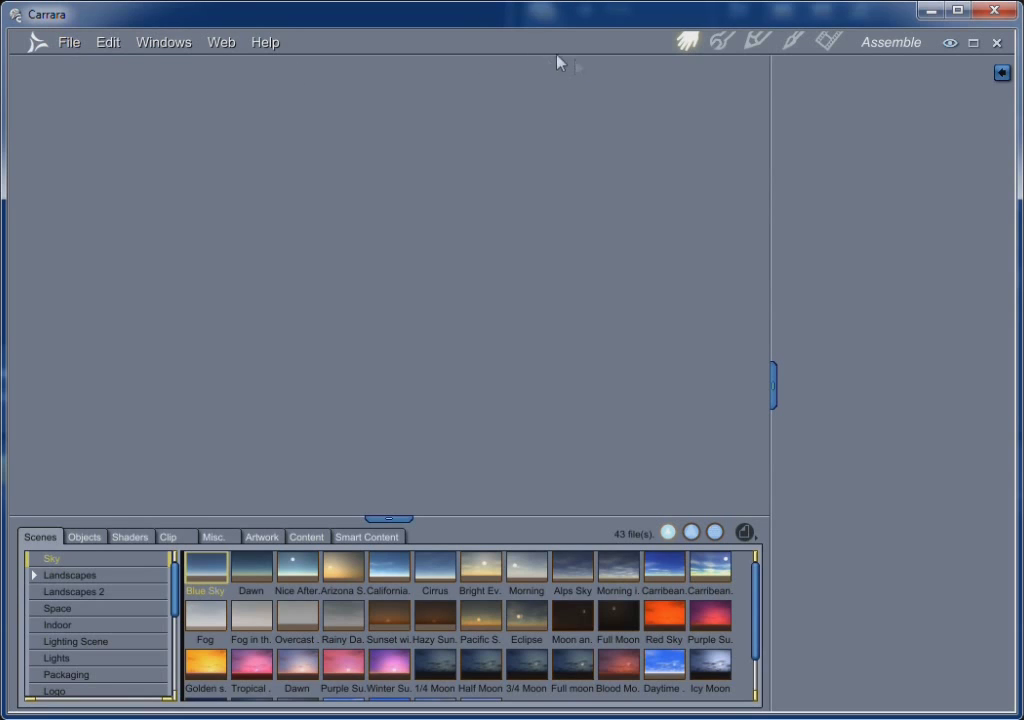
- Open the File menu to begin a new Carrara document
{"action": "left_click", "coordinate": [68, 43]}
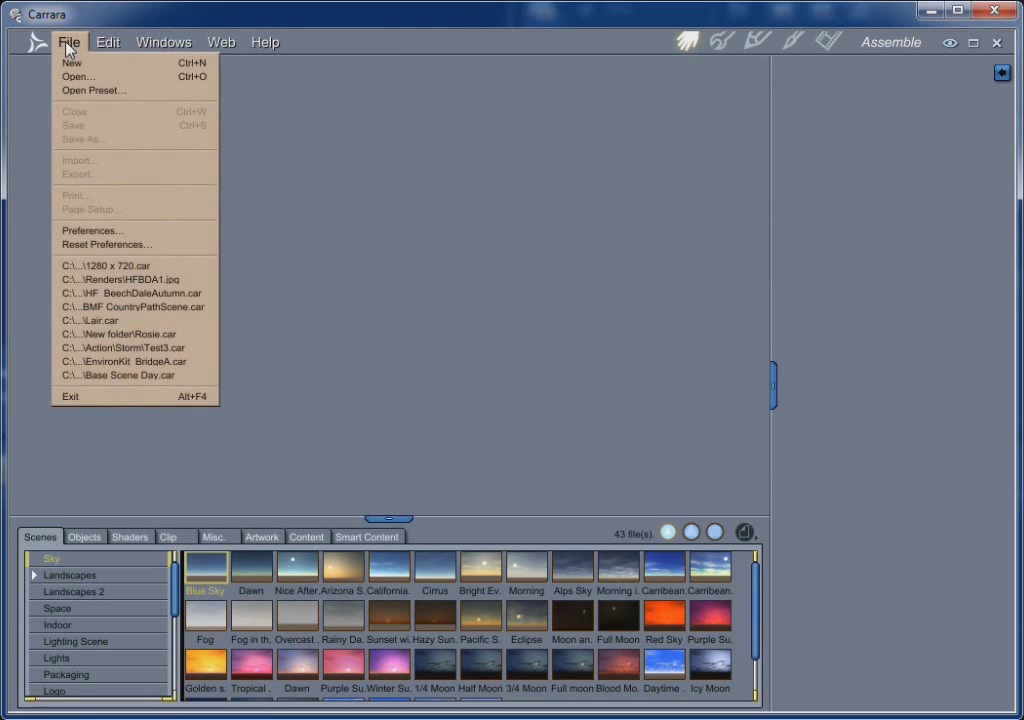
- Create a new empty Medium-size scene, Doc1, via File > New
{"action": "left_click", "coordinate": [70, 63]}
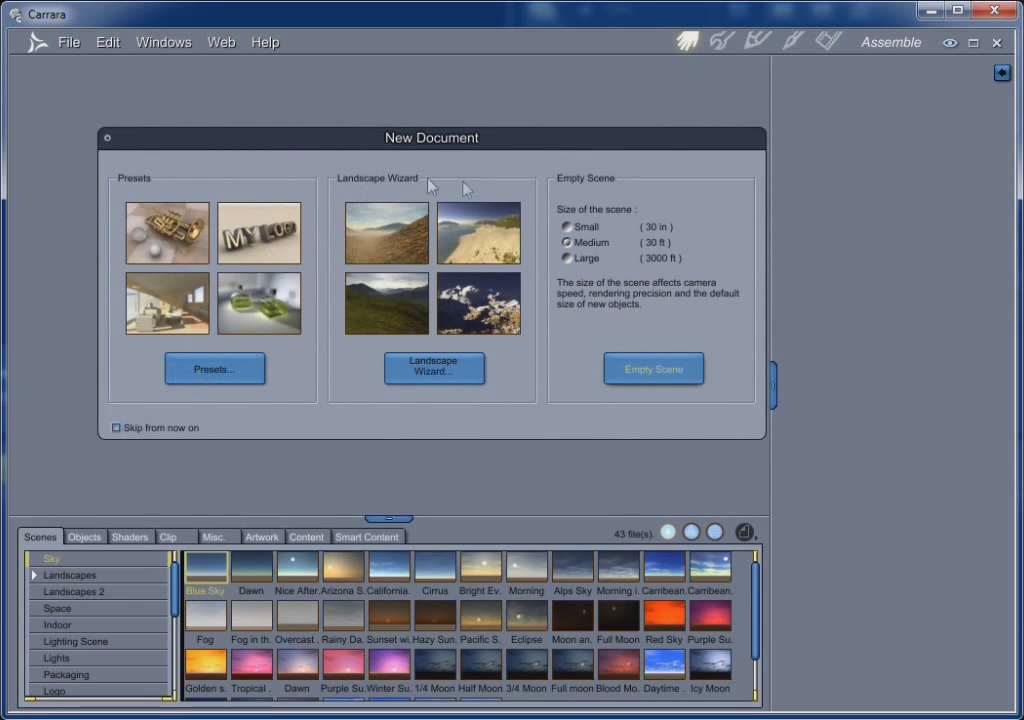
{"action": "left_click_drag", "start_coordinate": [417, 140], "coordinate": [387, 133]}
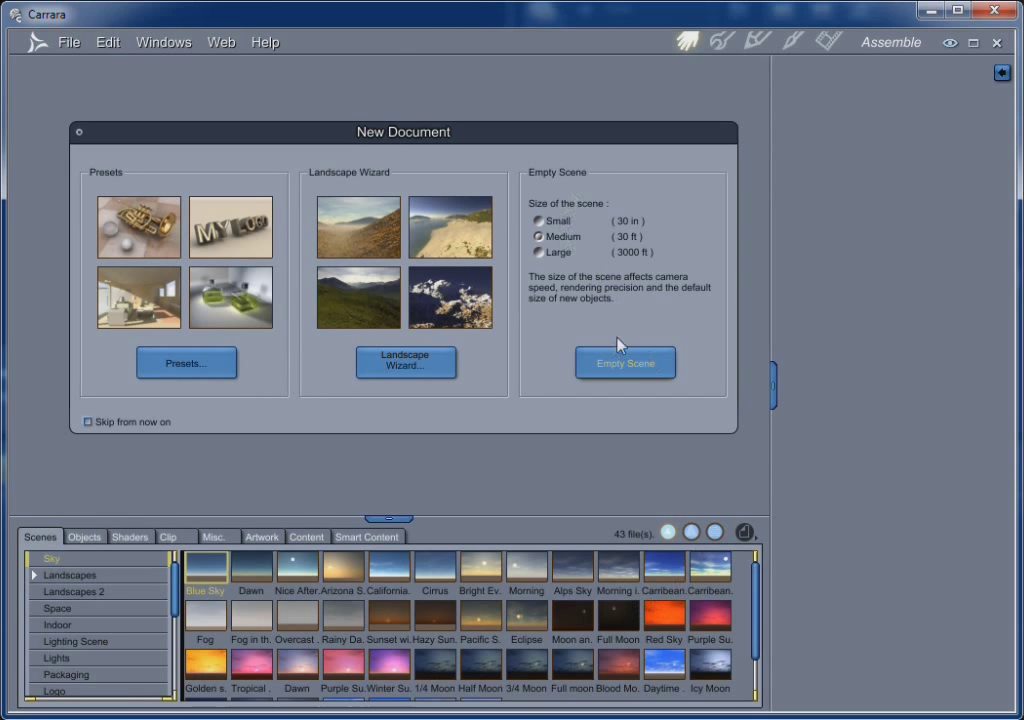
{"action": "left_click", "coordinate": [642, 364]}
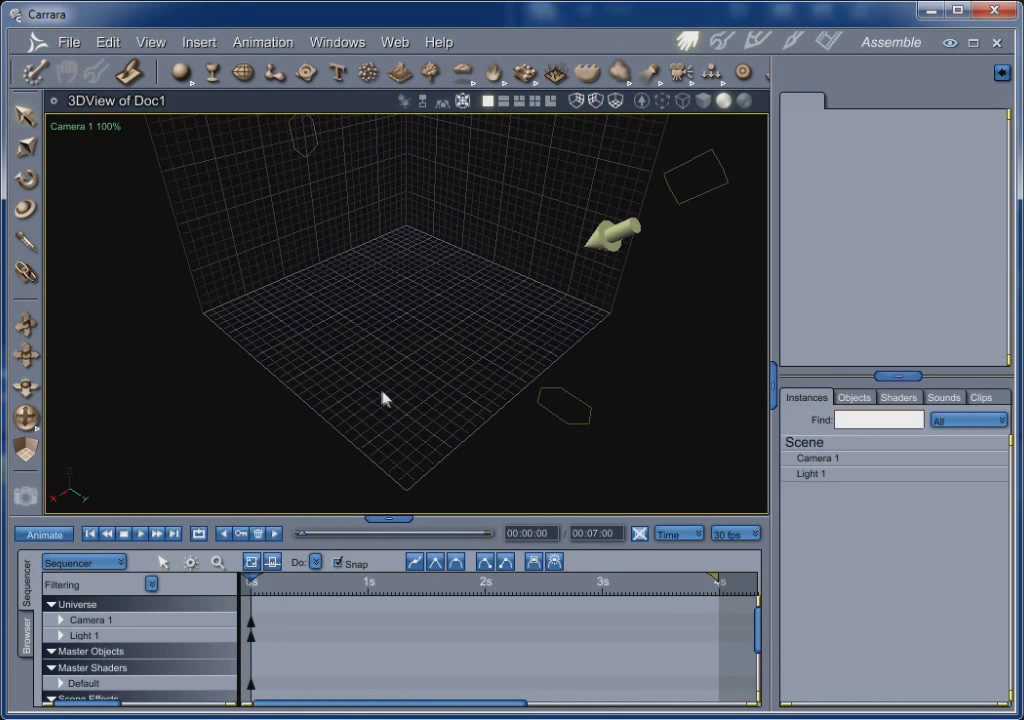
- Switch the 3D view to the Director's Camera
{"action": "middle_click_drag", "start_coordinate": [416, 386], "coordinate": [411, 357]}
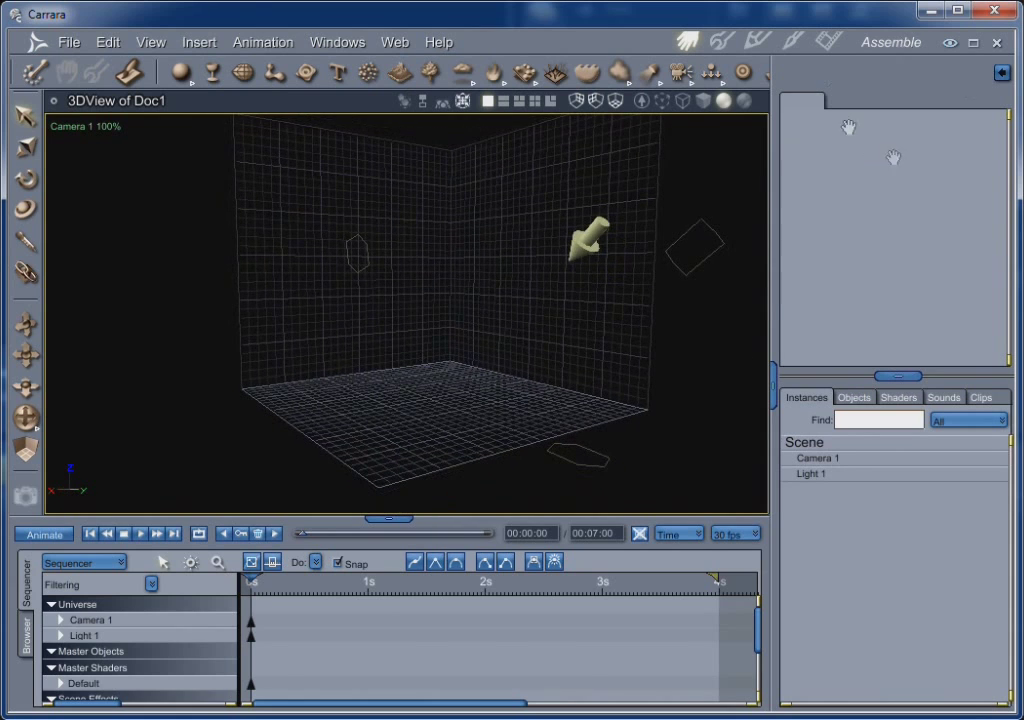
{"action": "scroll", "coordinate": [449, 394], "scroll_direction": "up", "scroll_amount": 2}
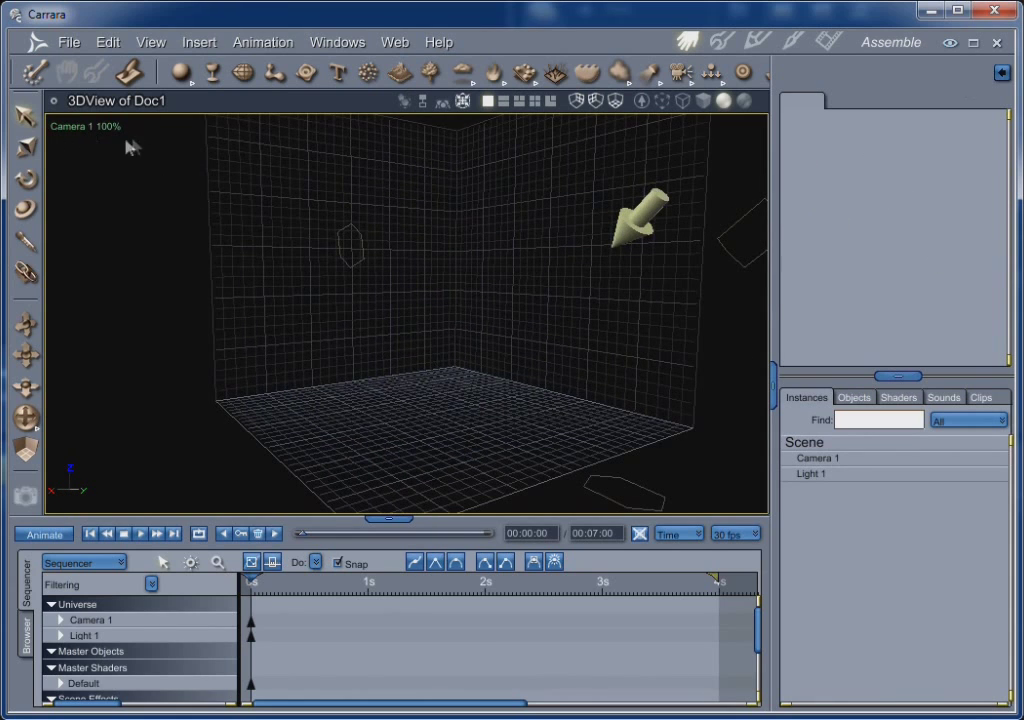
{"action": "left_click", "coordinate": [80, 130]}
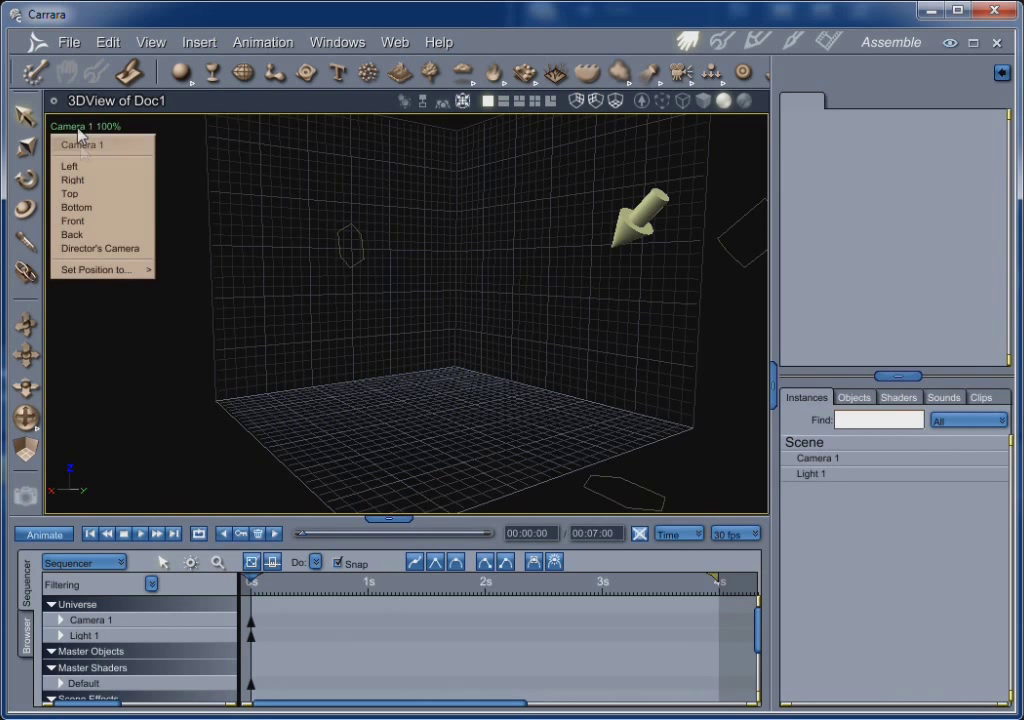
{"action": "left_click", "coordinate": [82, 249]}
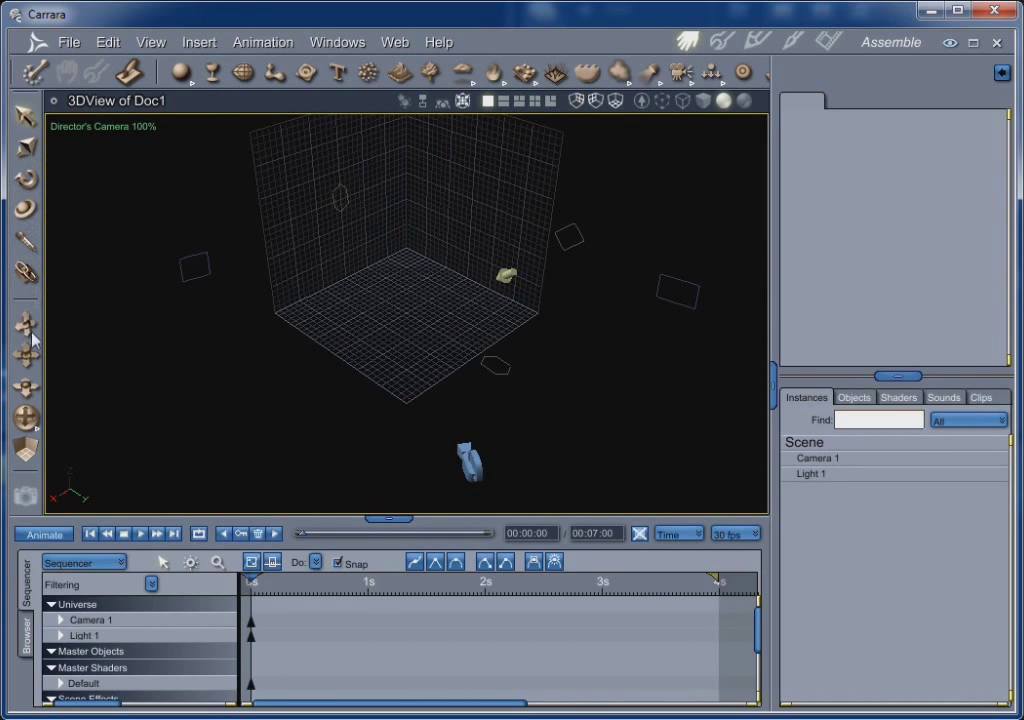
- Delete the default Light 1 from the scene
{"action": "left_click_drag", "start_coordinate": [33, 340], "coordinate": [42, 412]}
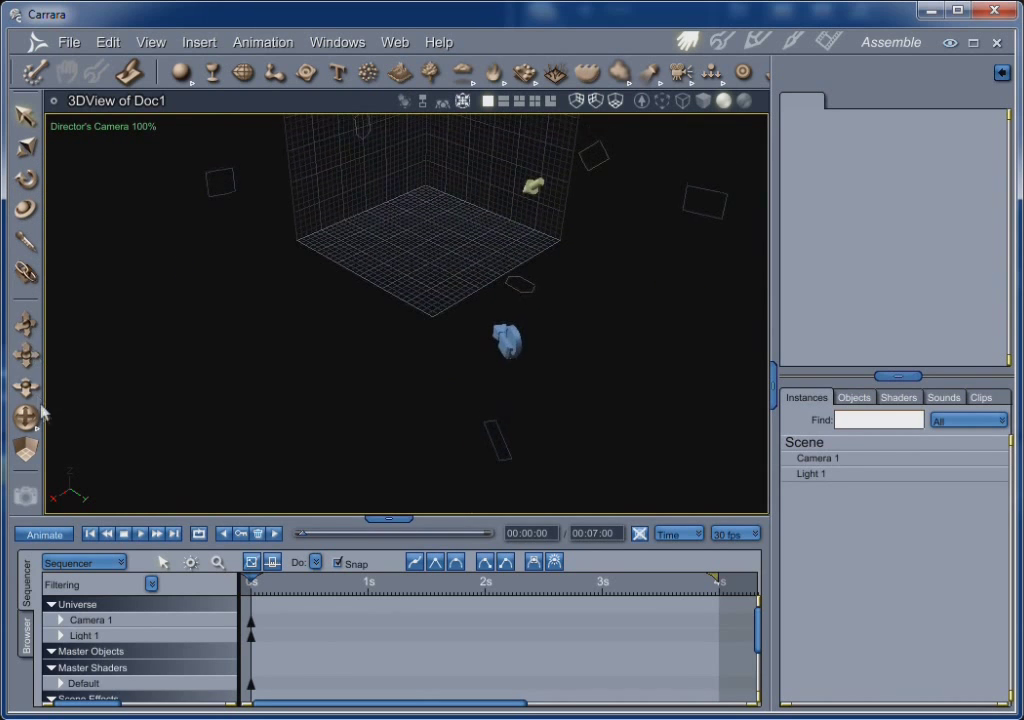
{"action": "left_click_drag", "start_coordinate": [22, 330], "coordinate": [30, 362]}
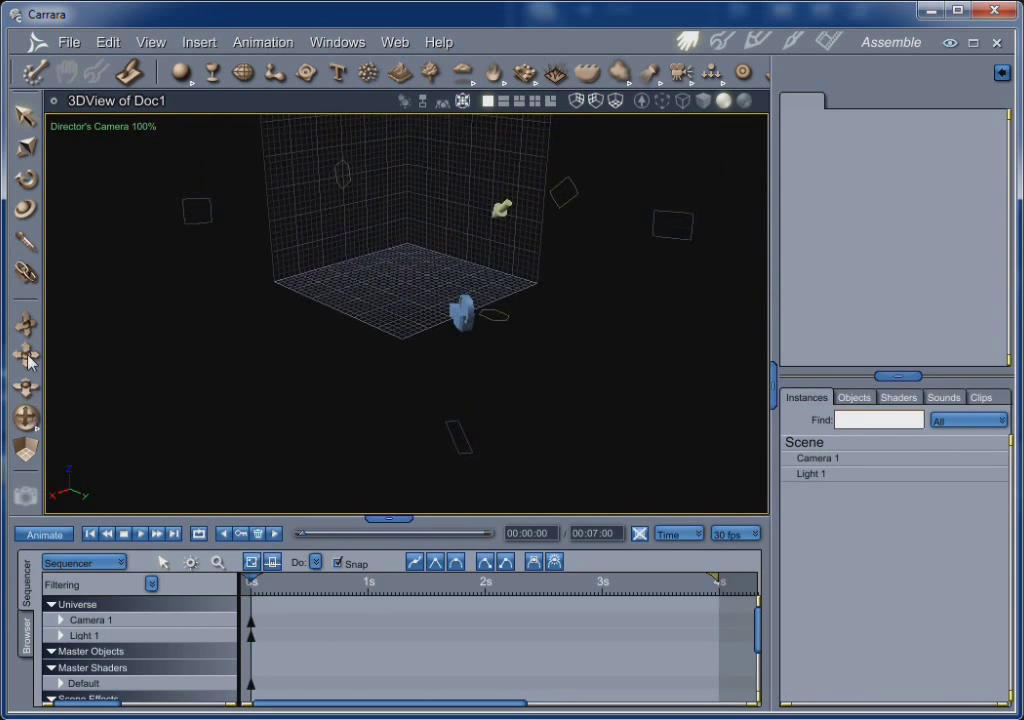
{"action": "left_click", "coordinate": [501, 207]}
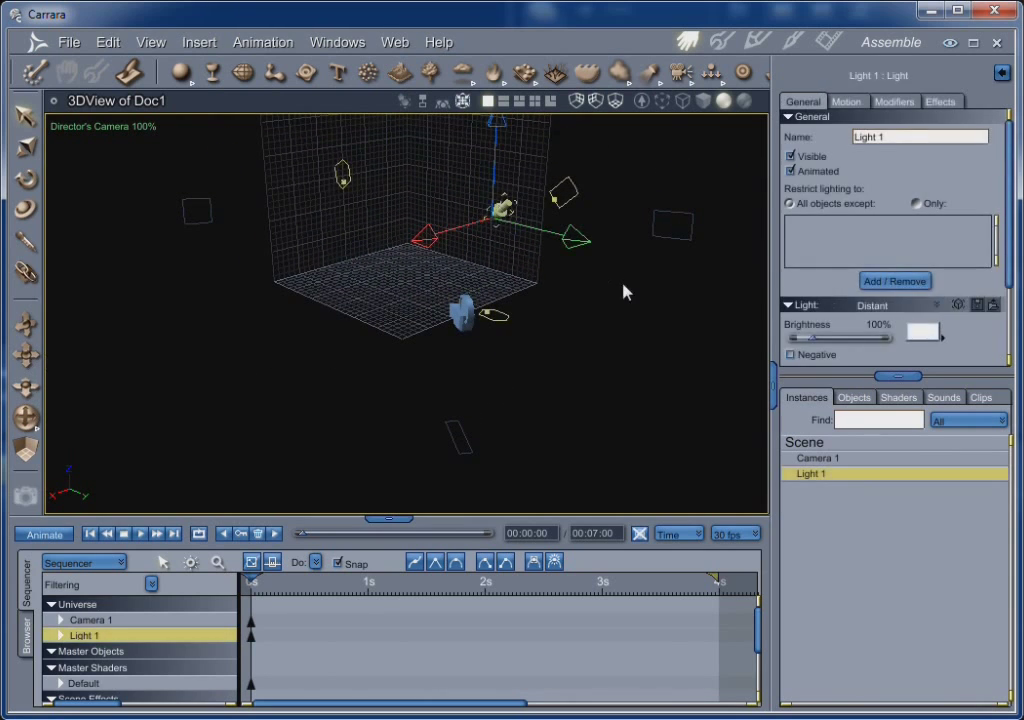
{"action": "key", "text": "Delete"}
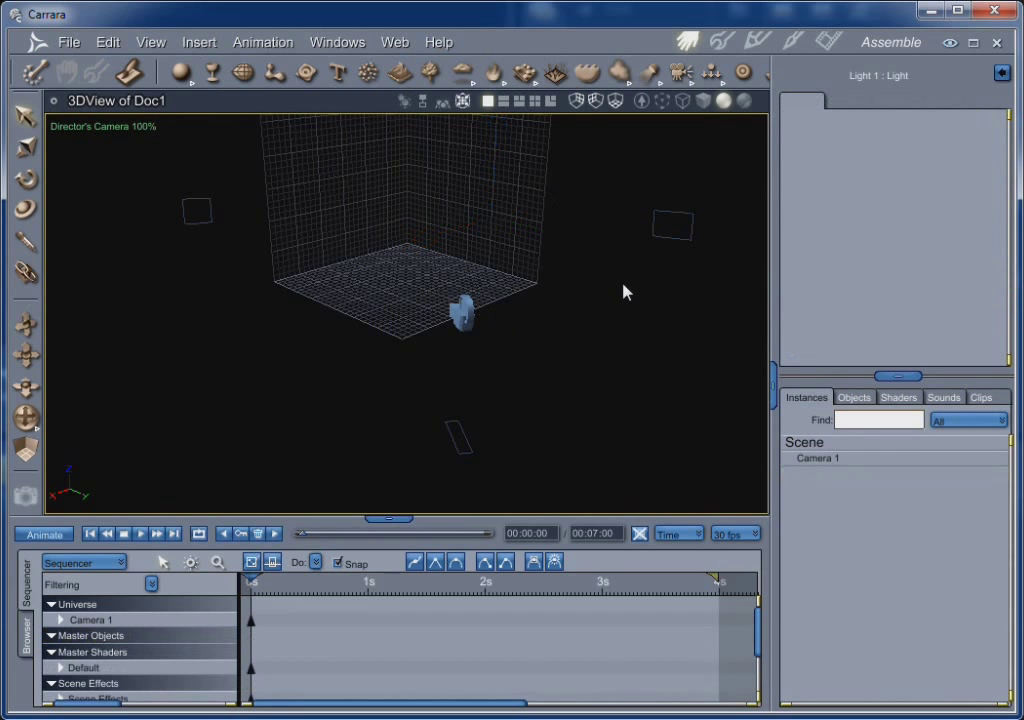
- Add the Scenes > Lighting Scene Three Point preset to the Instances list
{"action": "left_click", "coordinate": [27, 645]}
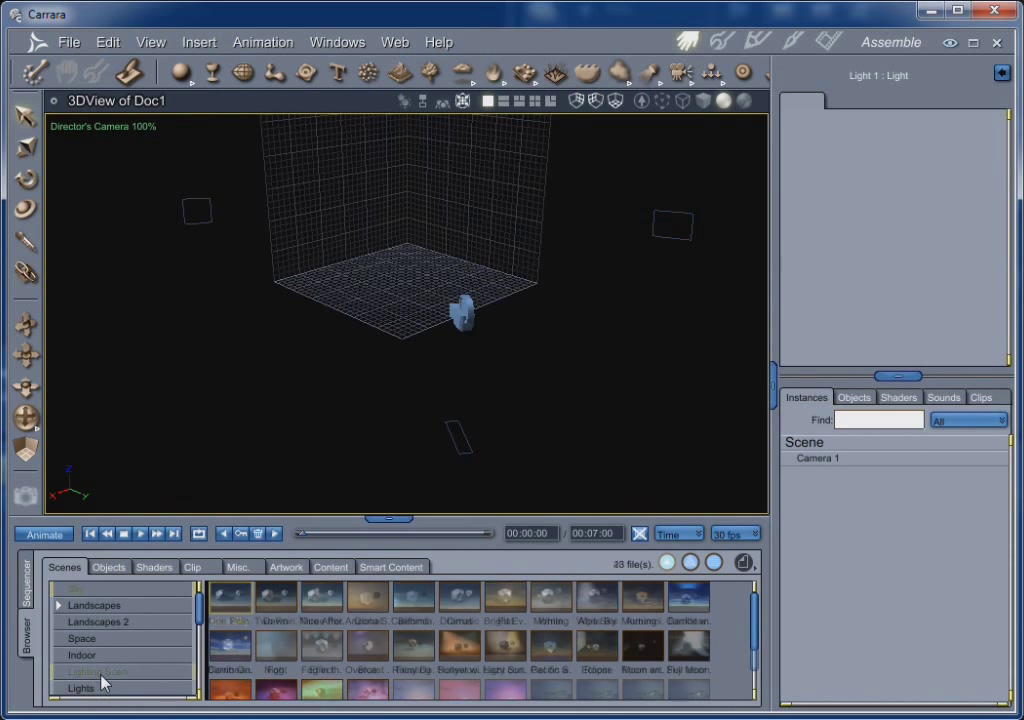
{"action": "left_click", "coordinate": [102, 675]}
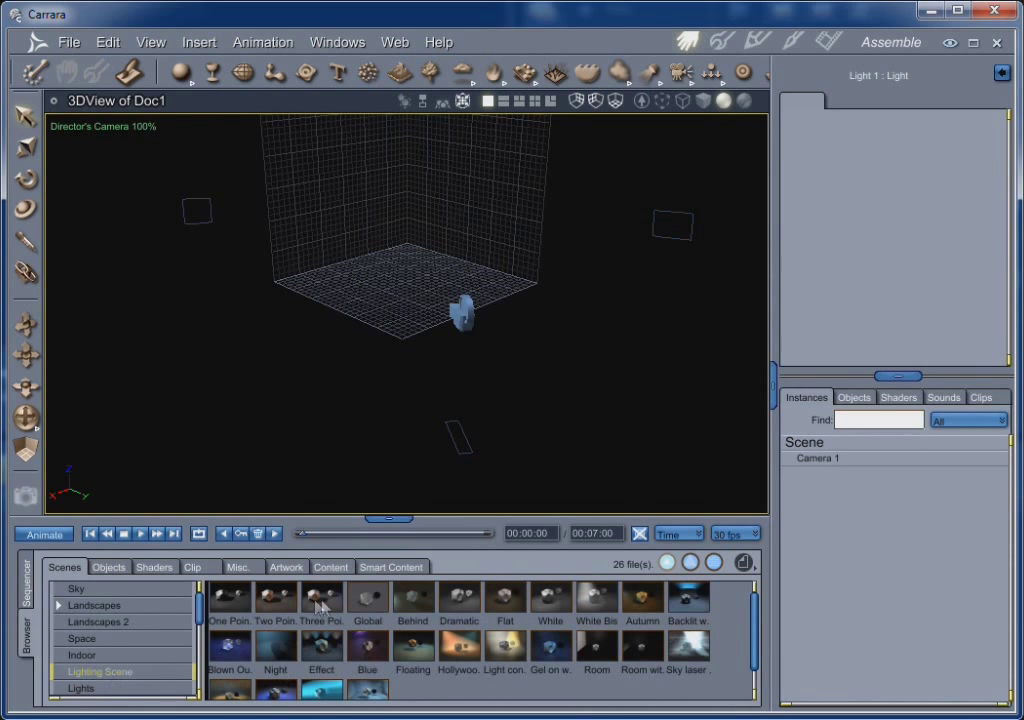
{"action": "left_click_drag", "start_coordinate": [320, 606], "coordinate": [928, 577]}
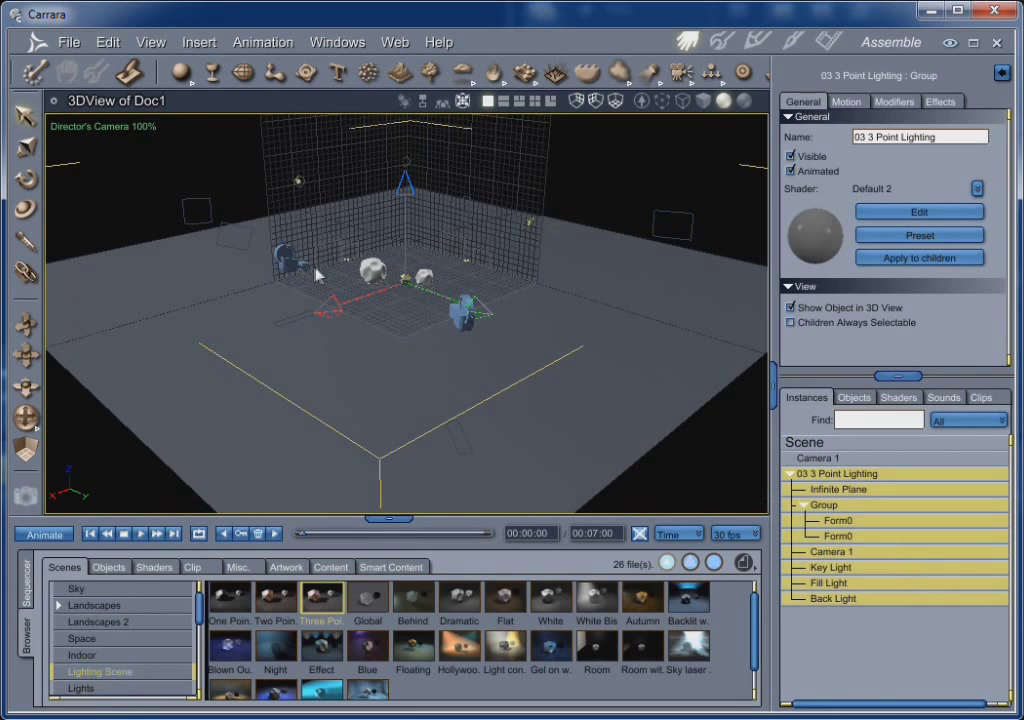
- Toggle Camera 1's visibility off and on, then select the 03 3 Point Lighting group
{"action": "left_click", "coordinate": [838, 551]}
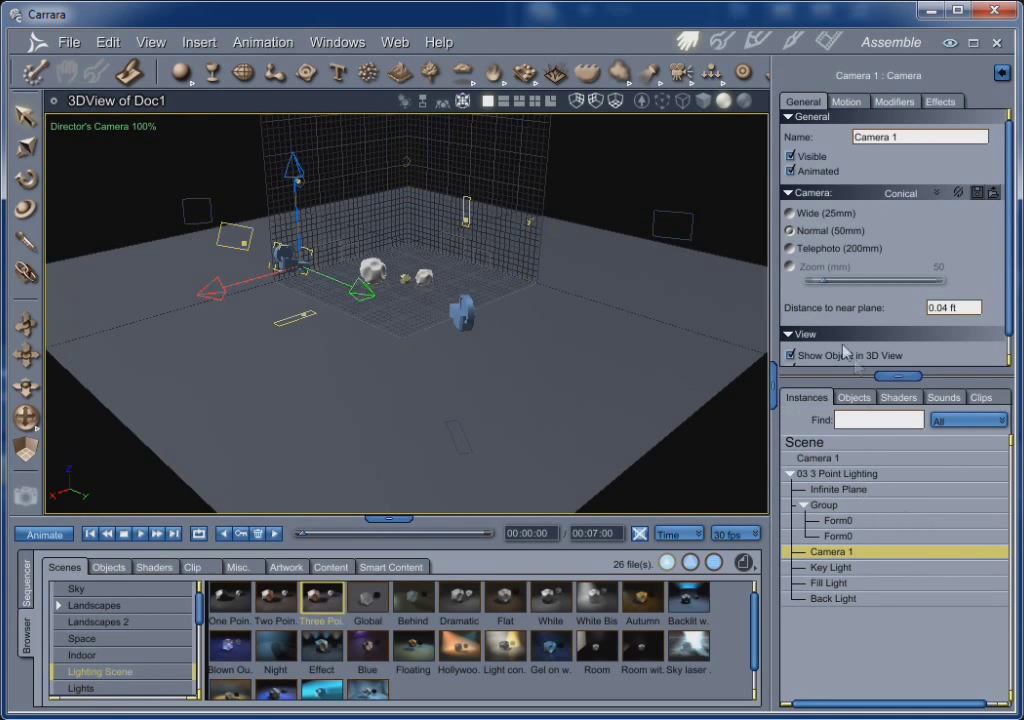
{"action": "scroll", "coordinate": [845, 350], "scroll_direction": "down", "scroll_amount": 1}
{"action": "left_click", "coordinate": [791, 340]}
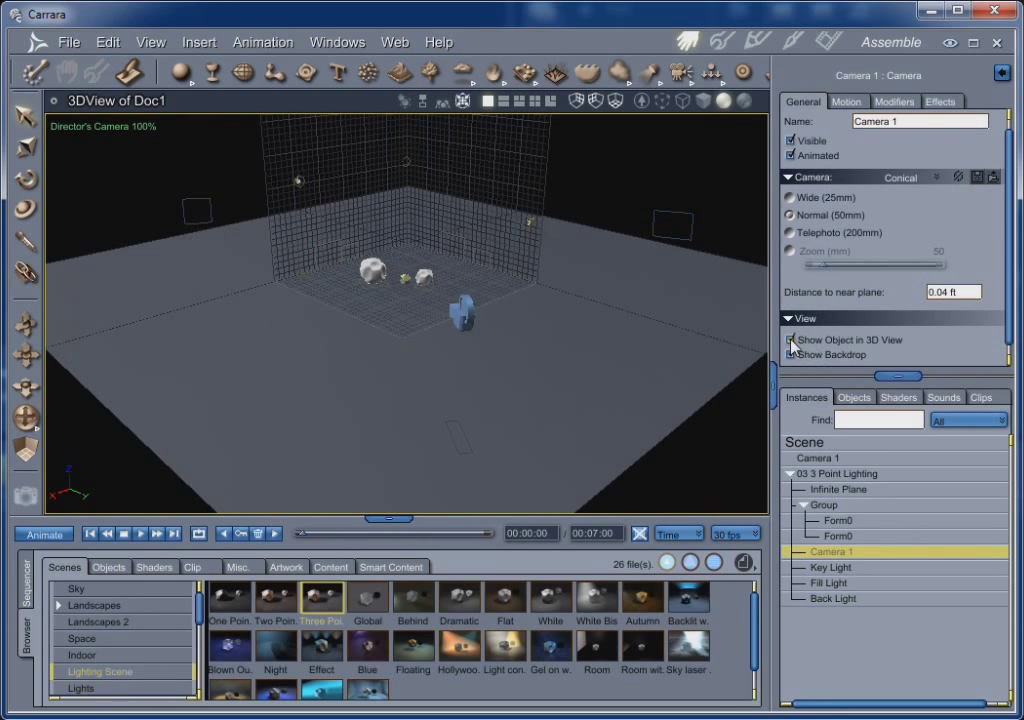
{"action": "left_click", "coordinate": [792, 340]}
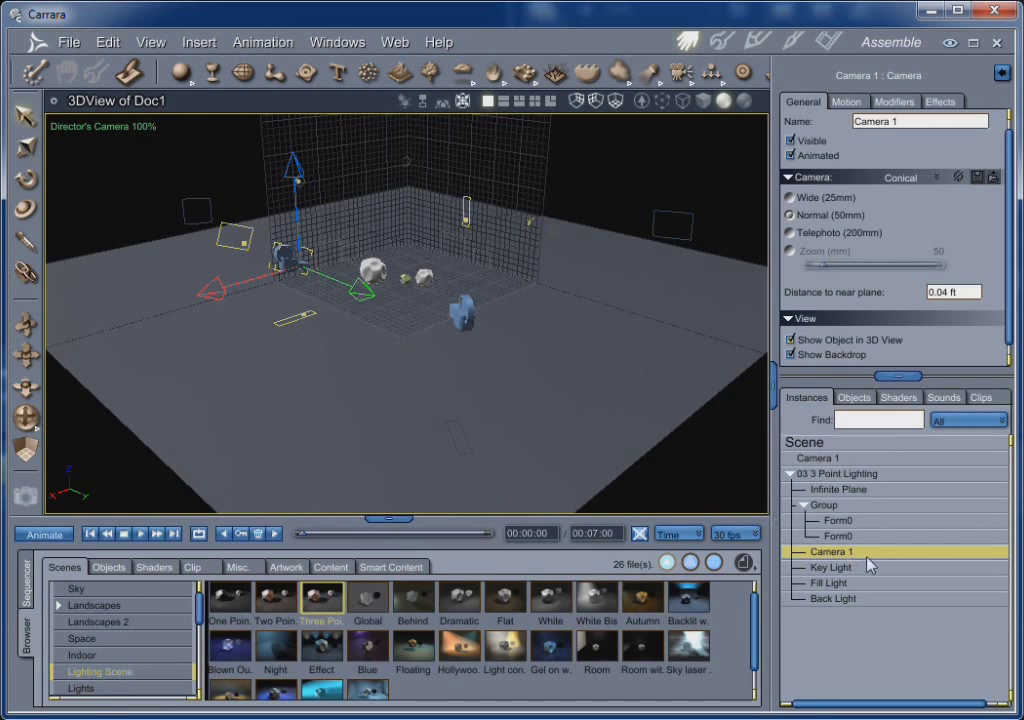
{"action": "left_click", "coordinate": [848, 477]}
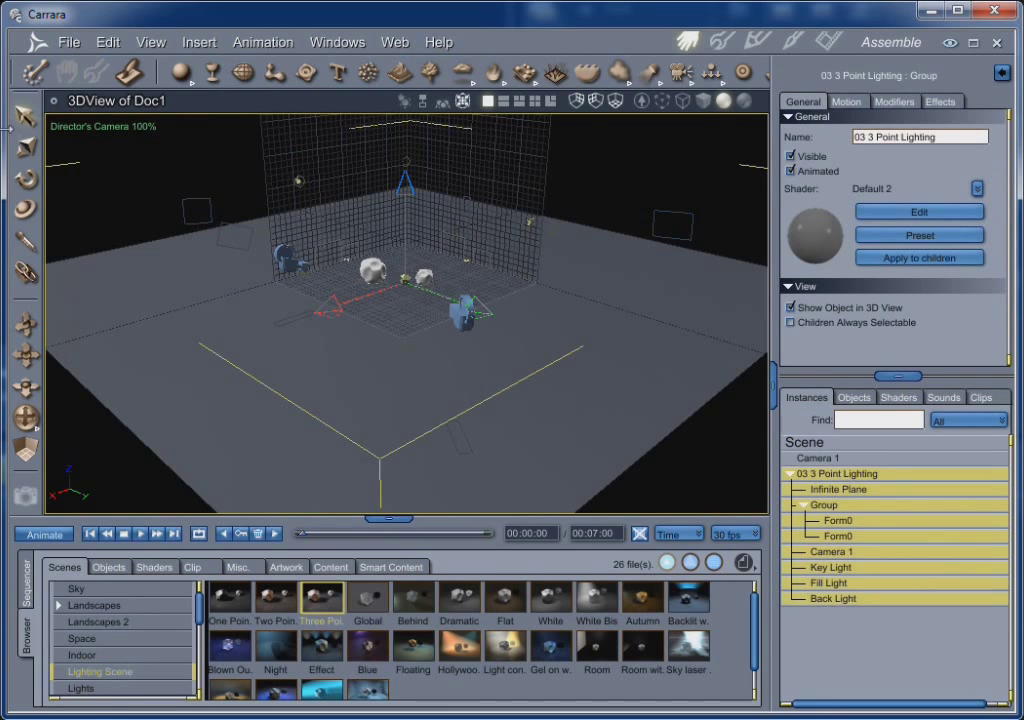
{"action": "left_click", "coordinate": [27, 183]}
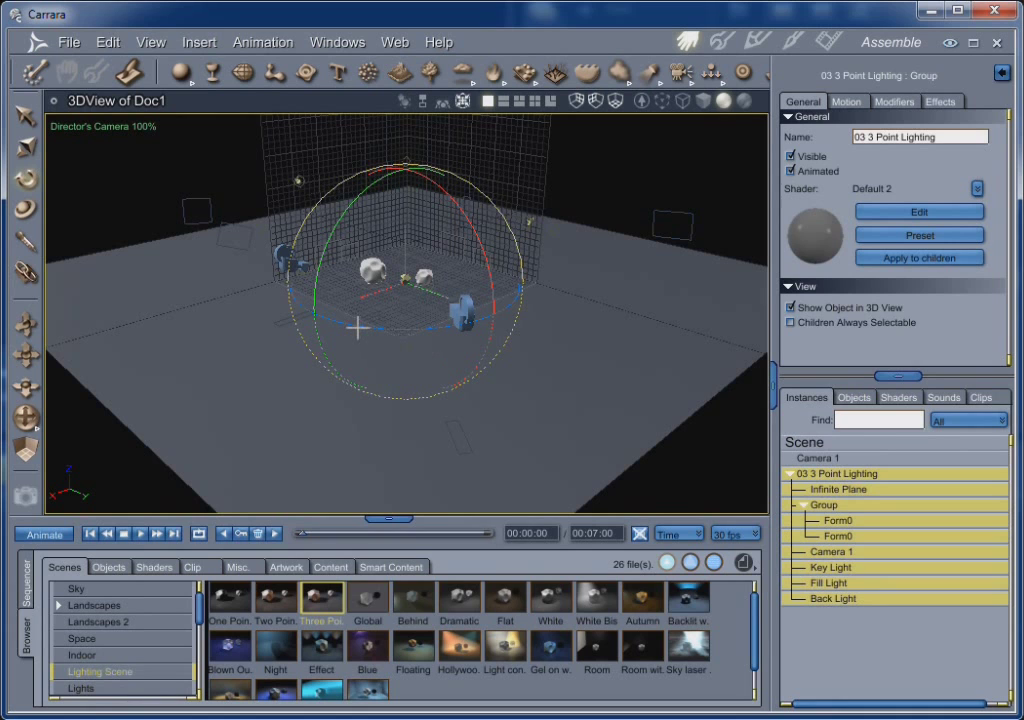
- Rotate the 03 3 Point Lighting group twice, turning its lights to a new angle
{"action": "left_click_drag", "start_coordinate": [356, 326], "coordinate": [444, 355]}
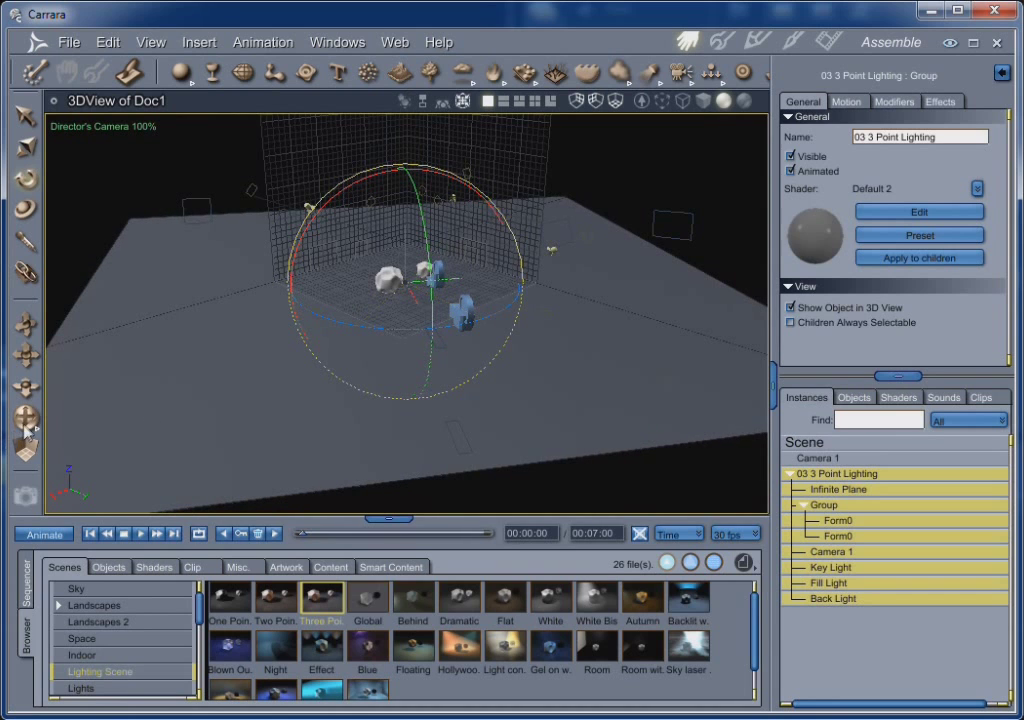
{"action": "left_click_drag", "start_coordinate": [22, 340], "coordinate": [68, 341]}
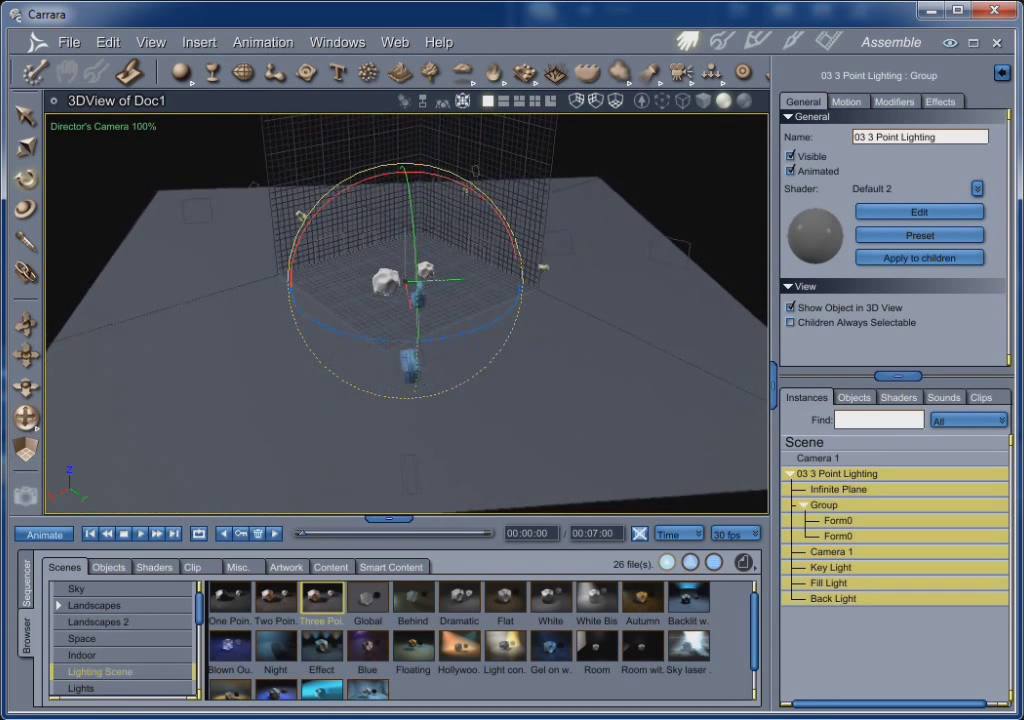
{"action": "mouse_move", "coordinate": [493, 343]}
{"action": "left_mouse_down"}
{"action": "mouse_move", "coordinate": [473, 327]}
{"action": "mouse_move", "coordinate": [490, 335]}
{"action": "mouse_move", "coordinate": [476, 333]}
{"action": "mouse_move", "coordinate": [482, 327]}
{"action": "left_mouse_up"}
{"action": "left_click_drag", "start_coordinate": [22, 338], "coordinate": [22, 322]}
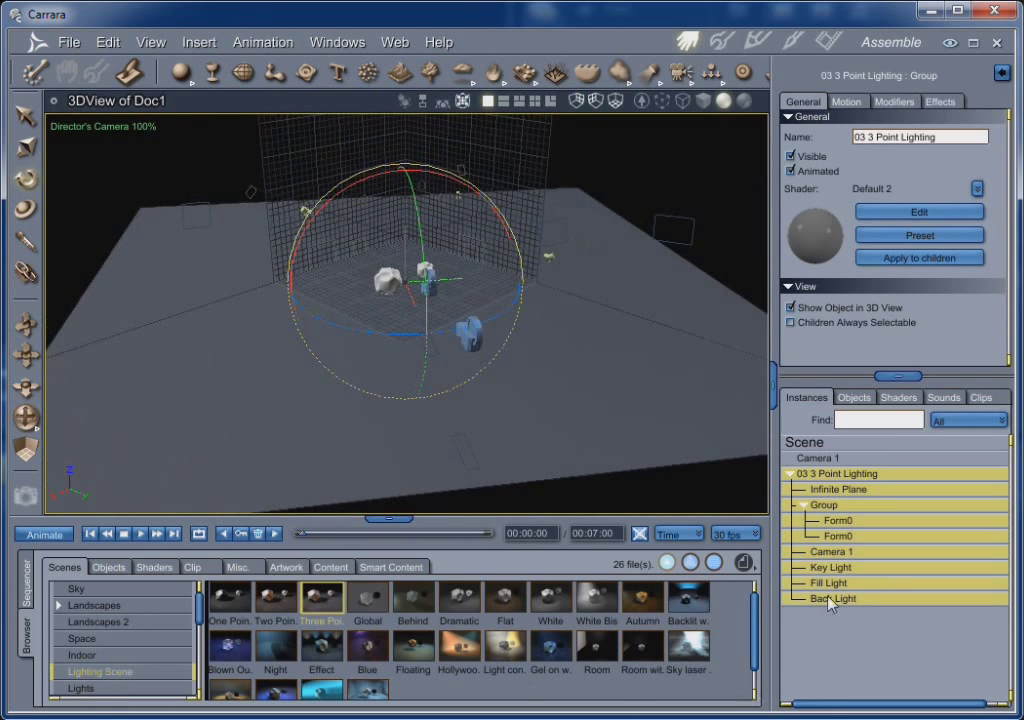
{"action": "left_click", "coordinate": [900, 490]}
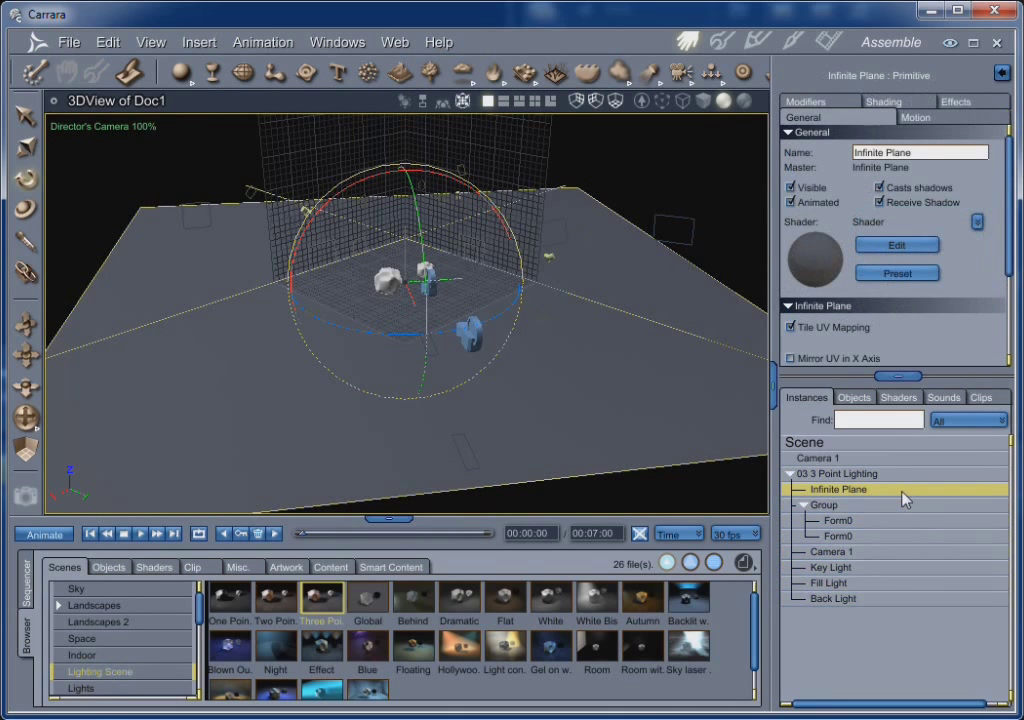
- Delete the Infinite Plane, forms and extra camera, and hide Camera 1 in the view
{"action": "left_click_drag", "start_coordinate": [900, 491], "coordinate": [885, 560]}
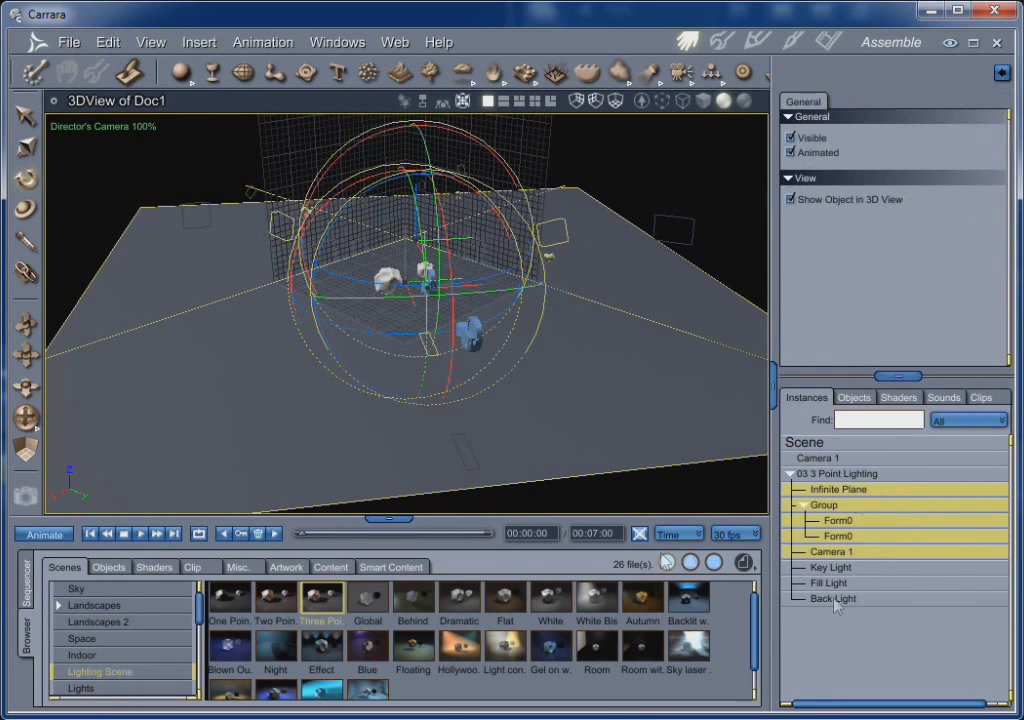
{"action": "key", "text": "Delete"}
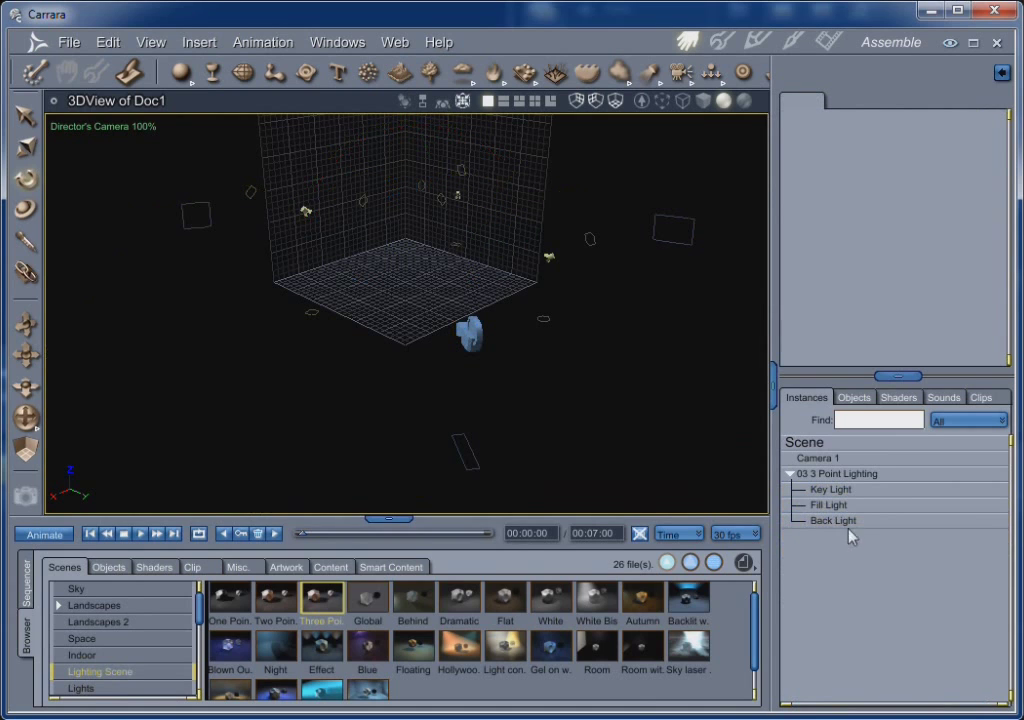
{"action": "left_click", "coordinate": [826, 462]}
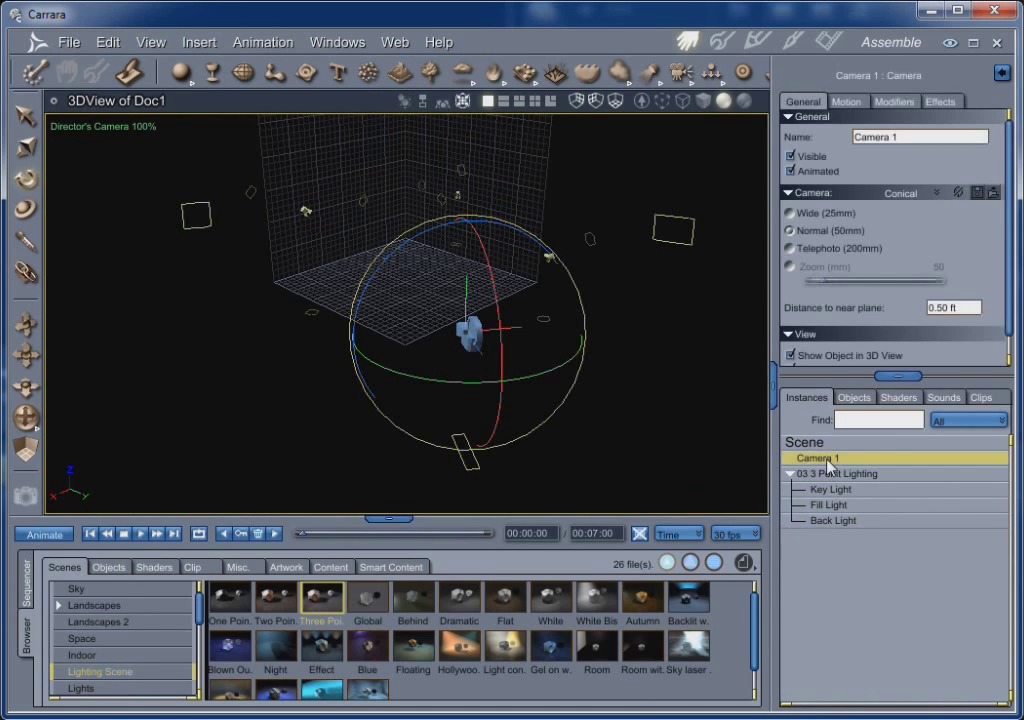
{"action": "scroll", "coordinate": [800, 330], "scroll_direction": "down", "scroll_amount": 1}
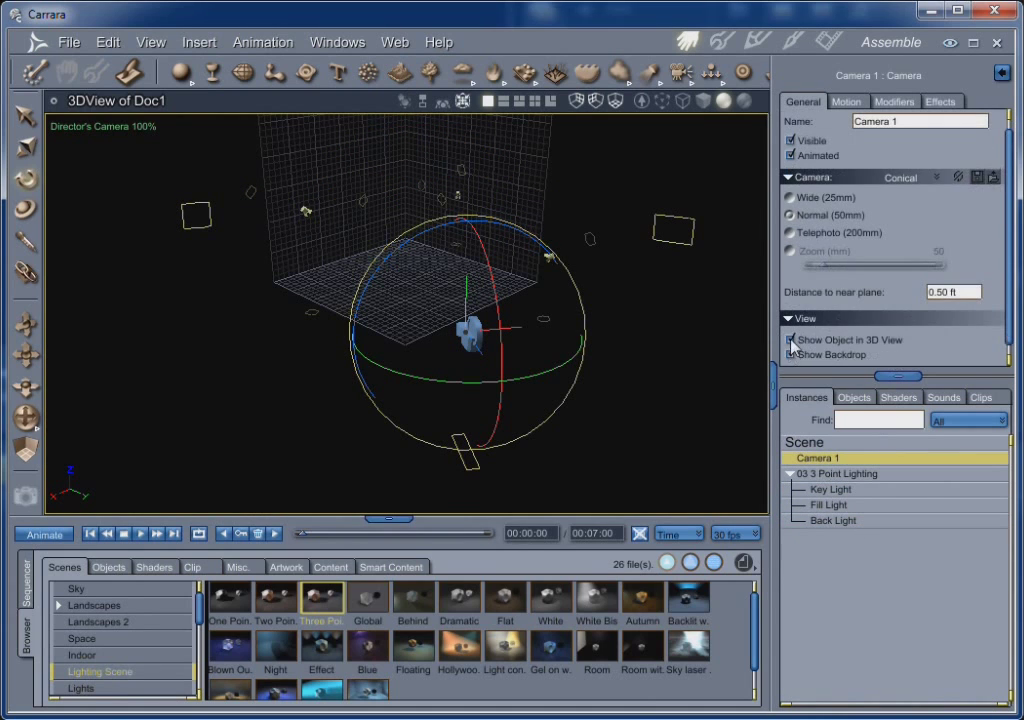
{"action": "left_click", "coordinate": [791, 341]}
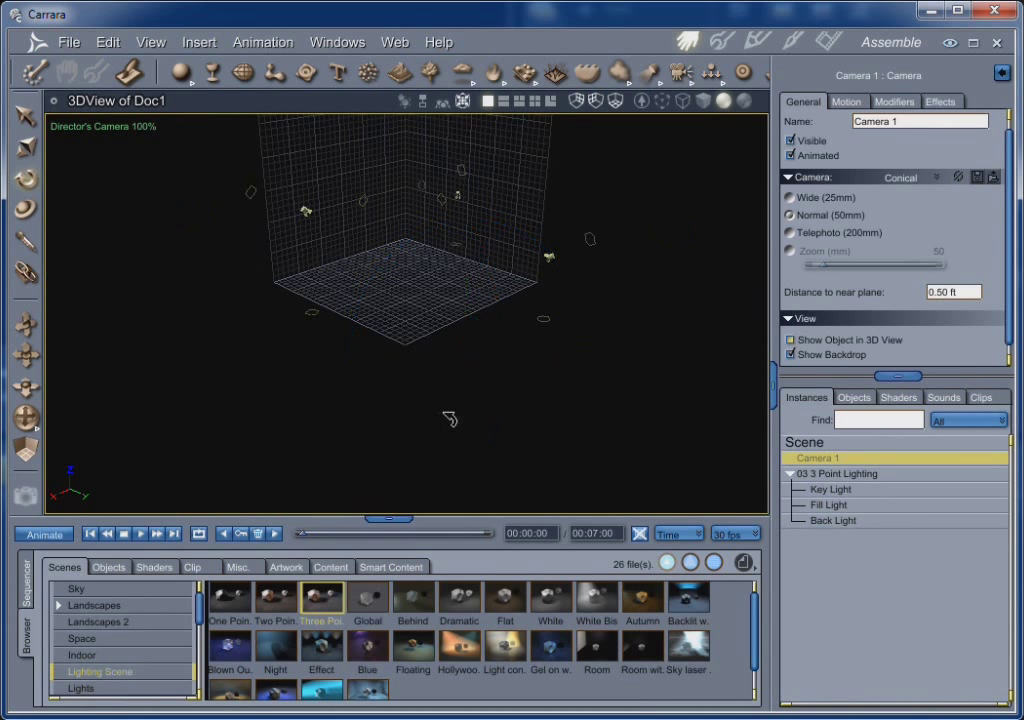
- Move the view to Camera 1's position, frame the room, and collapse the lighting group
{"action": "left_click_drag", "start_coordinate": [448, 418], "coordinate": [461, 413]}
{"action": "left_click", "coordinate": [80, 106]}
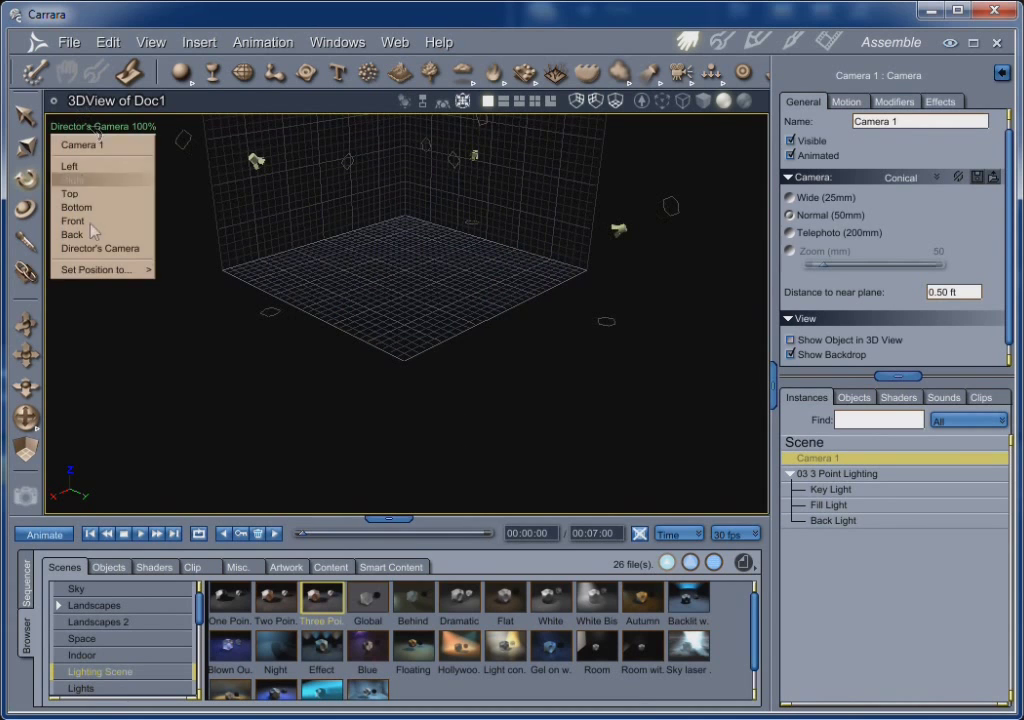
{"action": "mouse_move", "coordinate": [90, 271]}
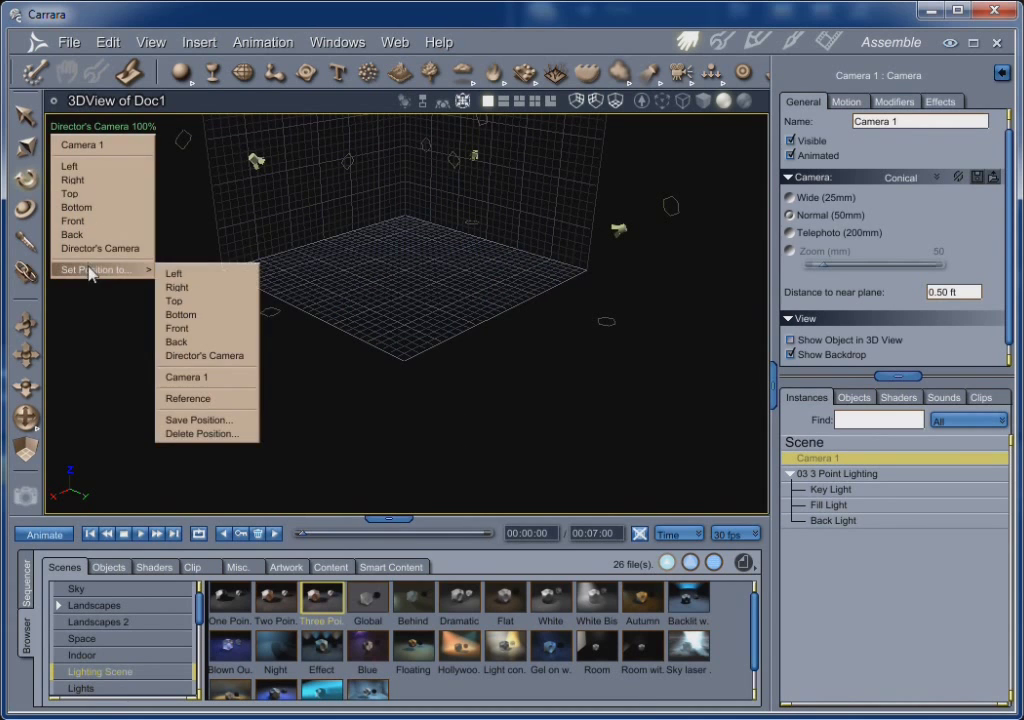
{"action": "left_click", "coordinate": [187, 377]}
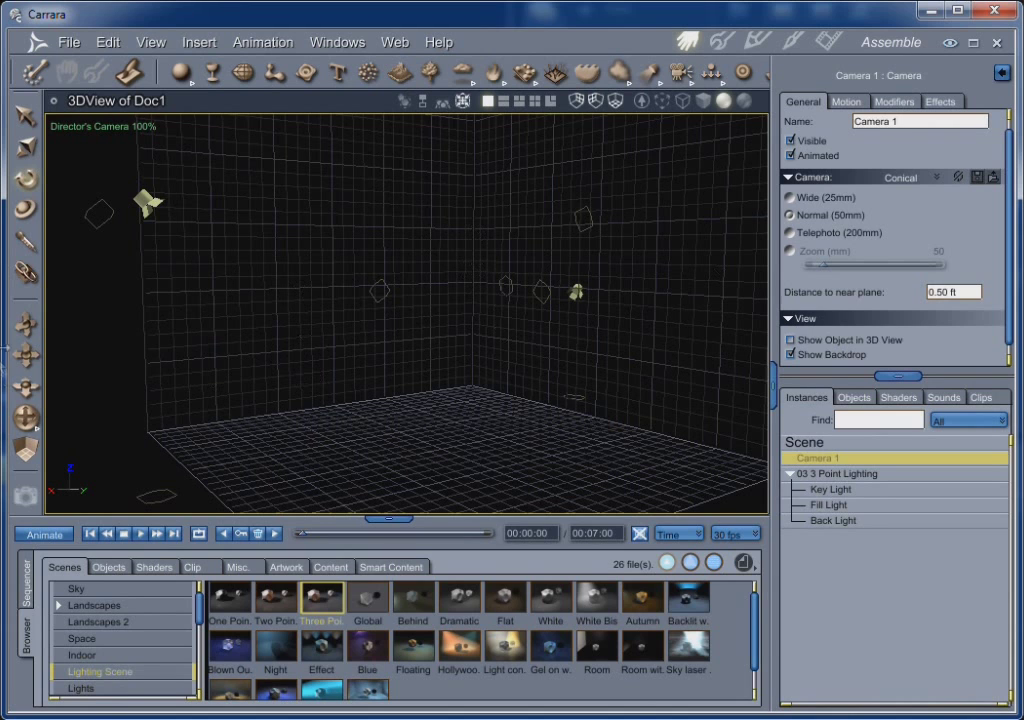
{"action": "mouse_move", "coordinate": [26, 387]}
{"action": "left_mouse_down"}
{"action": "mouse_move", "coordinate": [26, 412]}
{"action": "mouse_move", "coordinate": [20, 405]}
{"action": "left_mouse_up"}
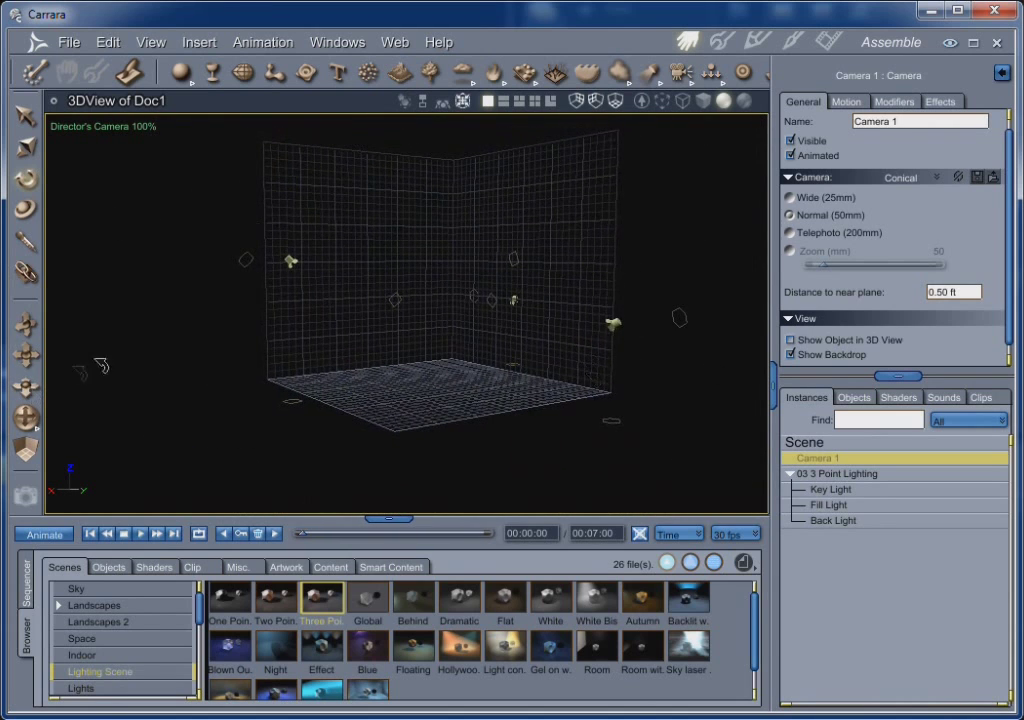
{"action": "left_click_drag", "start_coordinate": [27, 320], "coordinate": [22, 289]}
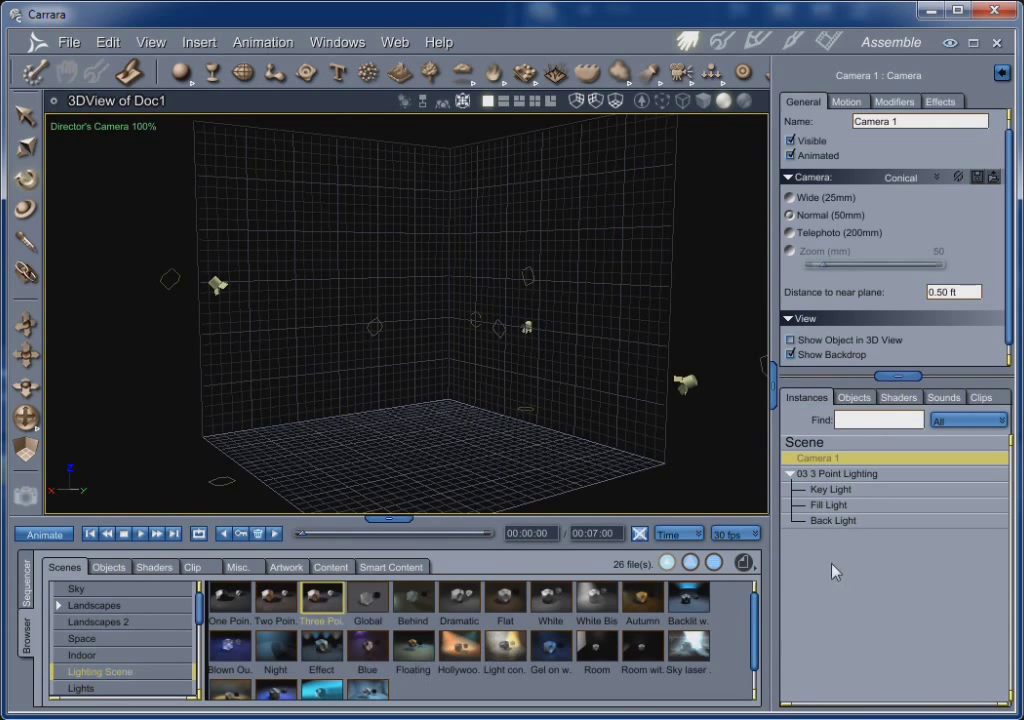
{"action": "left_click", "coordinate": [790, 474]}
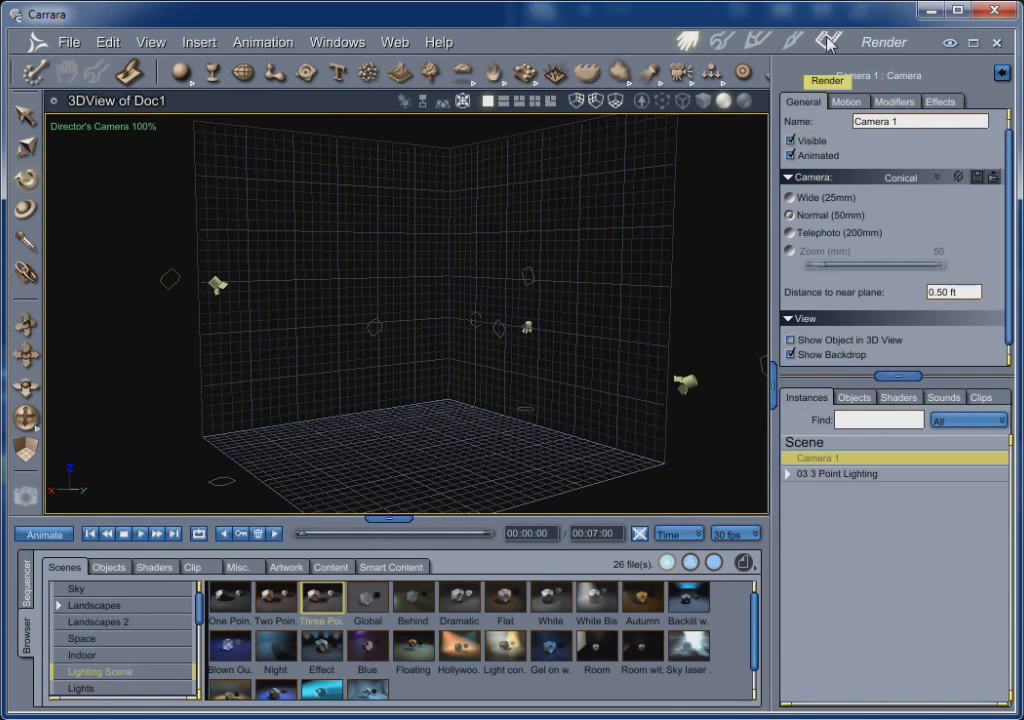
{"action": "left_click", "coordinate": [828, 40]}
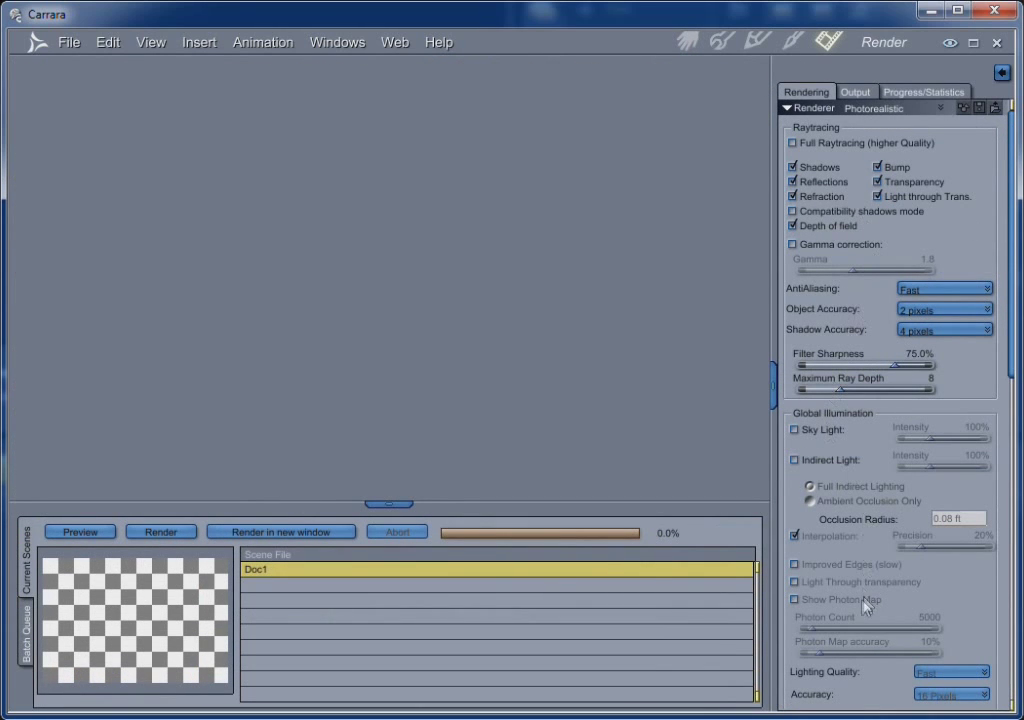
{"action": "scroll", "coordinate": [866, 600], "scroll_direction": "down", "scroll_amount": 5}
{"action": "scroll", "coordinate": [884, 515], "scroll_direction": "up", "scroll_amount": 5}
{"action": "left_click", "coordinate": [687, 40]}
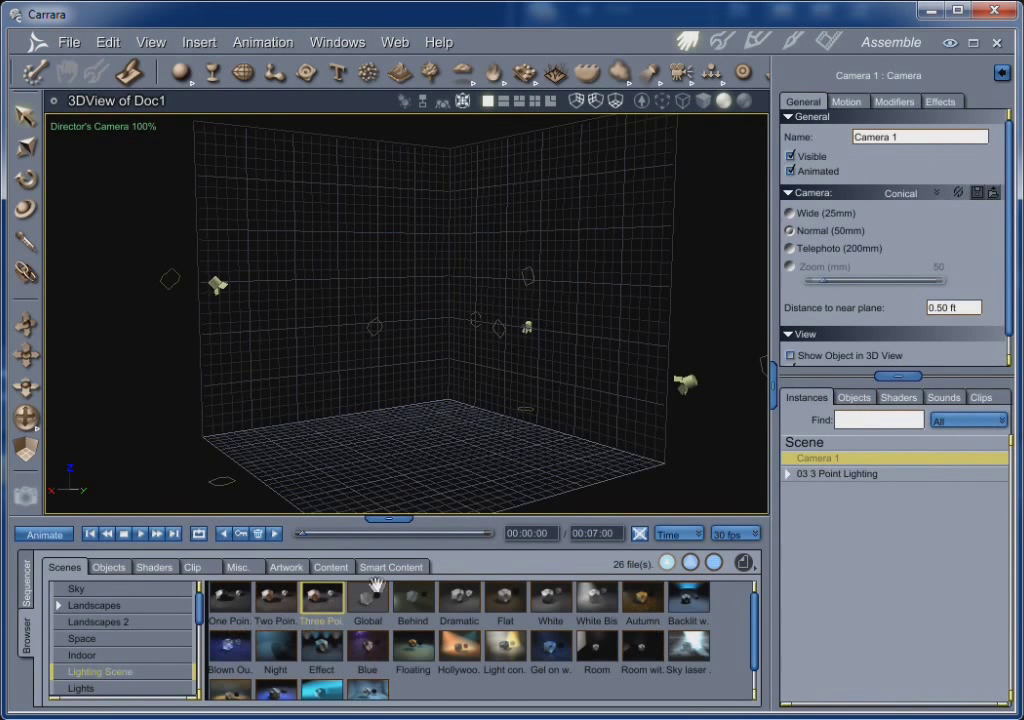
{"action": "left_click", "coordinate": [336, 567]}
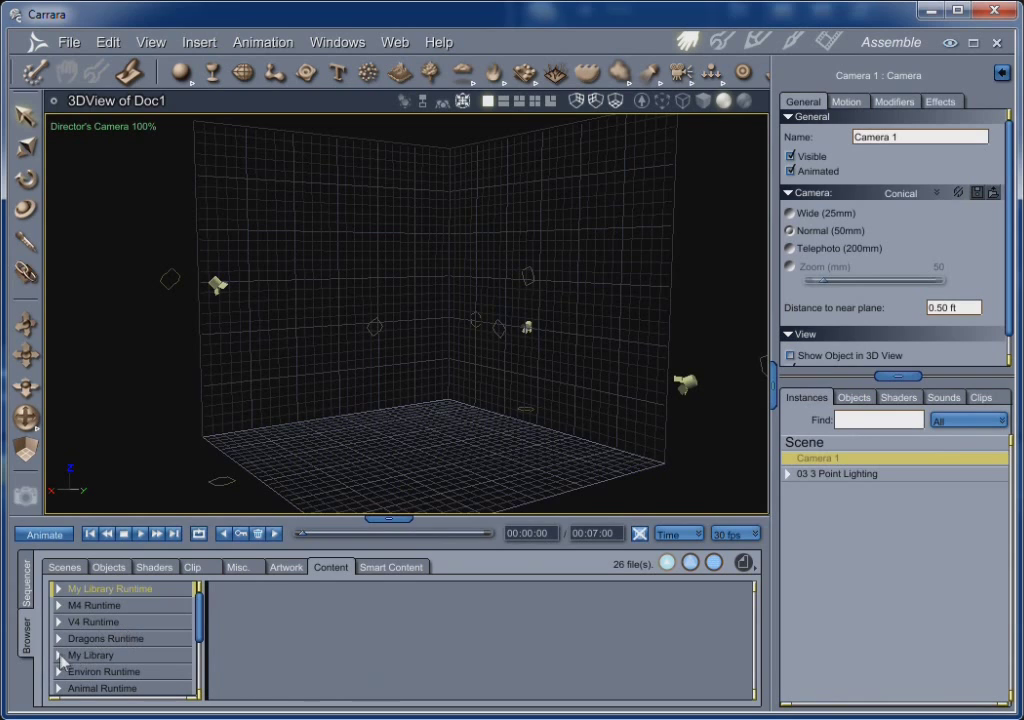
- Expand My Library > People in the Content browser and open the Genesis folder
{"action": "left_click", "coordinate": [61, 657]}
{"action": "scroll", "coordinate": [100, 640], "scroll_direction": "down", "scroll_amount": 2}
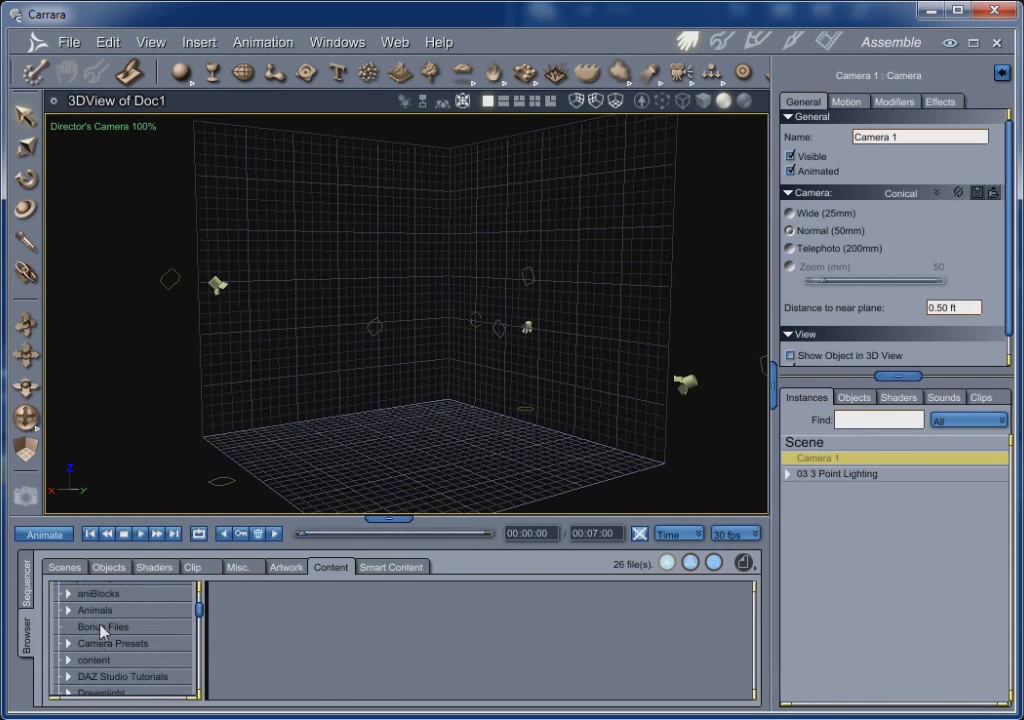
{"action": "scroll", "coordinate": [90, 633], "scroll_direction": "up", "scroll_amount": 1}
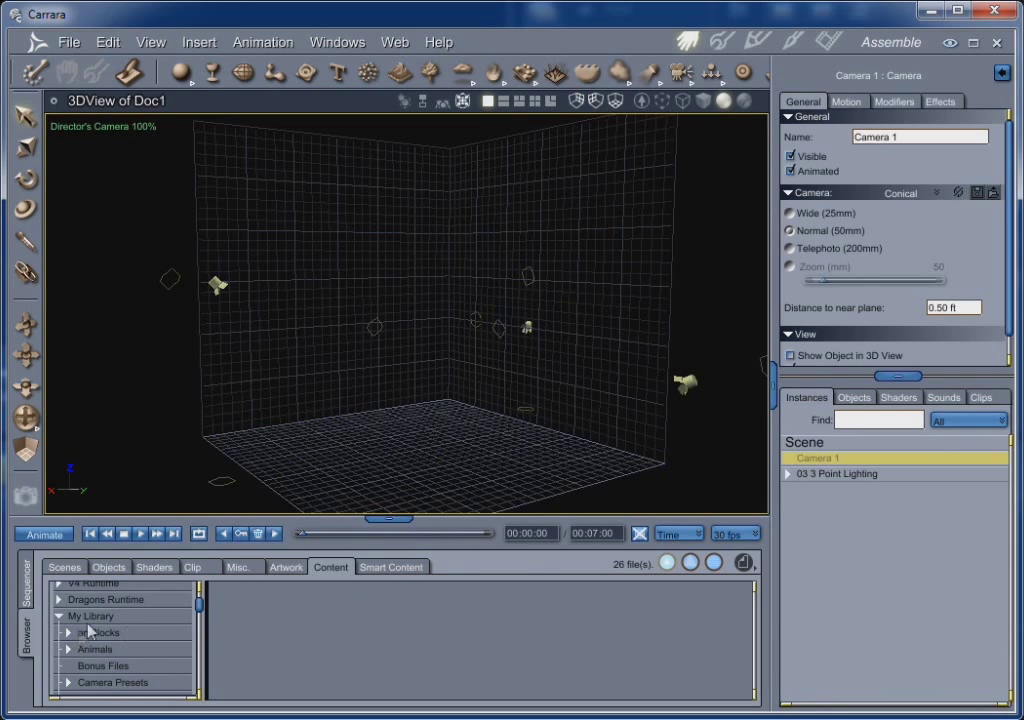
{"action": "scroll", "coordinate": [108, 655], "scroll_direction": "down", "scroll_amount": 1}
{"action": "scroll", "coordinate": [108, 658], "scroll_direction": "down", "scroll_amount": 3}
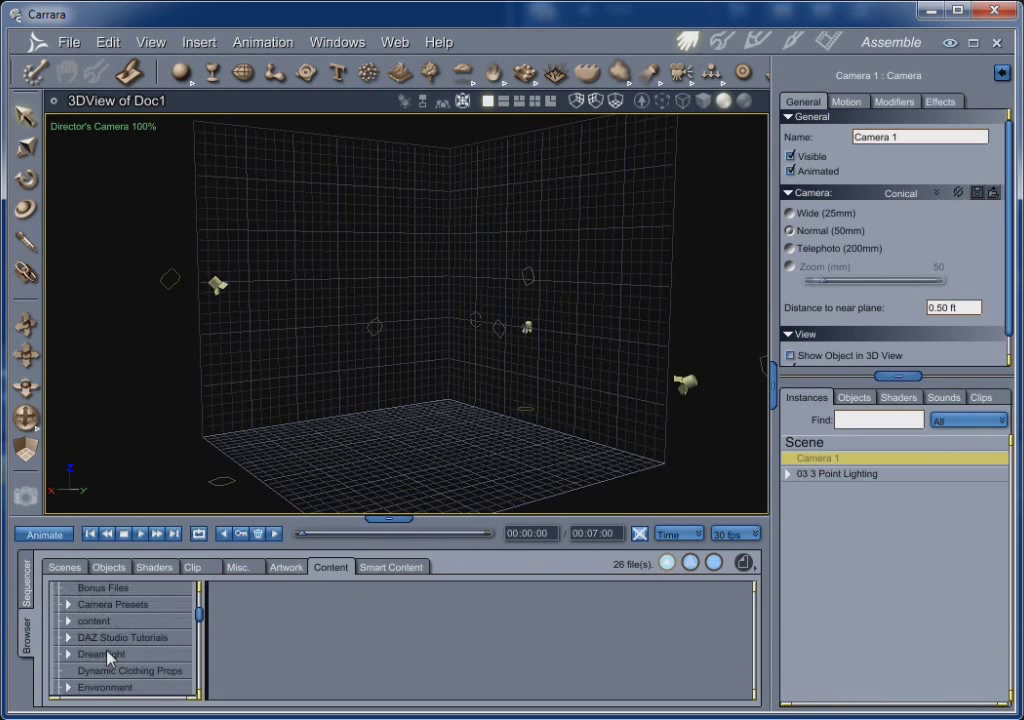
{"action": "scroll", "coordinate": [110, 657], "scroll_direction": "down", "scroll_amount": 1}
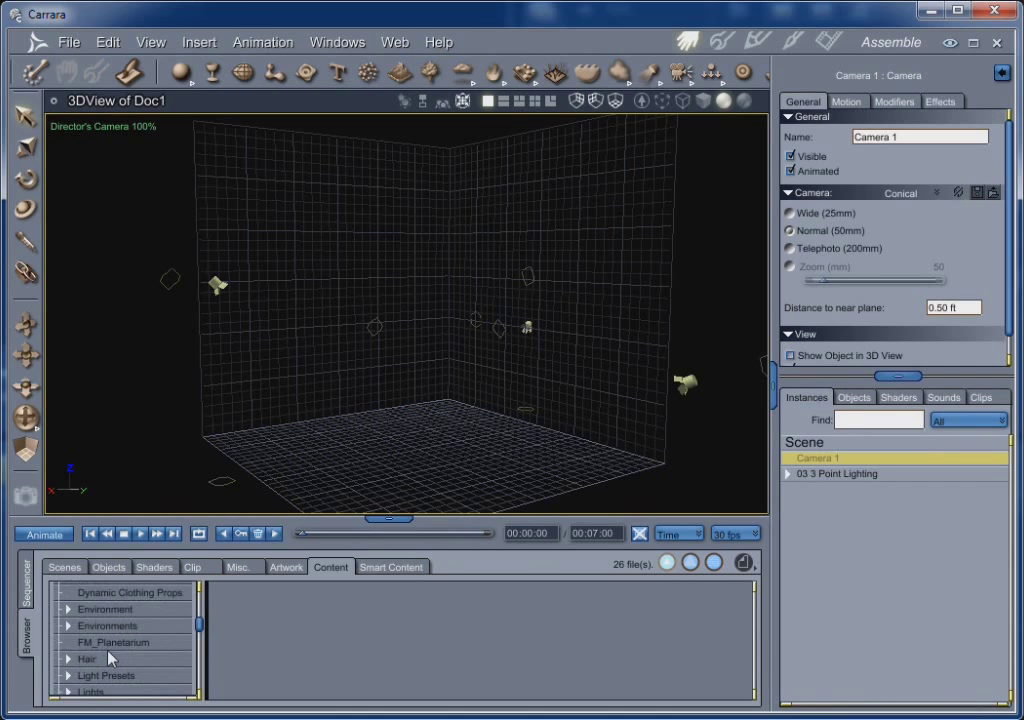
{"action": "scroll", "coordinate": [109, 656], "scroll_direction": "down", "scroll_amount": 1}
{"action": "scroll", "coordinate": [102, 651], "scroll_direction": "down", "scroll_amount": 2}
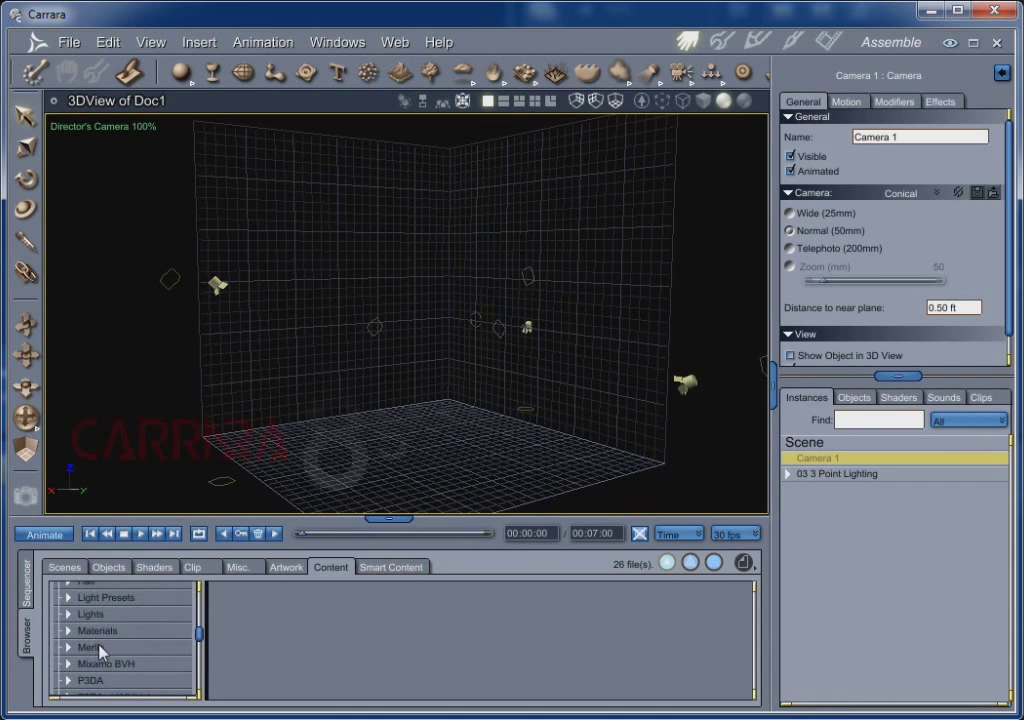
{"action": "scroll", "coordinate": [98, 655], "scroll_direction": "down", "scroll_amount": 3}
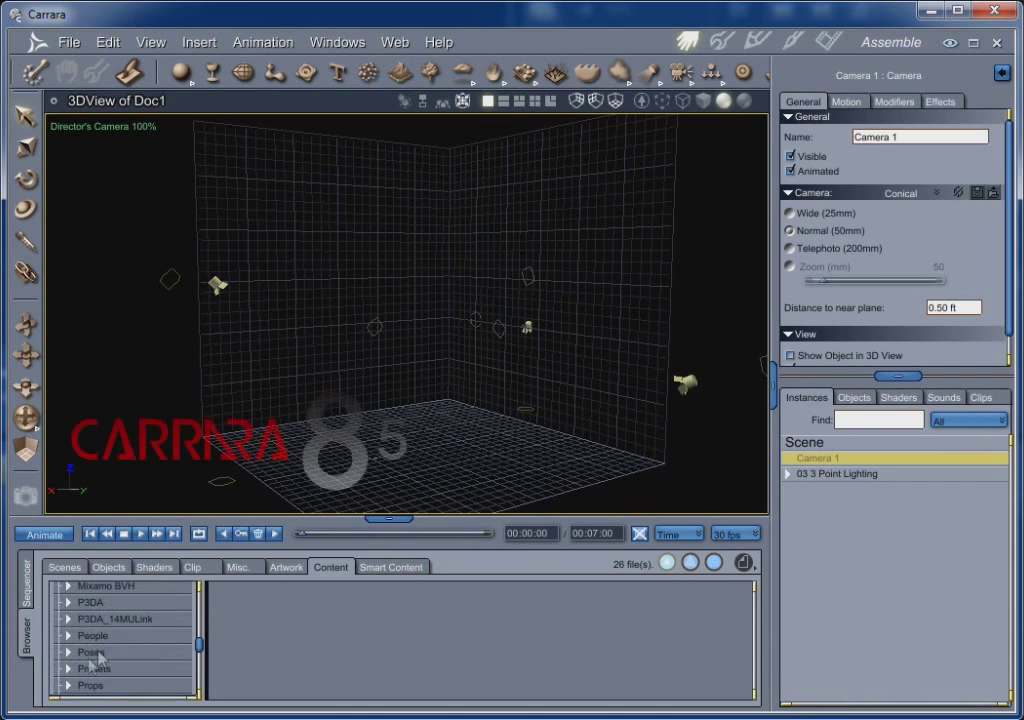
{"action": "scroll", "coordinate": [100, 659], "scroll_direction": "down", "scroll_amount": 1}
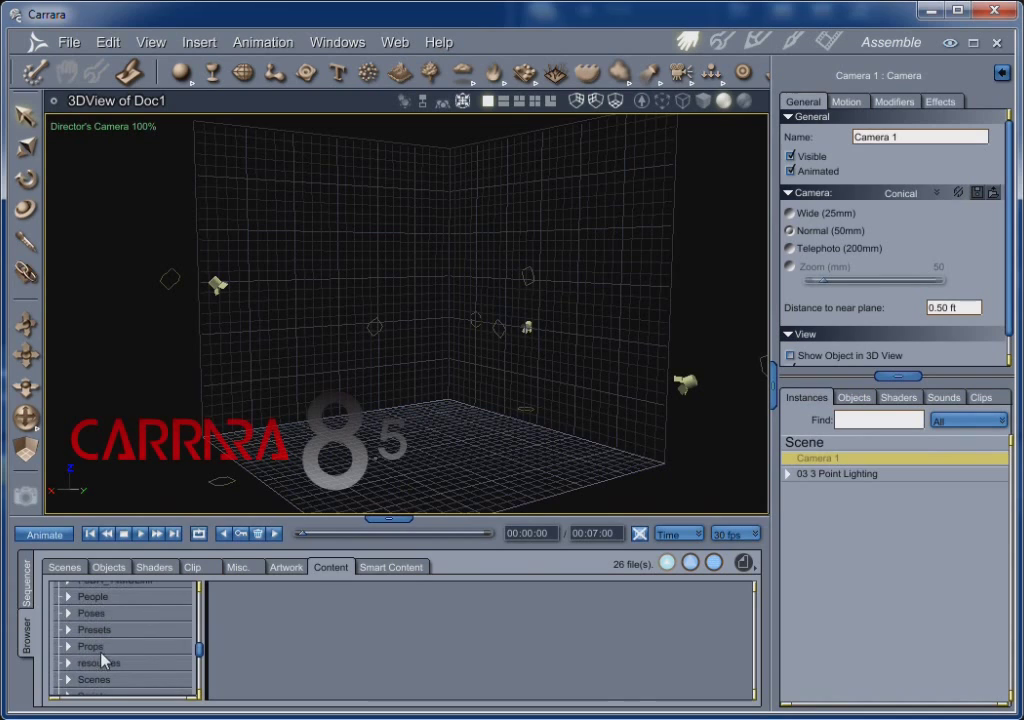
{"action": "left_click", "coordinate": [69, 598]}
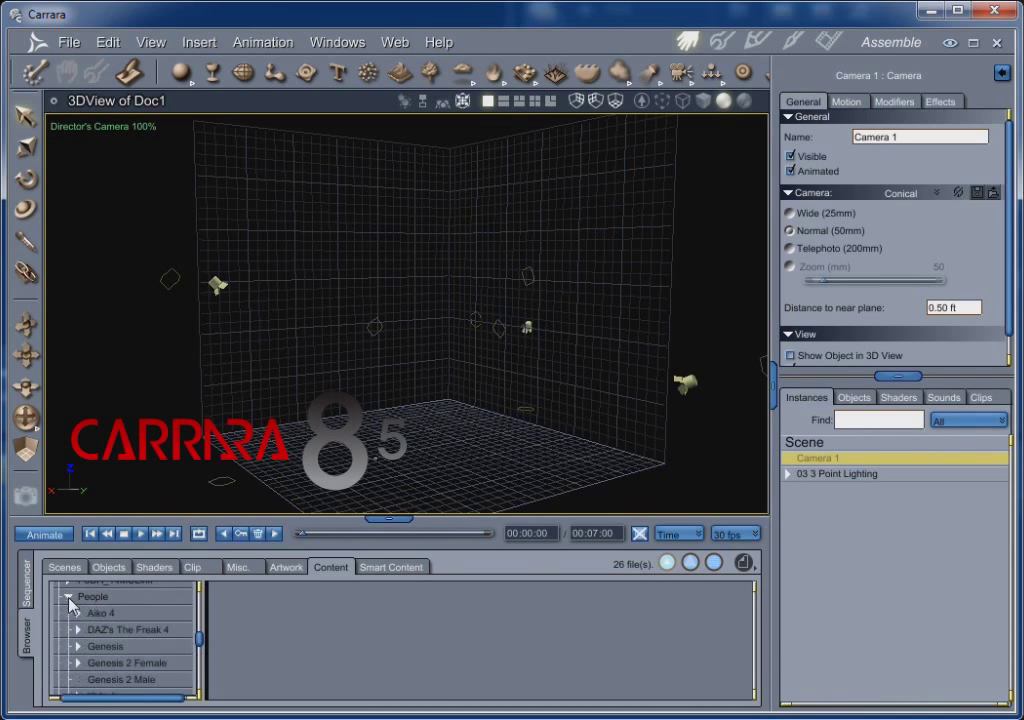
{"action": "left_click", "coordinate": [105, 647]}
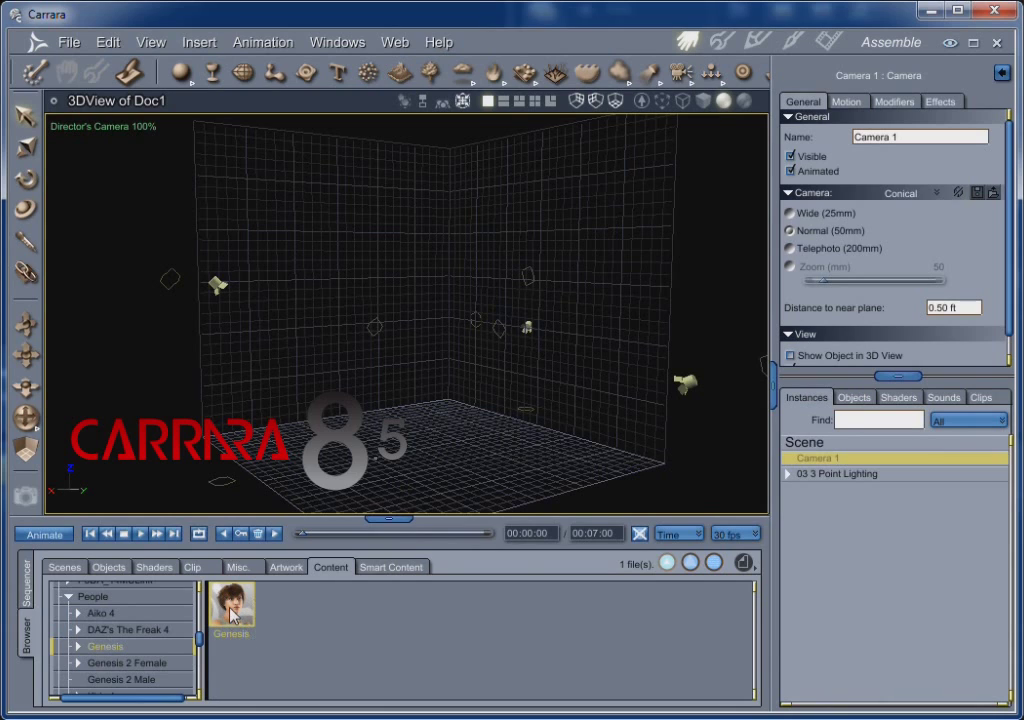
- Load Genesis.duf into the room and select the Genesis figure group
{"action": "left_click_drag", "start_coordinate": [230, 615], "coordinate": [862, 606]}
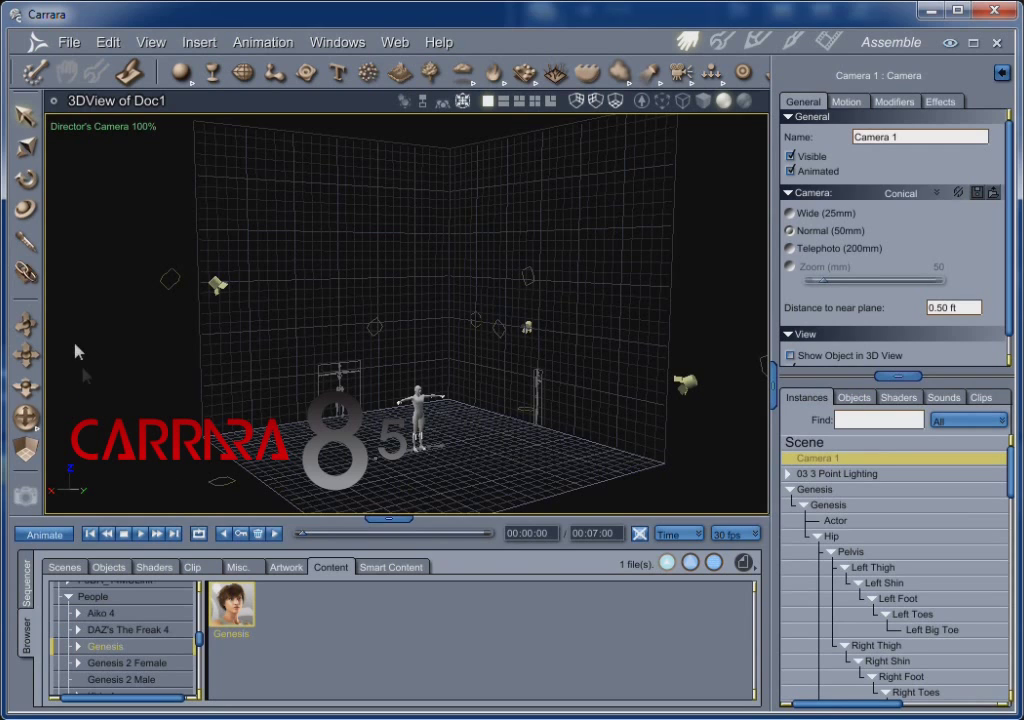
{"action": "left_click", "coordinate": [829, 494]}
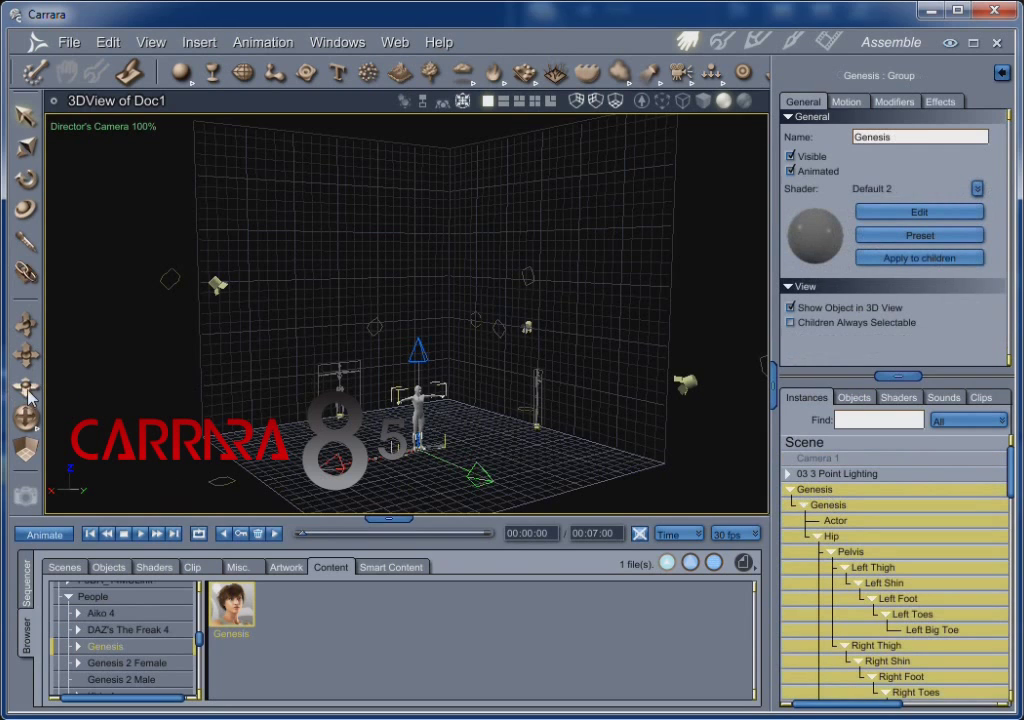
- Close in on the Genesis figure and show its Actor body's morph parameters
{"action": "mouse_move", "coordinate": [28, 395]}
{"action": "left_mouse_down"}
{"action": "mouse_move", "coordinate": [27, 365]}
{"action": "mouse_move", "coordinate": [27, 408]}
{"action": "left_mouse_up"}
{"action": "mouse_move", "coordinate": [27, 350]}
{"action": "left_mouse_down"}
{"action": "mouse_move", "coordinate": [27, 330]}
{"action": "mouse_move", "coordinate": [27, 348]}
{"action": "left_mouse_up"}
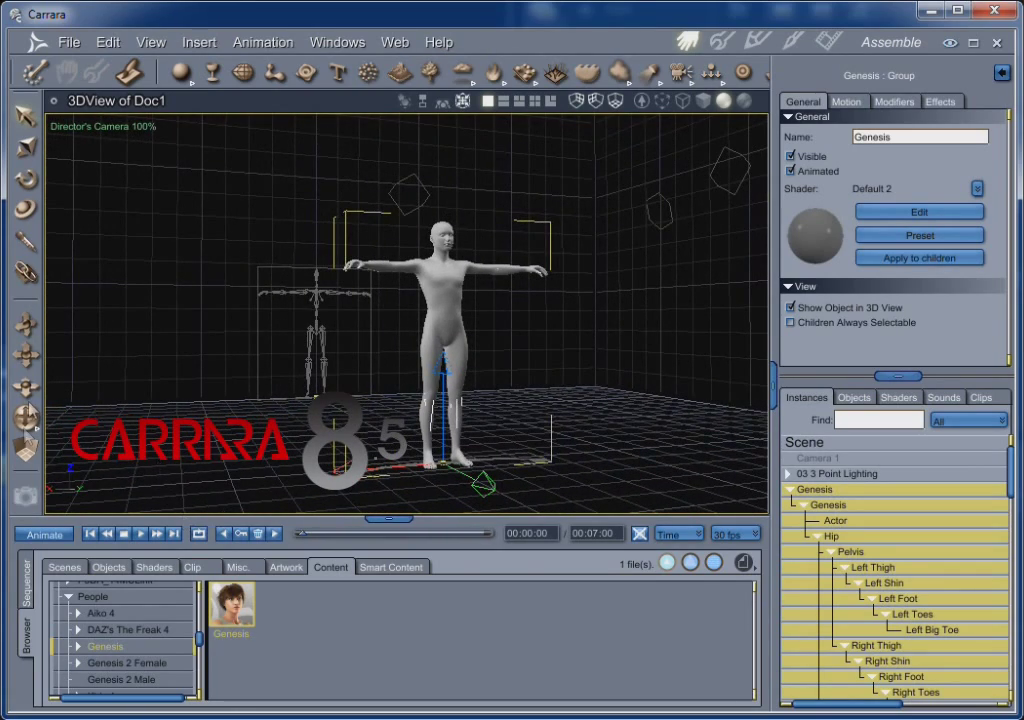
{"action": "left_click_drag", "start_coordinate": [27, 348], "coordinate": [27, 345]}
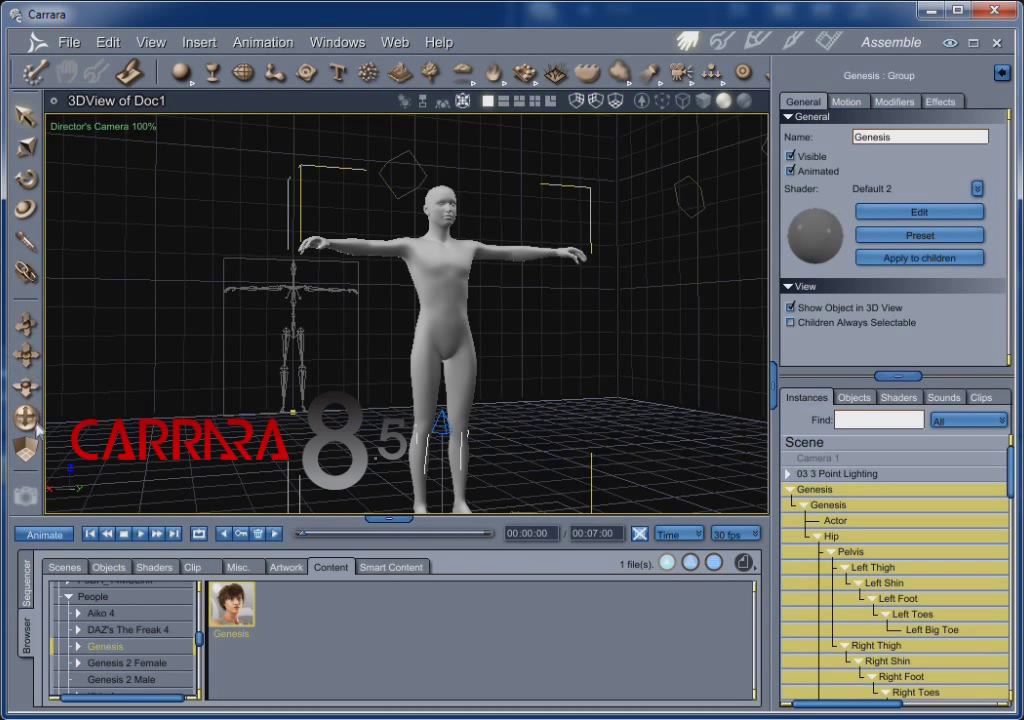
{"action": "left_click_drag", "start_coordinate": [37, 428], "coordinate": [133, 475]}
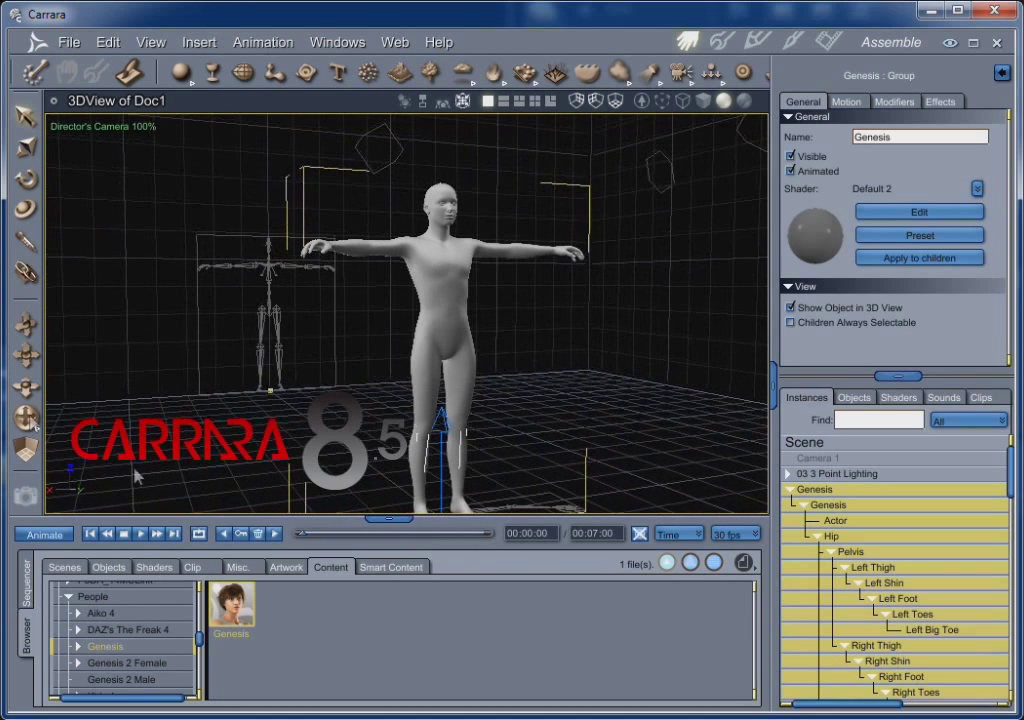
{"action": "left_click", "coordinate": [830, 521]}
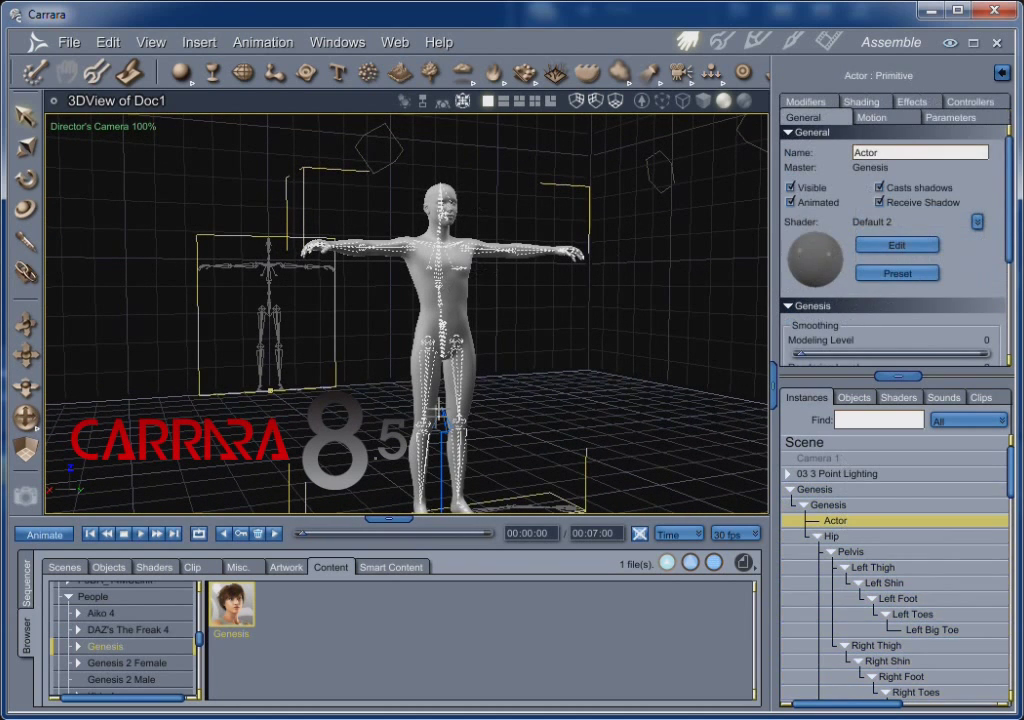
{"action": "left_click_drag", "start_coordinate": [26, 355], "coordinate": [30, 428]}
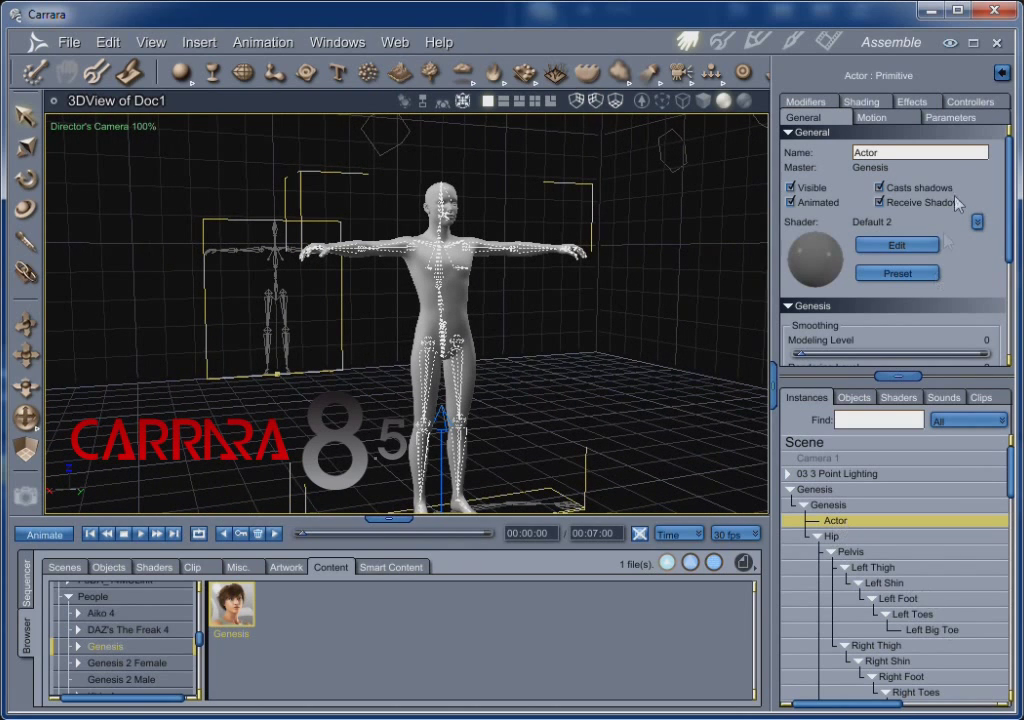
{"action": "left_click", "coordinate": [955, 118]}
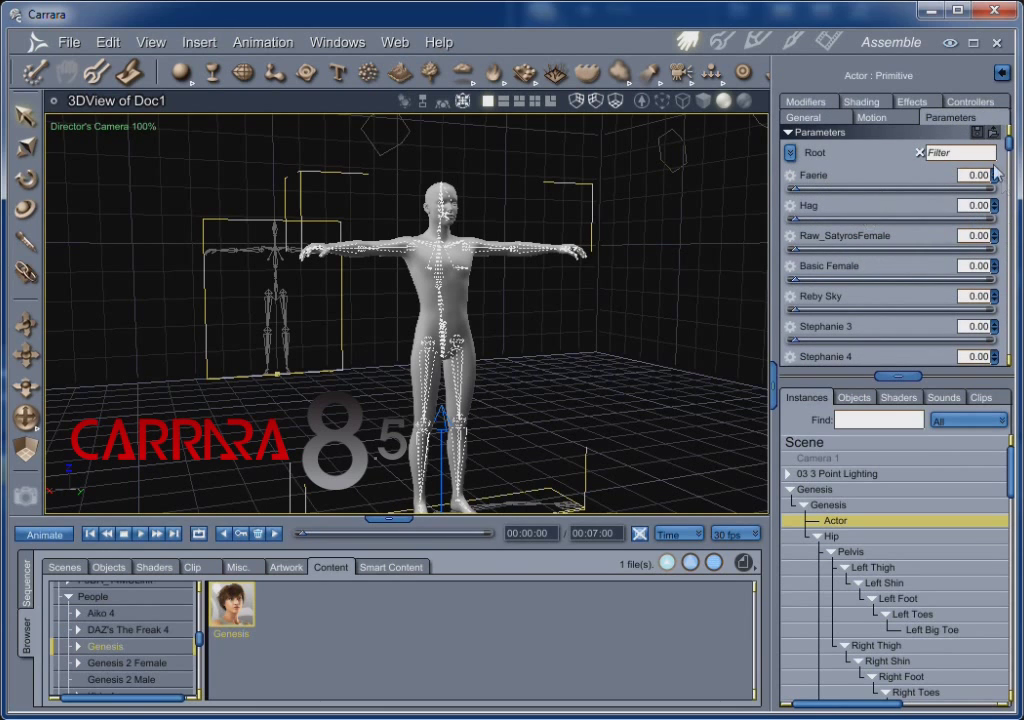
- Try full Undead Fiend then reset it, set Basic Male to 0.92 and SkullcrusherOgre full
{"action": "scroll", "coordinate": [1006, 150], "scroll_direction": "down", "scroll_amount": 5}
{"action": "scroll", "coordinate": [1006, 150], "scroll_direction": "down", "scroll_amount": 5}
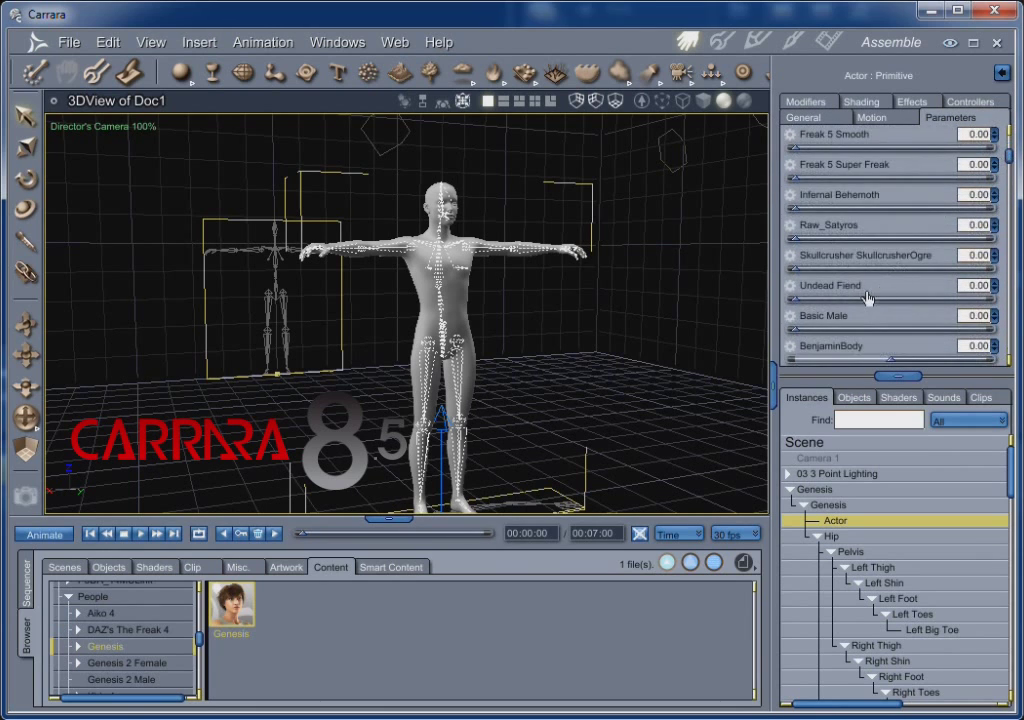
{"action": "scroll", "coordinate": [868, 298], "scroll_direction": "down", "scroll_amount": 1}
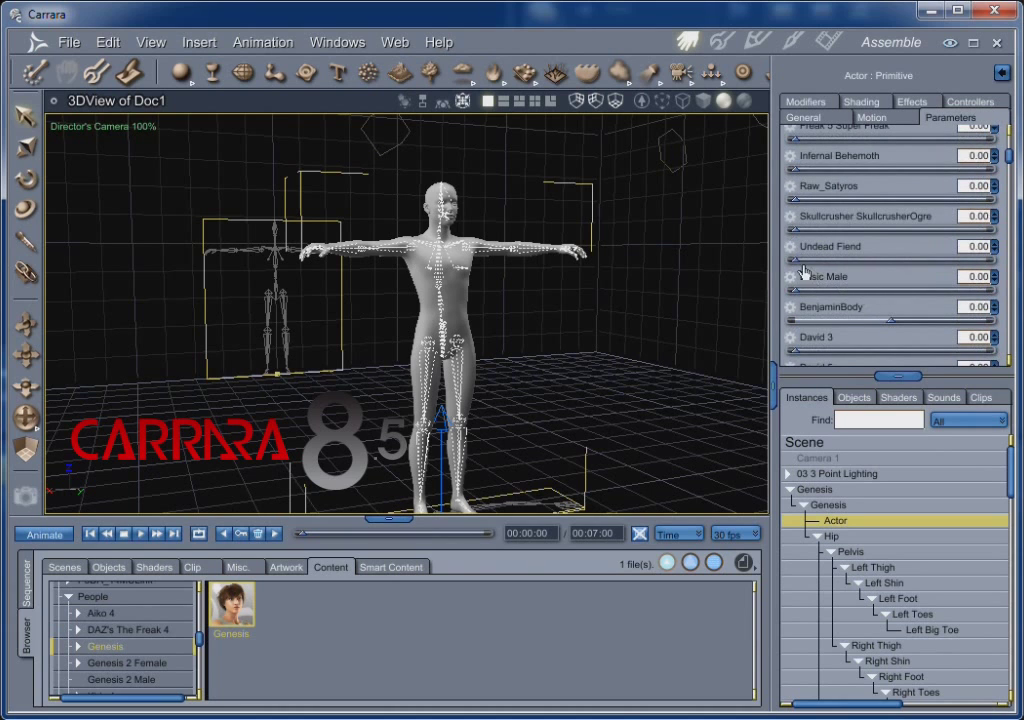
{"action": "left_click_drag", "start_coordinate": [795, 262], "coordinate": [1014, 272]}
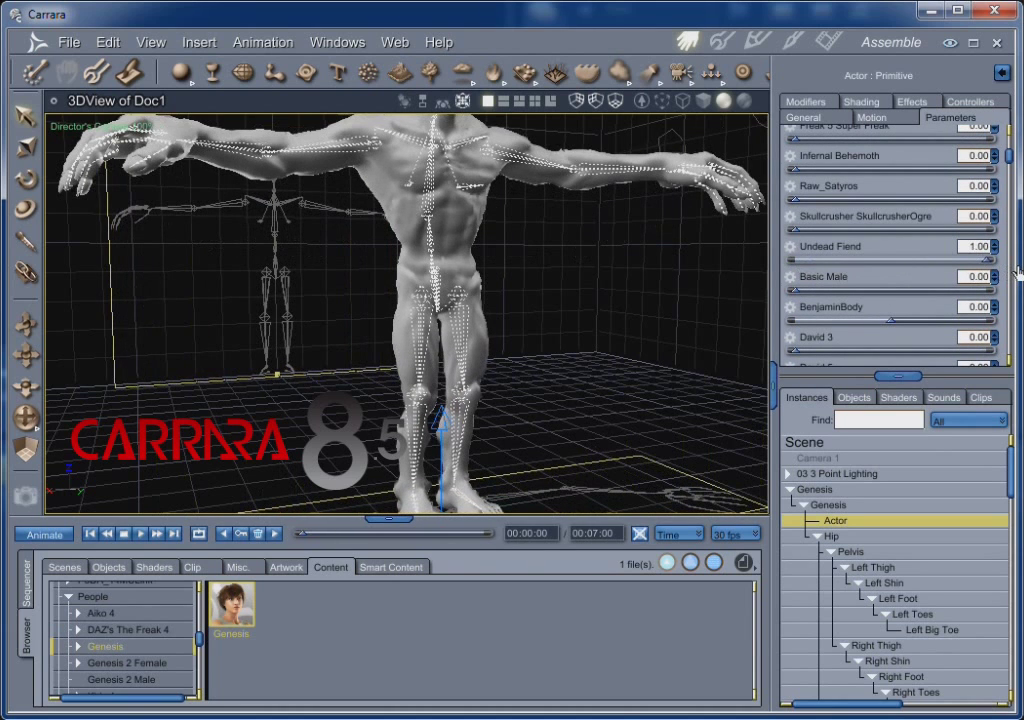
{"action": "scroll", "coordinate": [517, 305], "scroll_direction": "down", "scroll_amount": 3}
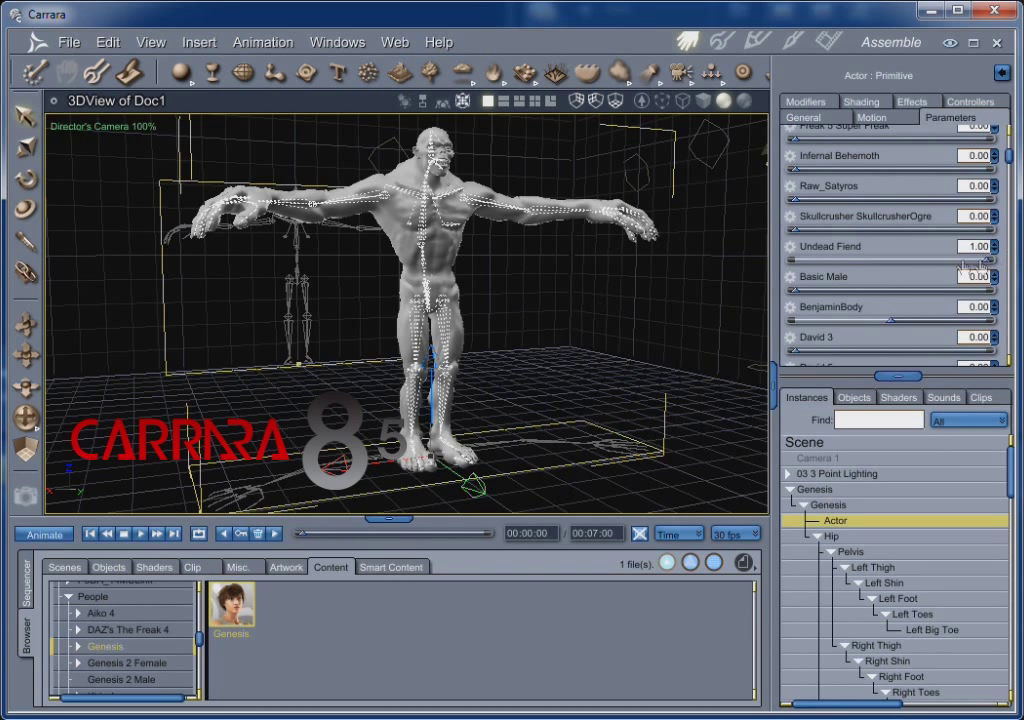
{"action": "left_click", "coordinate": [786, 262]}
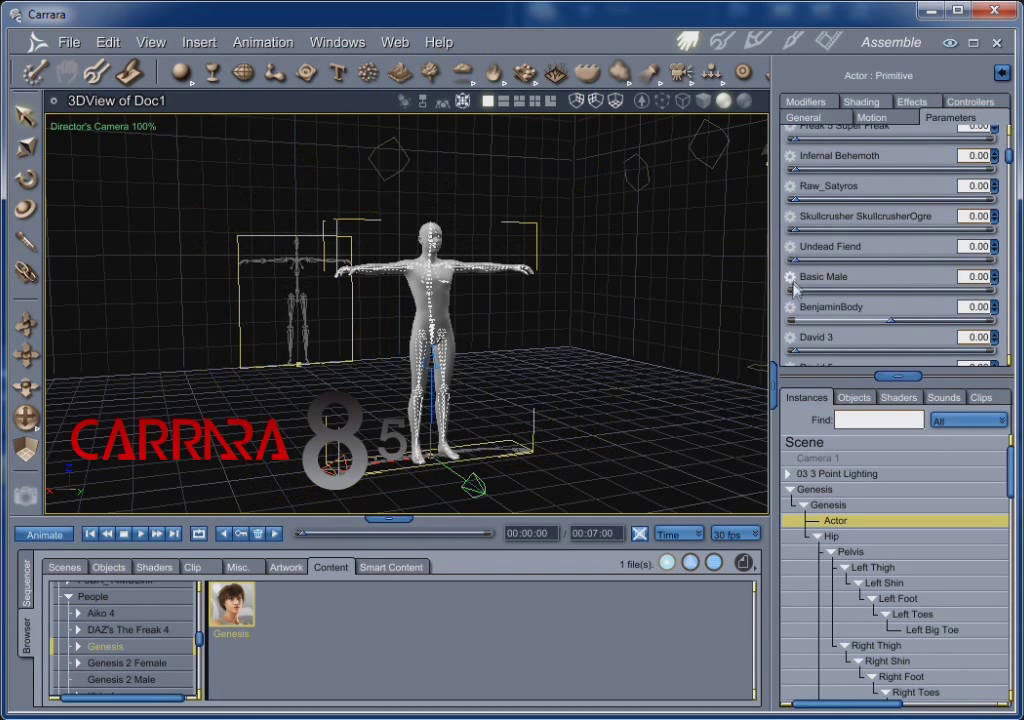
{"action": "left_click_drag", "start_coordinate": [792, 290], "coordinate": [720, 293]}
{"action": "left_click_drag", "start_coordinate": [792, 229], "coordinate": [792, 200]}
- Lower the Raw_SatyrosFemale morph and reselect the Genesis figure
{"action": "left_click", "coordinate": [29, 590]}
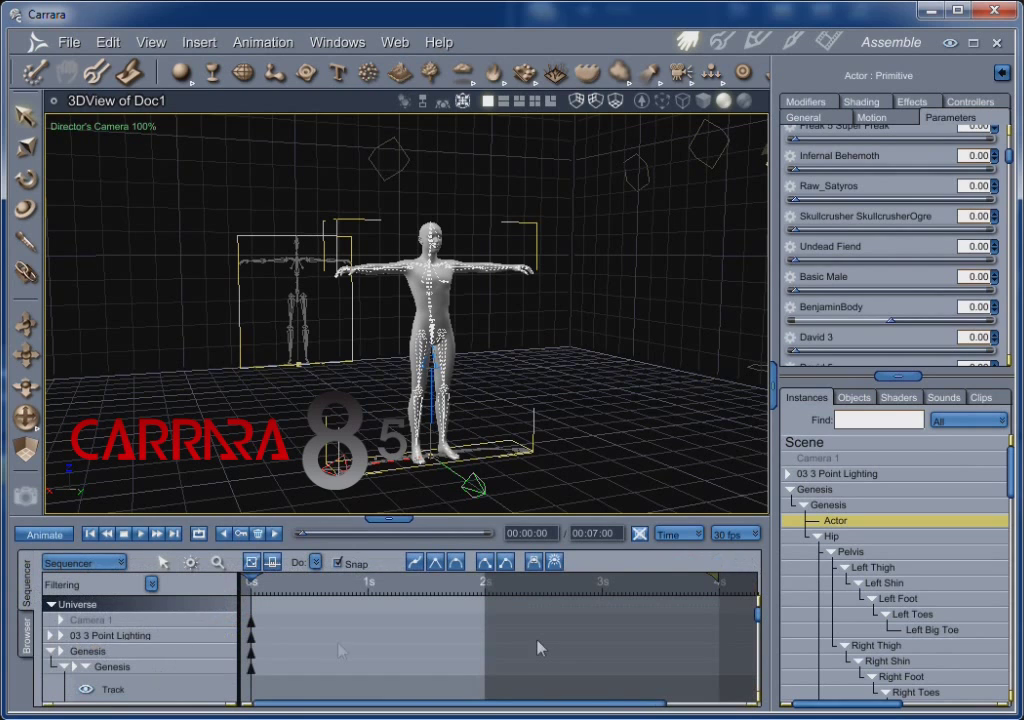
{"action": "left_click", "coordinate": [28, 632]}
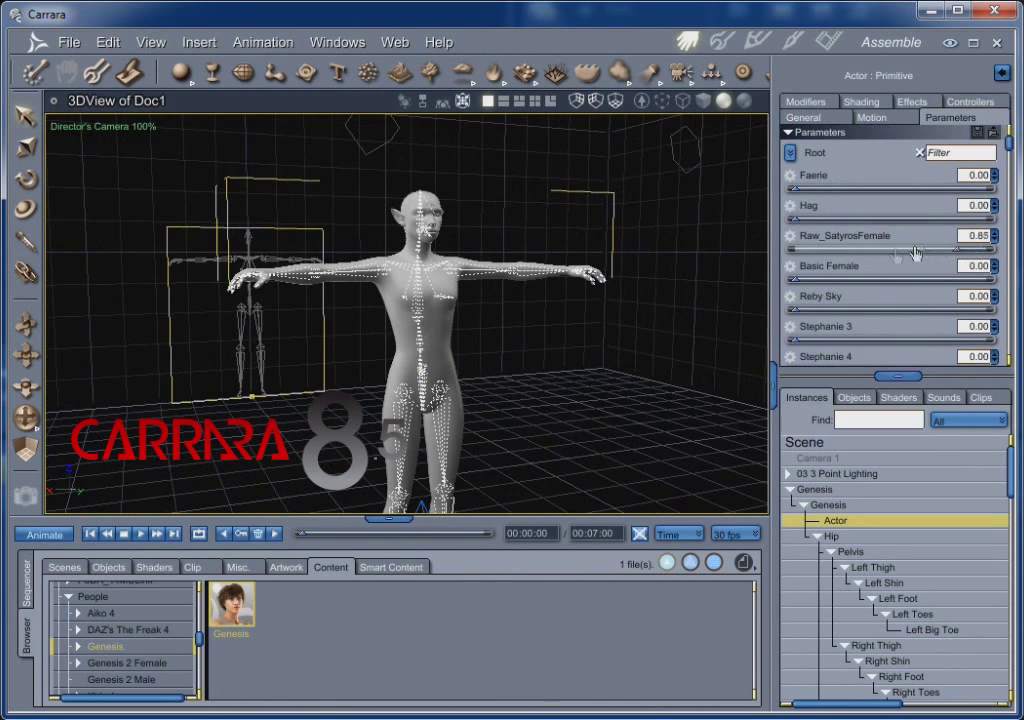
{"action": "left_click_drag", "start_coordinate": [914, 249], "coordinate": [726, 275]}
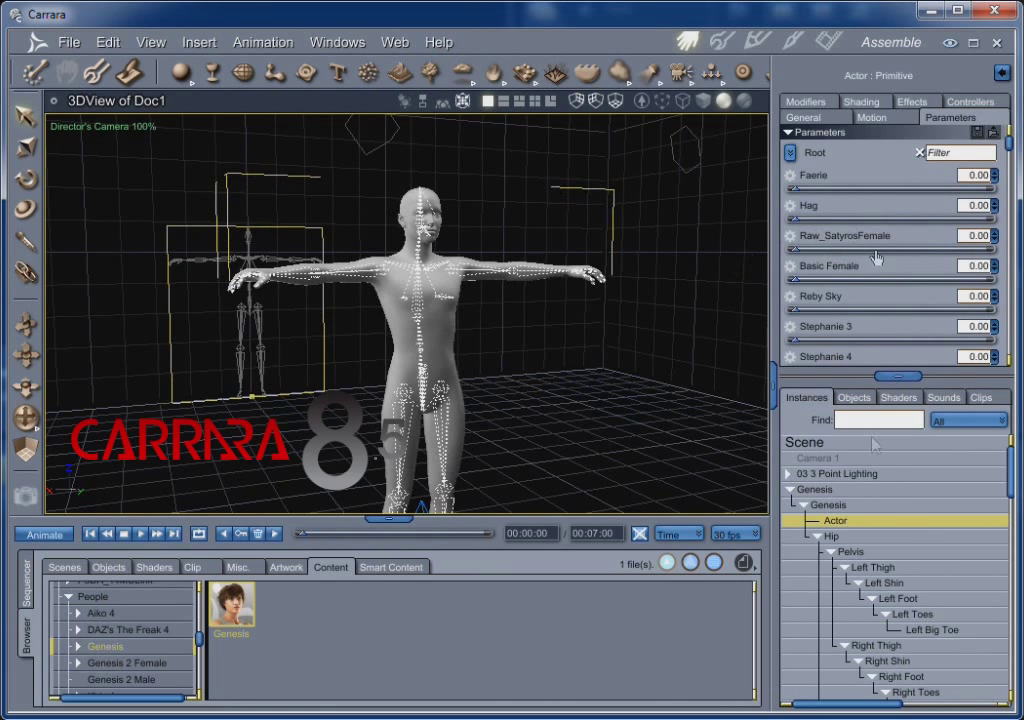
{"action": "left_click", "coordinate": [830, 505]}
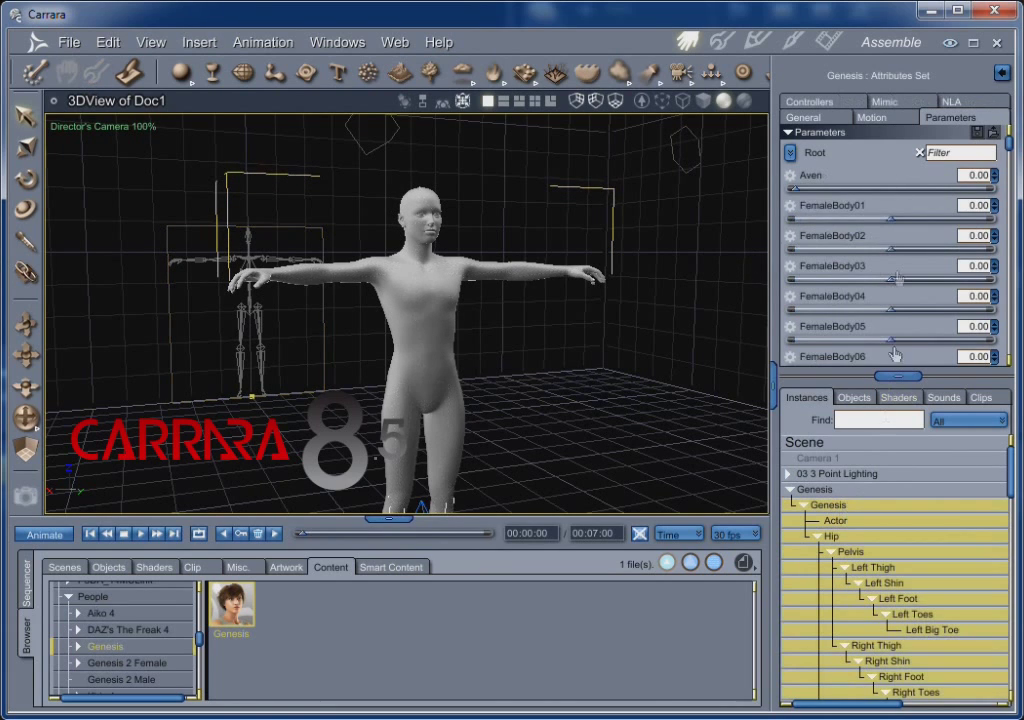
- Try the FemaleBody08 morph on Genesis, then undo it so it returns to 0.00
{"action": "scroll", "coordinate": [893, 236], "scroll_direction": "down", "scroll_amount": 1}
{"action": "scroll", "coordinate": [893, 236], "scroll_direction": "down", "scroll_amount": 3}
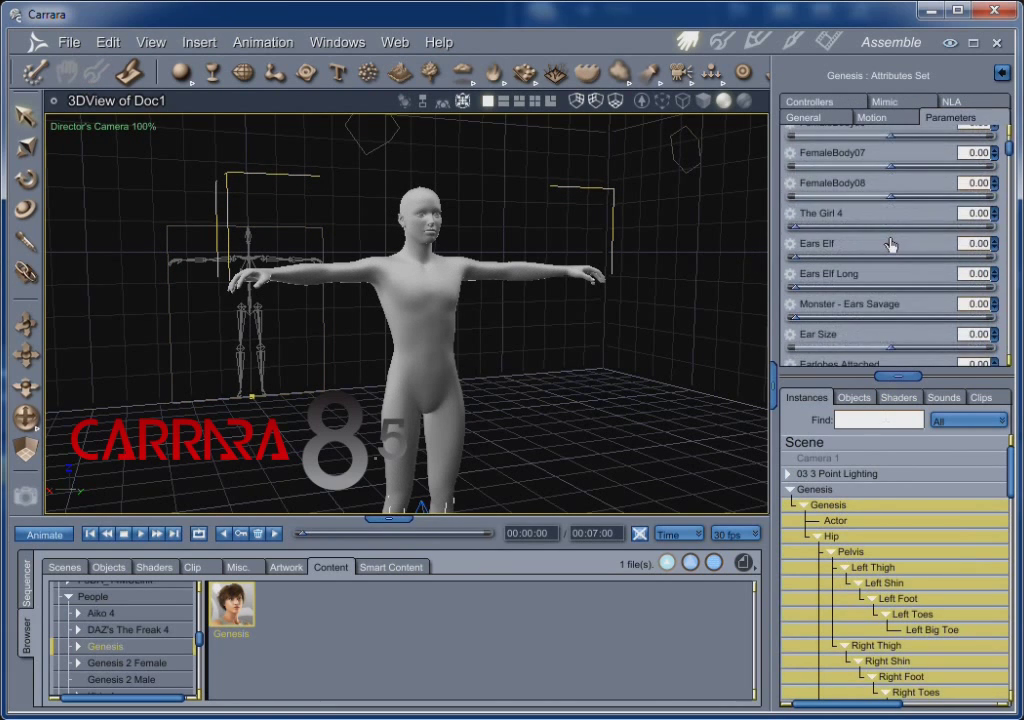
{"action": "scroll", "coordinate": [887, 246], "scroll_direction": "up", "scroll_amount": 1}
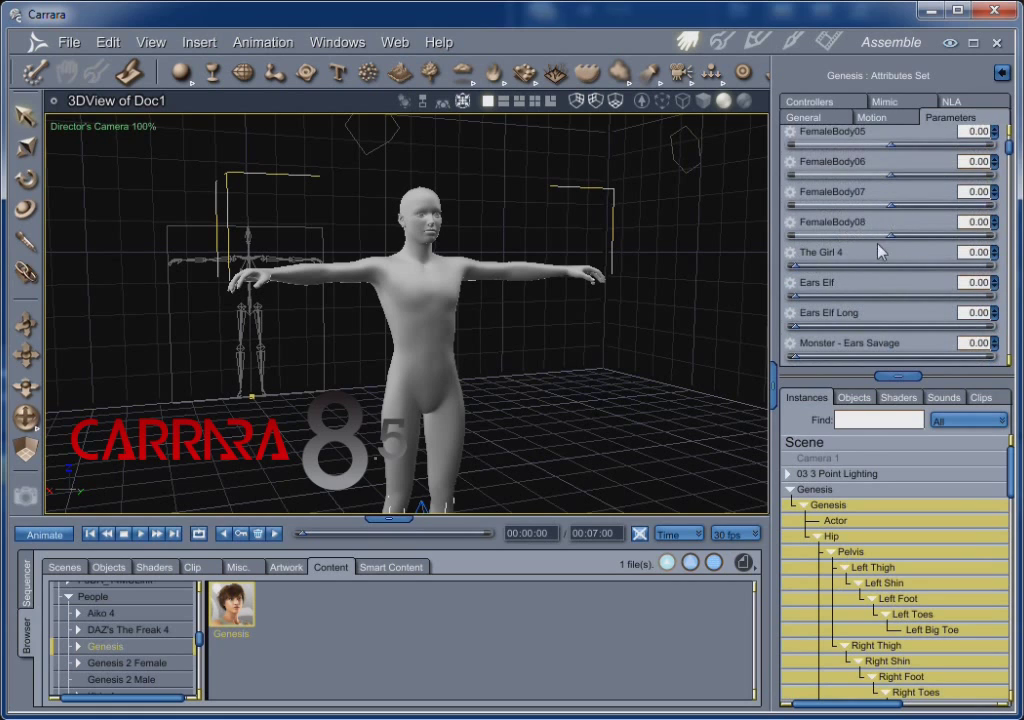
{"action": "left_click_drag", "start_coordinate": [894, 242], "coordinate": [688, 205]}
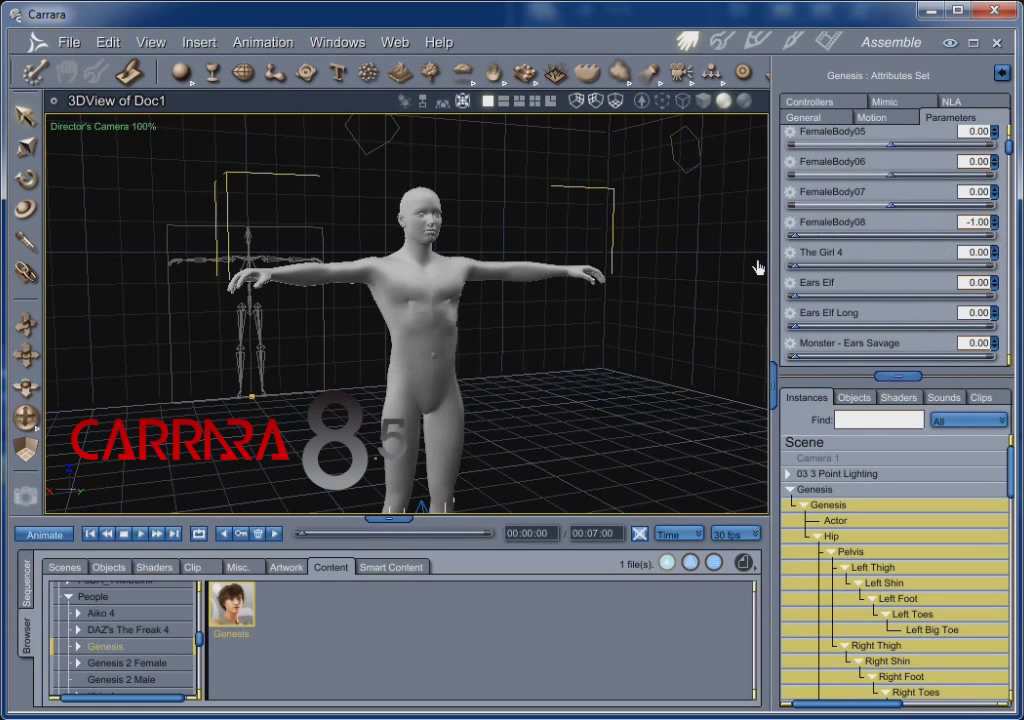
{"action": "key", "text": "ctrl+z"}
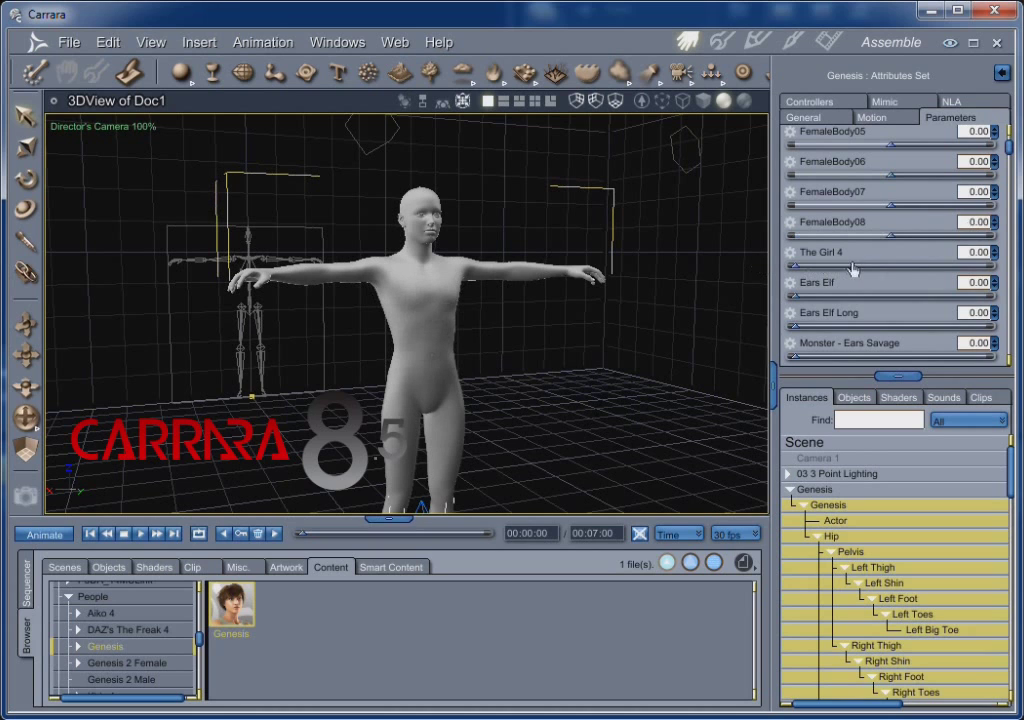
- Review the morph list with the category filter left on Root, then collapse the Genesis hierarchy
{"action": "scroll", "coordinate": [990, 240], "scroll_direction": "down", "scroll_amount": 10}
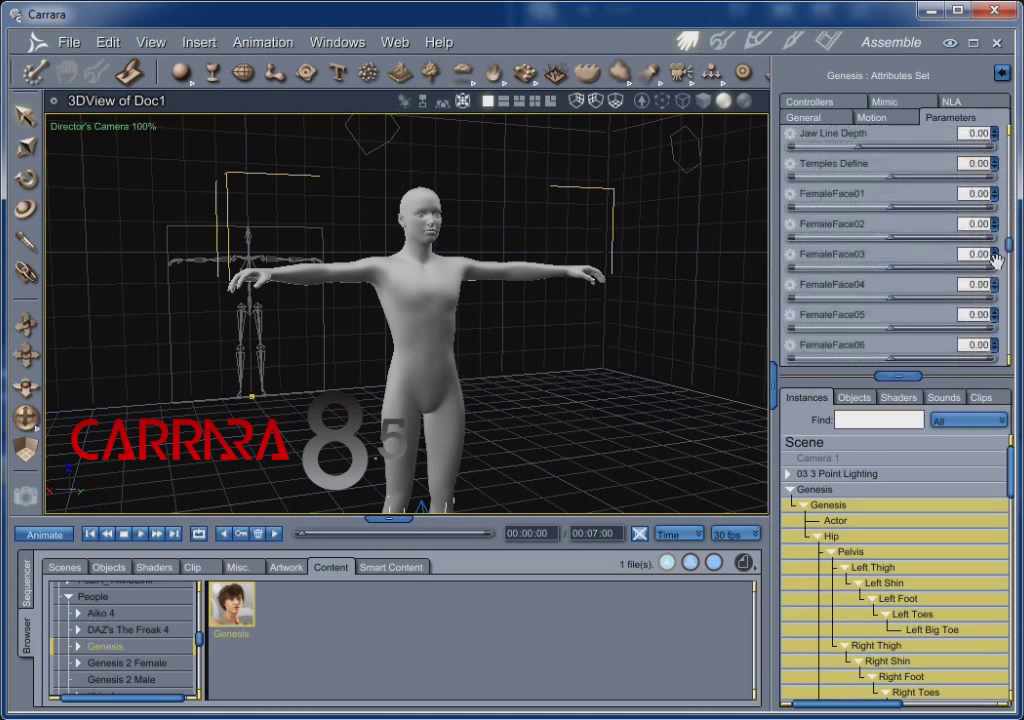
{"action": "scroll", "coordinate": [993, 296], "scroll_direction": "up", "scroll_amount": 4}
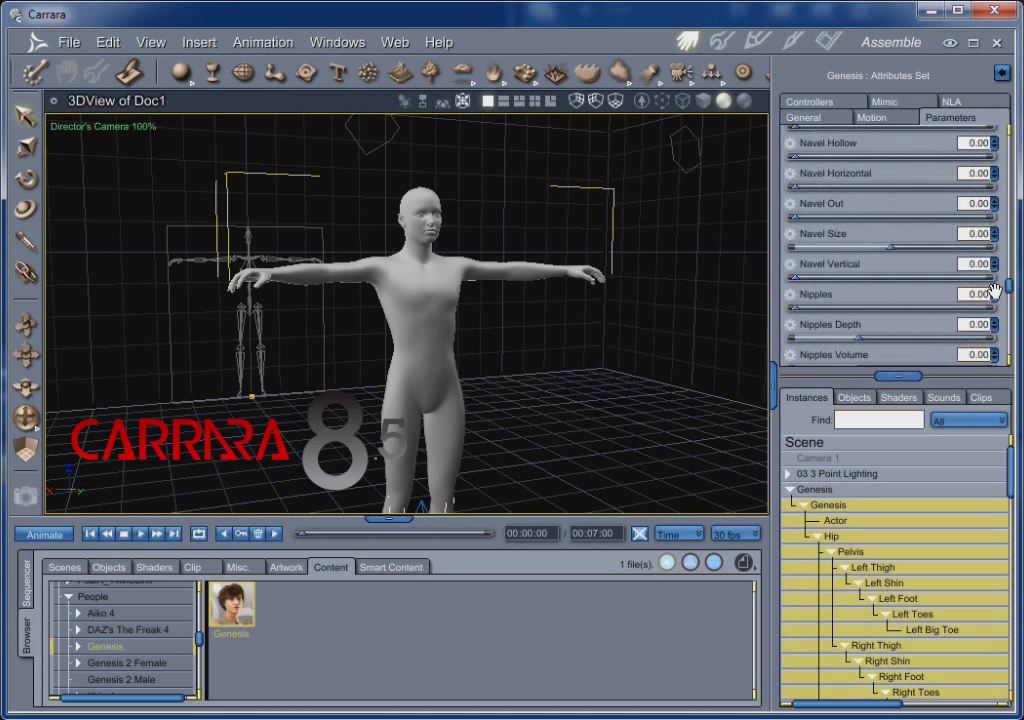
{"action": "scroll", "coordinate": [993, 300], "scroll_direction": "down", "scroll_amount": 7}
{"action": "scroll", "coordinate": [993, 303], "scroll_direction": "down", "scroll_amount": 10}
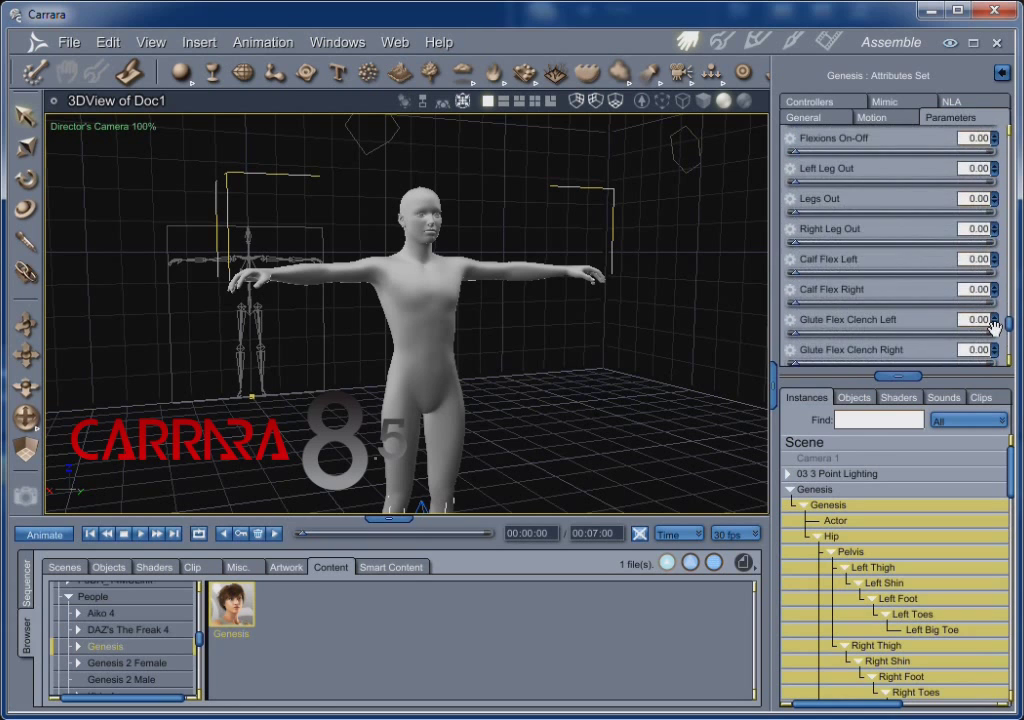
{"action": "scroll", "coordinate": [995, 340], "scroll_direction": "down", "scroll_amount": 5}
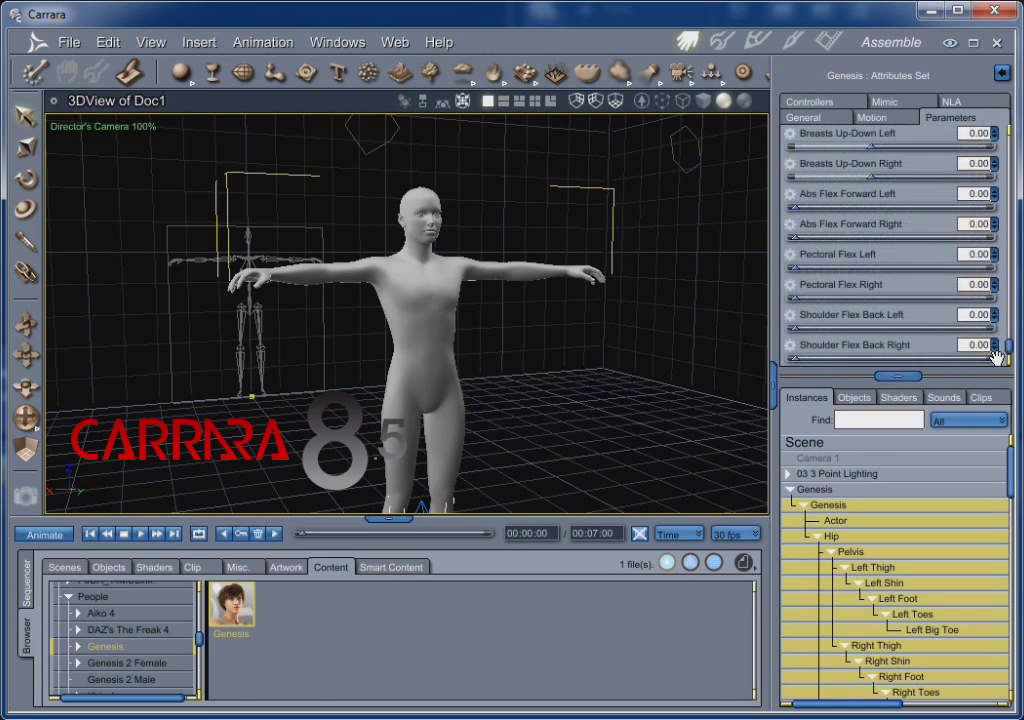
{"action": "left_click_drag", "start_coordinate": [1008, 345], "coordinate": [1012, 138]}
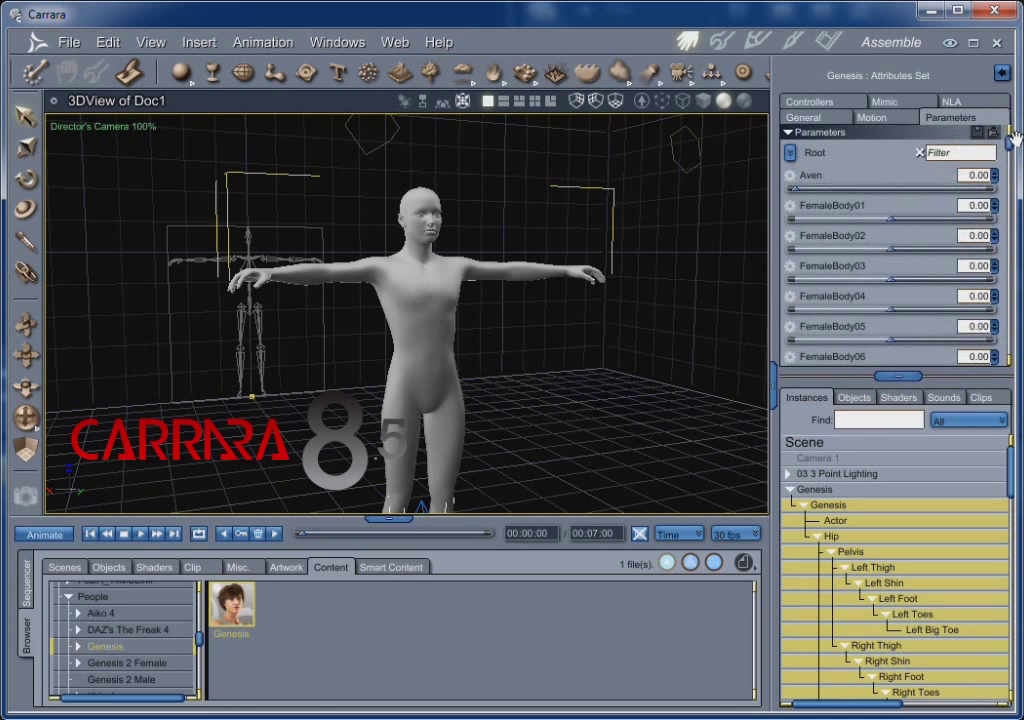
{"action": "left_click", "coordinate": [791, 156]}
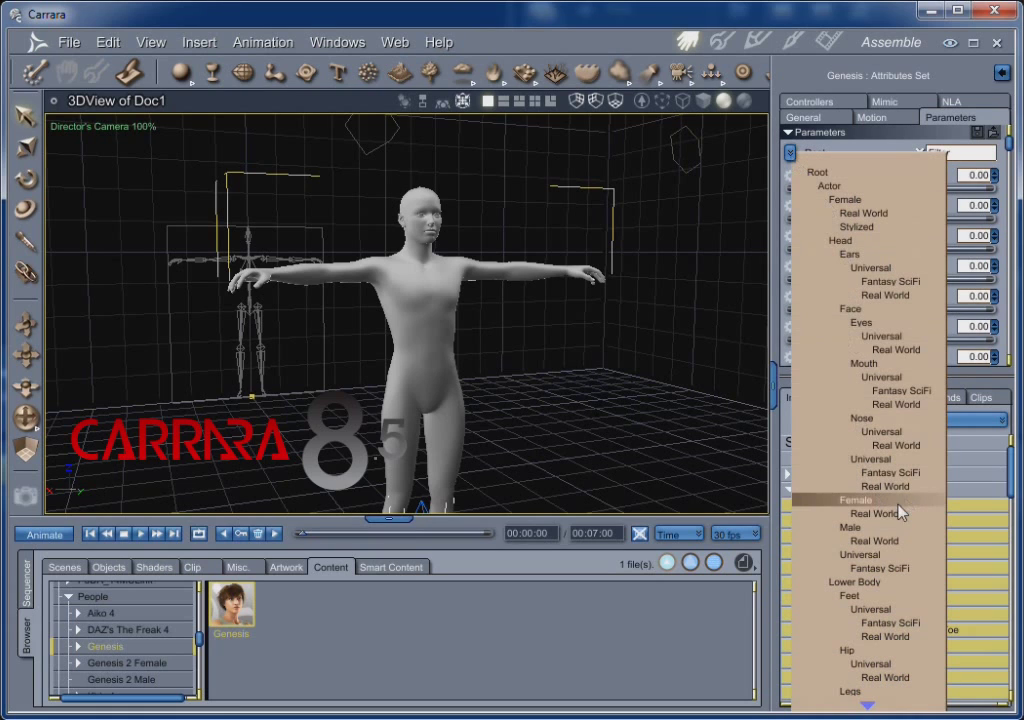
{"action": "left_click", "coordinate": [818, 173]}
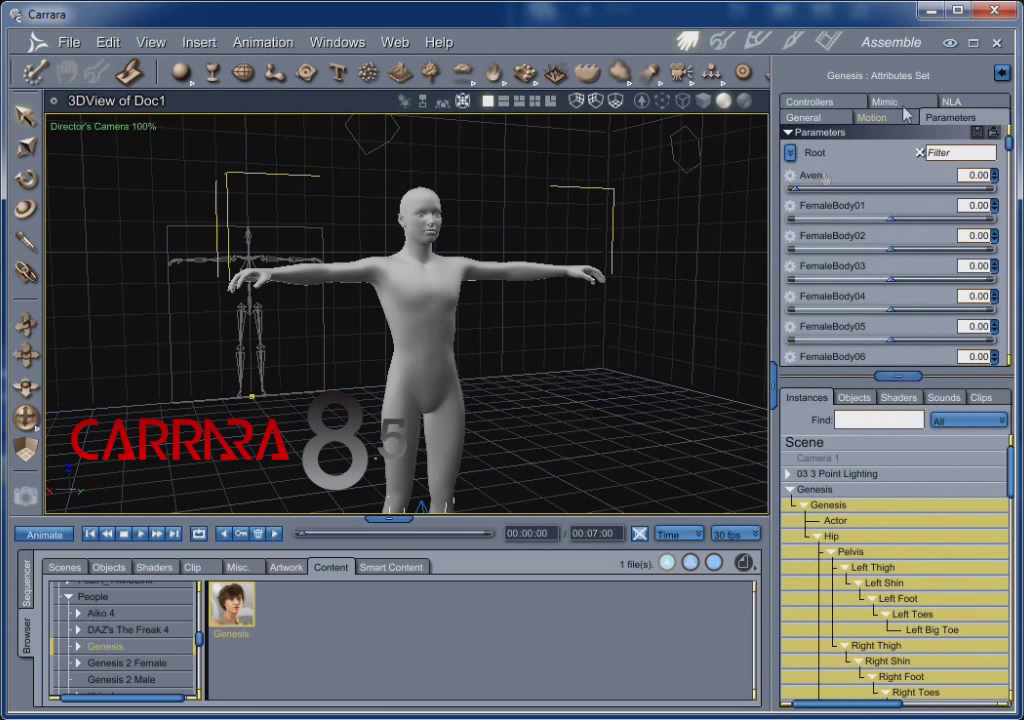
{"action": "left_click", "coordinate": [790, 490]}
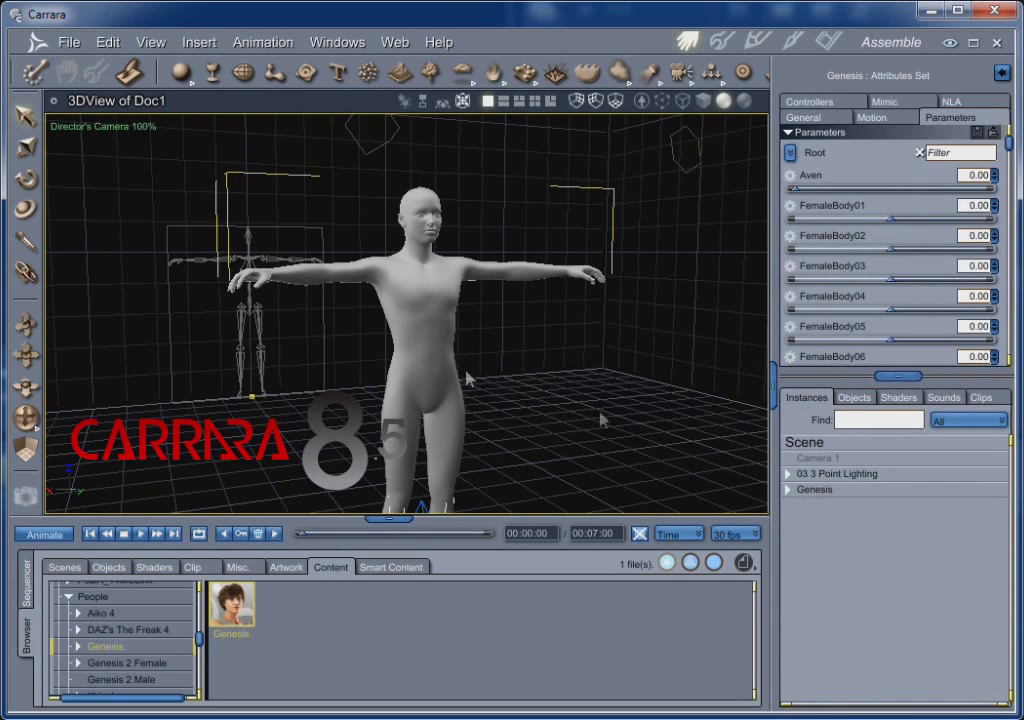
- Select the Genesis figure and tilt the camera to view it from higher
{"action": "left_click", "coordinate": [818, 491]}
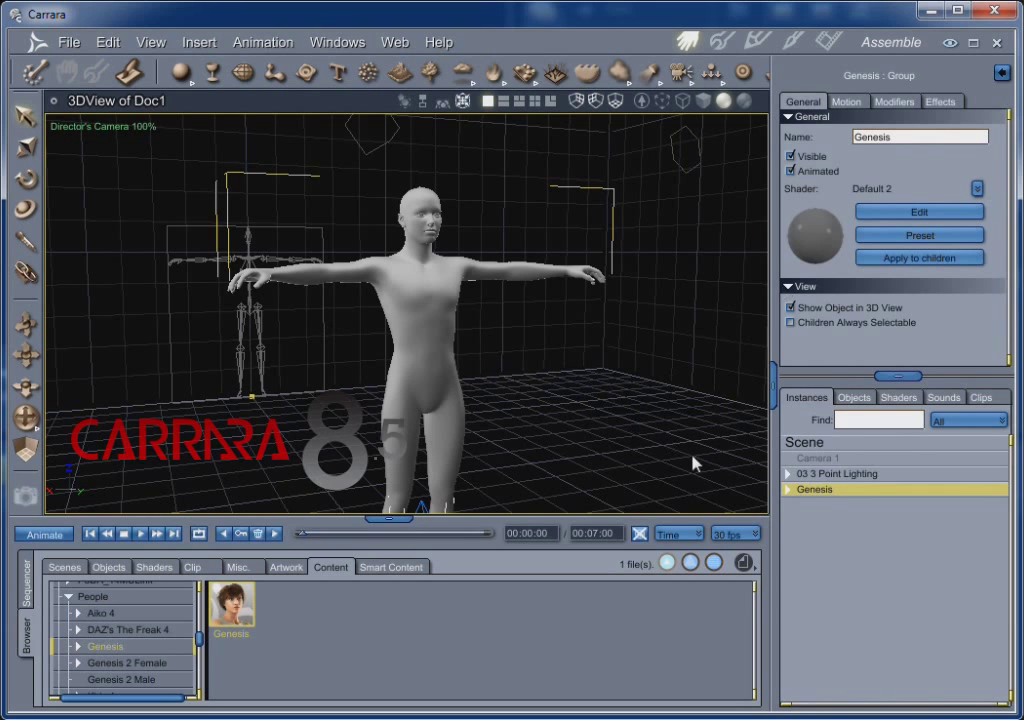
{"action": "scroll", "coordinate": [517, 371], "scroll_direction": "down", "scroll_amount": 2}
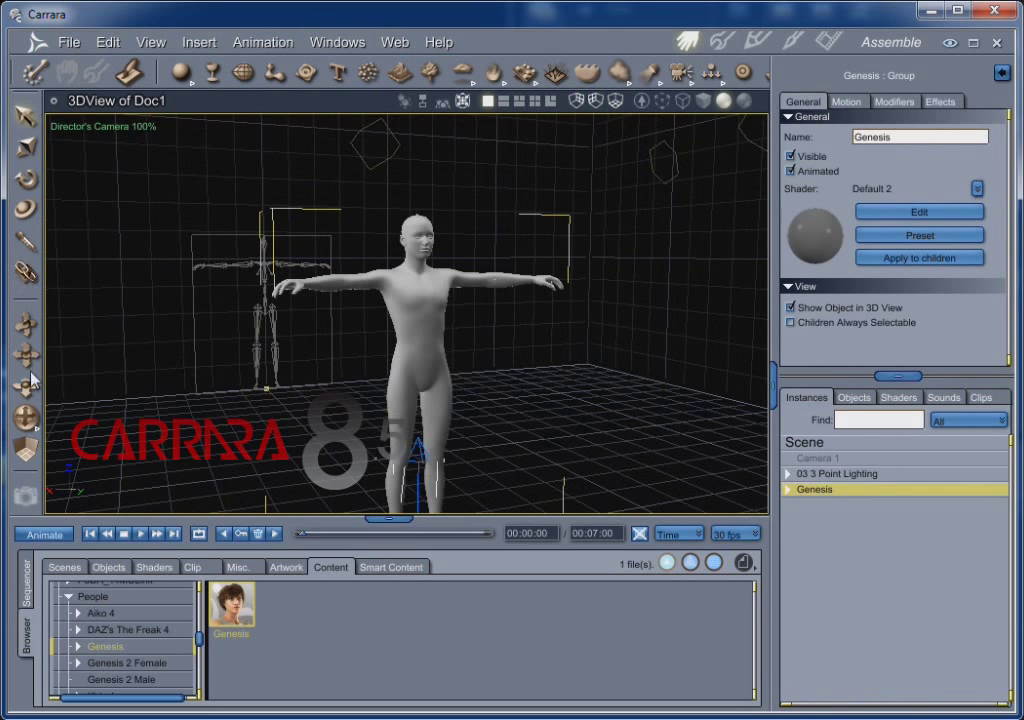
{"action": "left_click_drag", "start_coordinate": [26, 418], "coordinate": [30, 440]}
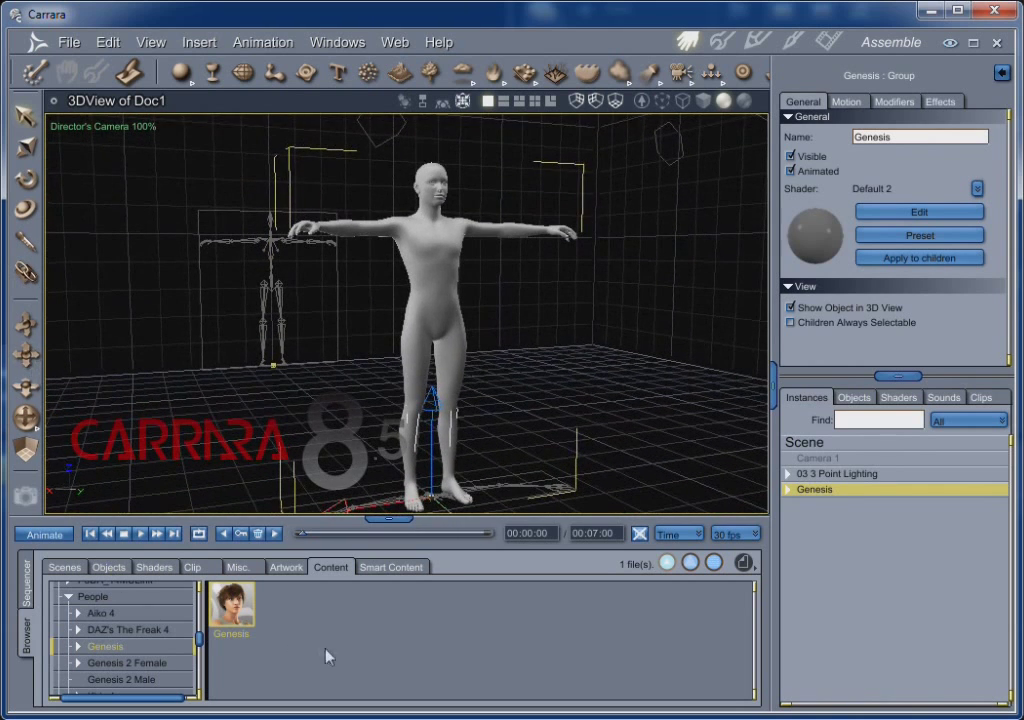
- Expand Genesis in the content library and show its Characters presets, including Michael 5
{"action": "left_click", "coordinate": [78, 648]}
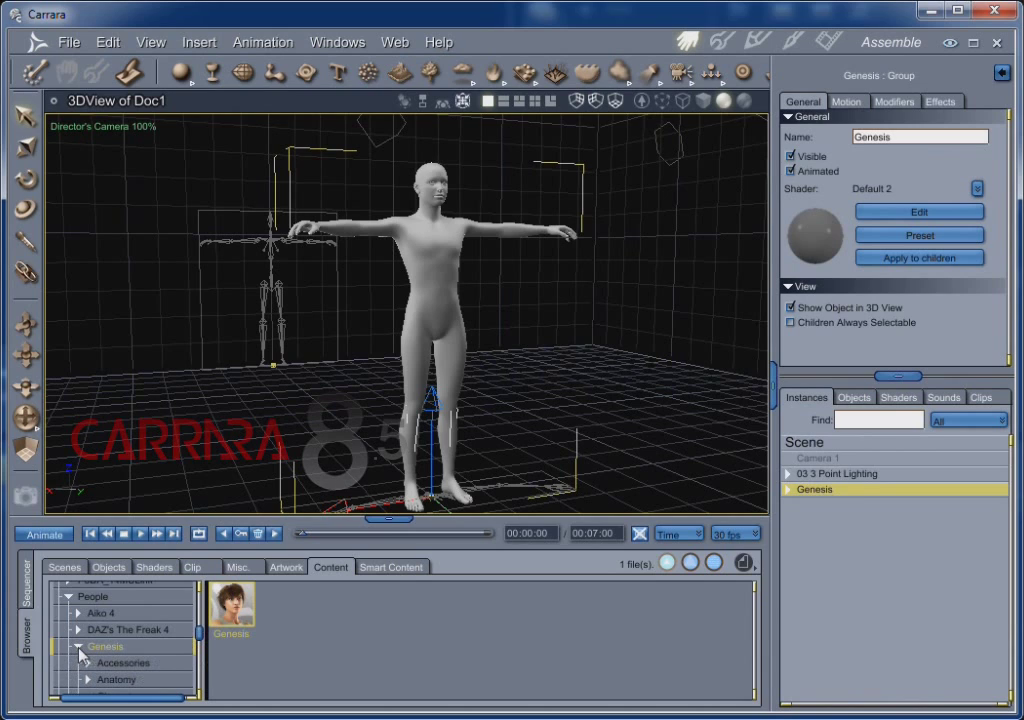
{"action": "left_click", "coordinate": [78, 648]}
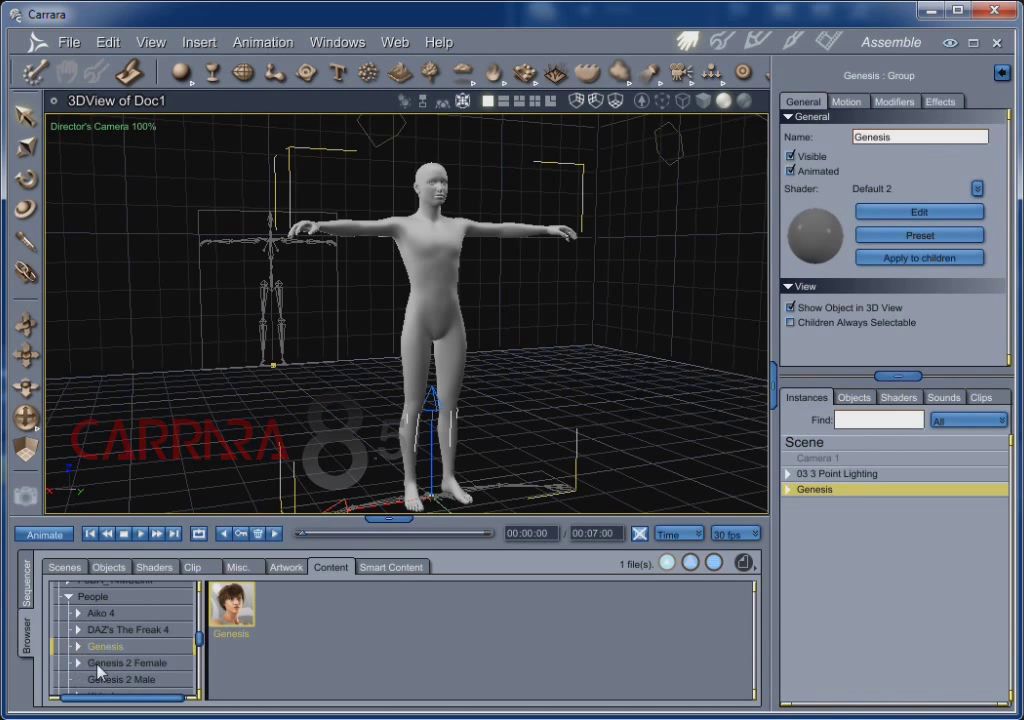
{"action": "left_click", "coordinate": [78, 647]}
{"action": "scroll", "coordinate": [126, 680], "scroll_direction": "down", "scroll_amount": 3}
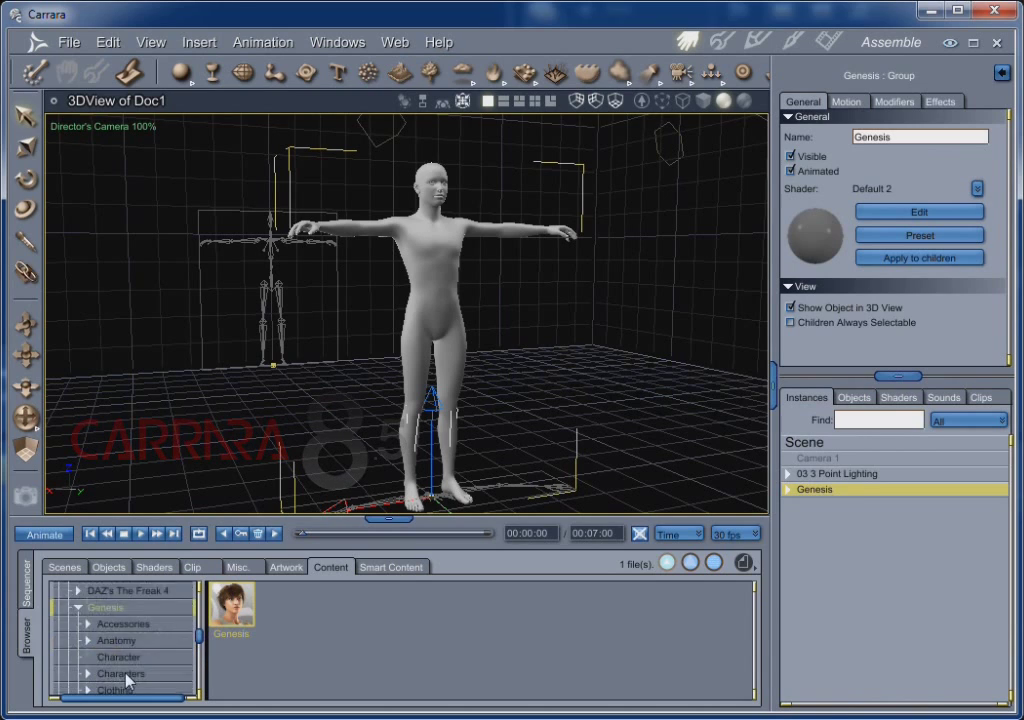
{"action": "left_click", "coordinate": [120, 636]}
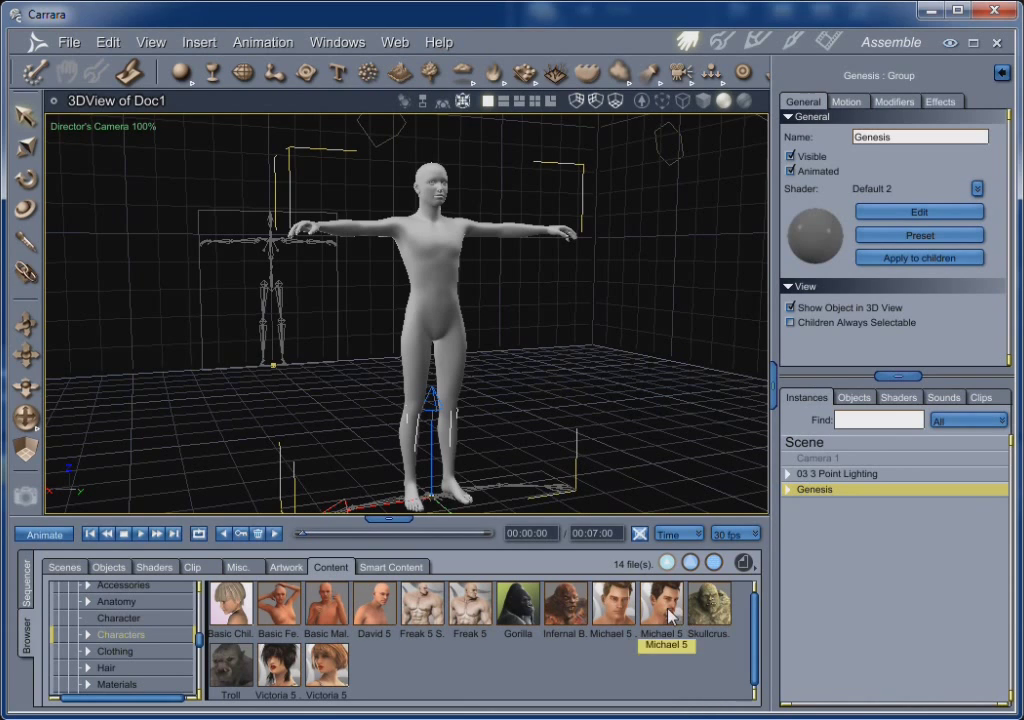
- Apply the Michael 5 preset to Genesis, then remove unused objects and unused shaders
{"action": "left_click_drag", "start_coordinate": [680, 615], "coordinate": [877, 601]}
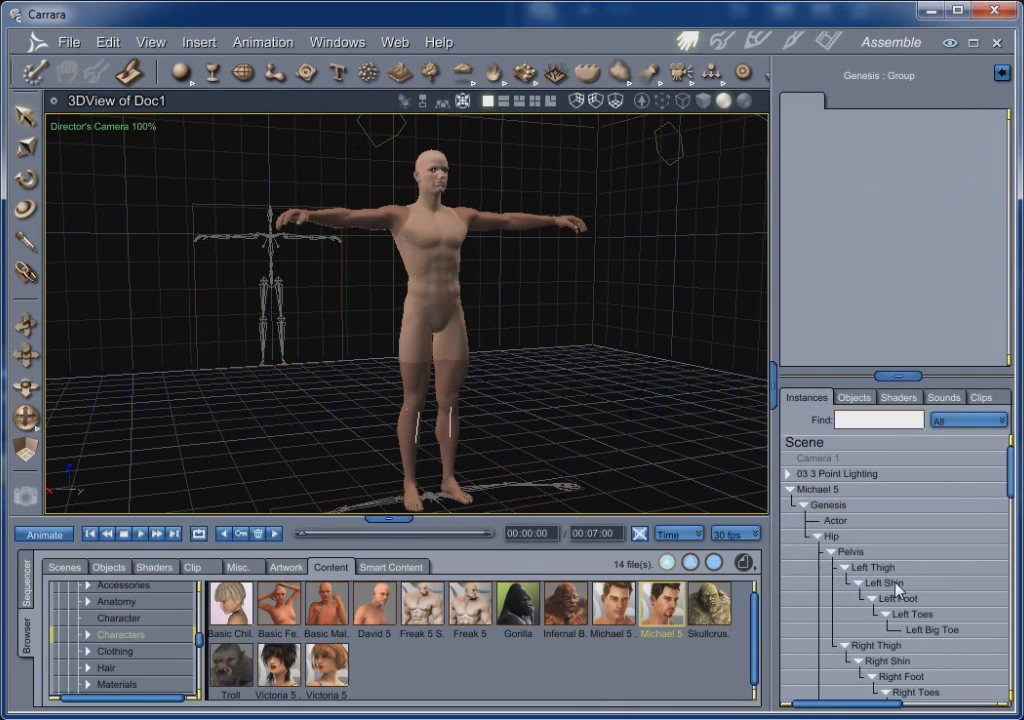
{"action": "left_click", "coordinate": [104, 40]}
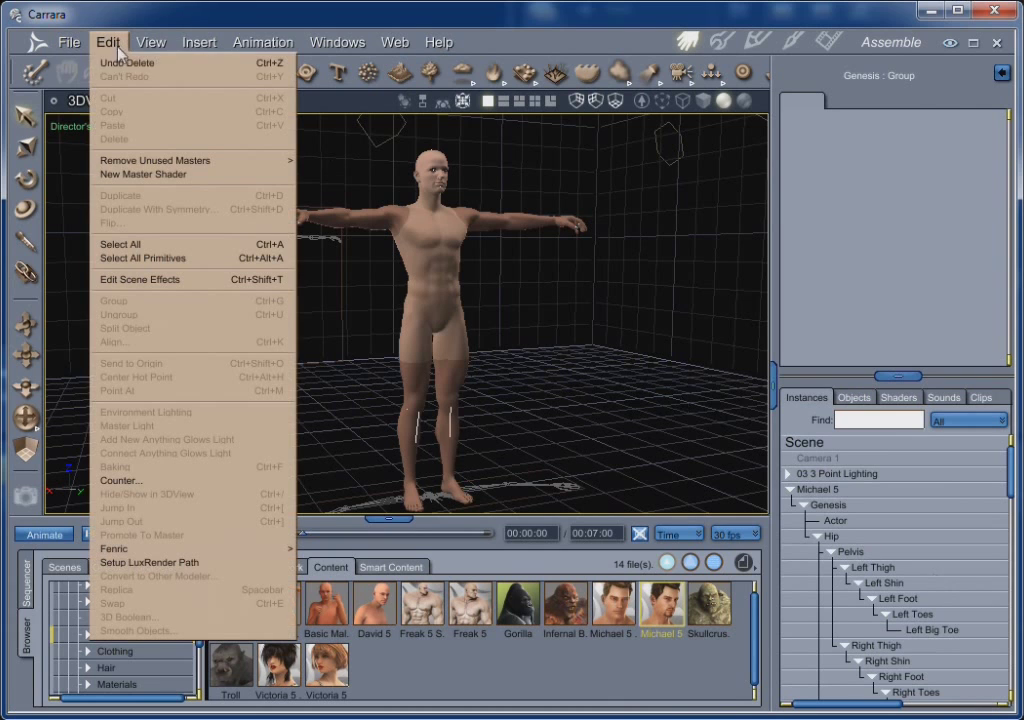
{"action": "mouse_move", "coordinate": [185, 160]}
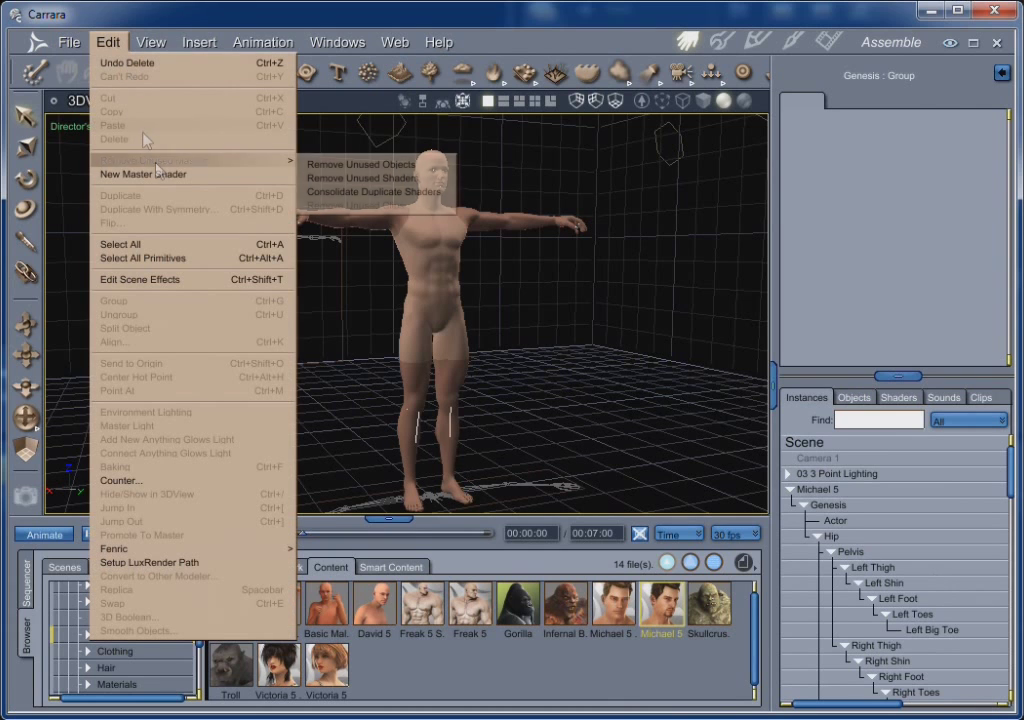
{"action": "left_click", "coordinate": [360, 165]}
{"action": "left_click", "coordinate": [106, 41]}
{"action": "mouse_move", "coordinate": [155, 165]}
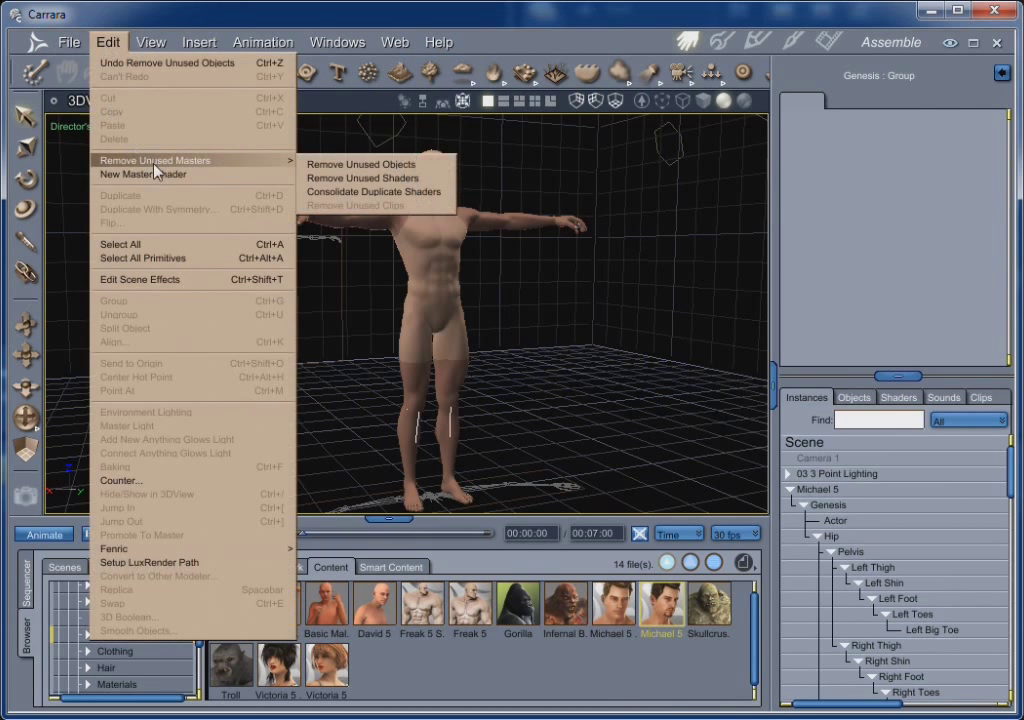
{"action": "left_click", "coordinate": [388, 178]}
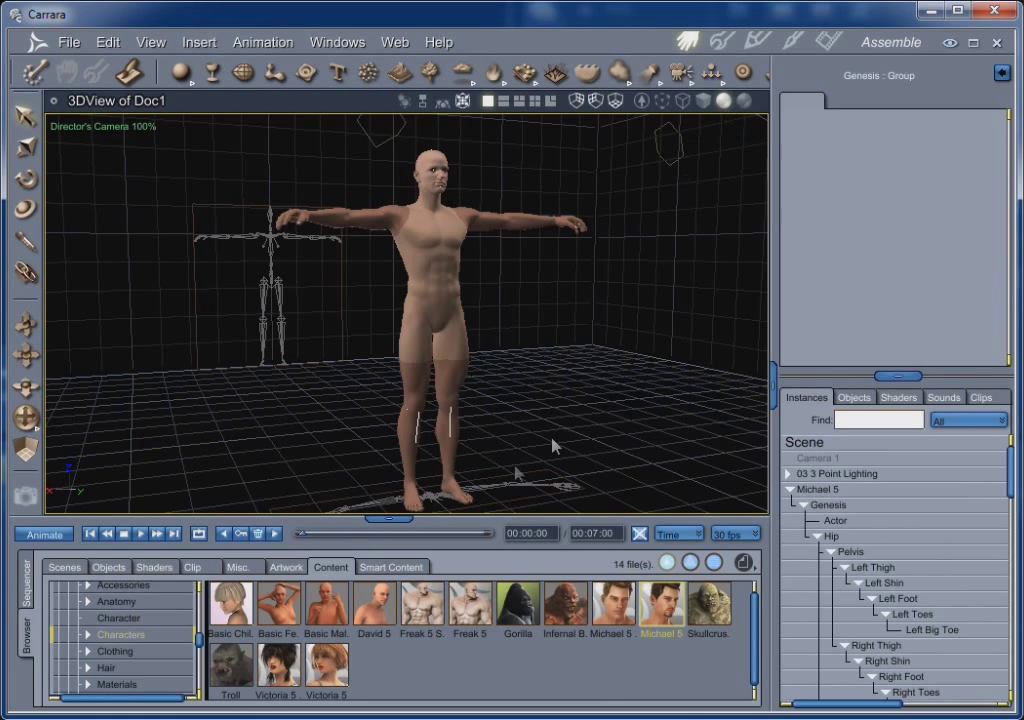
- Expand Genesis > Clothing > umblefugly and display the ten DragonLord UDL clothing items
{"action": "left_click", "coordinate": [90, 656]}
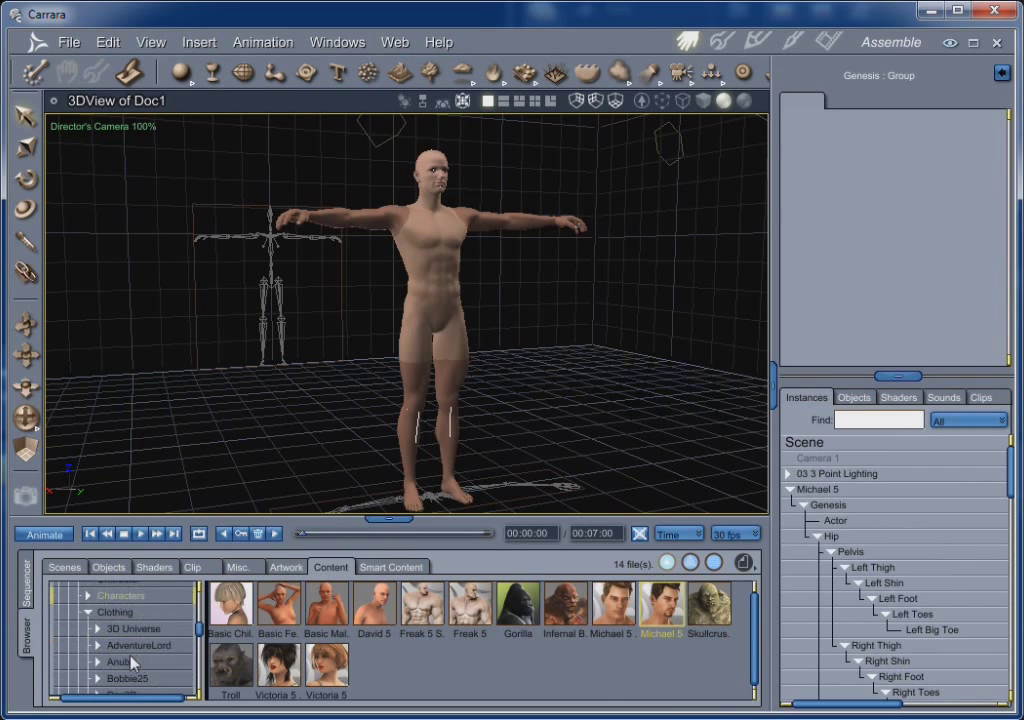
{"action": "scroll", "coordinate": [145, 656], "scroll_direction": "down", "scroll_amount": 3}
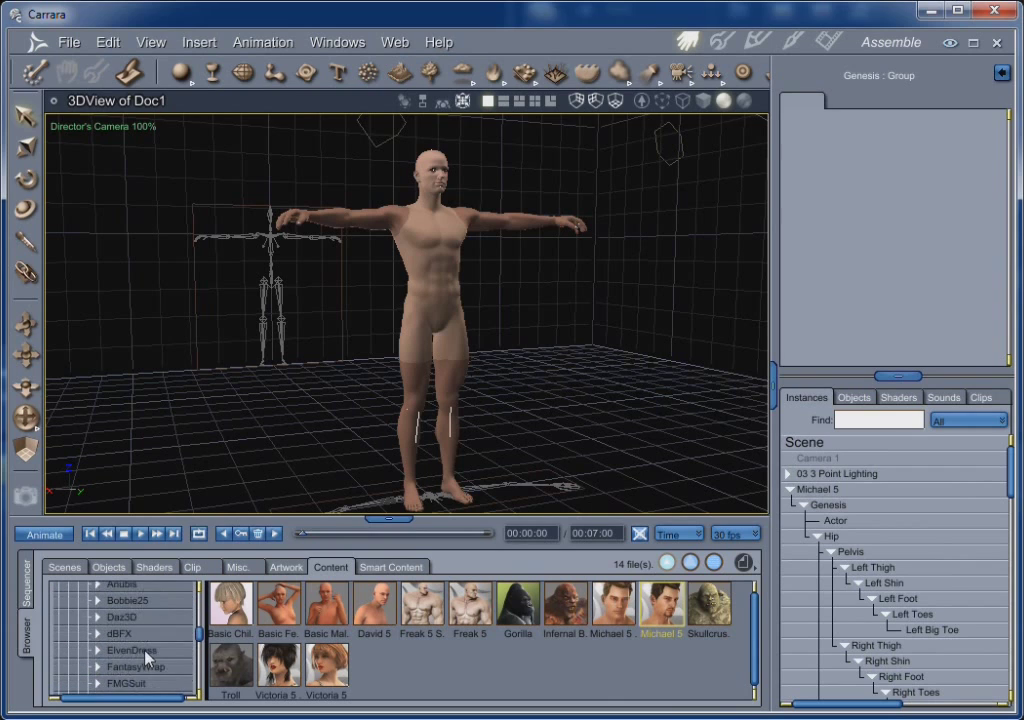
{"action": "scroll", "coordinate": [155, 655], "scroll_direction": "down", "scroll_amount": 5}
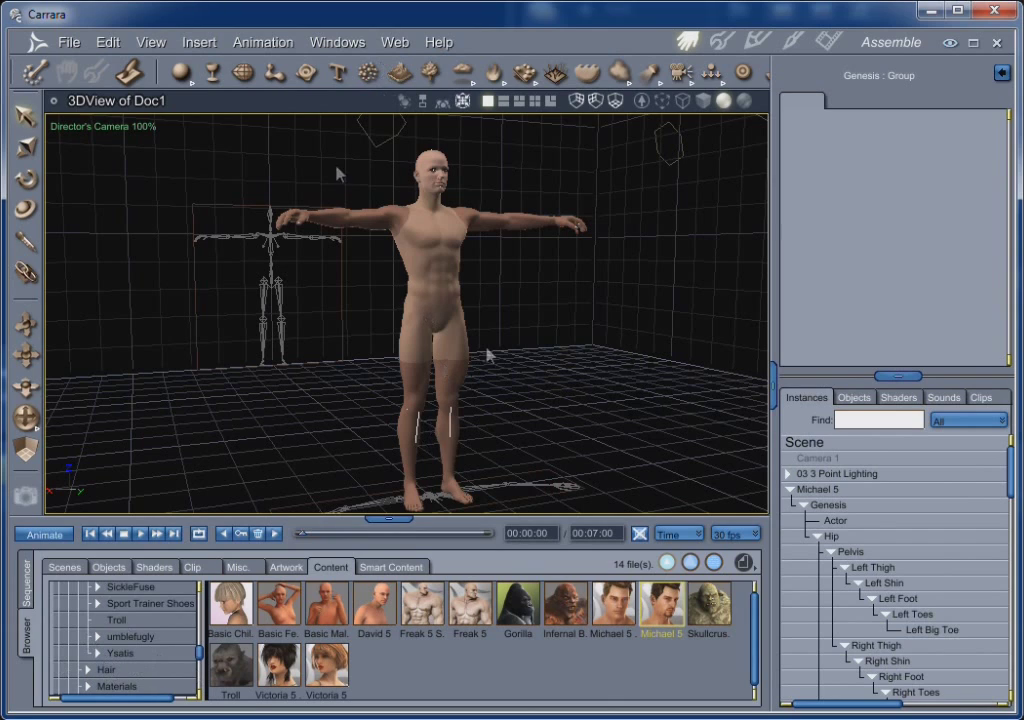
{"action": "left_click", "coordinate": [97, 636]}
{"action": "scroll", "coordinate": [107, 648], "scroll_direction": "down", "scroll_amount": 1}
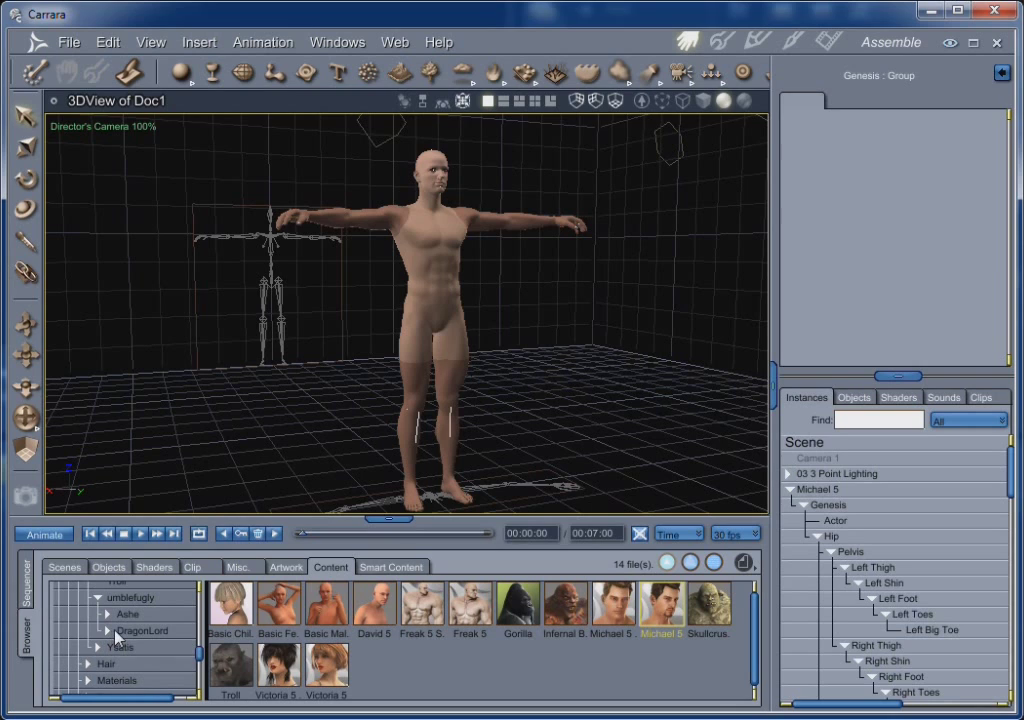
{"action": "left_click", "coordinate": [108, 632]}
{"action": "left_click", "coordinate": [108, 632]}
{"action": "left_click", "coordinate": [135, 631]}
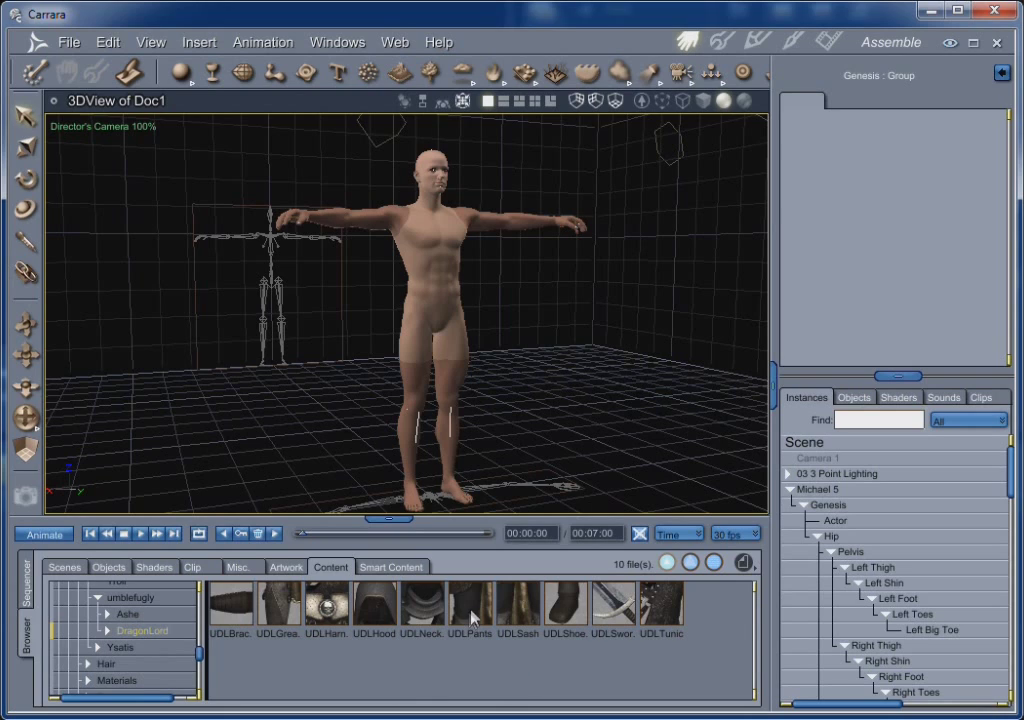
{"action": "left_click", "coordinate": [840, 508]}
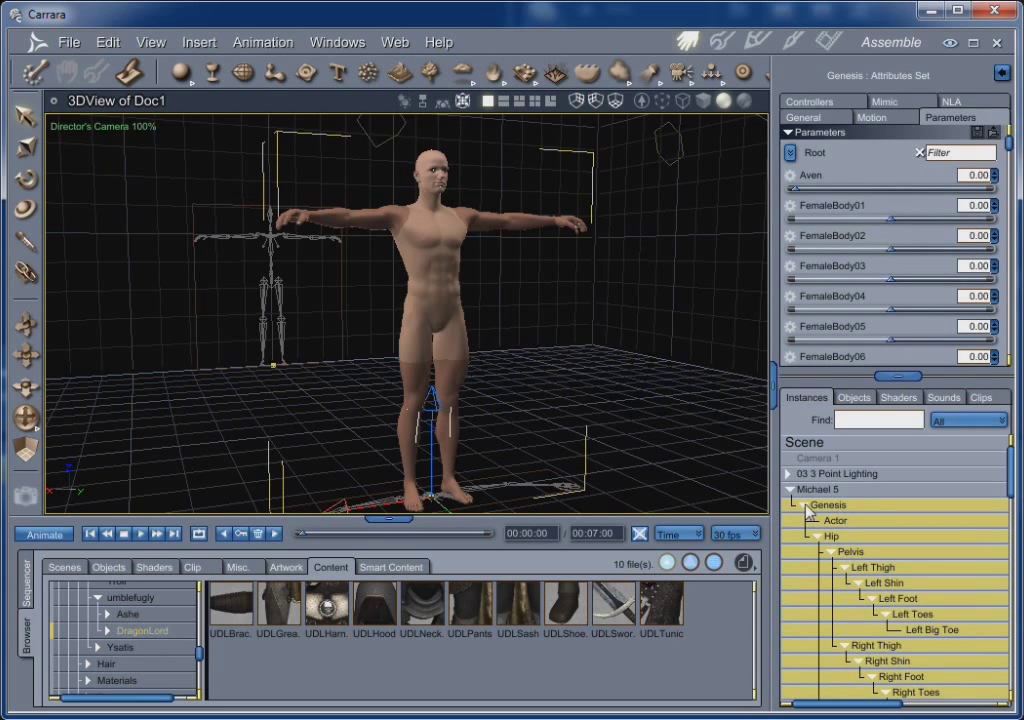
{"action": "left_click", "coordinate": [806, 506]}
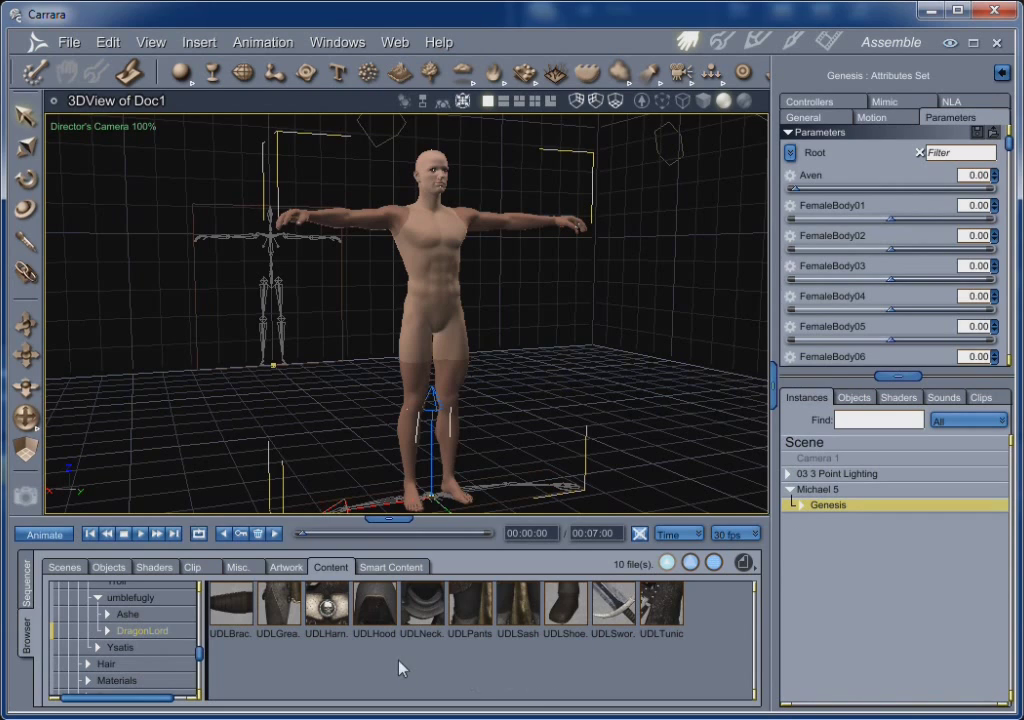
{"action": "left_click", "coordinate": [803, 507]}
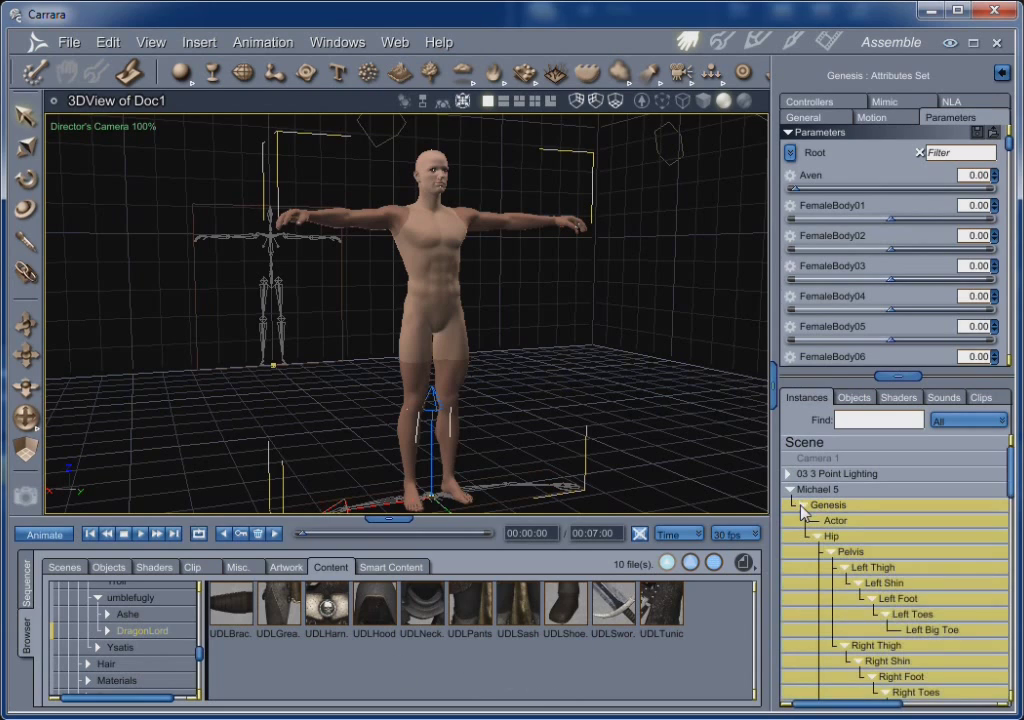
{"action": "left_click", "coordinate": [803, 508]}
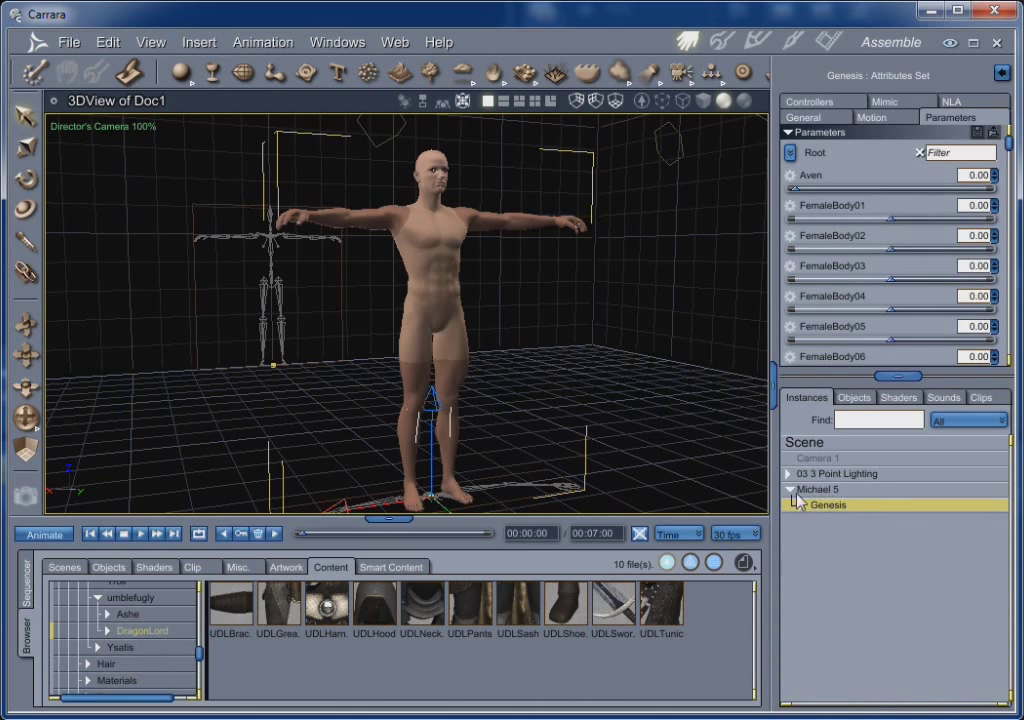
{"action": "left_click", "coordinate": [818, 490]}
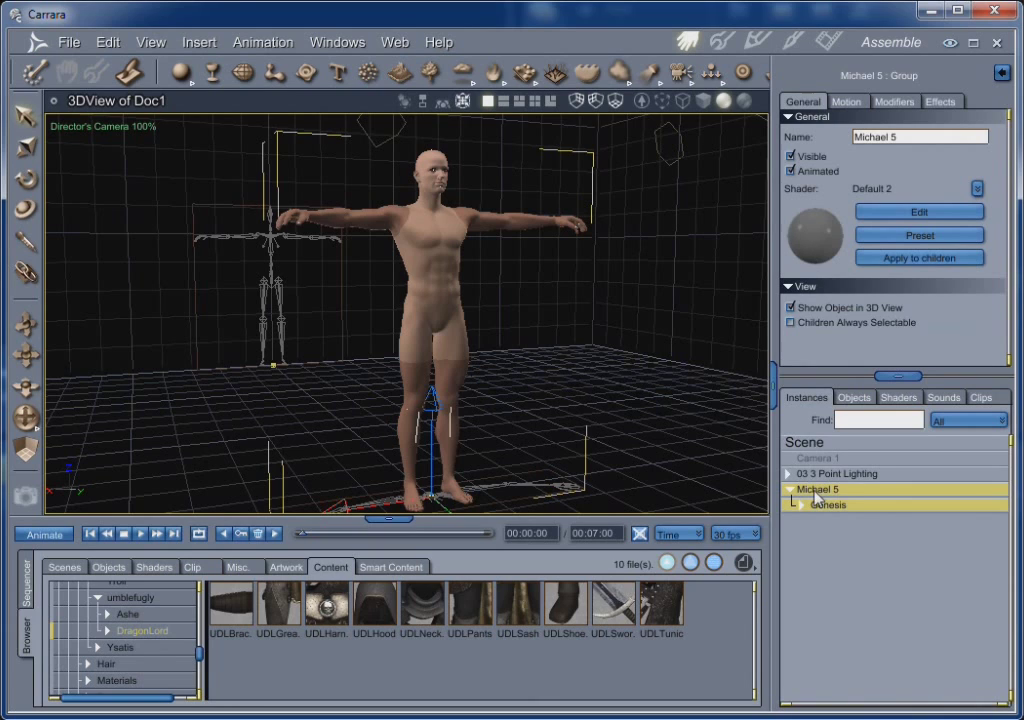
{"action": "left_click", "coordinate": [834, 508]}
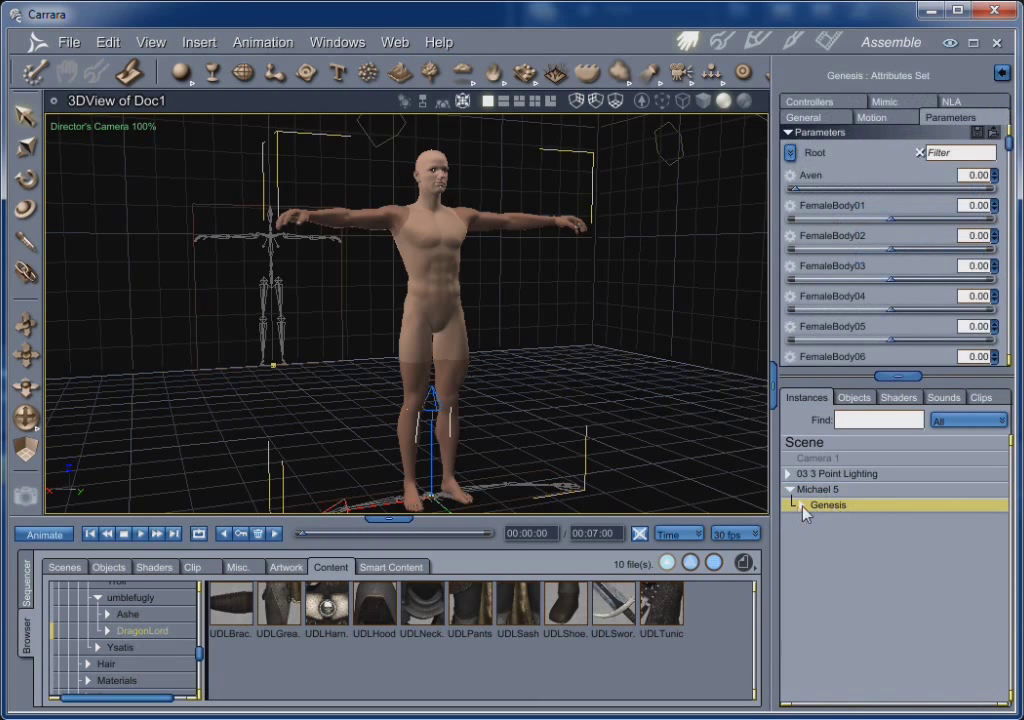
{"action": "left_click", "coordinate": [802, 506]}
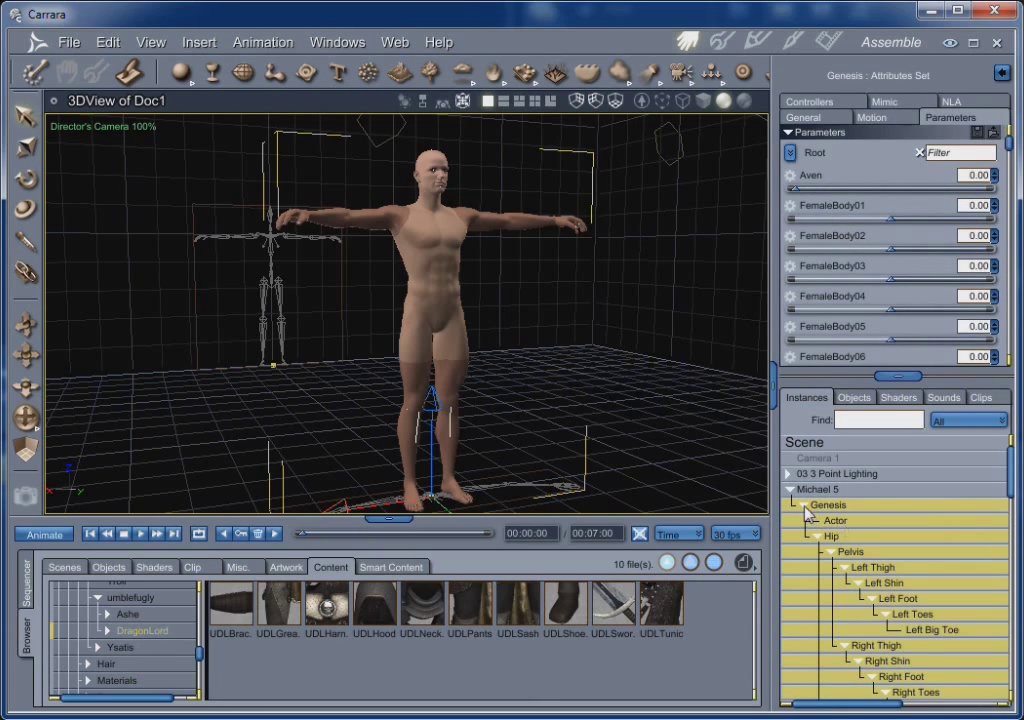
{"action": "left_click", "coordinate": [803, 506]}
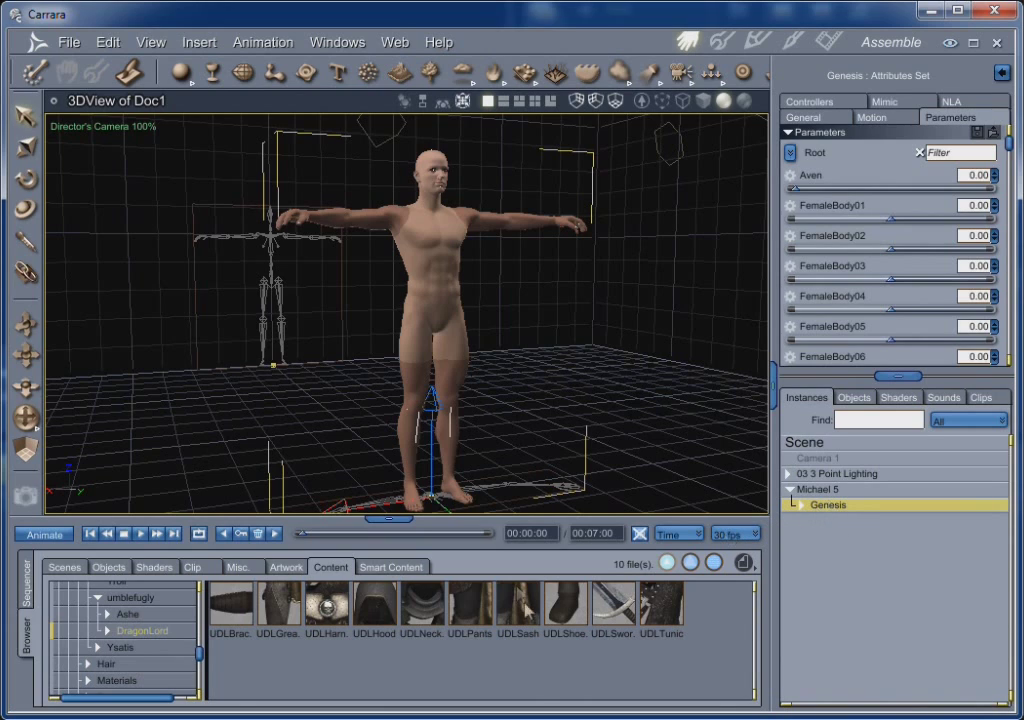
{"action": "double_click", "coordinate": [476, 630]}
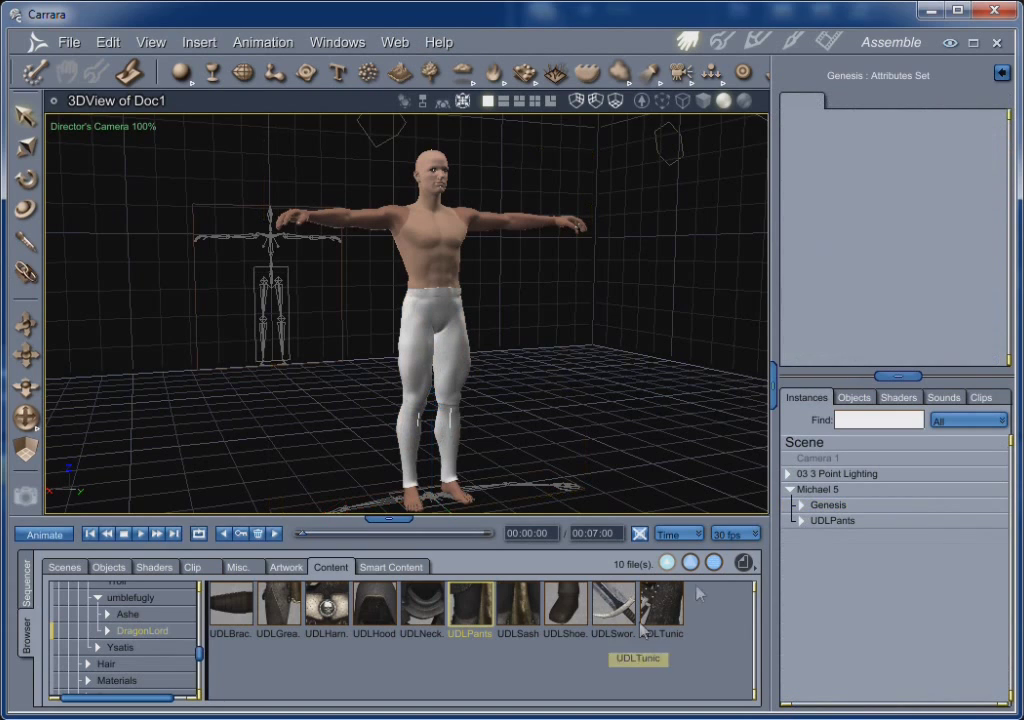
- Reselect Genesis and load the DragonLord UDLSash and UDLShoes onto Michael 5
{"action": "left_click", "coordinate": [812, 506]}
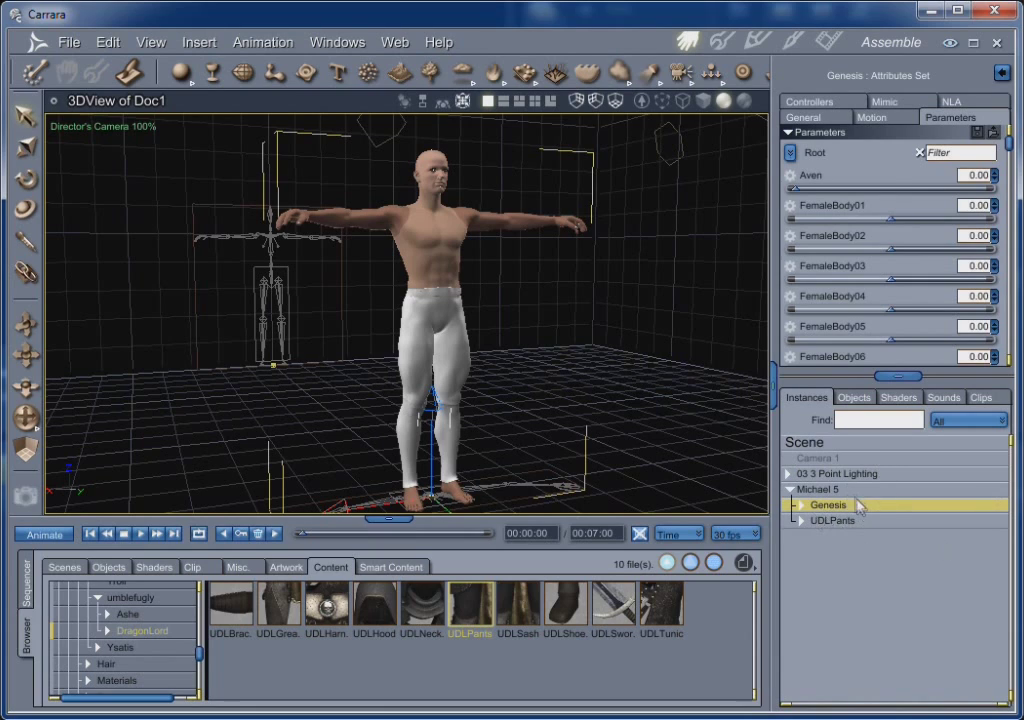
{"action": "left_click", "coordinate": [529, 612]}
{"action": "double_click", "coordinate": [529, 612]}
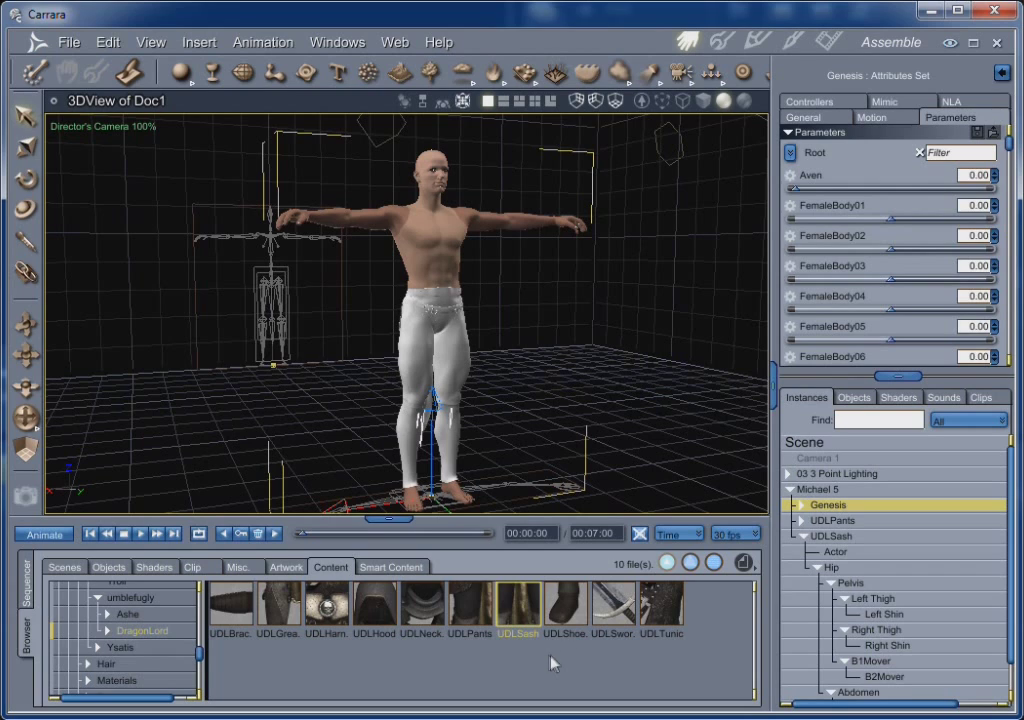
{"action": "left_click", "coordinate": [566, 610]}
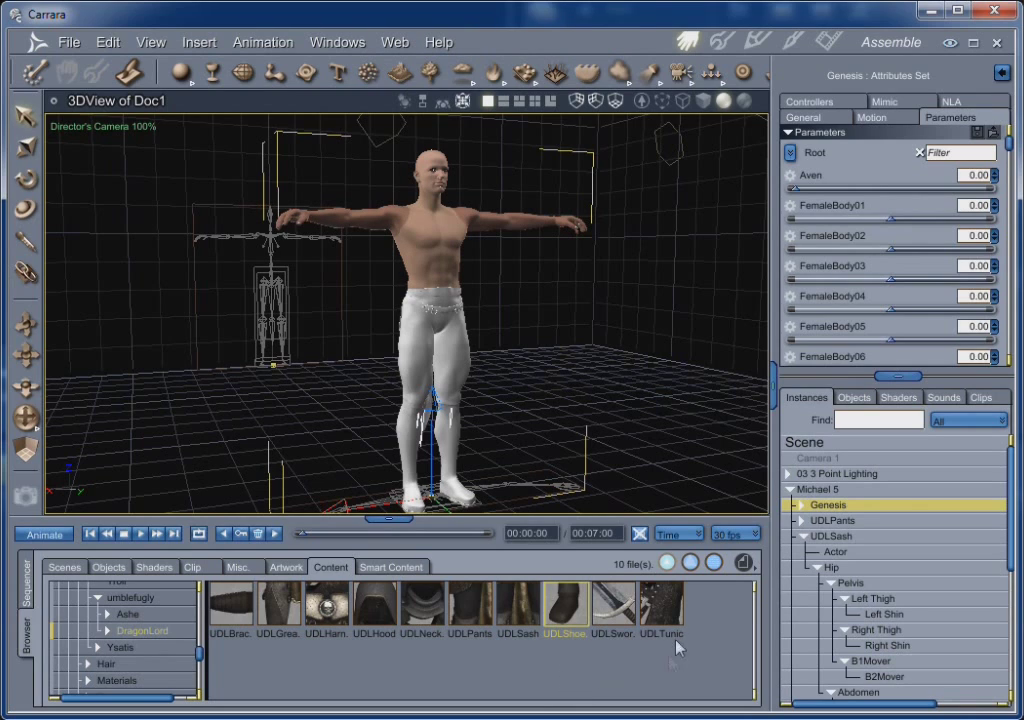
- Load the DragonLord UDLTunic, UDLHarness and the next armour piece onto Michael 5
{"action": "left_click", "coordinate": [662, 608]}
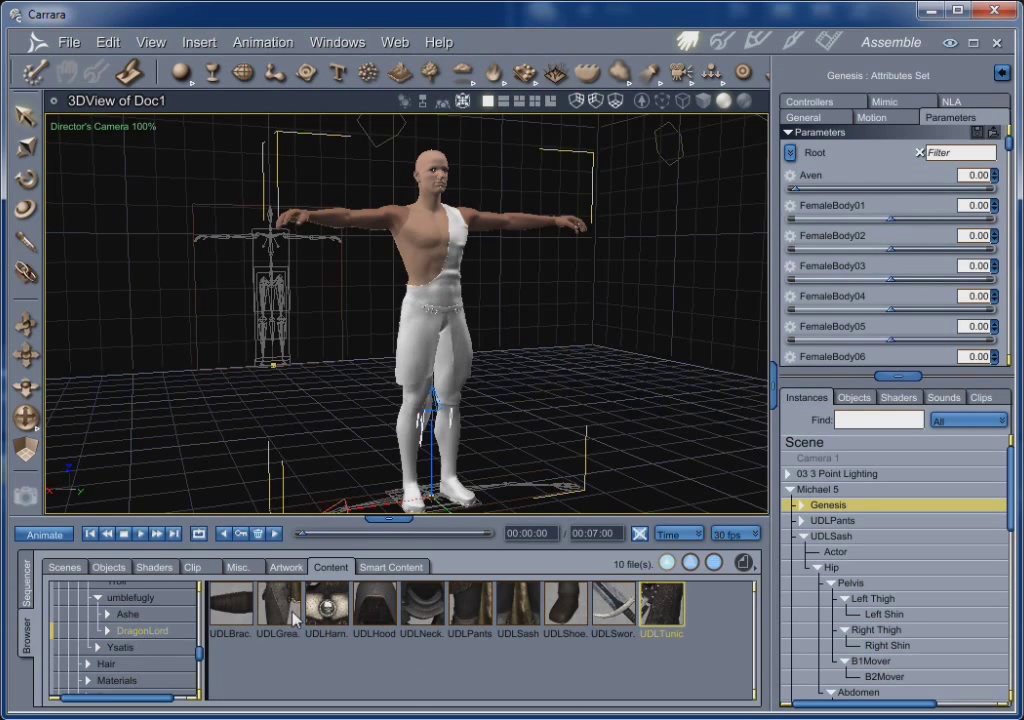
{"action": "left_click", "coordinate": [330, 614]}
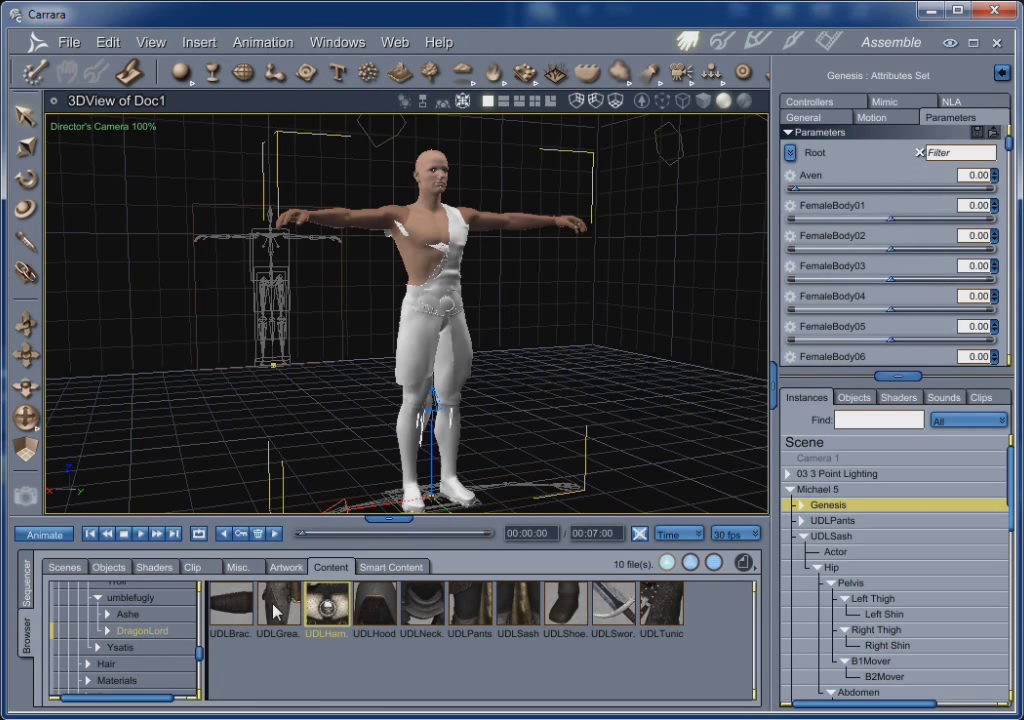
{"action": "left_click_drag", "start_coordinate": [275, 612], "coordinate": [468, 487]}
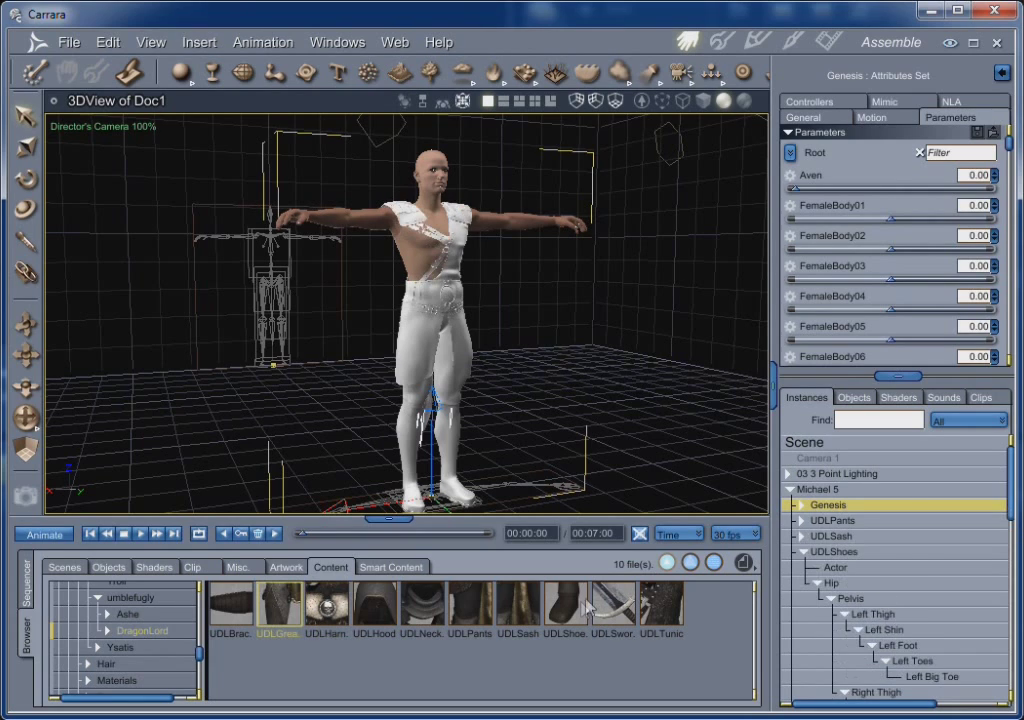
- Collapse the shoes, tunic and harness branches in Instances, then load the UDLBracers
{"action": "left_click", "coordinate": [803, 552]}
{"action": "left_click", "coordinate": [803, 568]}
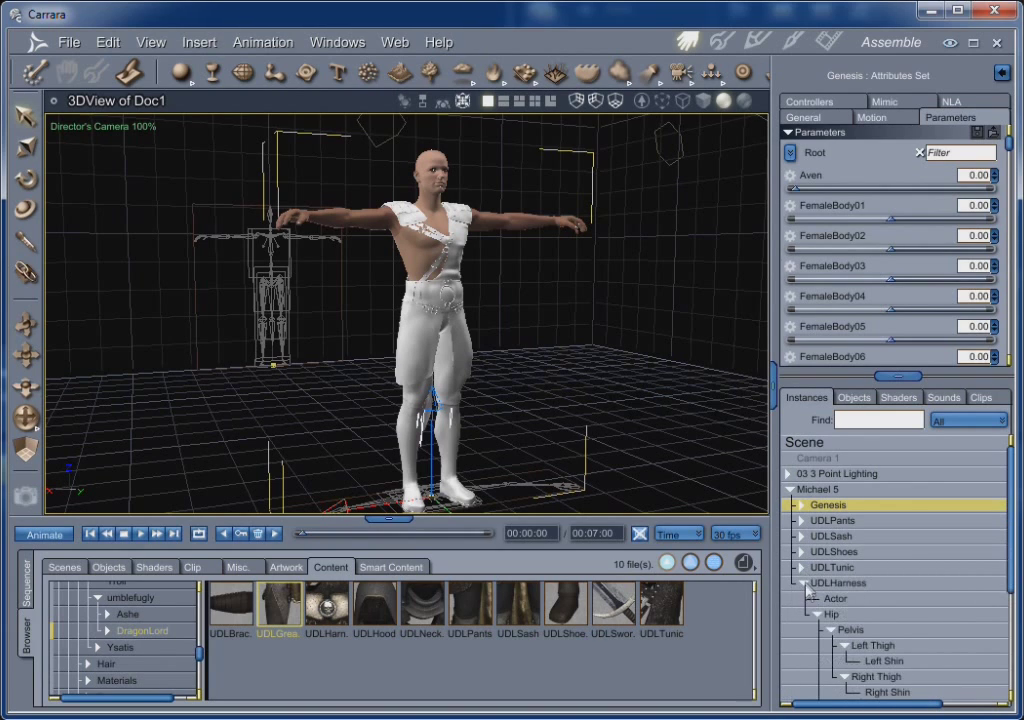
{"action": "left_click", "coordinate": [803, 584]}
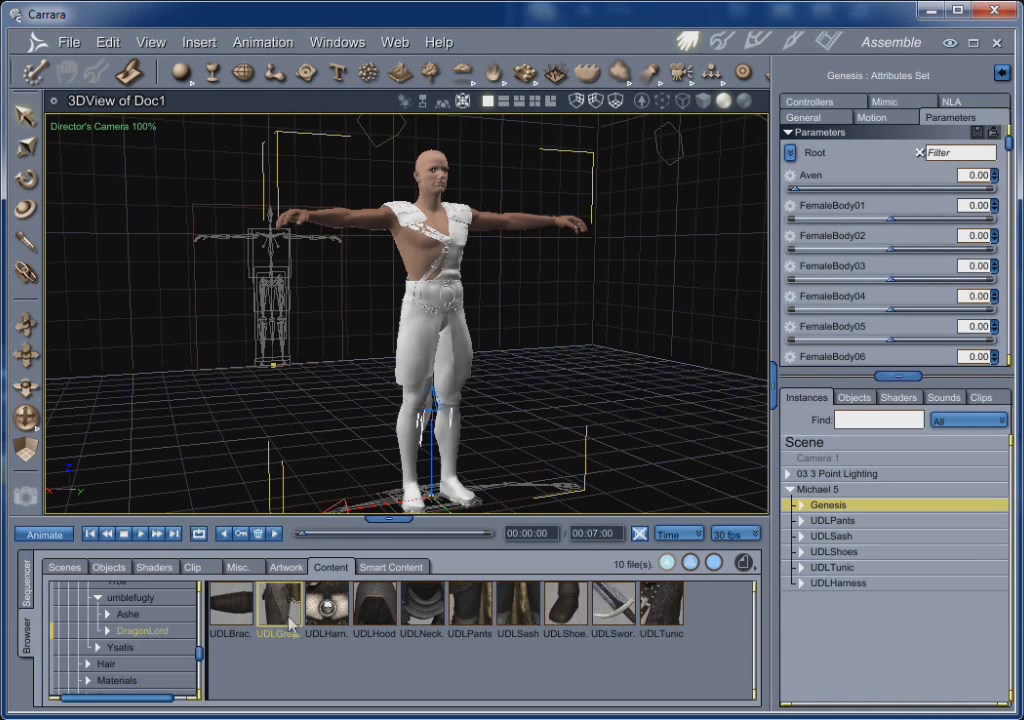
{"action": "left_click", "coordinate": [243, 613]}
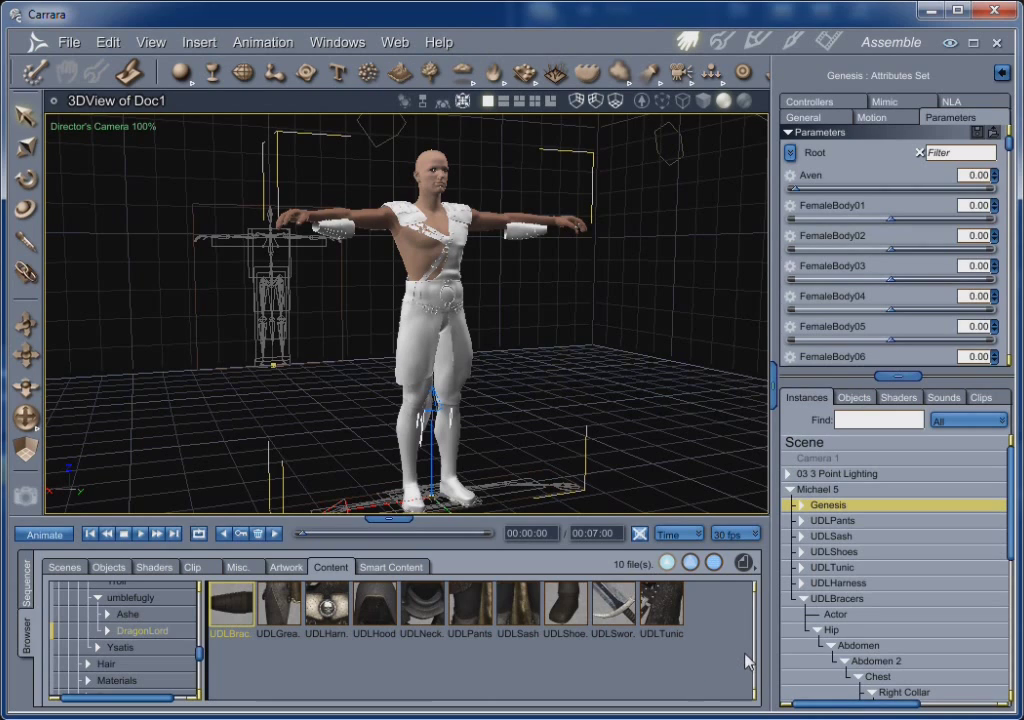
- Collapse the UDLBracers and Michael 5 branches, and expand the DragonLord content folder
{"action": "left_click", "coordinate": [804, 599]}
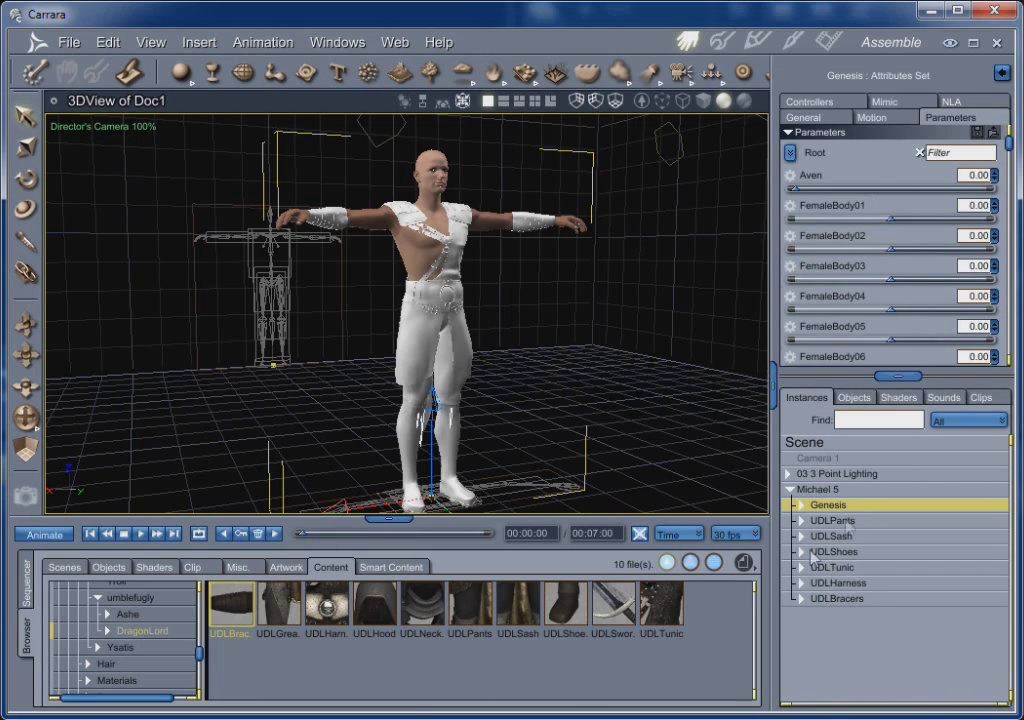
{"action": "left_click", "coordinate": [790, 490]}
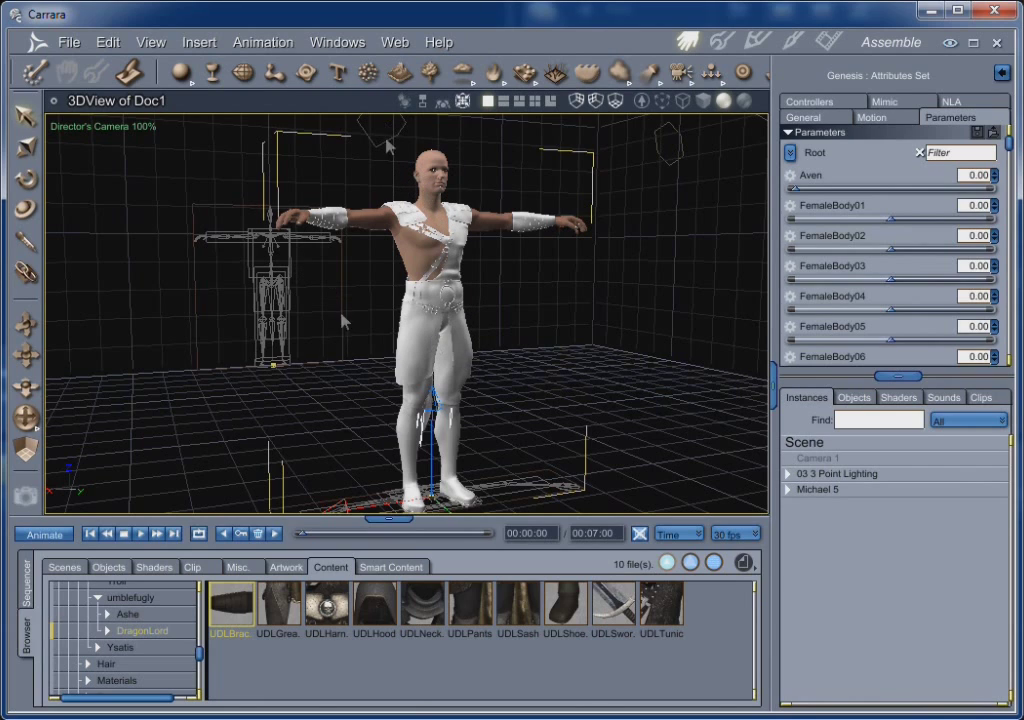
{"action": "left_click", "coordinate": [107, 631]}
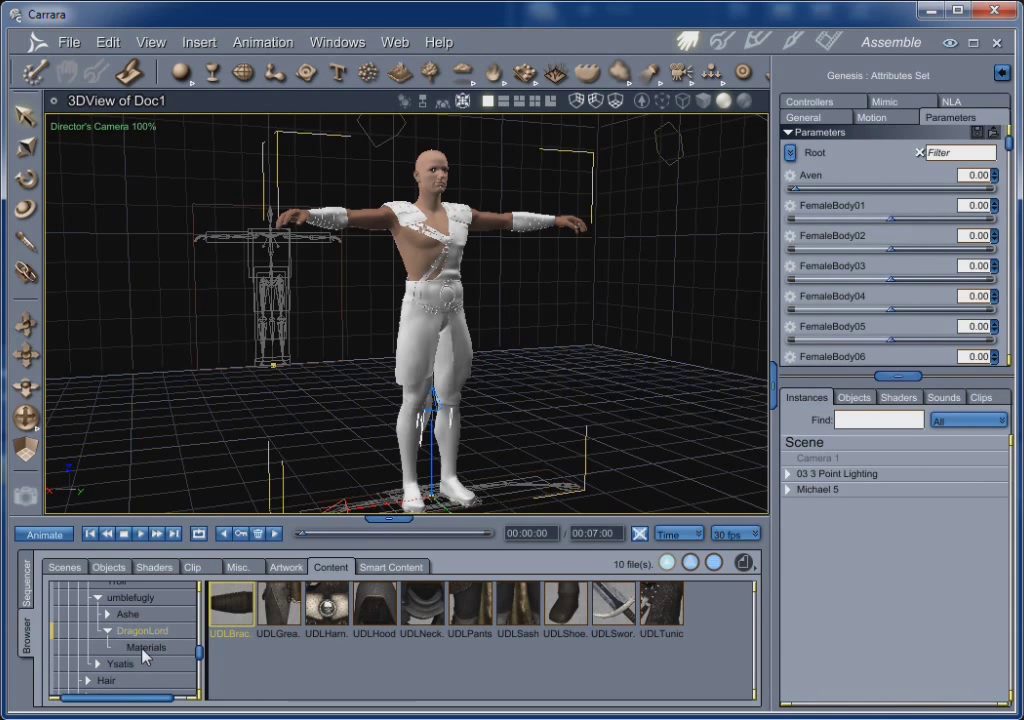
- Show the DragonLord Materials presets, select UDLPants under Michael 5, and pick Overlord Pants
{"action": "left_click", "coordinate": [145, 650]}
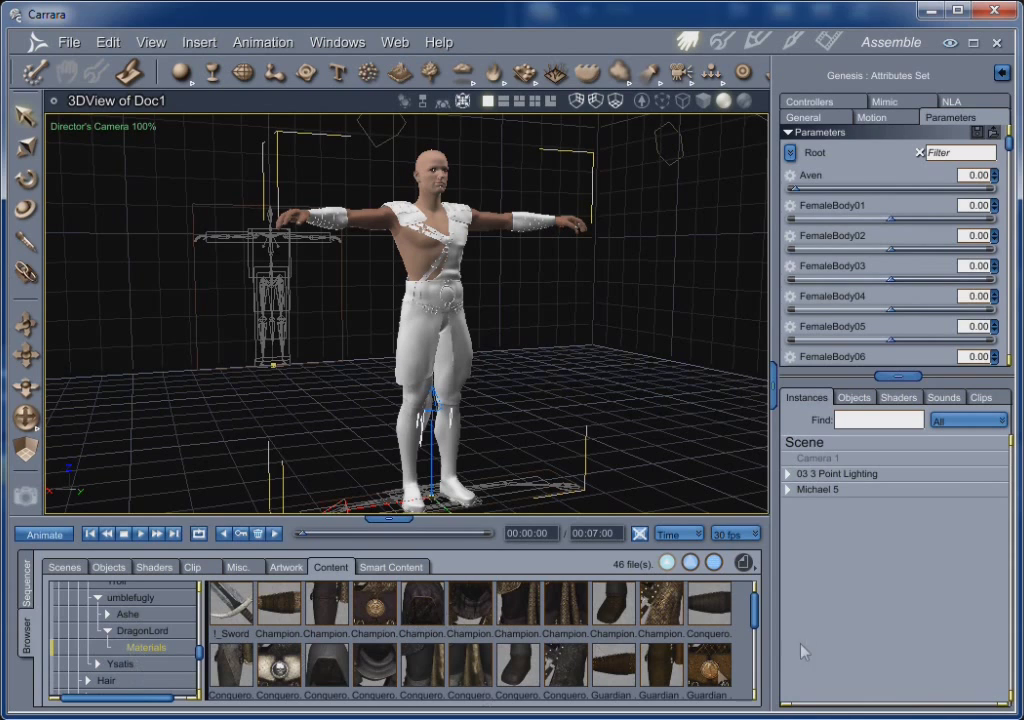
{"action": "left_click", "coordinate": [789, 490]}
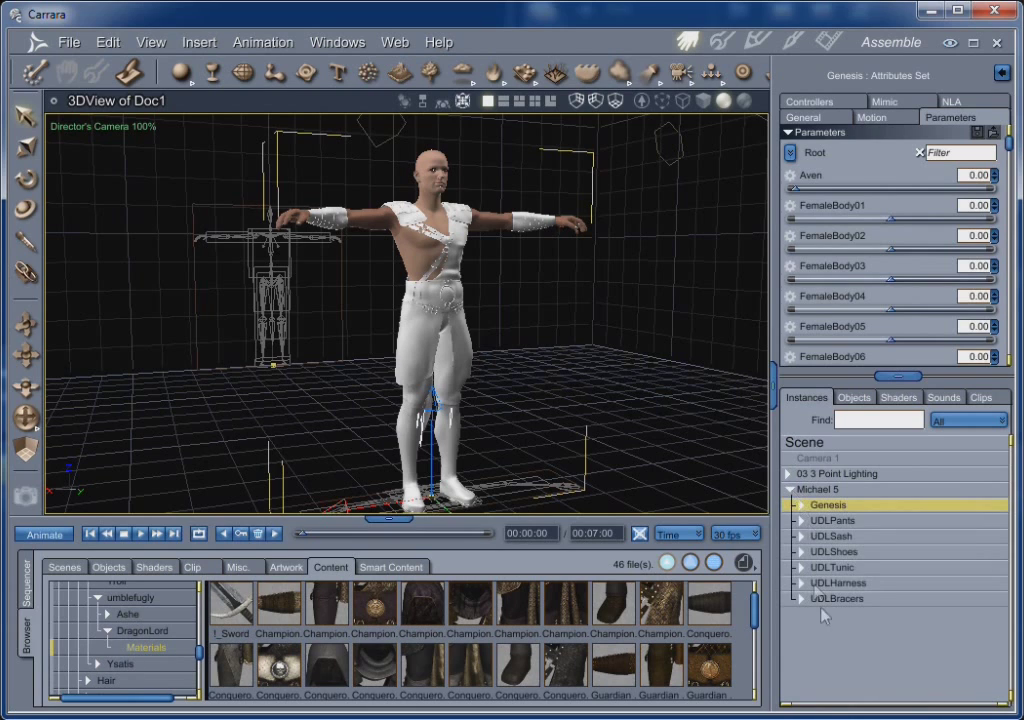
{"action": "scroll", "coordinate": [612, 632], "scroll_direction": "down", "scroll_amount": 3}
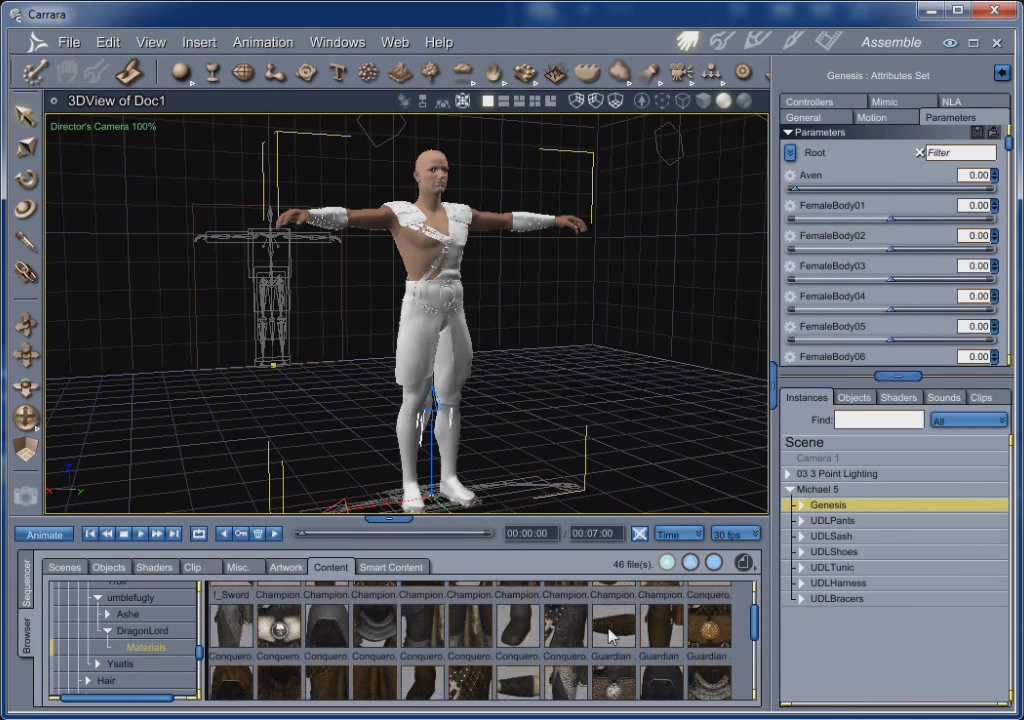
{"action": "scroll", "coordinate": [612, 636], "scroll_direction": "down", "scroll_amount": 2}
{"action": "scroll", "coordinate": [612, 636], "scroll_direction": "up", "scroll_amount": 1}
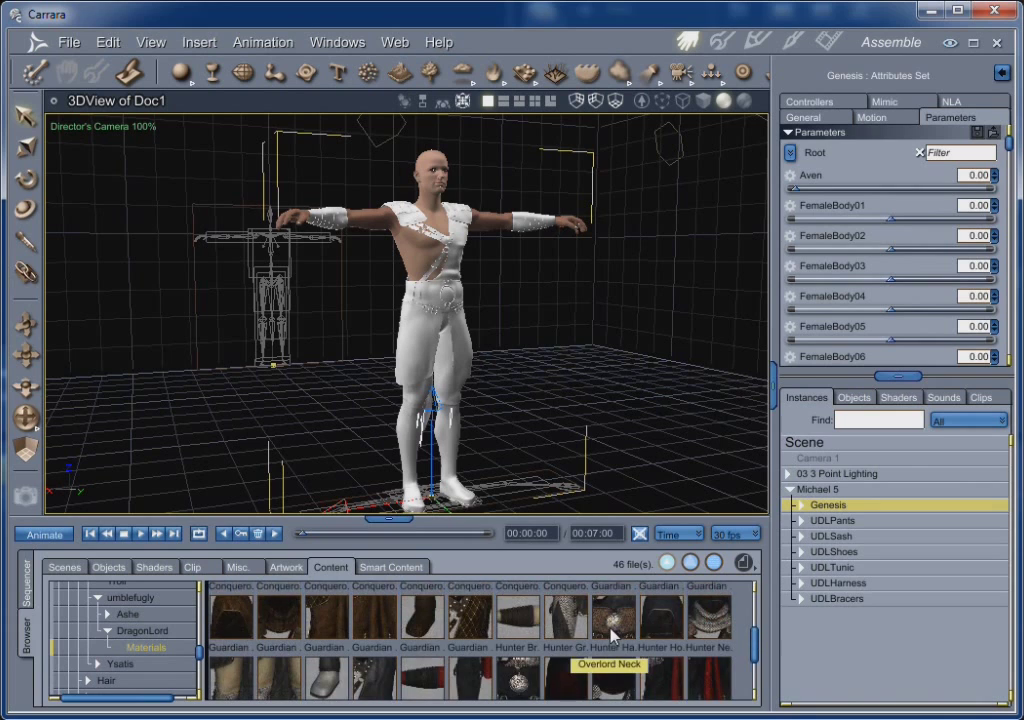
{"action": "scroll", "coordinate": [613, 636], "scroll_direction": "down", "scroll_amount": 1}
{"action": "scroll", "coordinate": [612, 636], "scroll_direction": "down", "scroll_amount": 1}
{"action": "scroll", "coordinate": [614, 645], "scroll_direction": "up", "scroll_amount": 1}
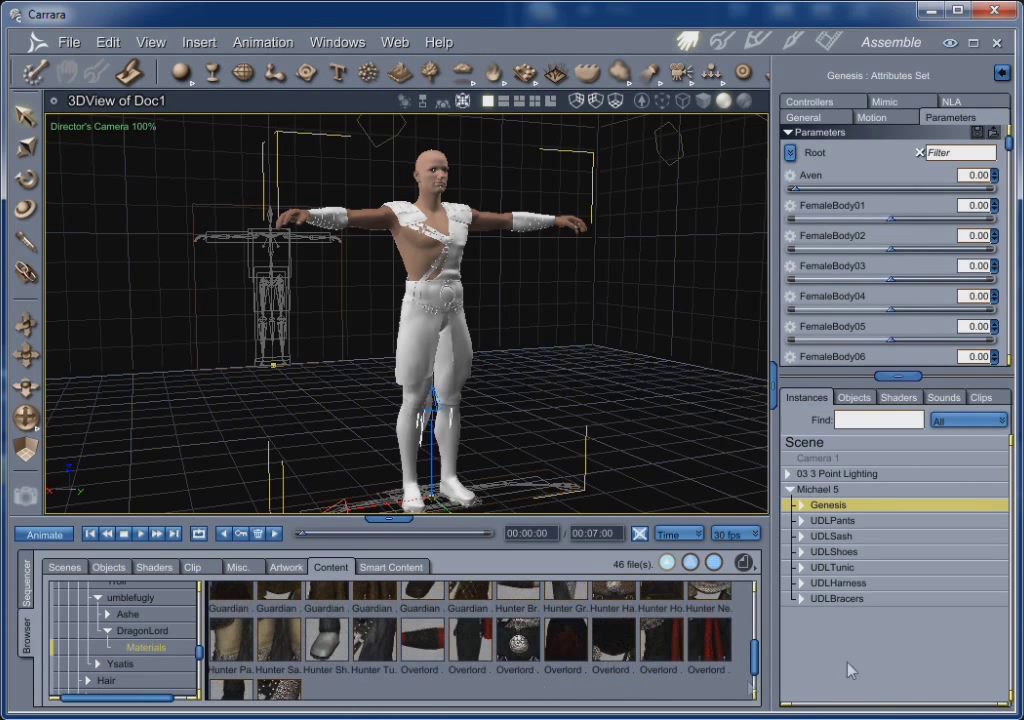
{"action": "left_click", "coordinate": [838, 522]}
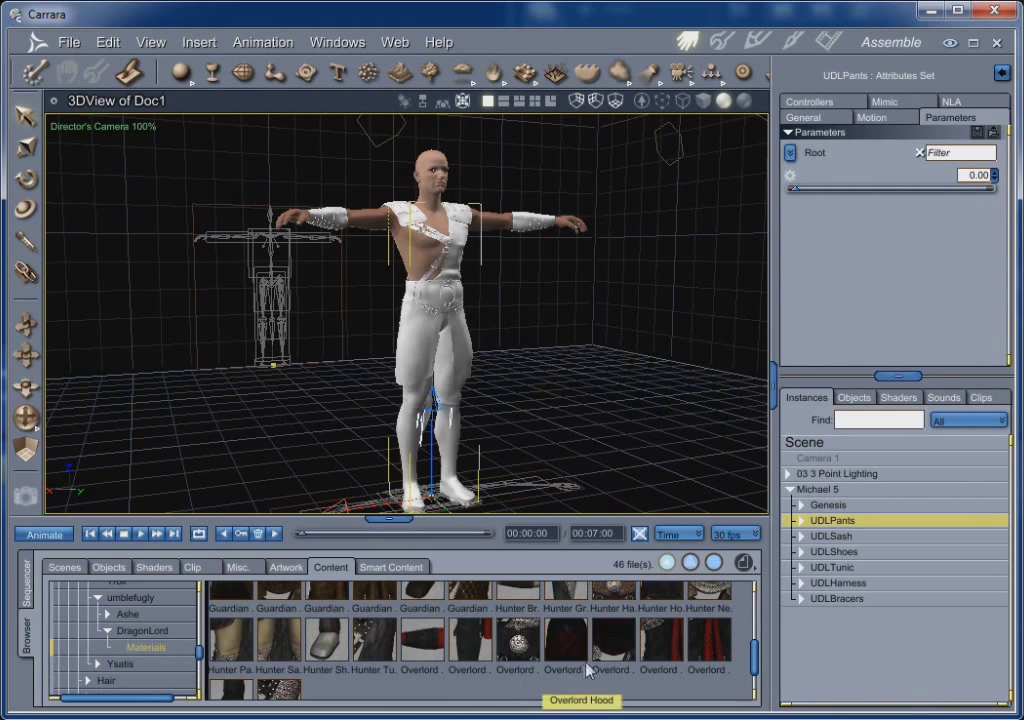
{"action": "left_click", "coordinate": [662, 650]}
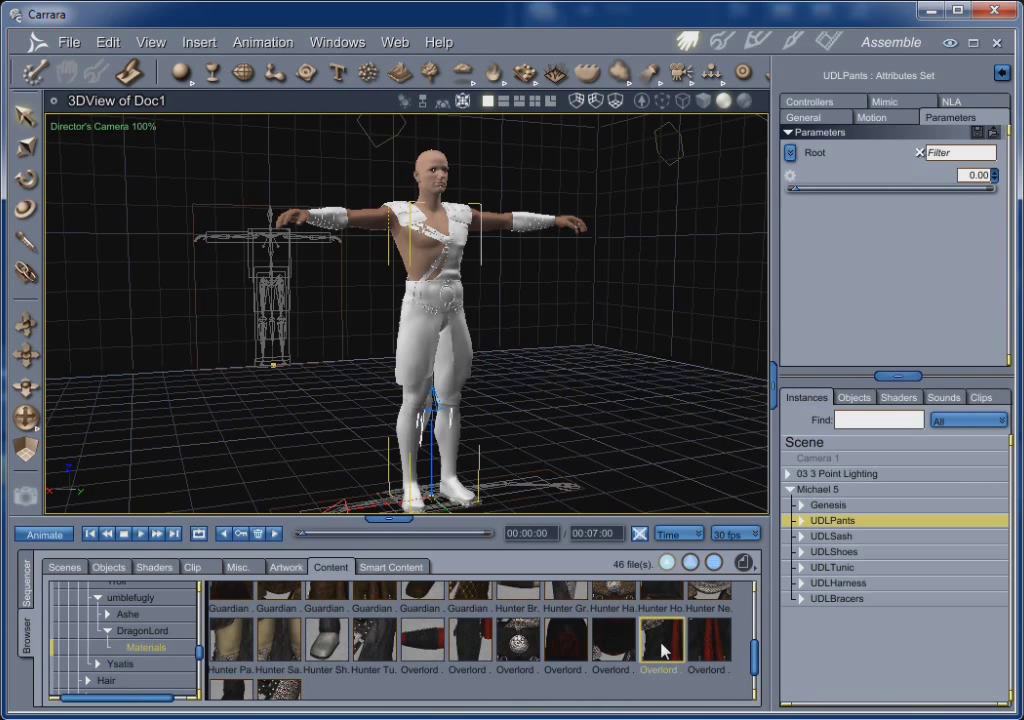
- Apply Overlord materials to the pants and sash, and pick one for the shoes
{"action": "double_click", "coordinate": [662, 650]}
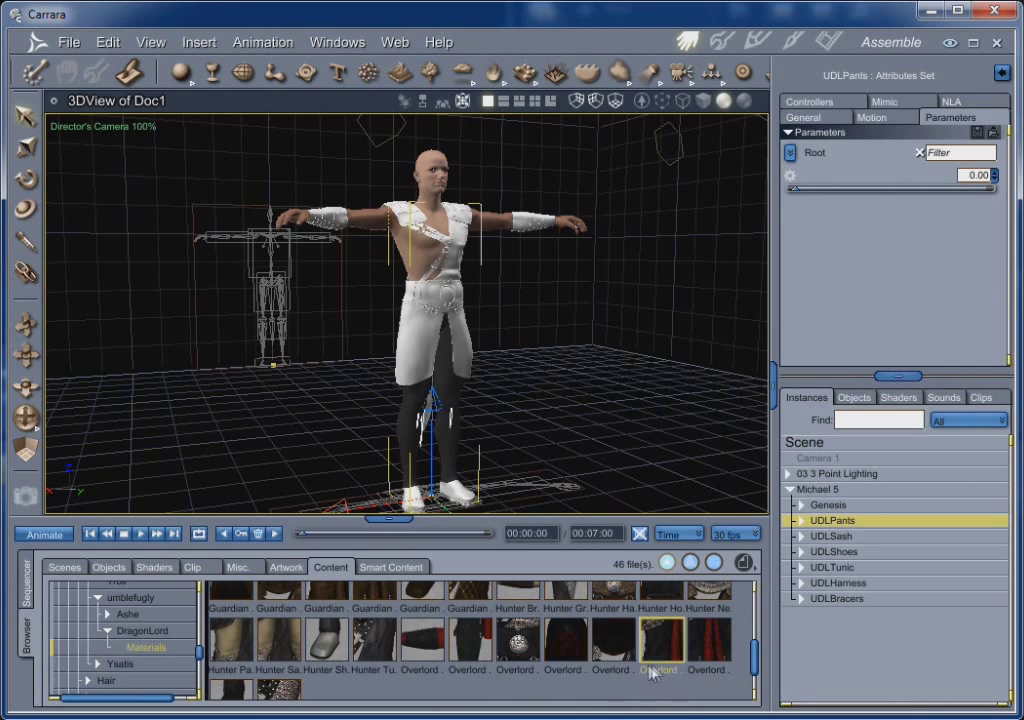
{"action": "left_click", "coordinate": [834, 537]}
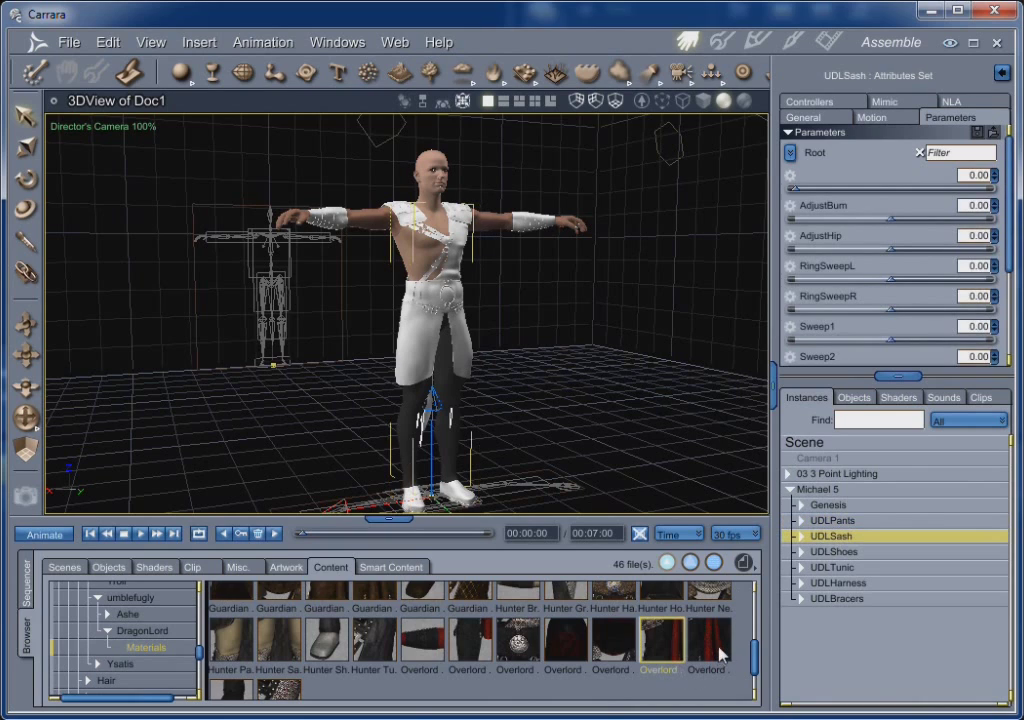
{"action": "left_click", "coordinate": [720, 653]}
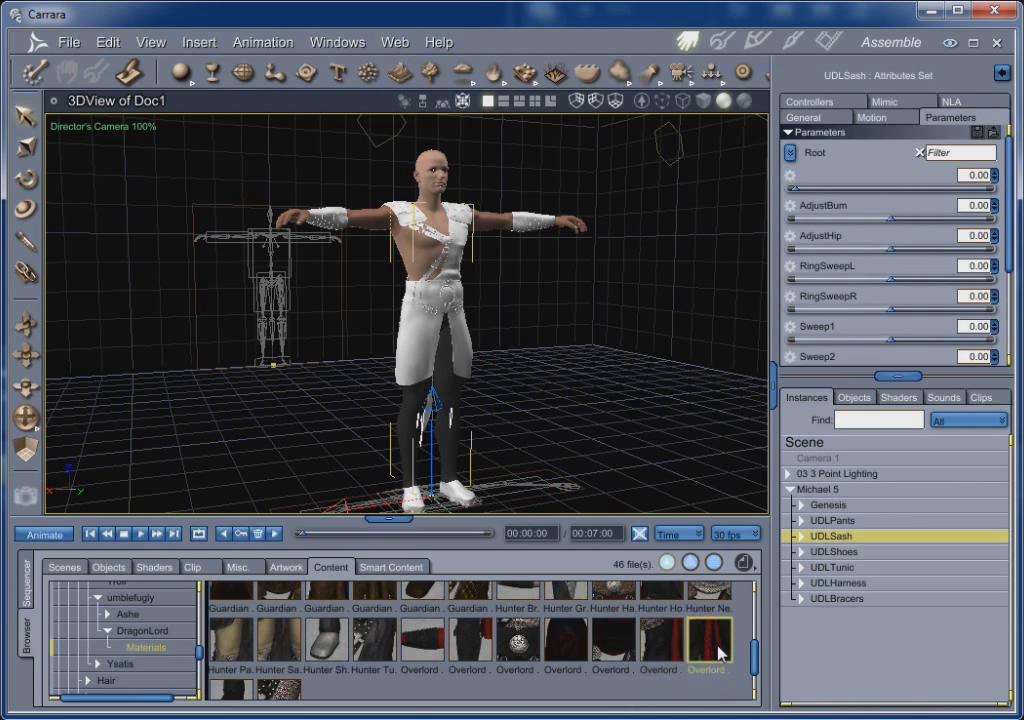
{"action": "double_click", "coordinate": [720, 653]}
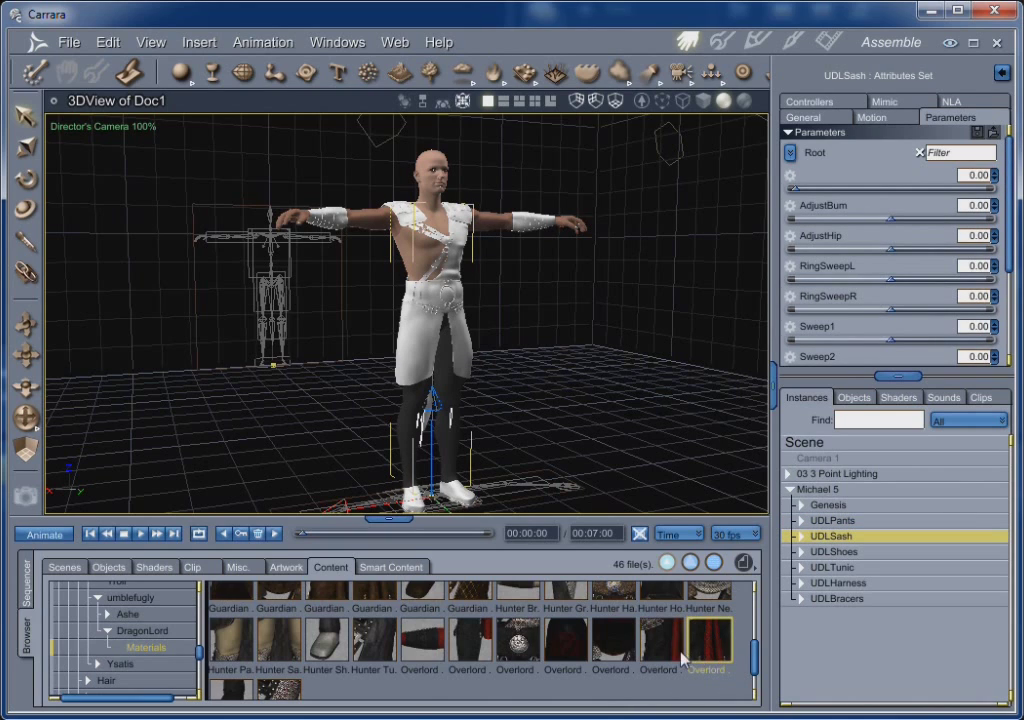
{"action": "left_click", "coordinate": [849, 554]}
{"action": "scroll", "coordinate": [434, 661], "scroll_direction": "down", "scroll_amount": 1}
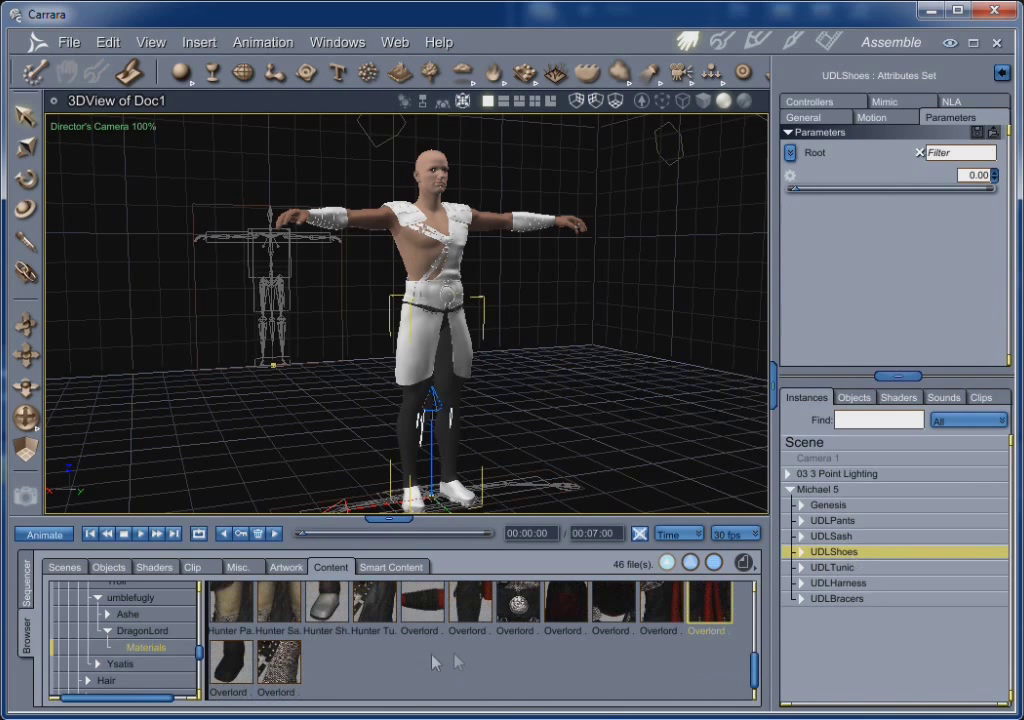
{"action": "left_click", "coordinate": [230, 660]}
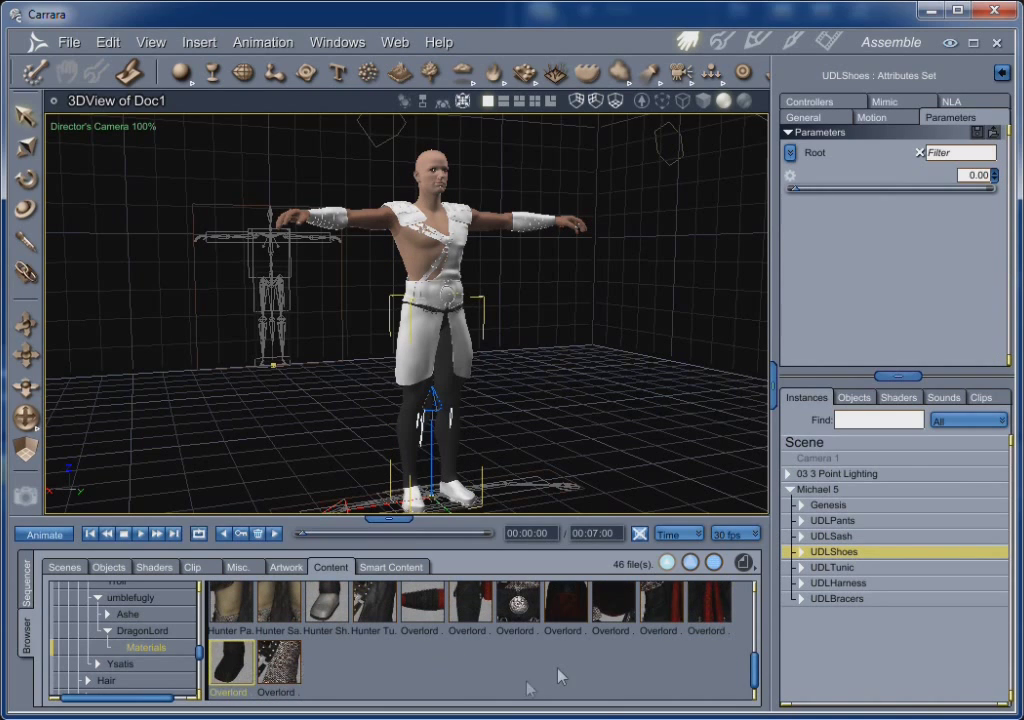
- Apply the Overlord Tunic and Overlord Harness materials to UDLTunic and UDLHarness
{"action": "left_click", "coordinate": [845, 568]}
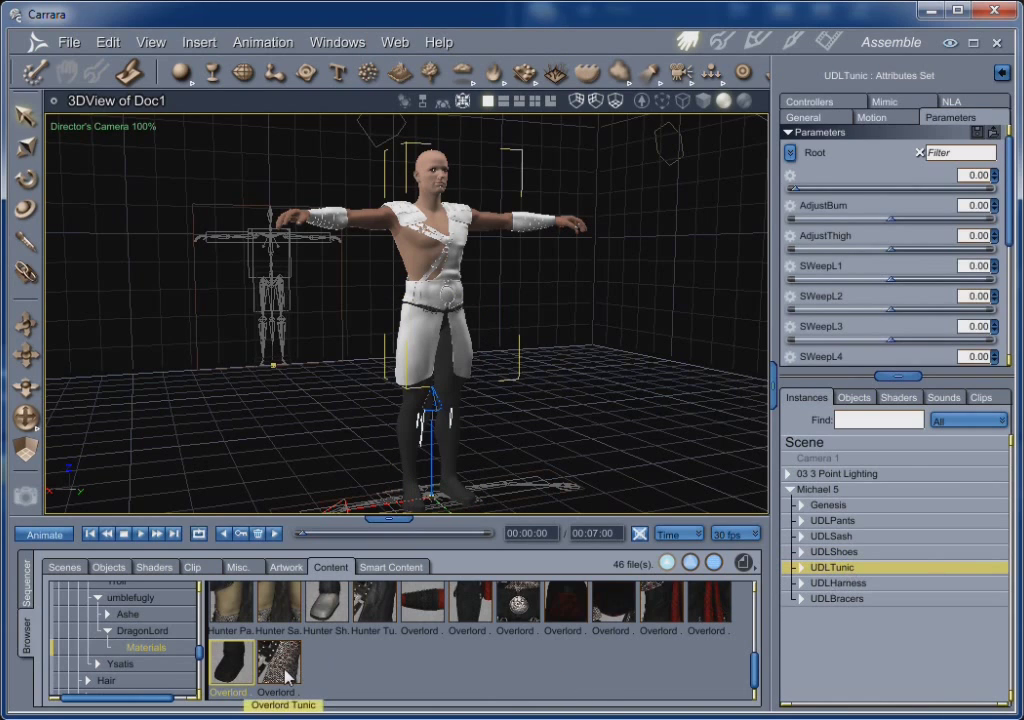
{"action": "left_click_drag", "start_coordinate": [287, 678], "coordinate": [828, 571]}
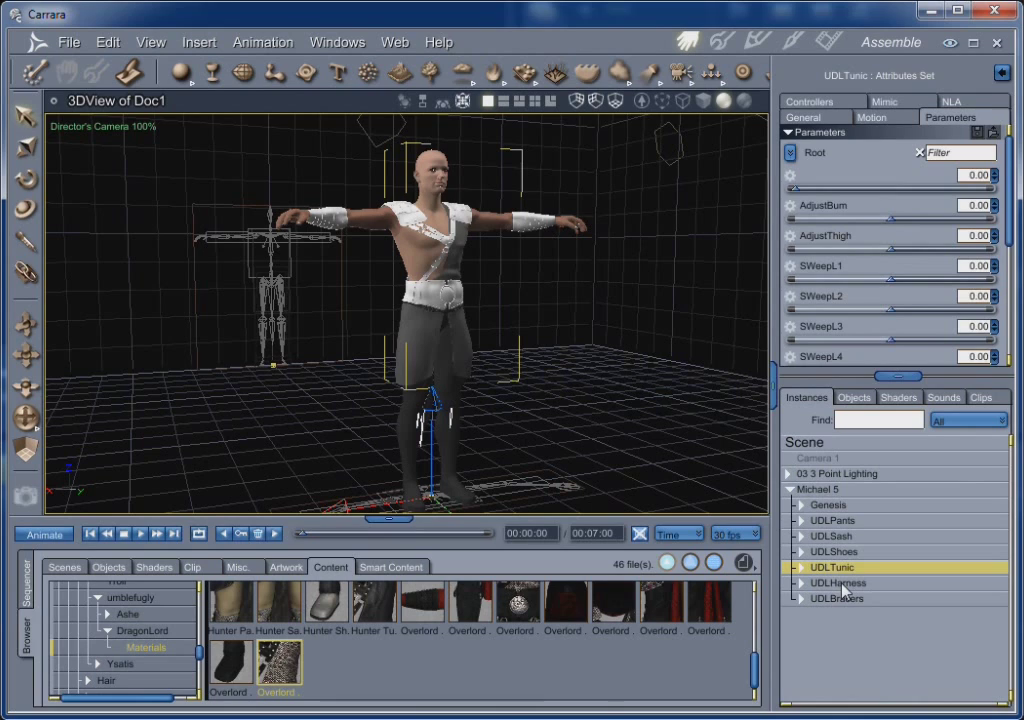
{"action": "left_click", "coordinate": [842, 585]}
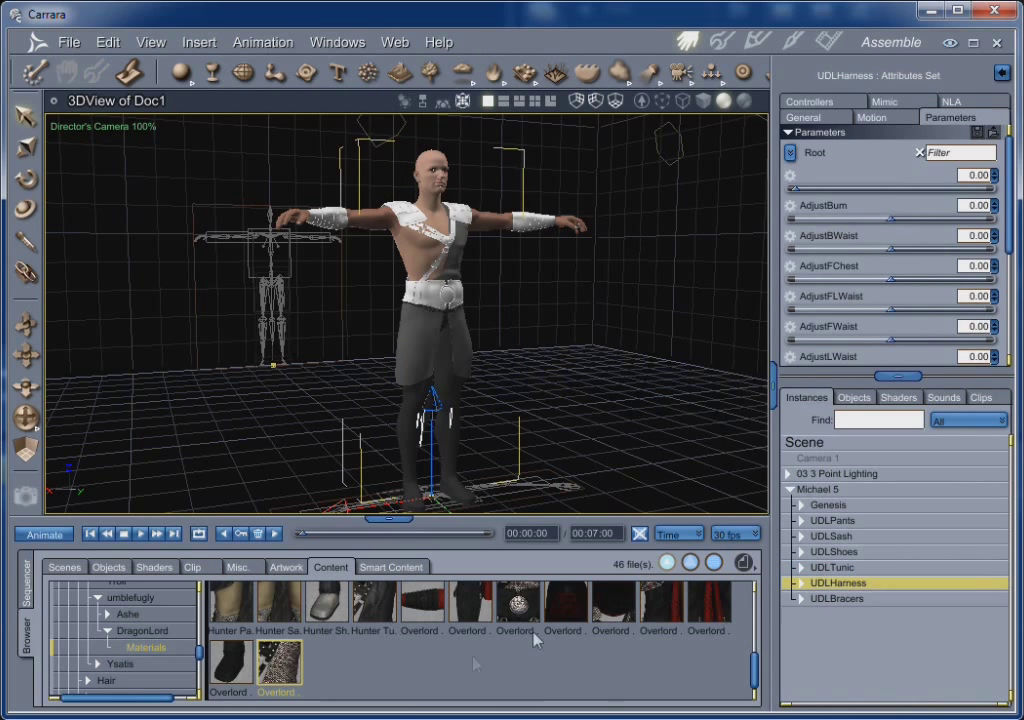
{"action": "left_click", "coordinate": [518, 605]}
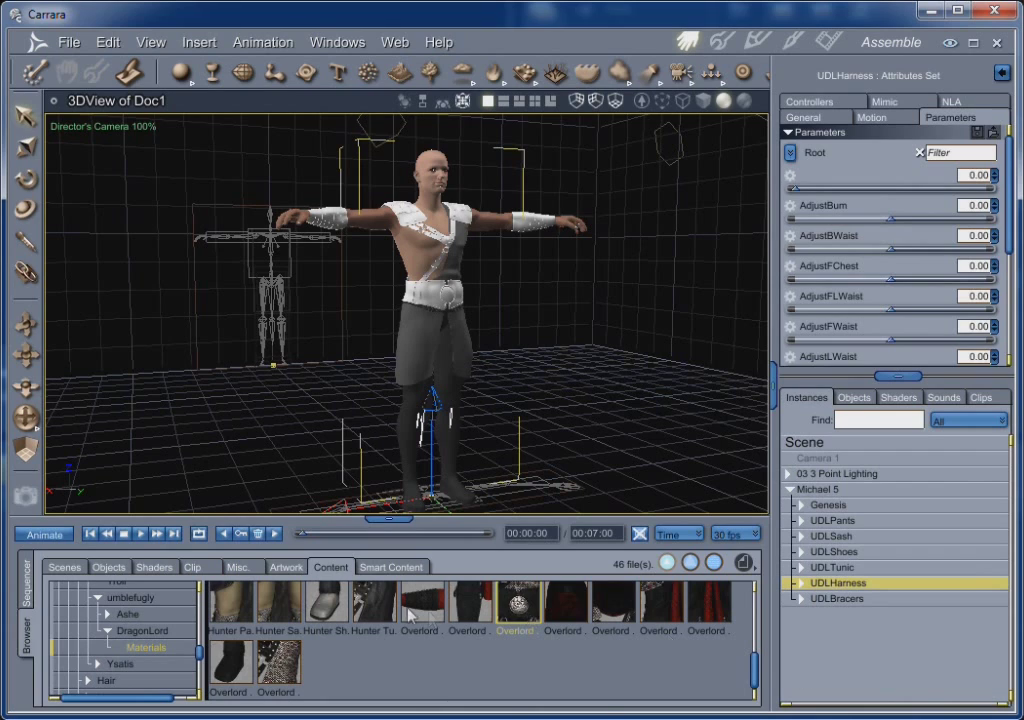
{"action": "left_click_drag", "start_coordinate": [452, 613], "coordinate": [850, 584]}
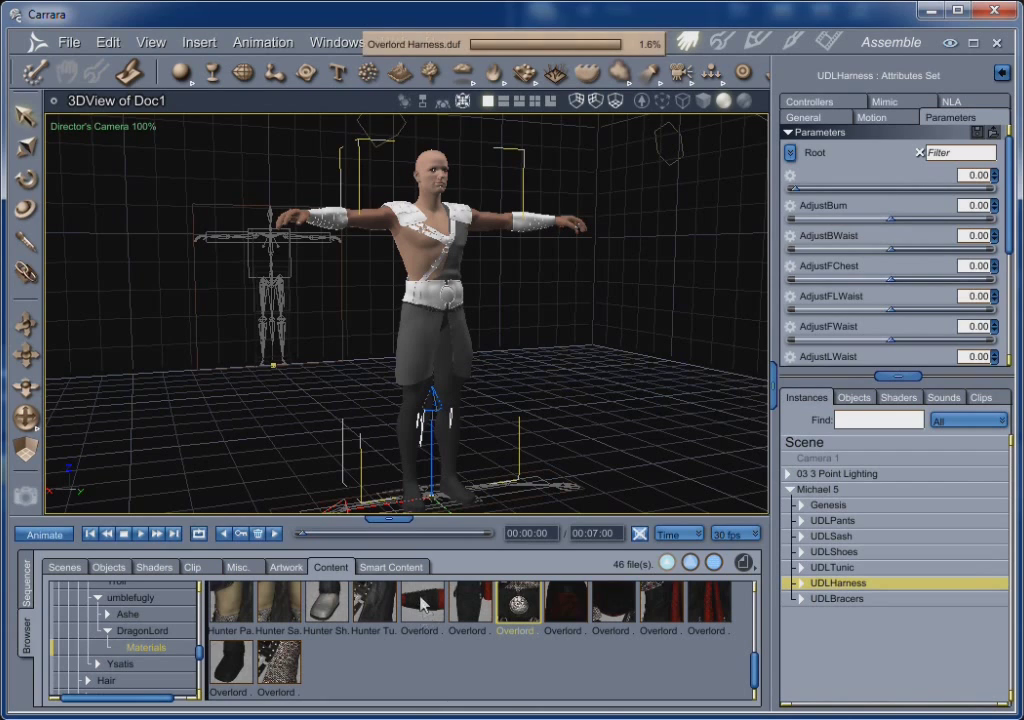
- Load the Overlord Bracers material onto UDLBracers
{"action": "left_click", "coordinate": [869, 600]}
{"action": "left_click", "coordinate": [424, 608]}
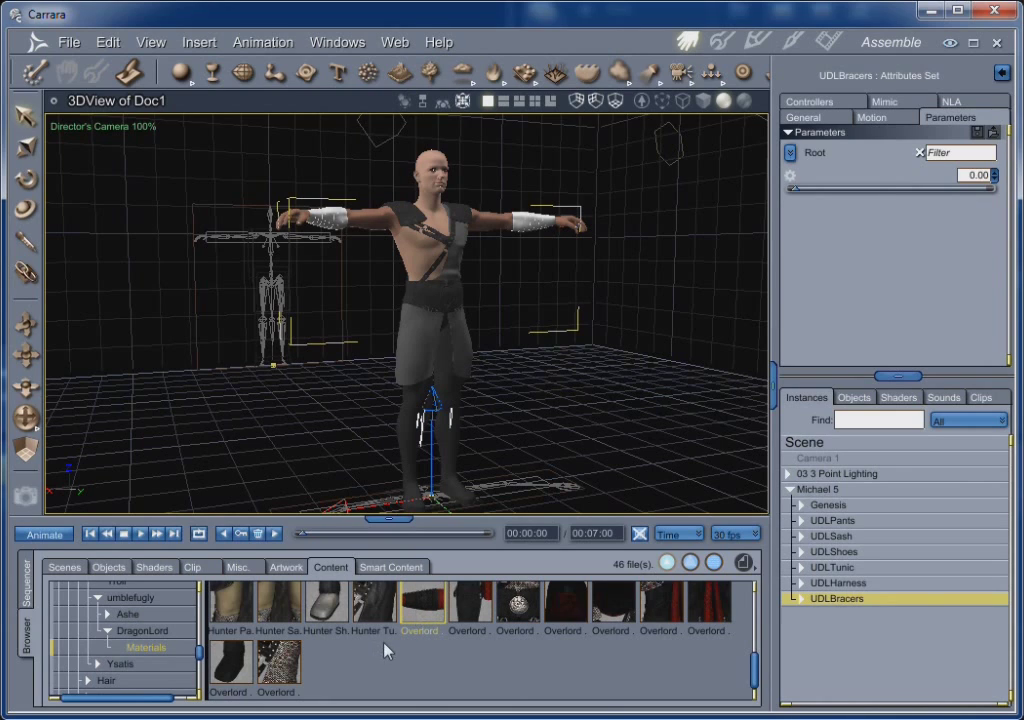
{"action": "double_click", "coordinate": [424, 608]}
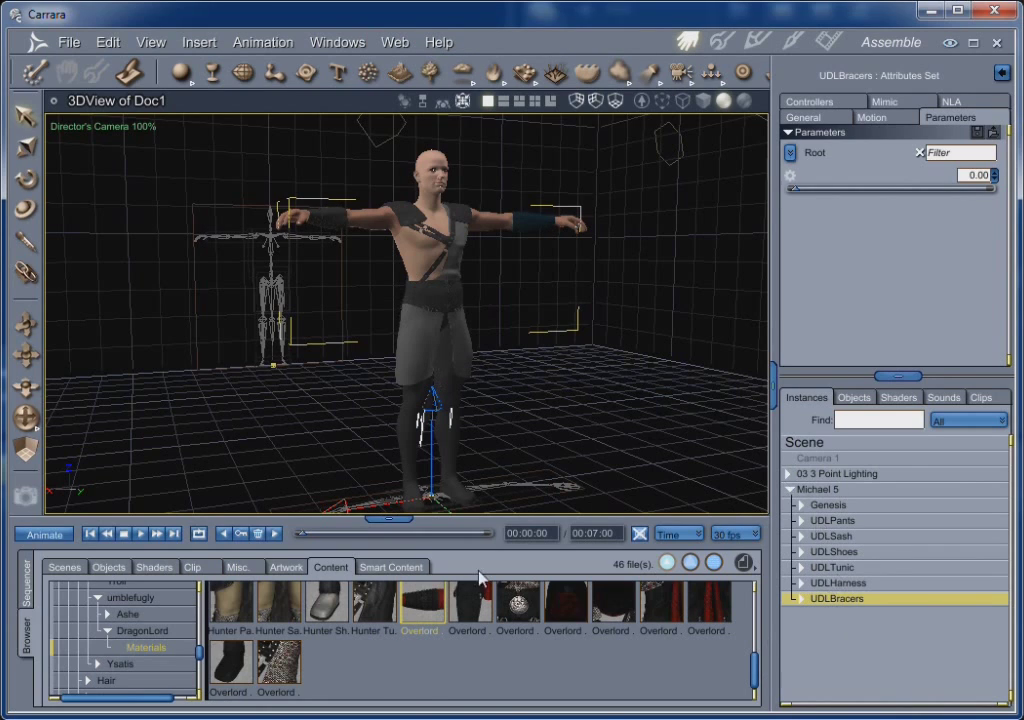
{"action": "left_click", "coordinate": [801, 506]}
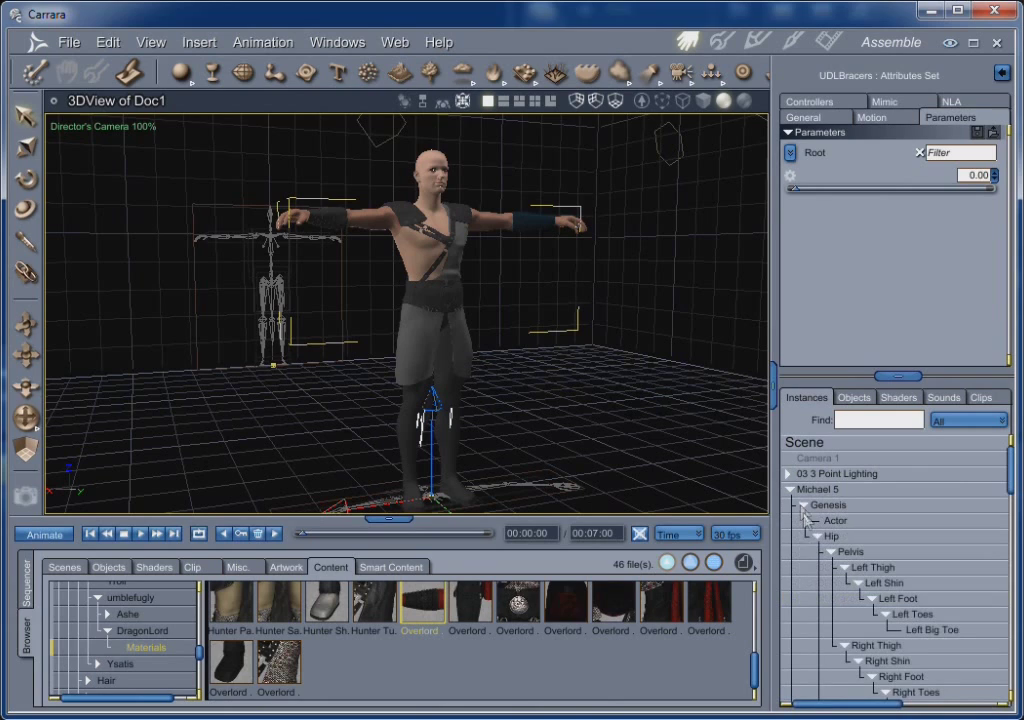
- Select the Genesis Actor body and open its Multi Channel shader in the Texture room
{"action": "left_click", "coordinate": [817, 541]}
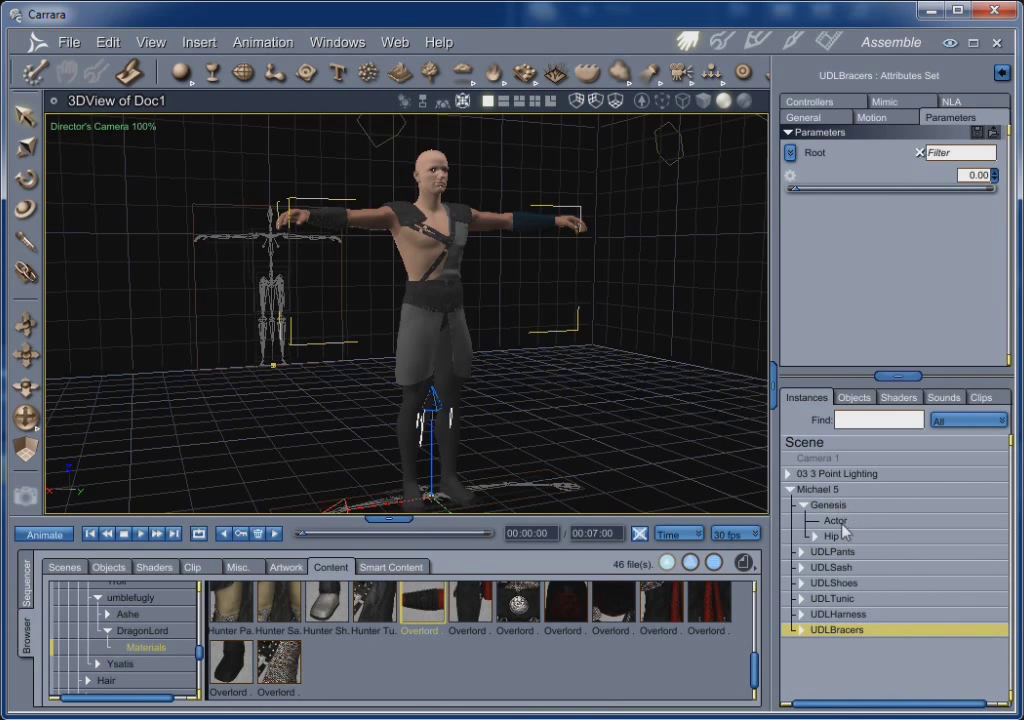
{"action": "left_click", "coordinate": [836, 521]}
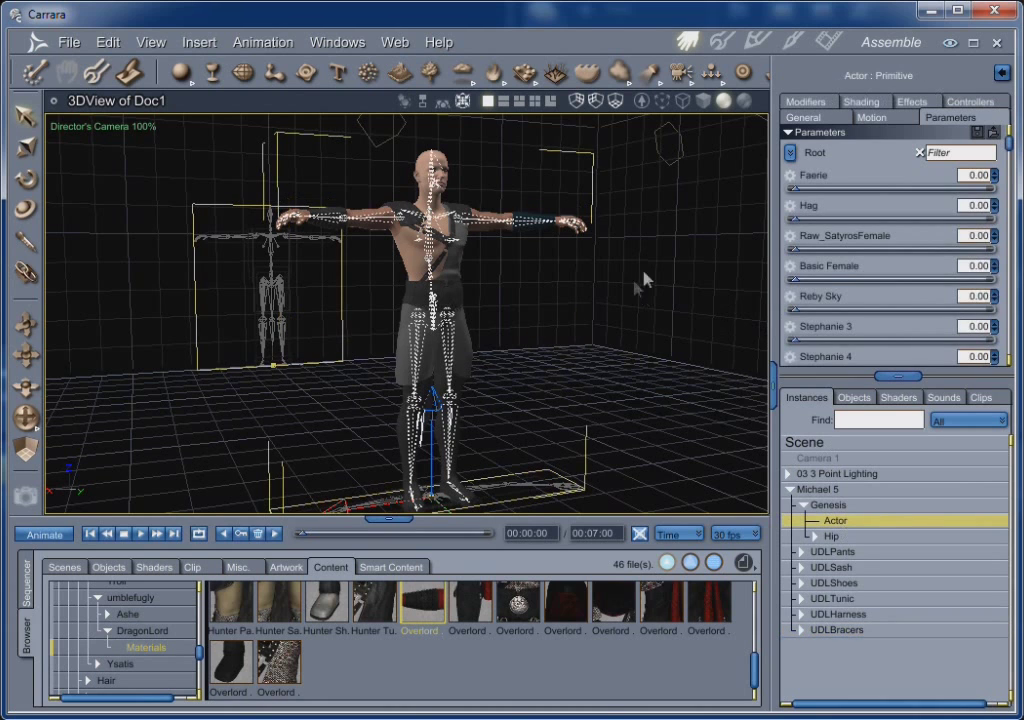
{"action": "left_click", "coordinate": [792, 40]}
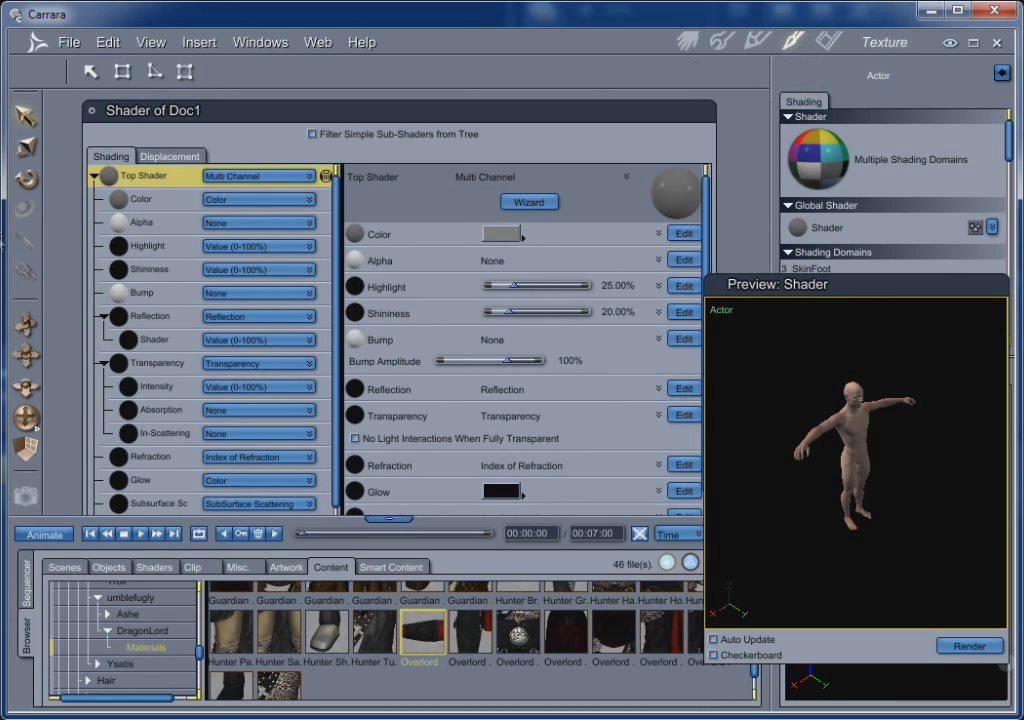
- Close the Doc1 shader editor, enlarge and browse the Shading Domains list, then bring up the Shaders library
{"action": "left_click", "coordinate": [93, 112]}
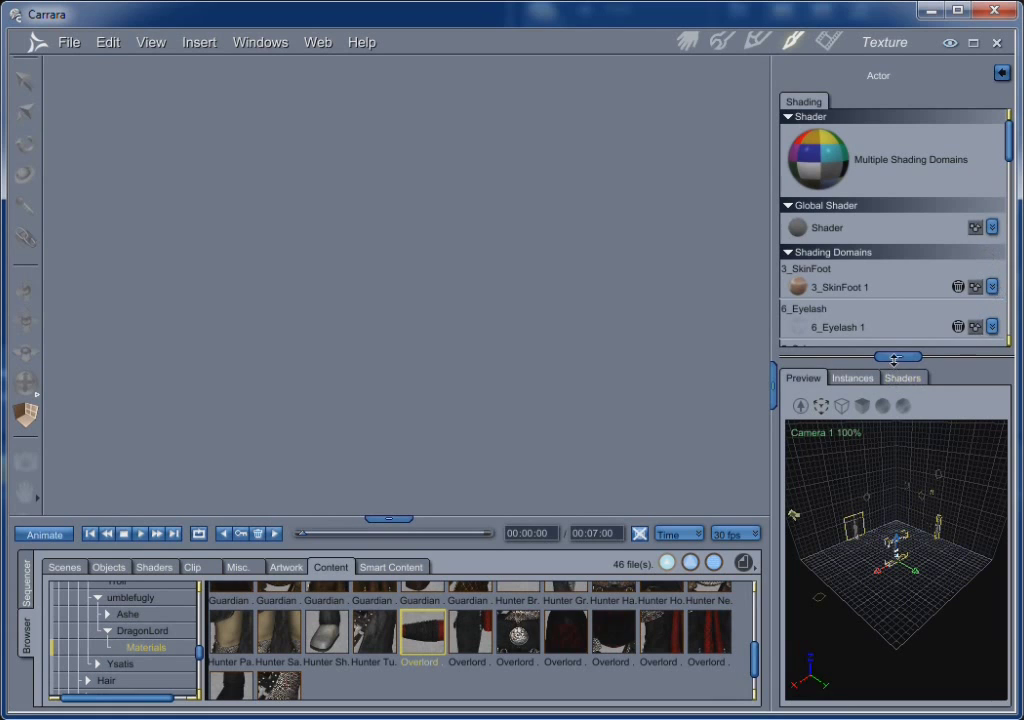
{"action": "left_click_drag", "start_coordinate": [900, 356], "coordinate": [906, 501]}
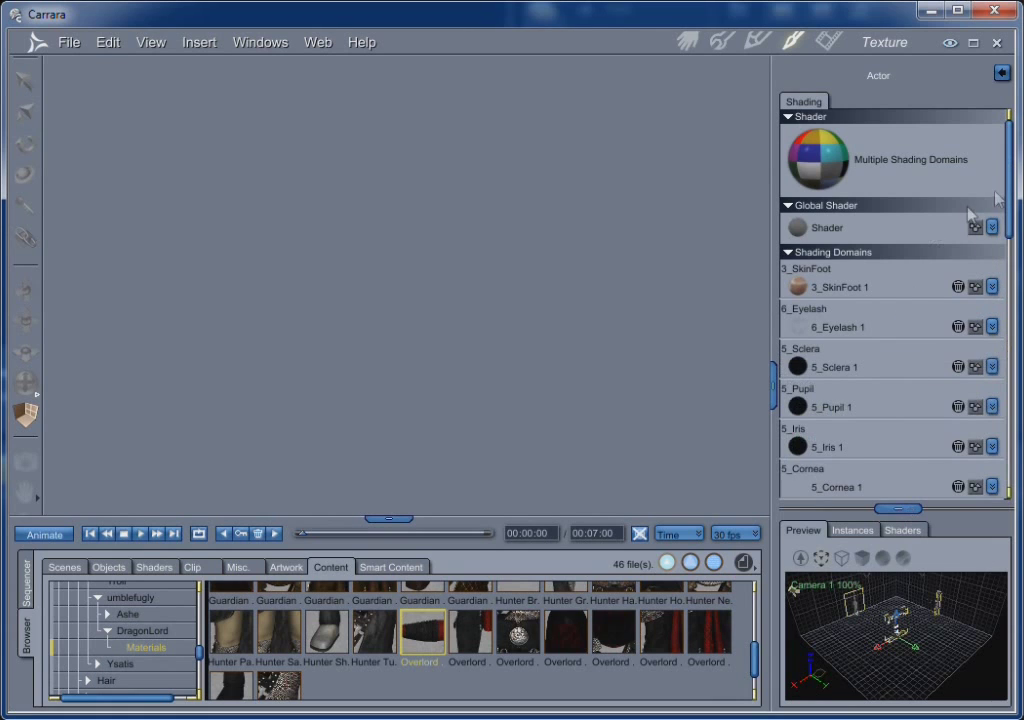
{"action": "left_click_drag", "start_coordinate": [1008, 210], "coordinate": [1008, 275]}
{"action": "scroll", "coordinate": [820, 250], "scroll_direction": "down", "scroll_amount": 1}
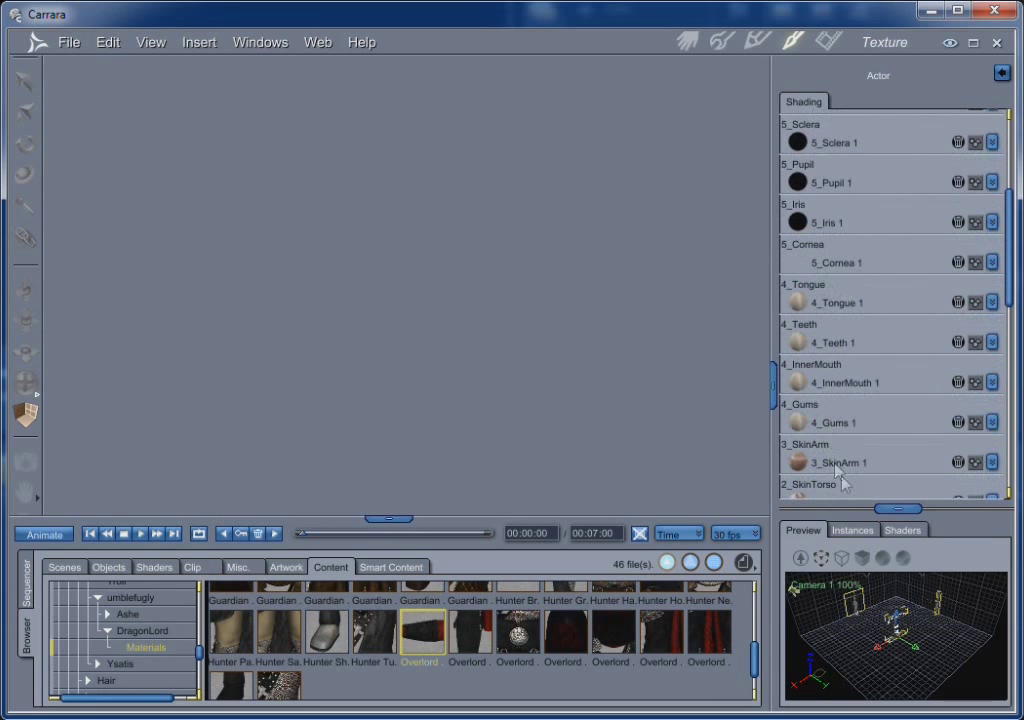
{"action": "left_click_drag", "start_coordinate": [1007, 274], "coordinate": [1012, 420]}
{"action": "scroll", "coordinate": [855, 418], "scroll_direction": "down", "scroll_amount": 1}
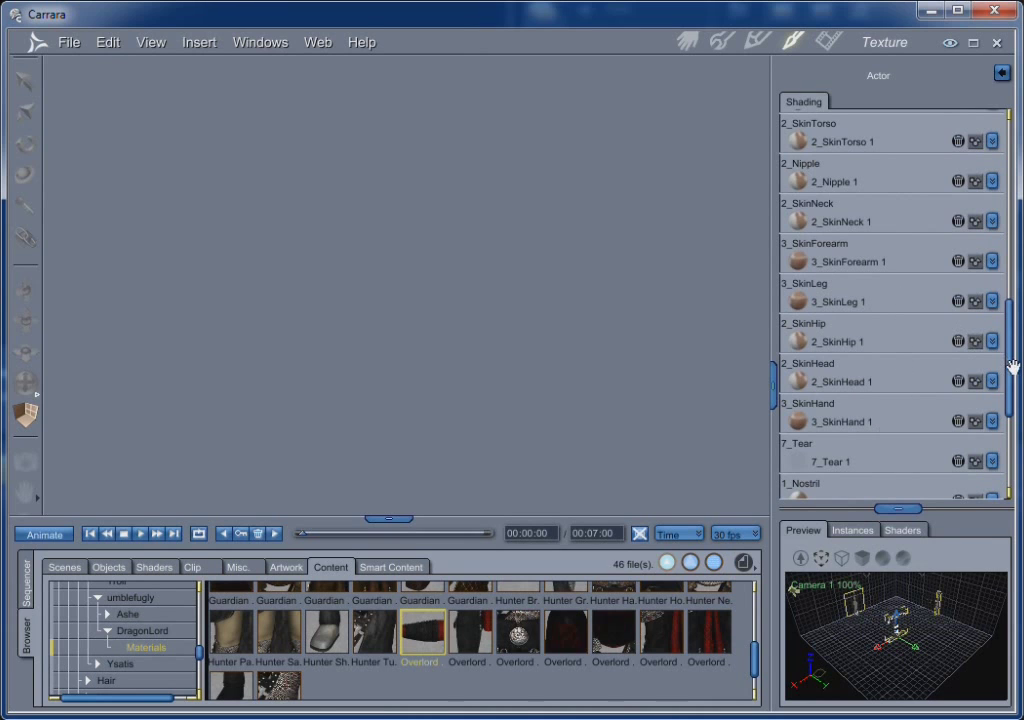
{"action": "mouse_move", "coordinate": [1006, 367]}
{"action": "left_mouse_down"}
{"action": "mouse_move", "coordinate": [1002, 199]}
{"action": "mouse_move", "coordinate": [1006, 315]}
{"action": "left_mouse_up"}
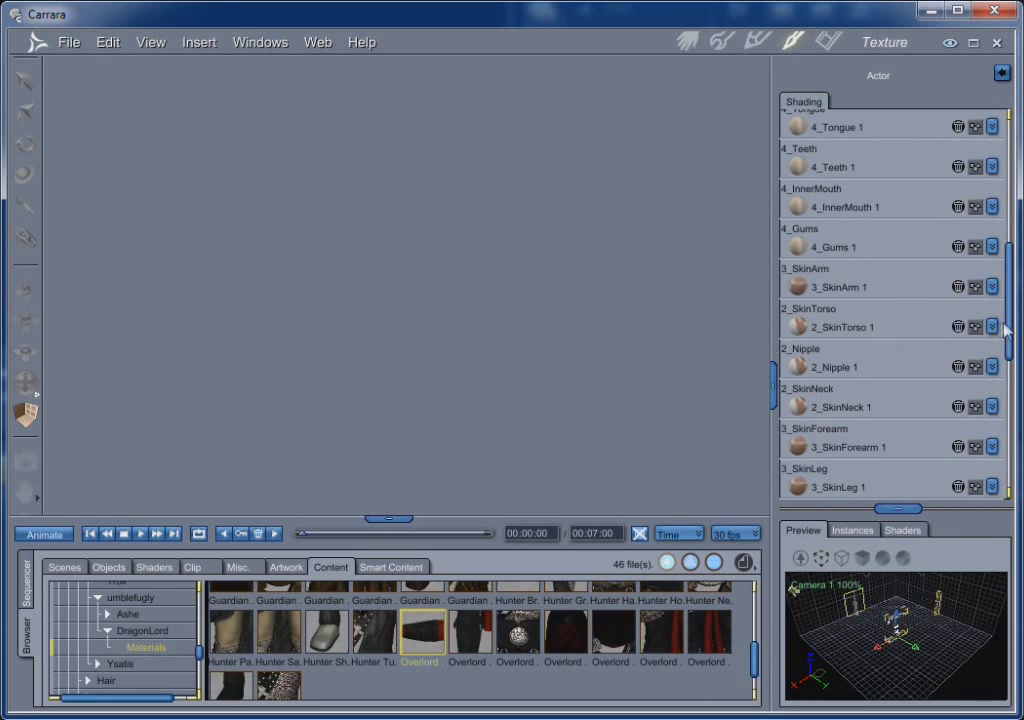
{"action": "mouse_move", "coordinate": [1005, 330]}
{"action": "left_mouse_down"}
{"action": "mouse_move", "coordinate": [999, 423]}
{"action": "mouse_move", "coordinate": [1005, 200]}
{"action": "left_mouse_up"}
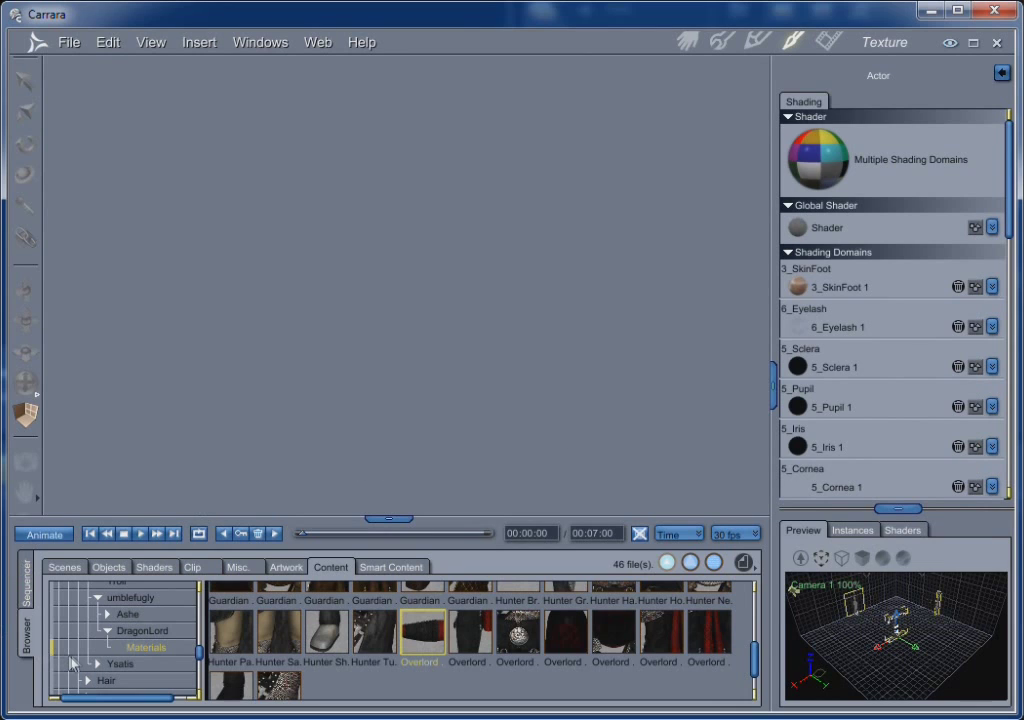
{"action": "left_click", "coordinate": [152, 568]}
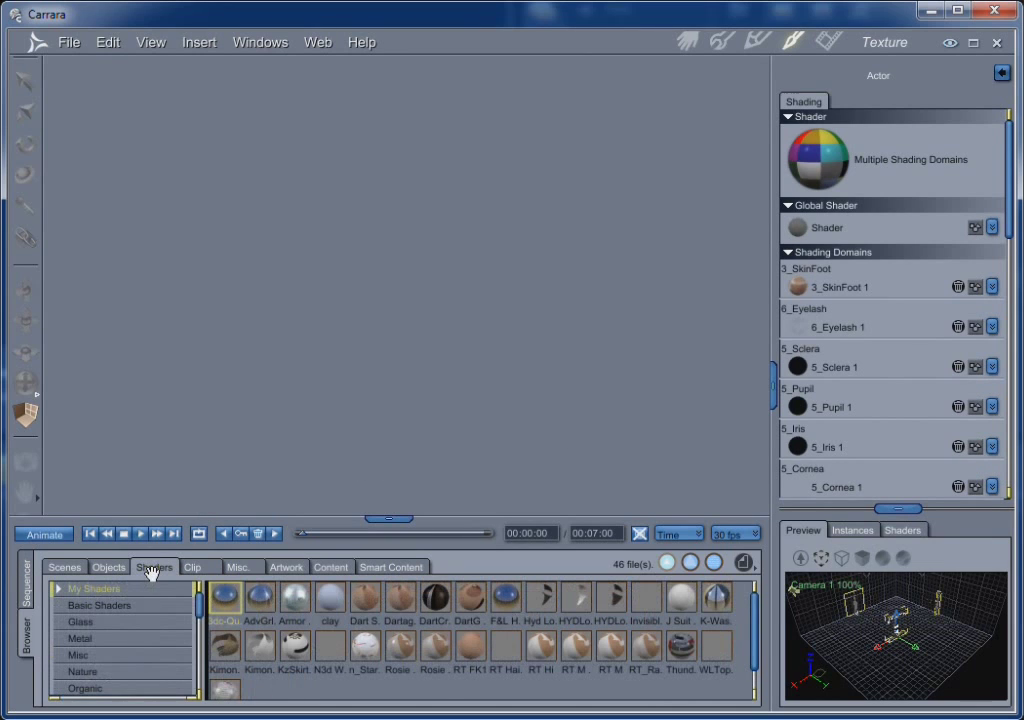
- Expand Skin > Genesis > Michael 5 in the Shaders browser and open the Benjamin folder
{"action": "scroll", "coordinate": [103, 631], "scroll_direction": "down", "scroll_amount": 5}
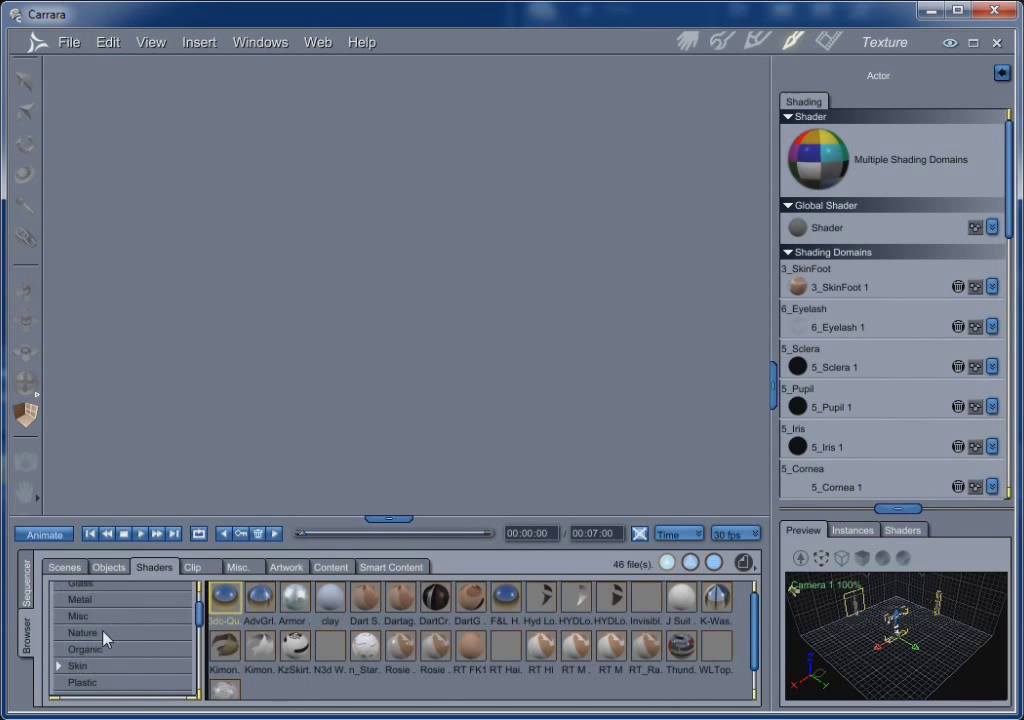
{"action": "left_click", "coordinate": [58, 627]}
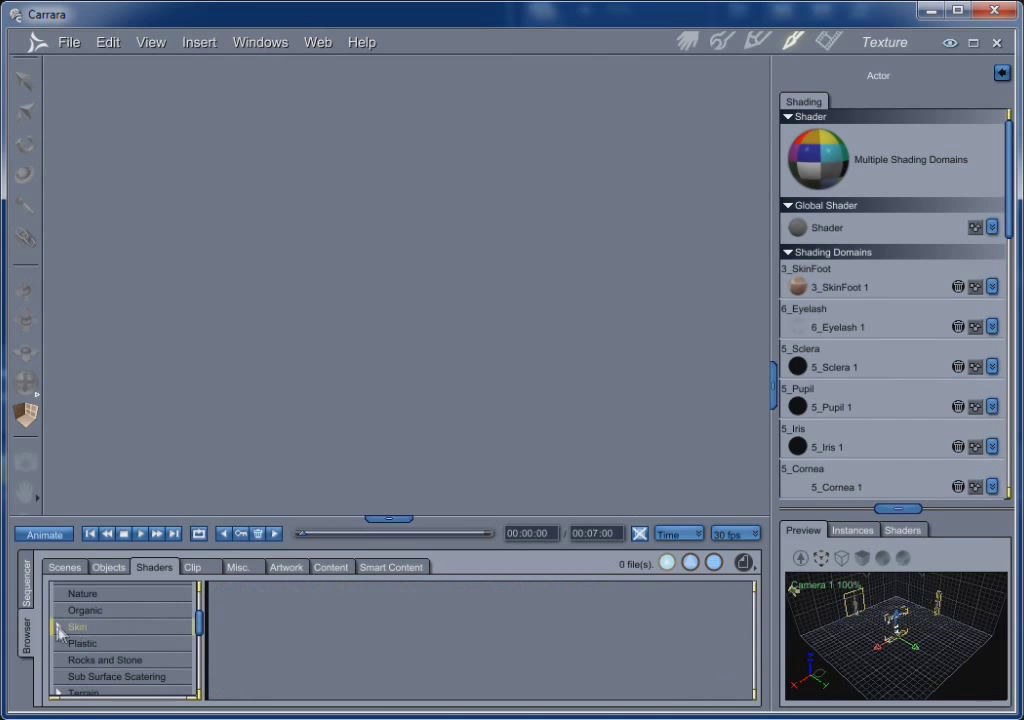
{"action": "left_click", "coordinate": [60, 628]}
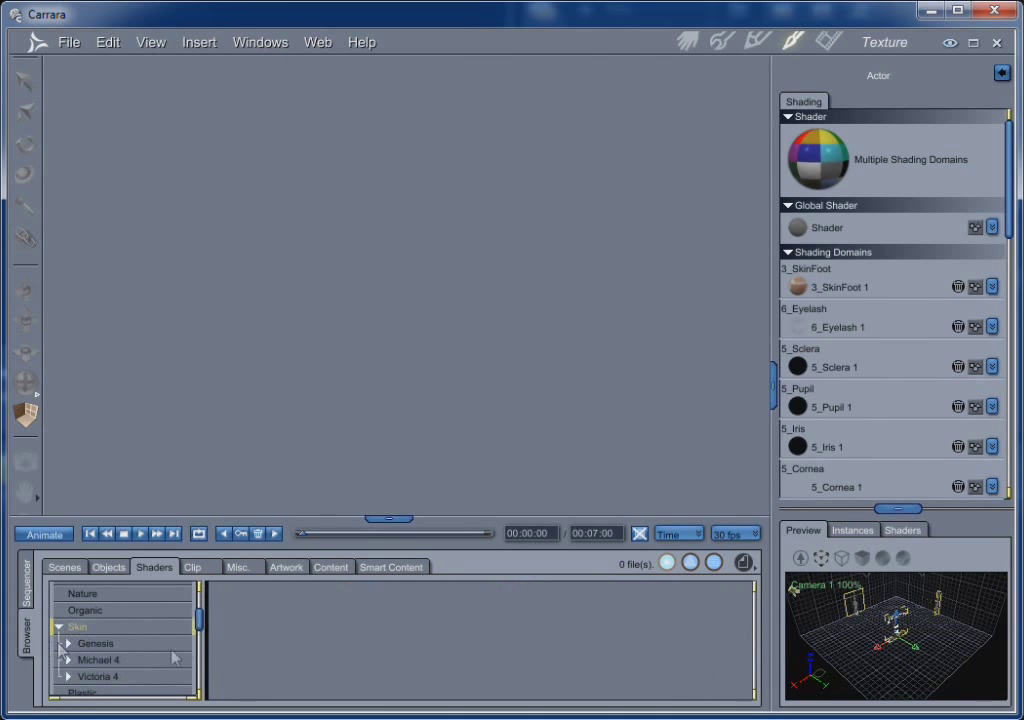
{"action": "scroll", "coordinate": [126, 636], "scroll_direction": "down", "scroll_amount": 1}
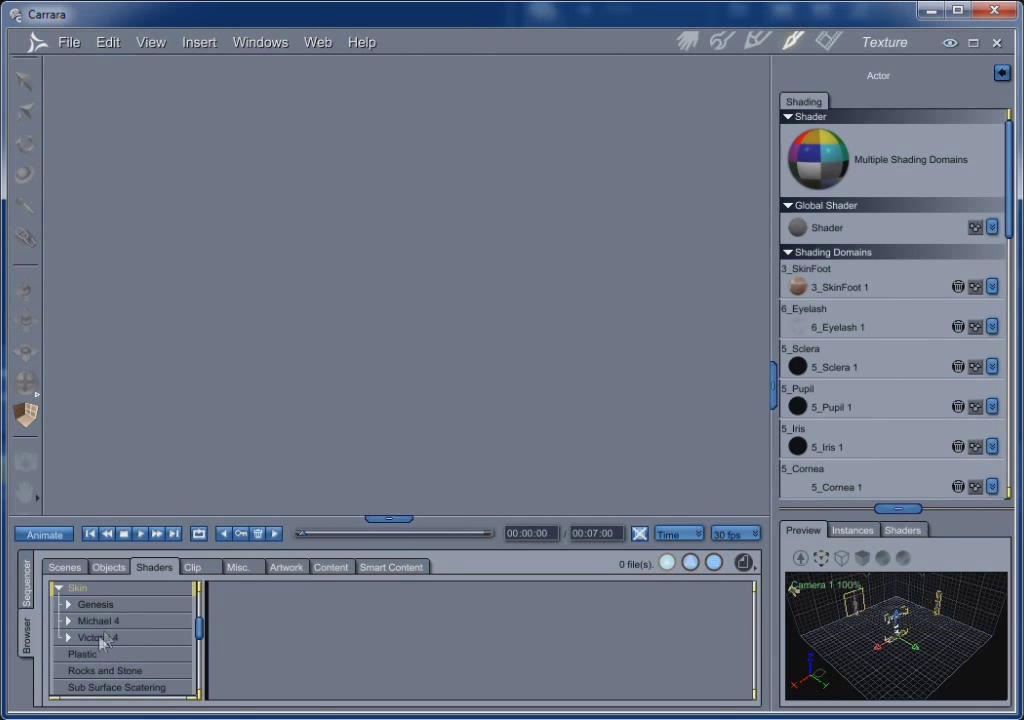
{"action": "left_click", "coordinate": [68, 605]}
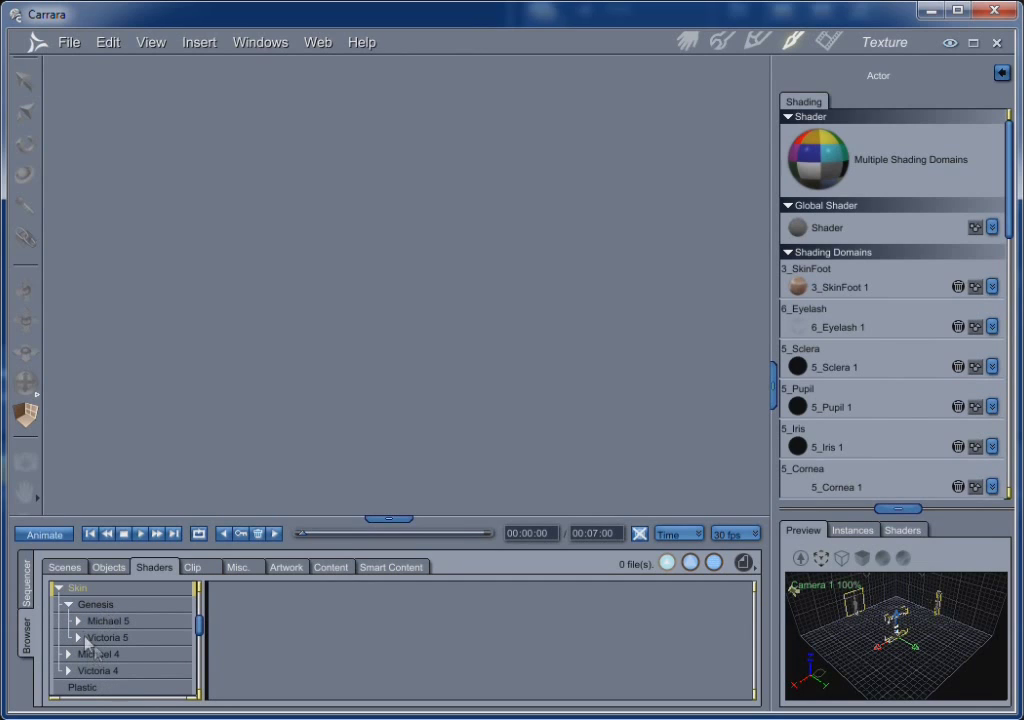
{"action": "left_click", "coordinate": [79, 621]}
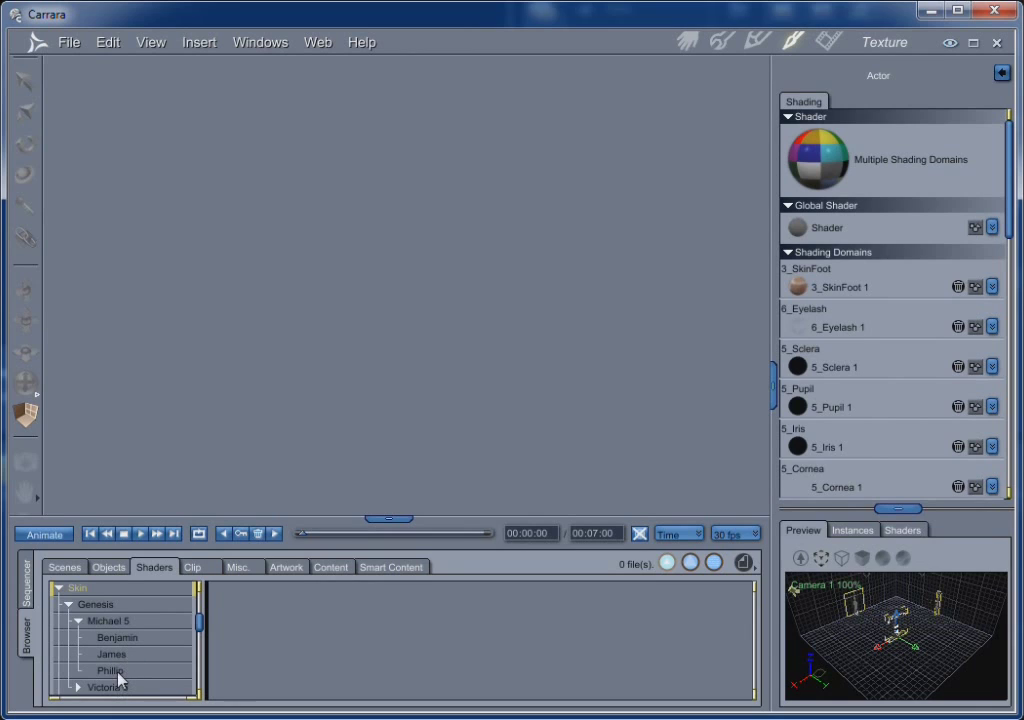
{"action": "scroll", "coordinate": [120, 670], "scroll_direction": "down", "scroll_amount": 2}
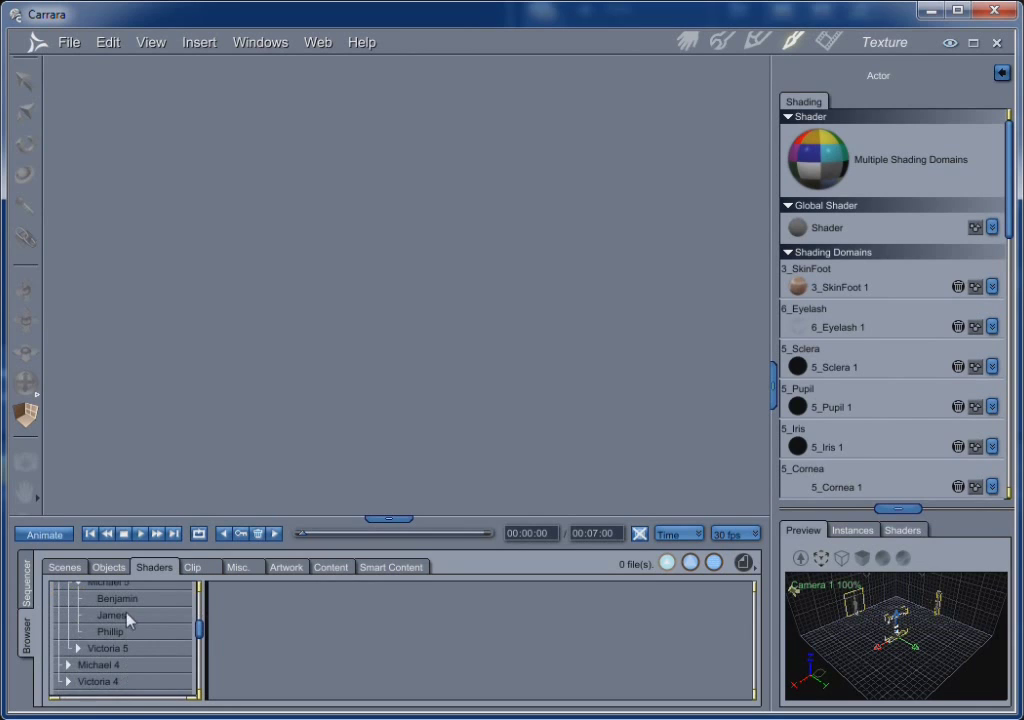
{"action": "left_click", "coordinate": [130, 602]}
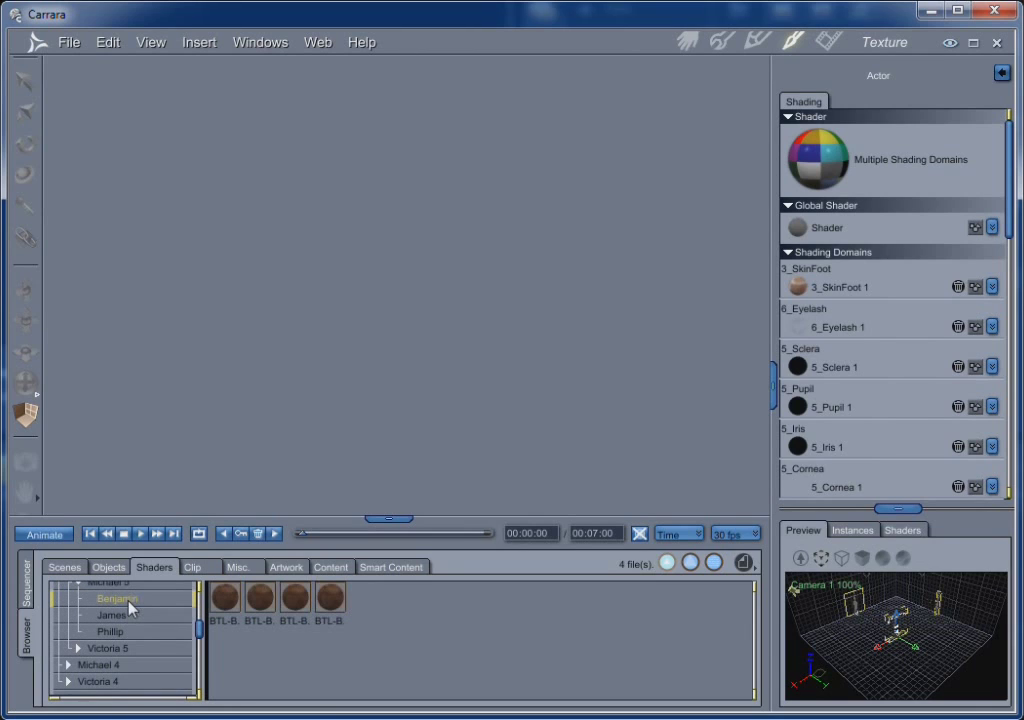
- Scroll the library, expand Victoria 5, and drag the first BTL-Benjamin shader onto the figure
{"action": "scroll", "coordinate": [133, 634], "scroll_direction": "up", "scroll_amount": 2}
{"action": "scroll", "coordinate": [133, 634], "scroll_direction": "down", "scroll_amount": 2}
{"action": "left_click", "coordinate": [76, 649]}
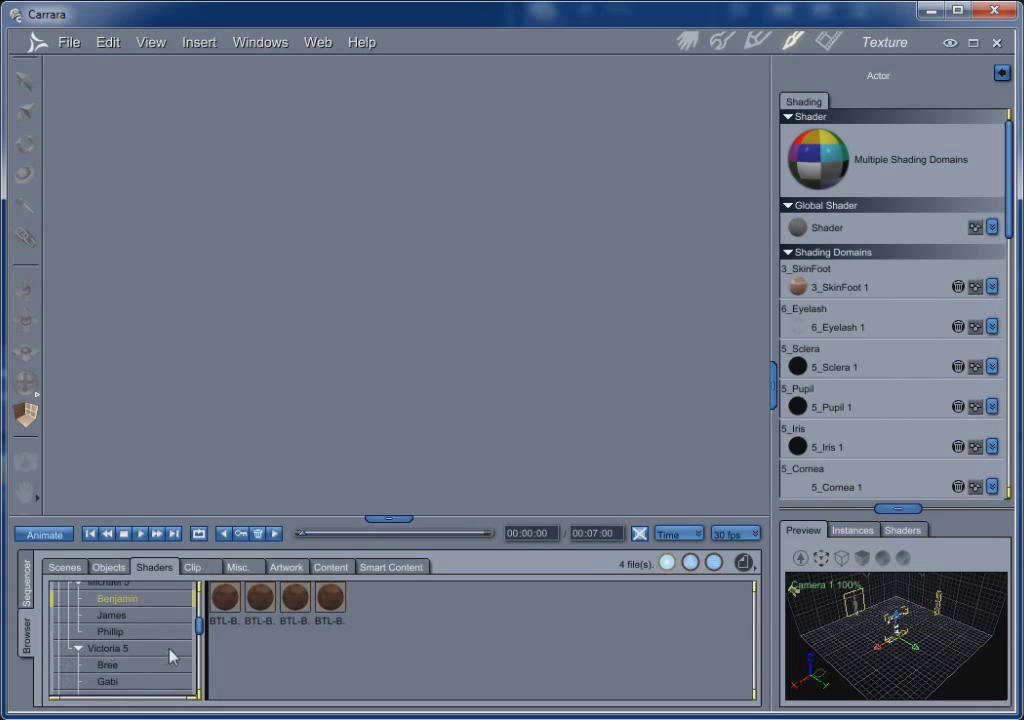
{"action": "scroll", "coordinate": [165, 655], "scroll_direction": "down", "scroll_amount": 2}
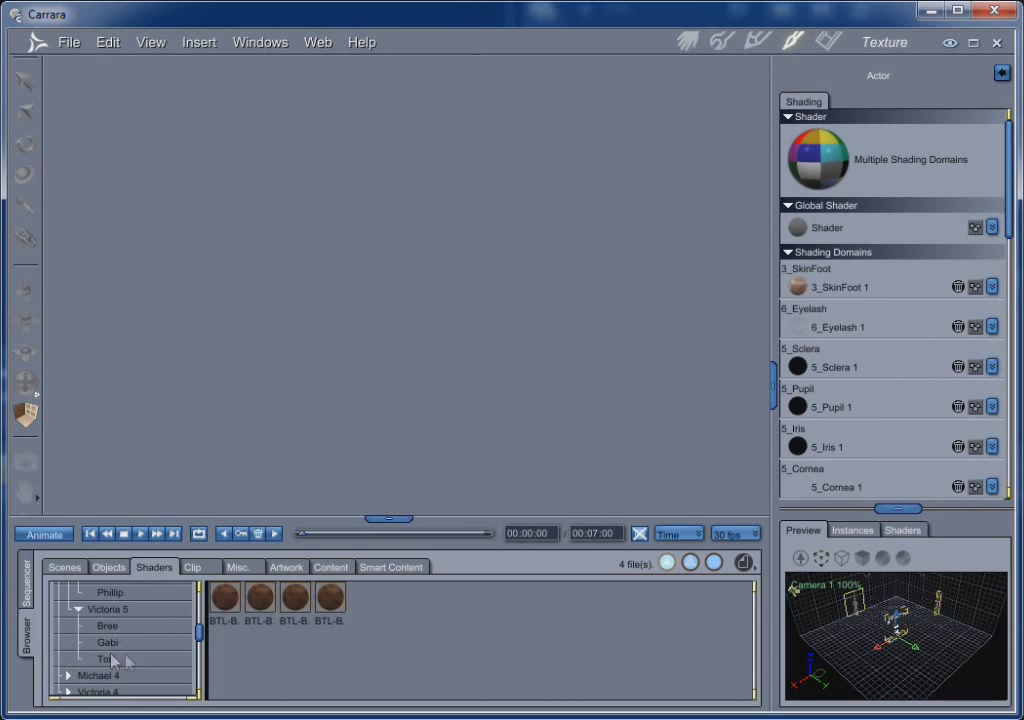
{"action": "scroll", "coordinate": [120, 640], "scroll_direction": "up", "scroll_amount": 2}
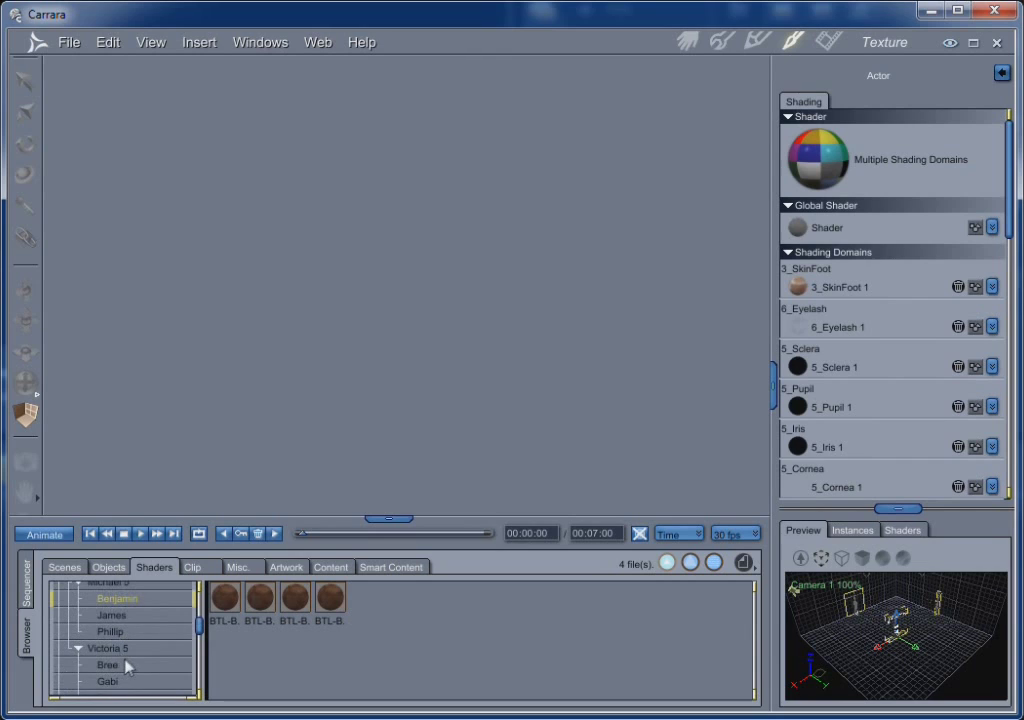
{"action": "scroll", "coordinate": [110, 654], "scroll_direction": "up", "scroll_amount": 2}
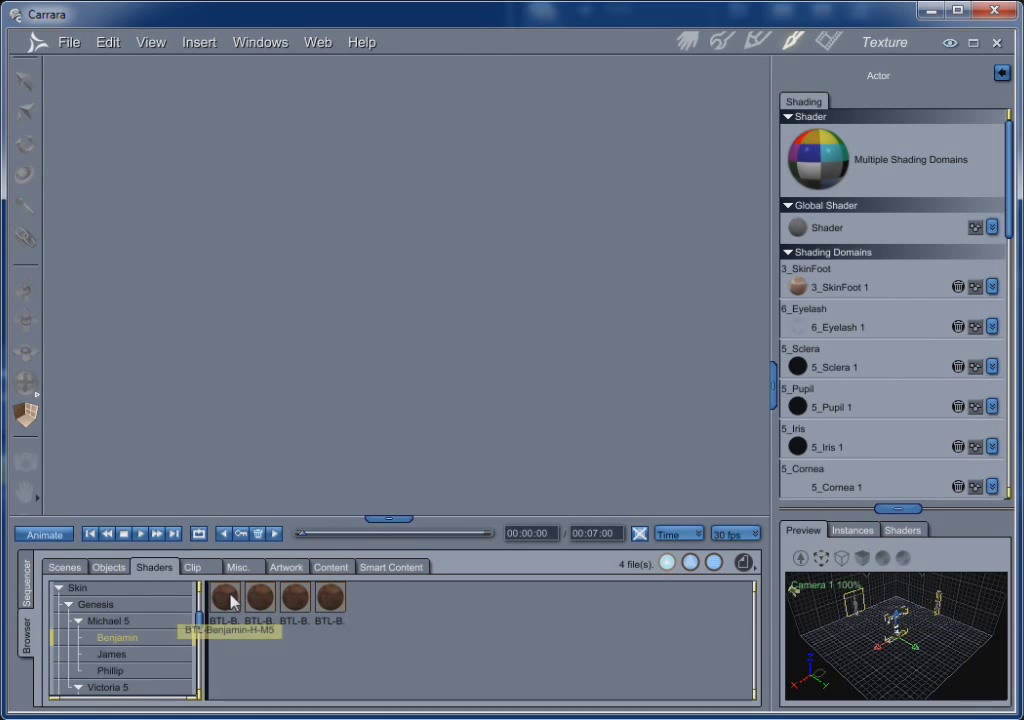
{"action": "mouse_move", "coordinate": [229, 599]}
{"action": "left_mouse_down"}
{"action": "mouse_move", "coordinate": [864, 293]}
{"action": "mouse_move", "coordinate": [830, 165]}
{"action": "left_mouse_up"}
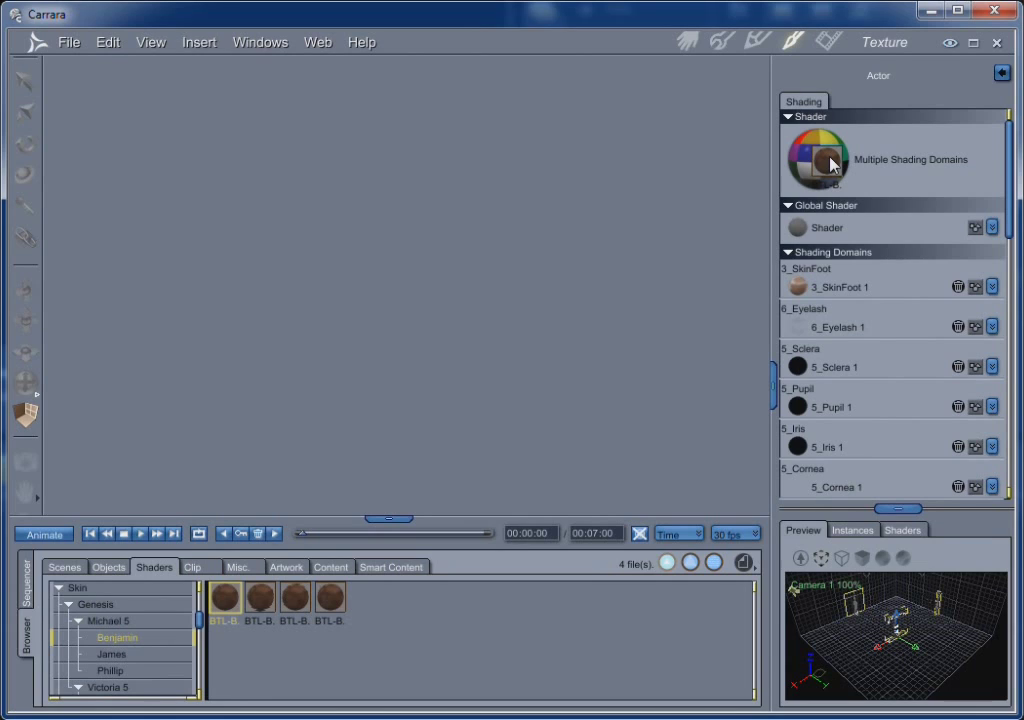
- Apply the Benjamin shader to the whole figure and verify every shading domain uses a BTL-Benjamin shader
{"action": "left_click_drag", "start_coordinate": [830, 165], "coordinate": [830, 165]}
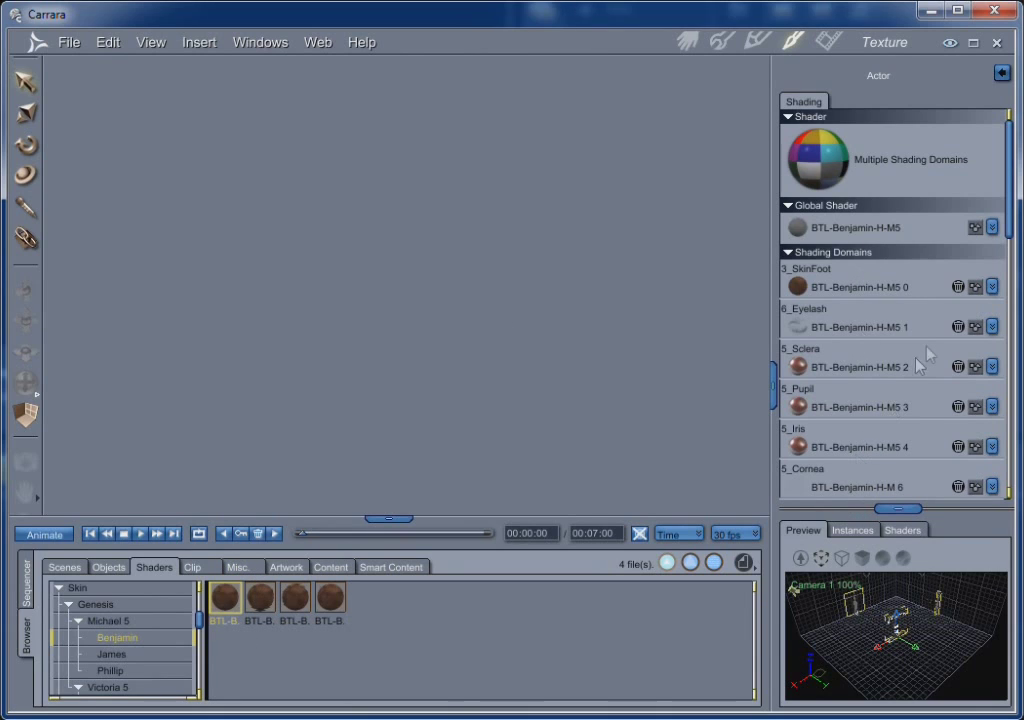
{"action": "scroll", "coordinate": [1006, 230], "scroll_direction": "down", "scroll_amount": 3}
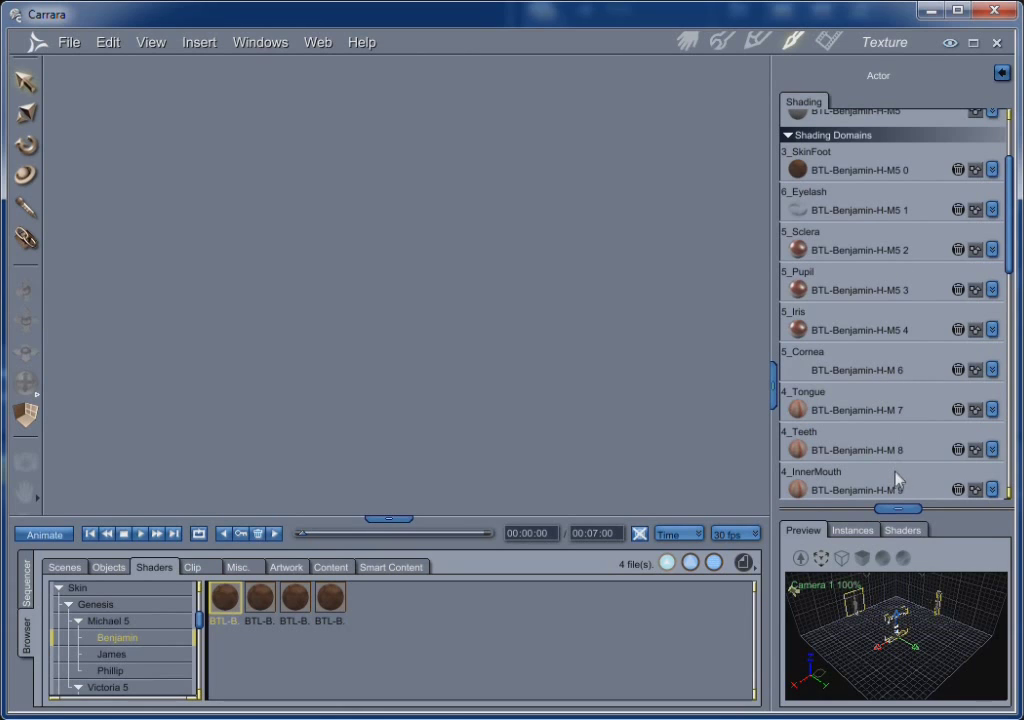
{"action": "scroll", "coordinate": [896, 480], "scroll_direction": "down", "scroll_amount": 2}
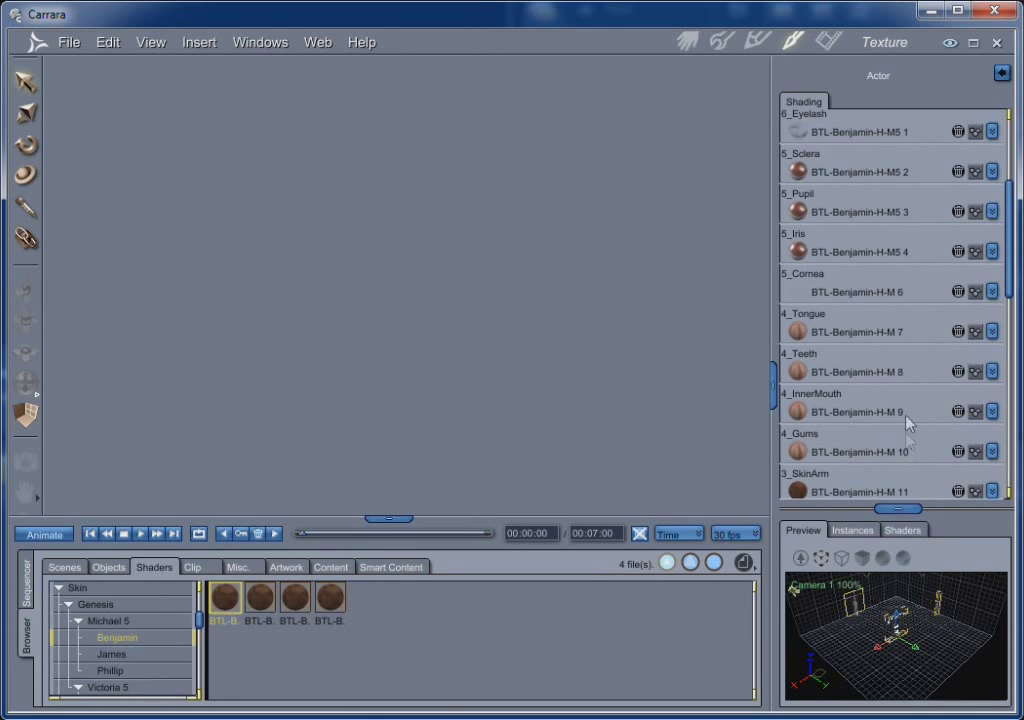
{"action": "scroll", "coordinate": [898, 455], "scroll_direction": "down", "scroll_amount": 1}
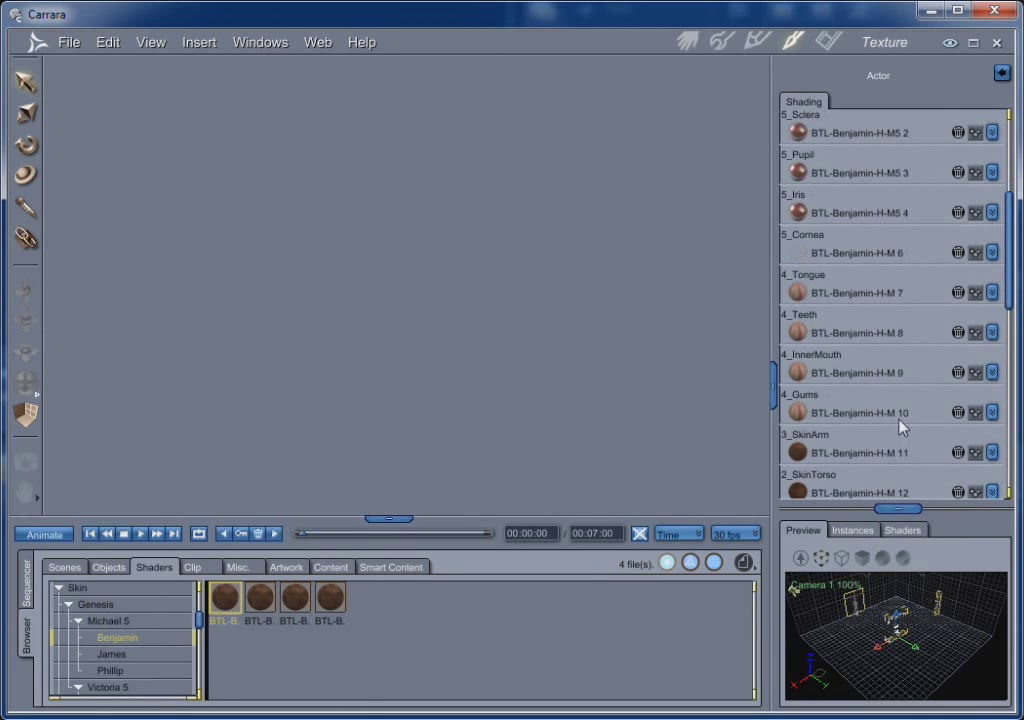
{"action": "scroll", "coordinate": [900, 427], "scroll_direction": "down", "scroll_amount": 4}
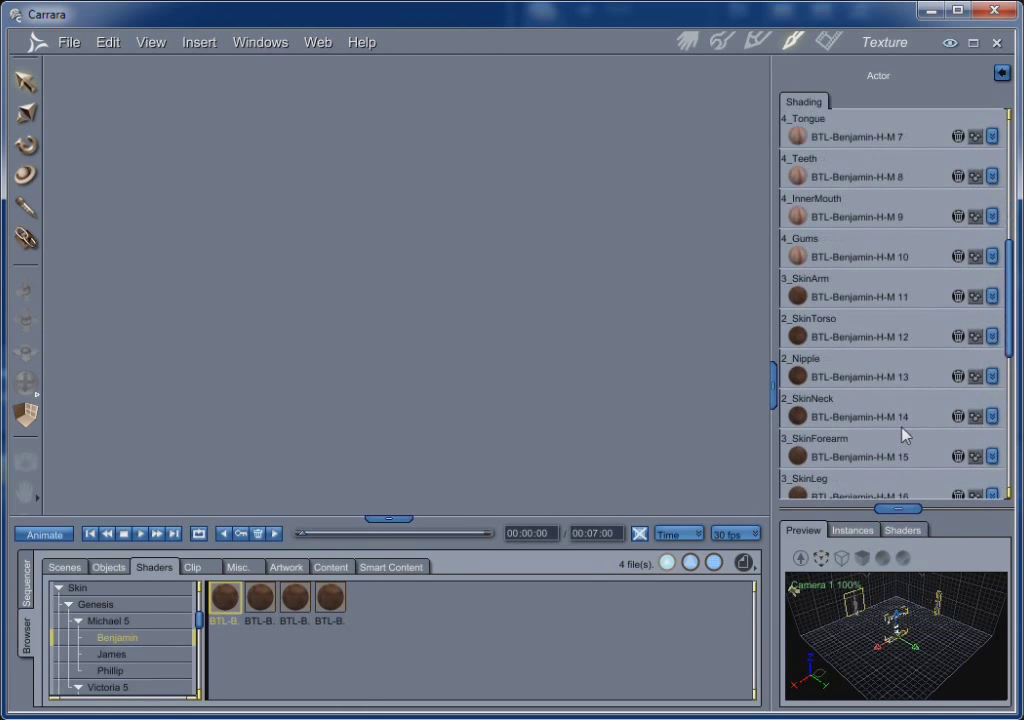
{"action": "scroll", "coordinate": [903, 434], "scroll_direction": "up", "scroll_amount": 2}
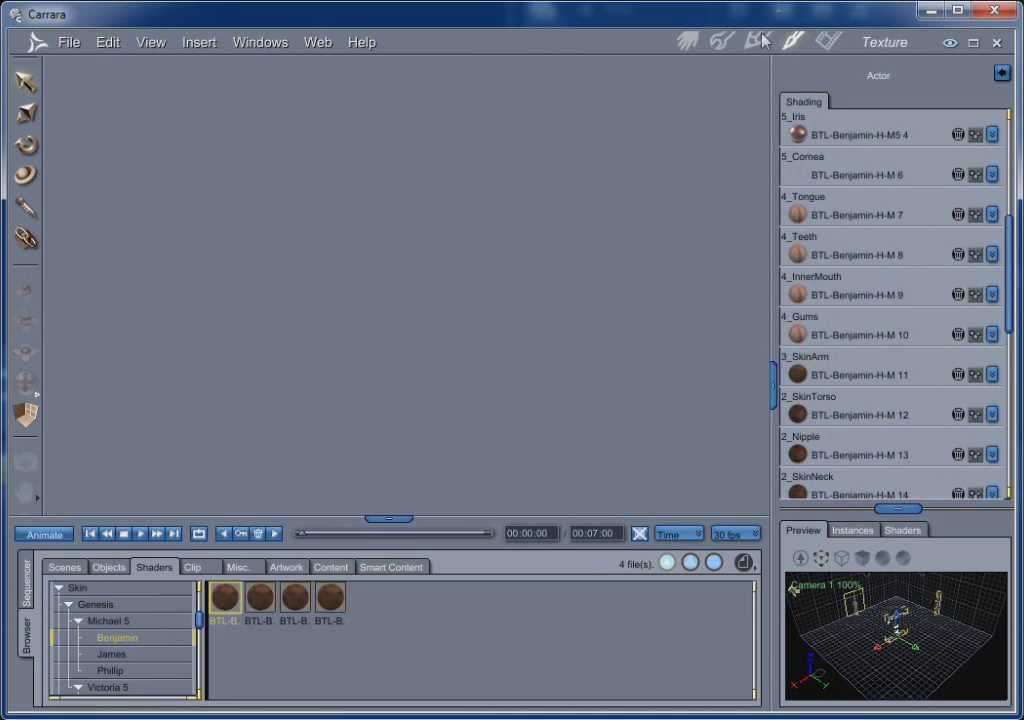
{"action": "left_click", "coordinate": [688, 42]}
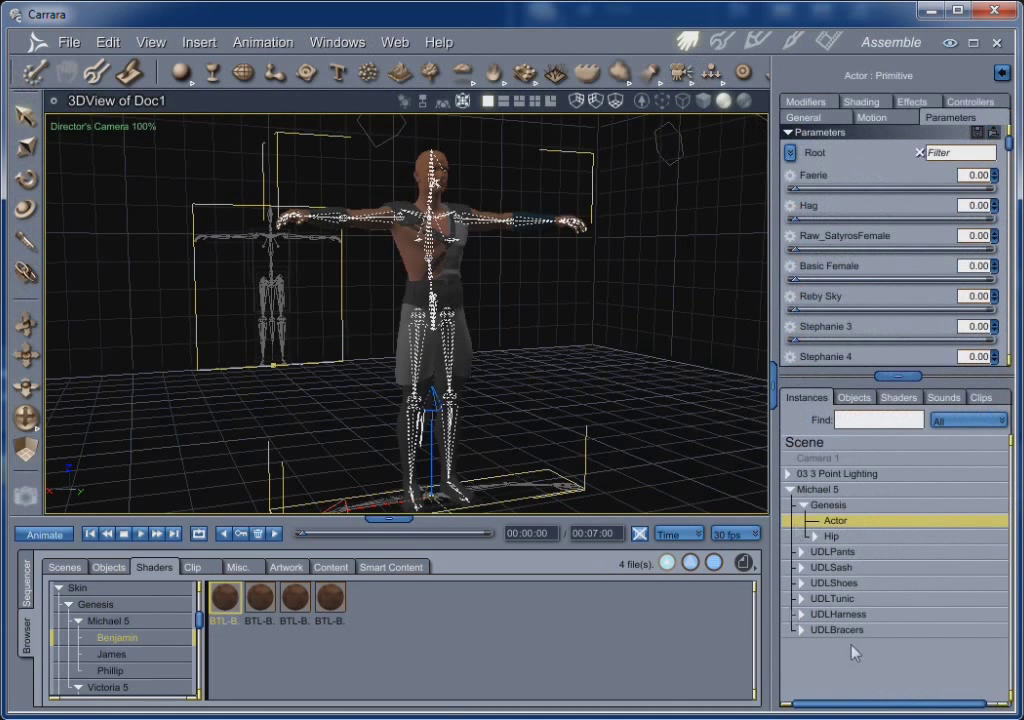
- Consolidate duplicate shaders via Edit > Remove Unused Masters, then review the scene's shader list
{"action": "left_click", "coordinate": [116, 46]}
{"action": "mouse_move", "coordinate": [145, 165]}
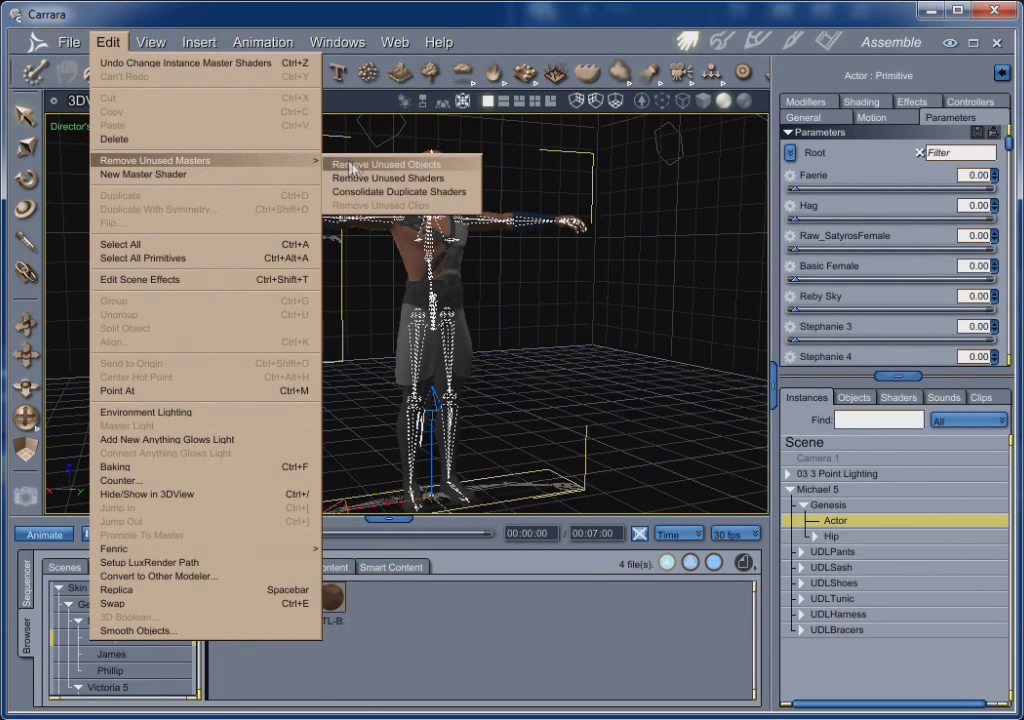
{"action": "left_click", "coordinate": [385, 192]}
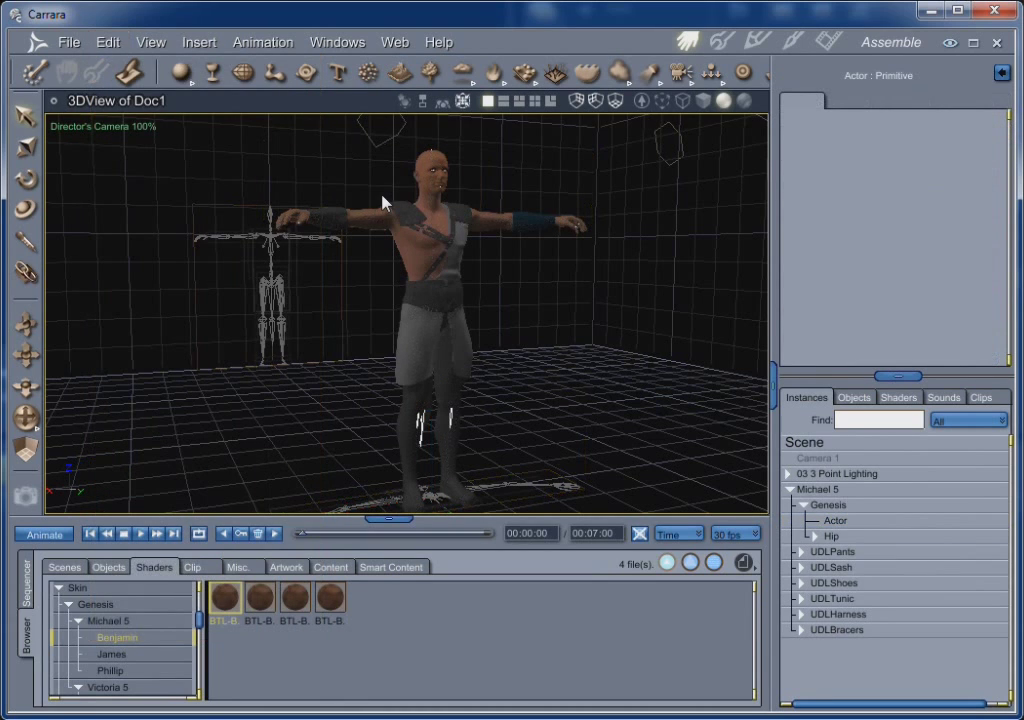
{"action": "left_click", "coordinate": [895, 399]}
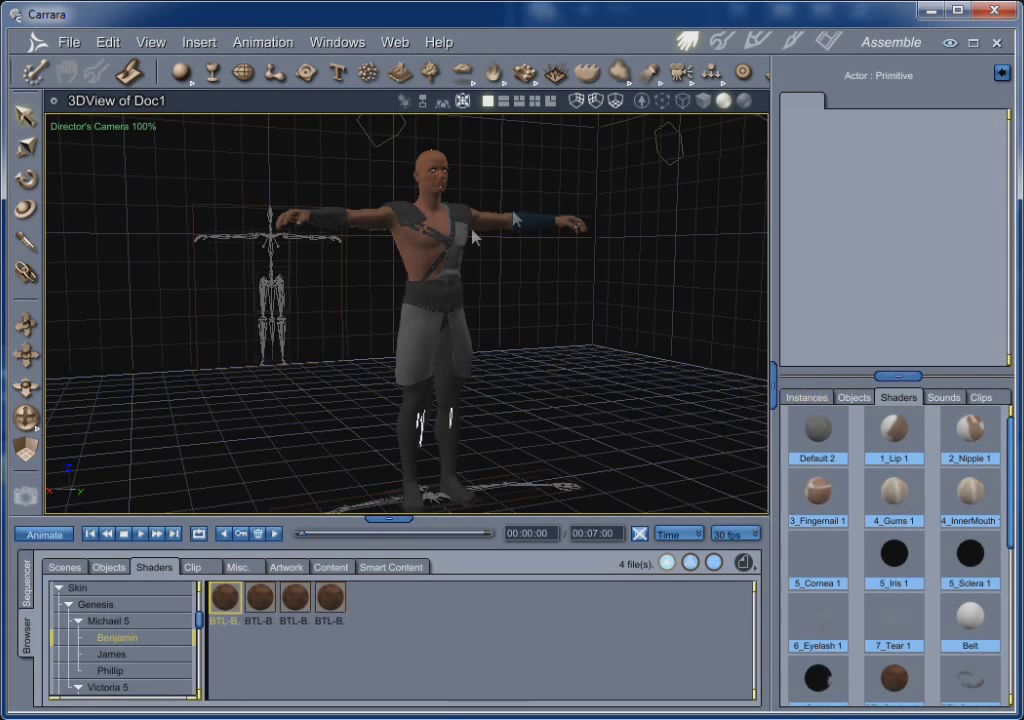
{"action": "left_click", "coordinate": [810, 398]}
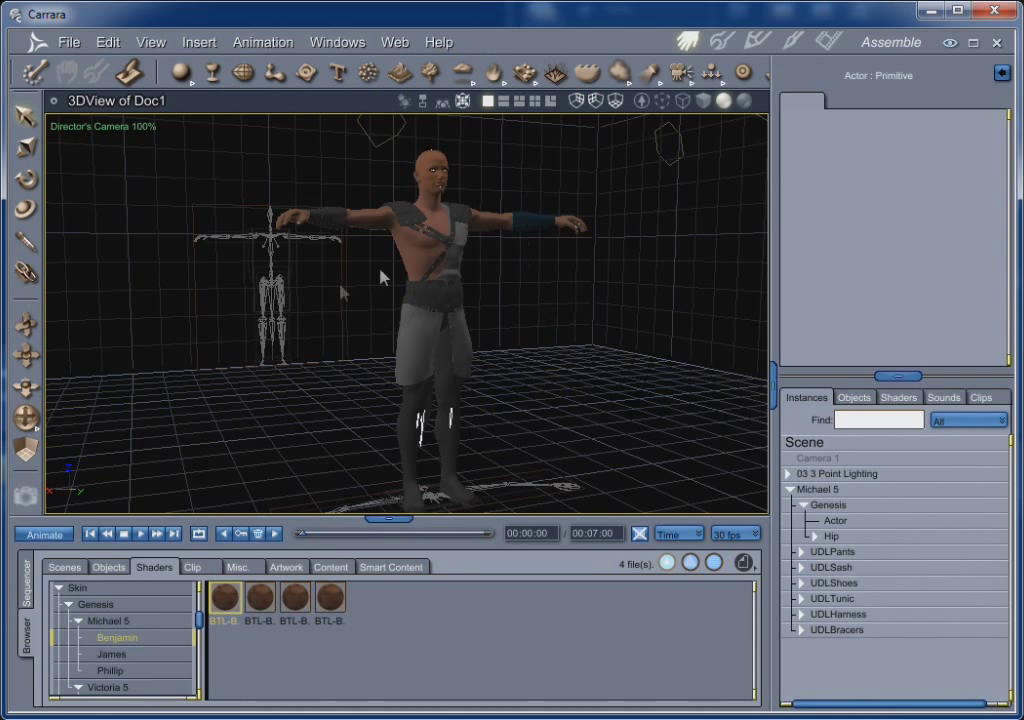
- Remove unused shaders, then collapse and select the Genesis figure in the scene tree
{"action": "left_click", "coordinate": [108, 42]}
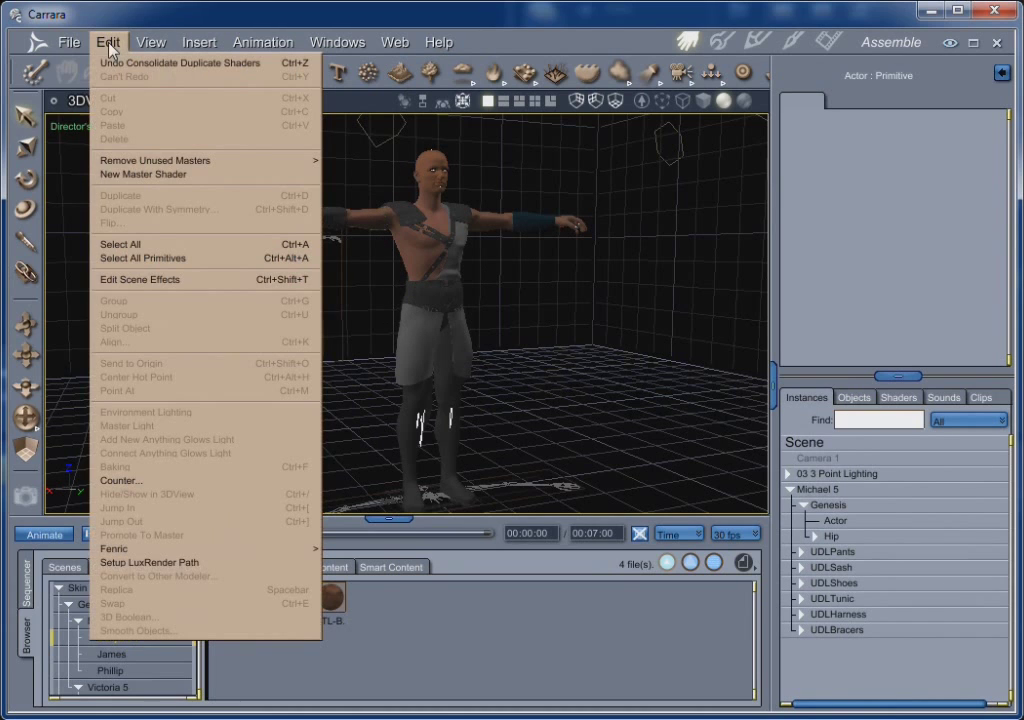
{"action": "mouse_move", "coordinate": [195, 163]}
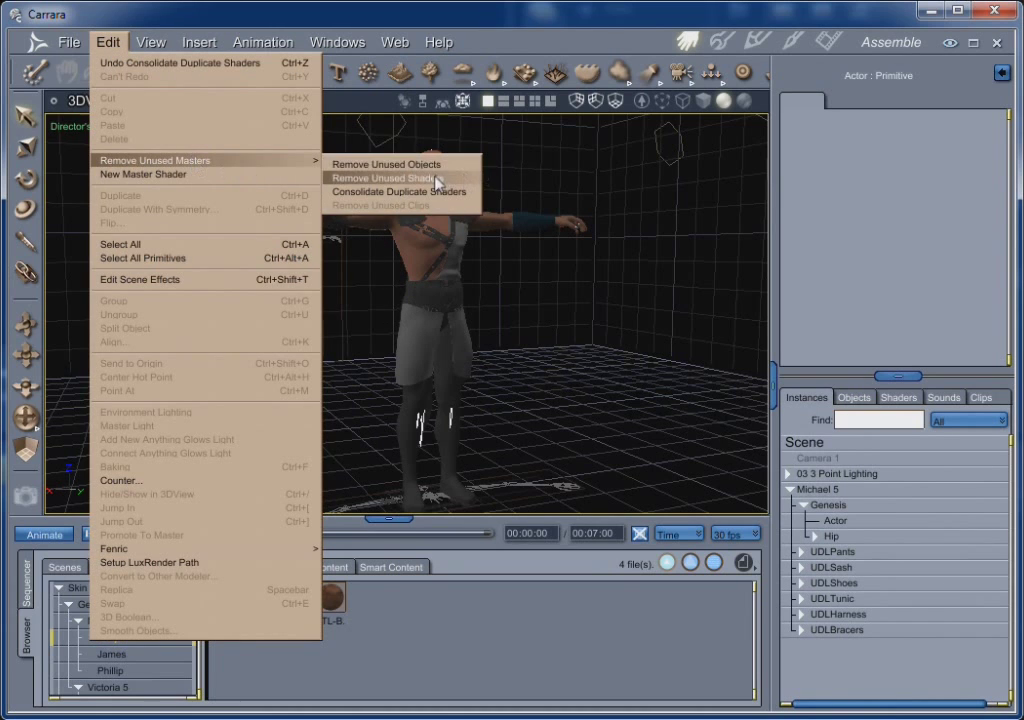
{"action": "left_click", "coordinate": [360, 178]}
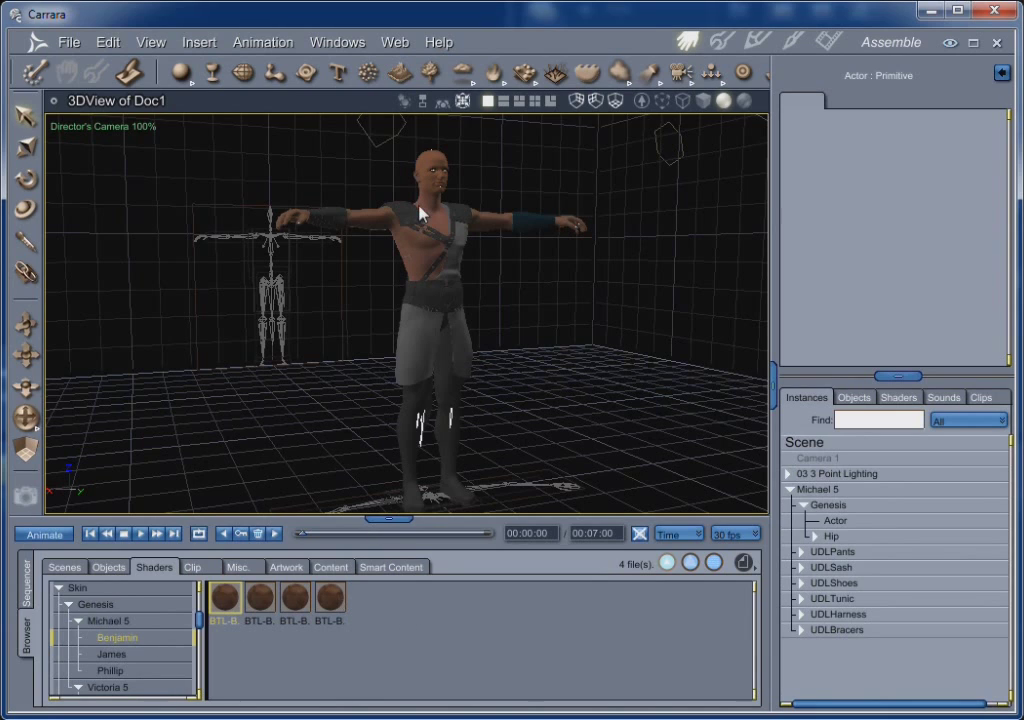
{"action": "left_click", "coordinate": [804, 506]}
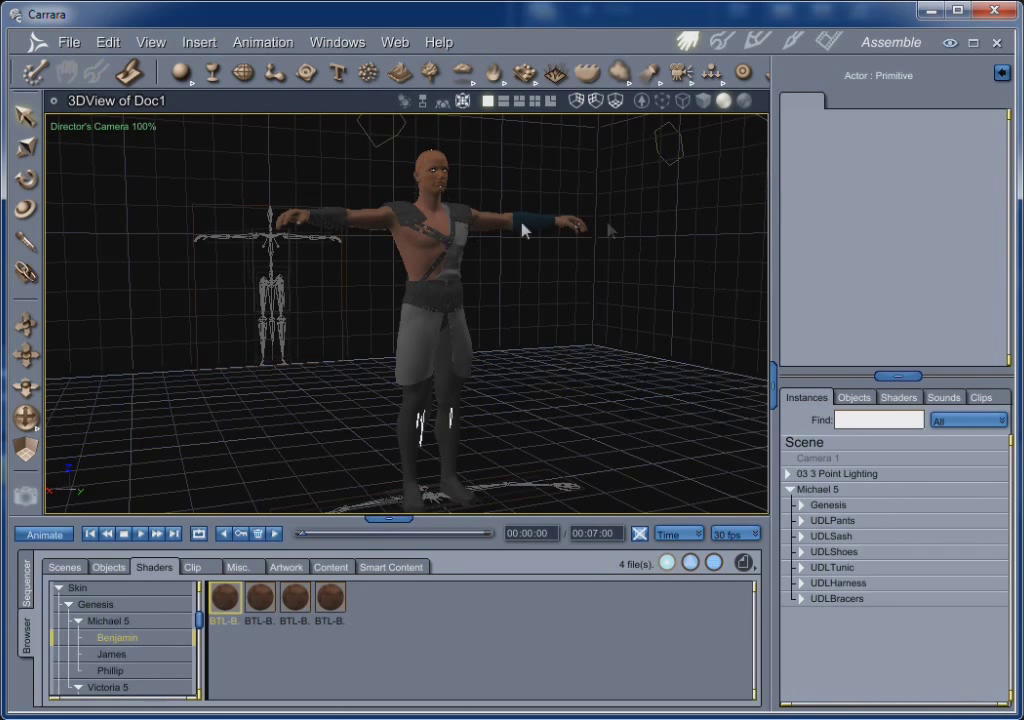
{"action": "left_click", "coordinate": [822, 508]}
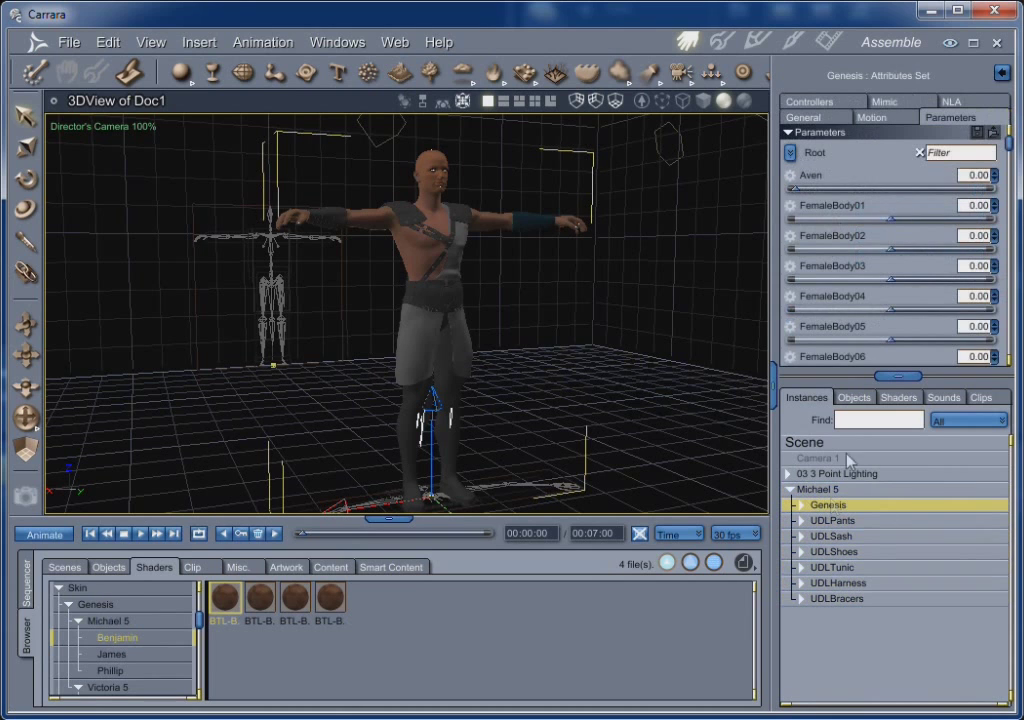
- Set Genesis Arms Up-Down to -0.90, Arms Front-Back to -0.15 and Shoulders Shrug to 0.03
{"action": "left_click_drag", "start_coordinate": [1006, 146], "coordinate": [1013, 320]}
{"action": "scroll", "coordinate": [919, 293], "scroll_direction": "up", "scroll_amount": 3}
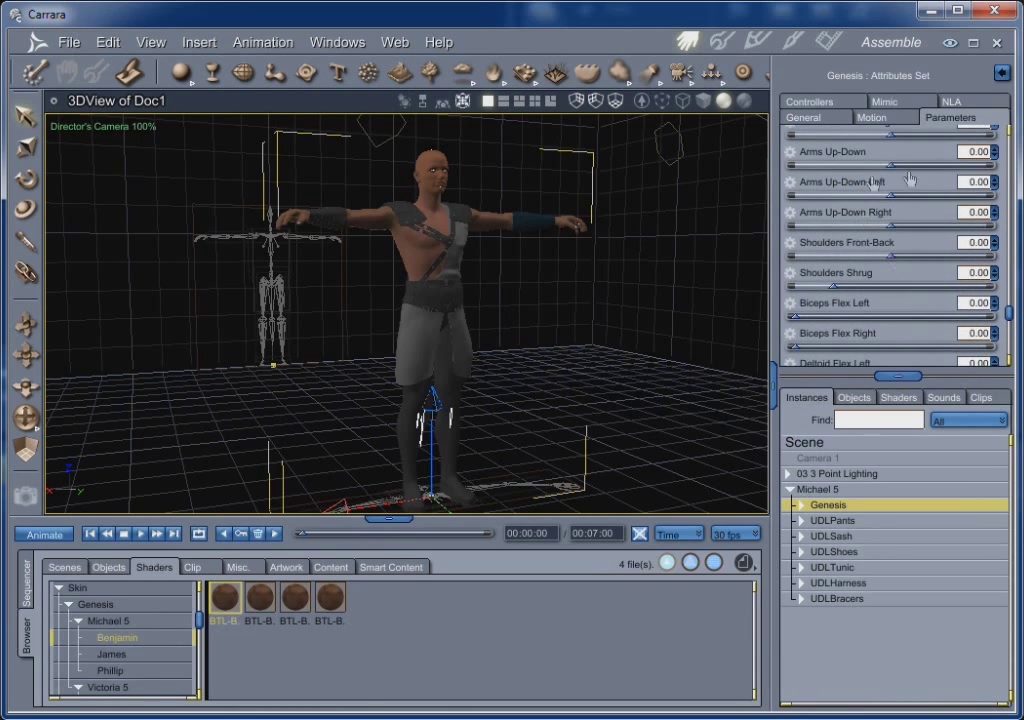
{"action": "left_click_drag", "start_coordinate": [872, 172], "coordinate": [807, 185]}
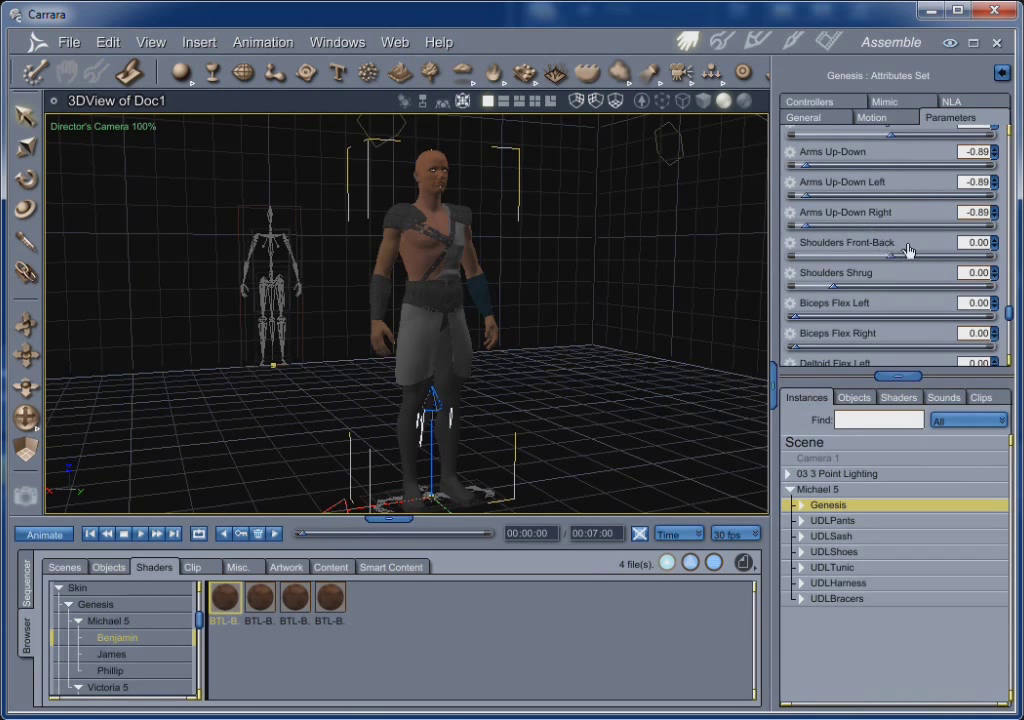
{"action": "scroll", "coordinate": [907, 250], "scroll_direction": "up", "scroll_amount": 4}
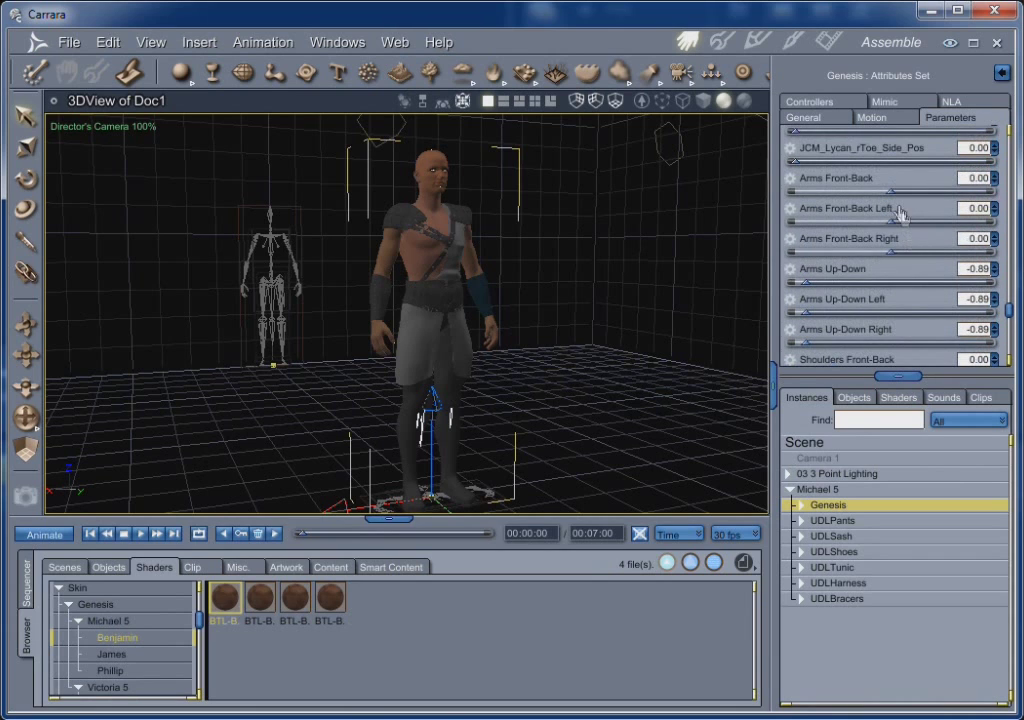
{"action": "mouse_move", "coordinate": [889, 197]}
{"action": "left_mouse_down"}
{"action": "mouse_move", "coordinate": [868, 199]}
{"action": "mouse_move", "coordinate": [876, 197]}
{"action": "left_mouse_up"}
{"action": "scroll", "coordinate": [899, 262], "scroll_direction": "down", "scroll_amount": 1}
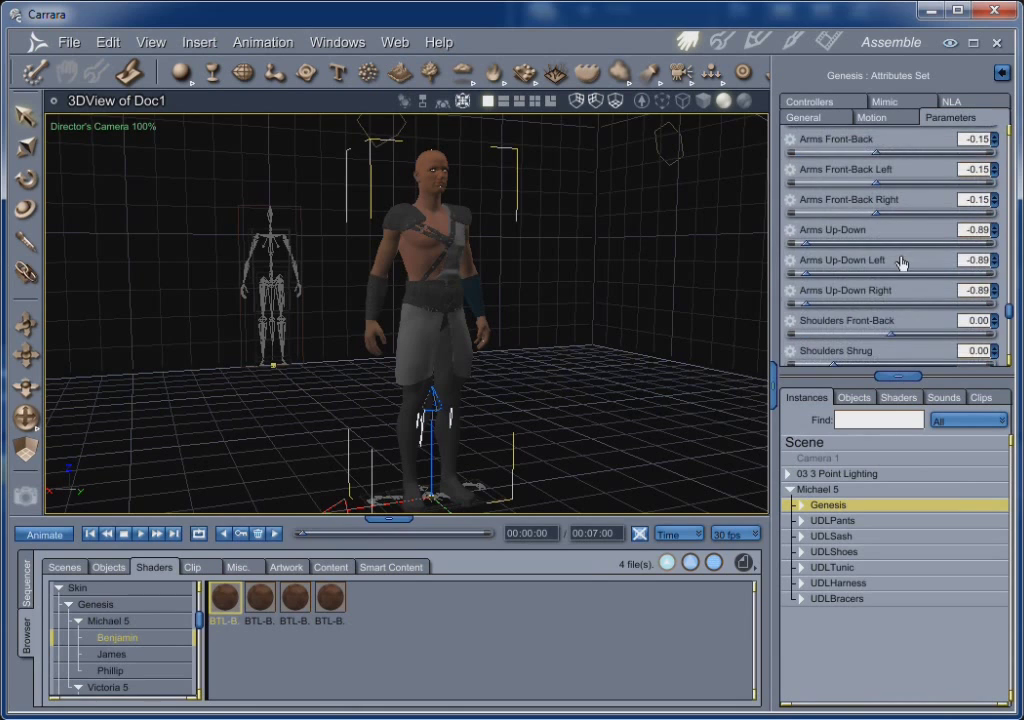
{"action": "scroll", "coordinate": [894, 297], "scroll_direction": "down", "scroll_amount": 1}
{"action": "mouse_move", "coordinate": [834, 329]}
{"action": "left_mouse_down"}
{"action": "mouse_move", "coordinate": [857, 329]}
{"action": "mouse_move", "coordinate": [846, 331]}
{"action": "left_mouse_up"}
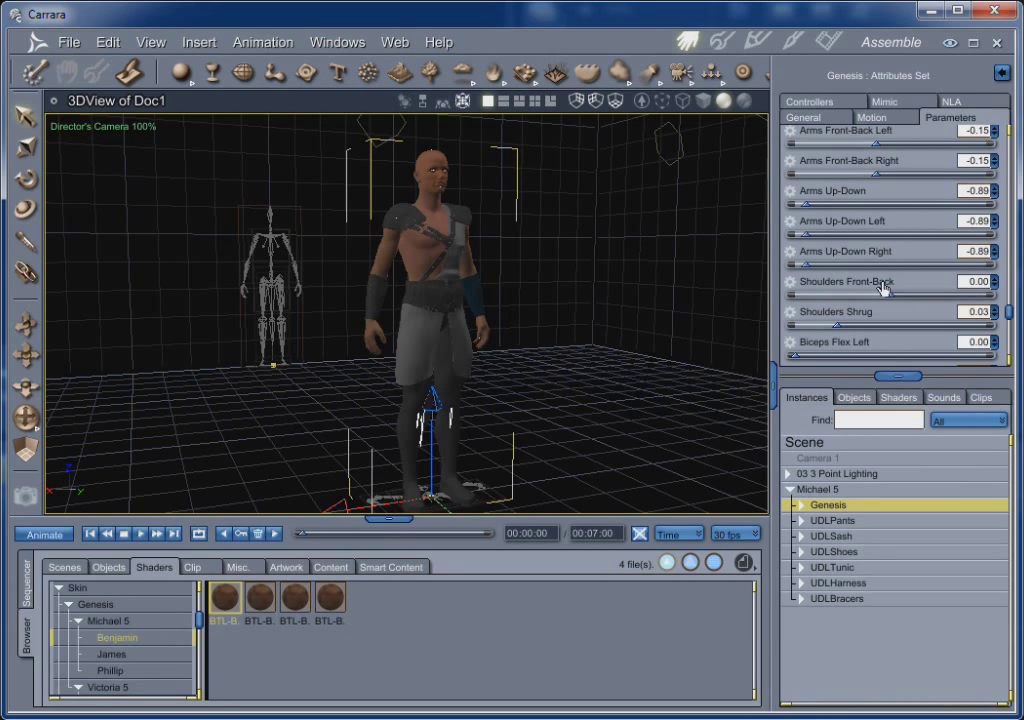
{"action": "scroll", "coordinate": [883, 287], "scroll_direction": "up", "scroll_amount": 1}
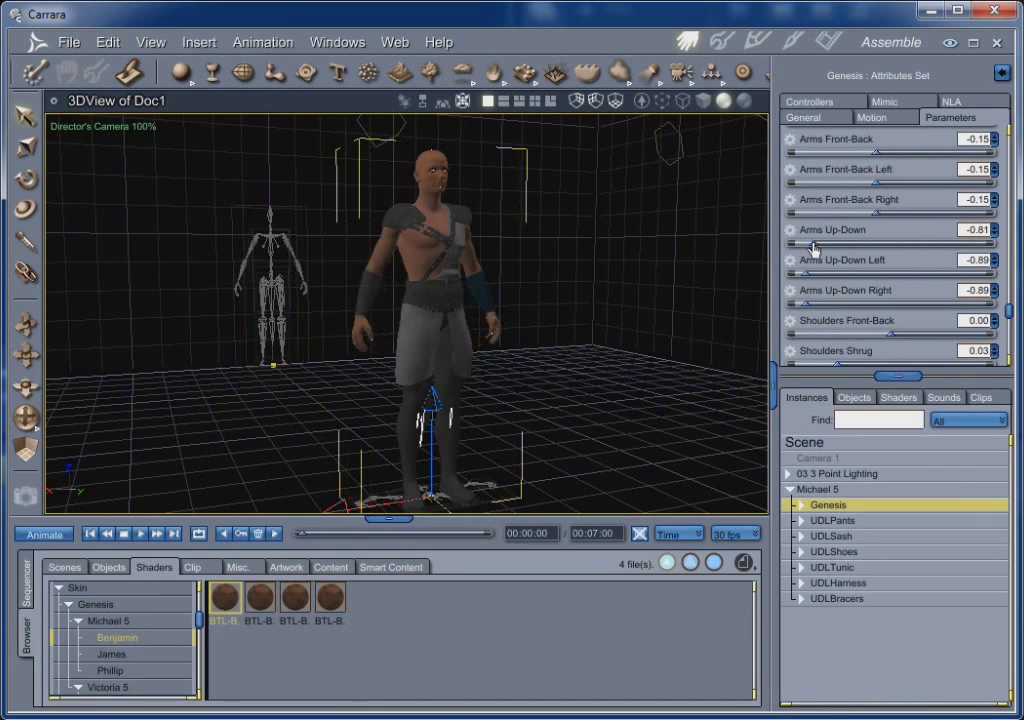
{"action": "left_click_drag", "start_coordinate": [806, 247], "coordinate": [806, 248]}
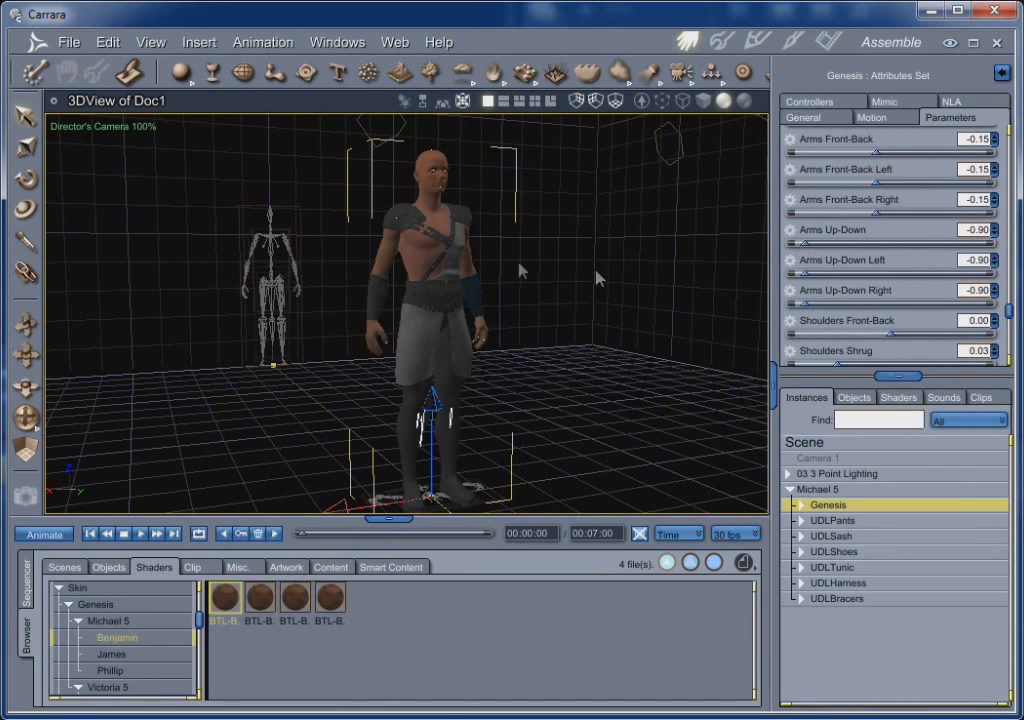
- Look through Camera 1 with the production frame shown in the 3D view
{"action": "left_click", "coordinate": [105, 127]}
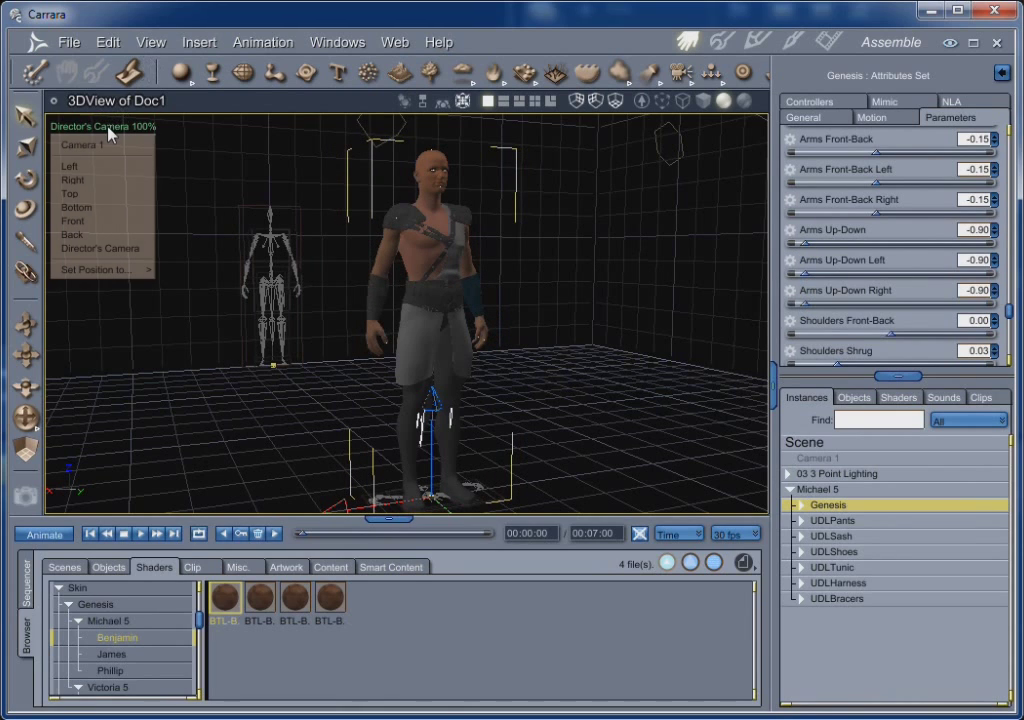
{"action": "left_click", "coordinate": [110, 144]}
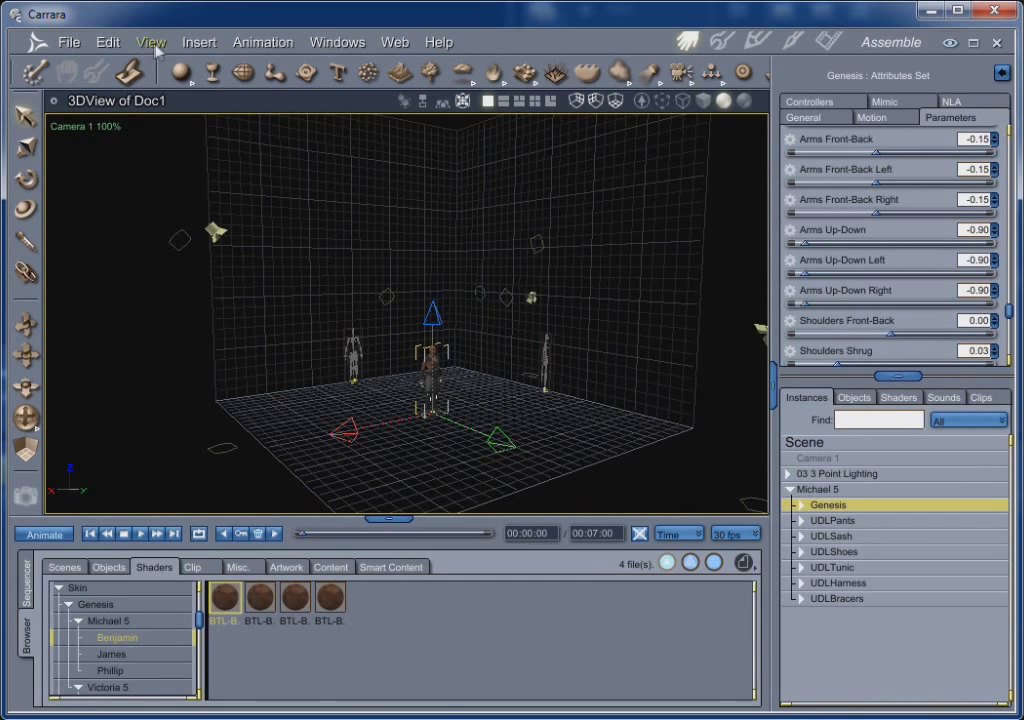
{"action": "left_click", "coordinate": [148, 43]}
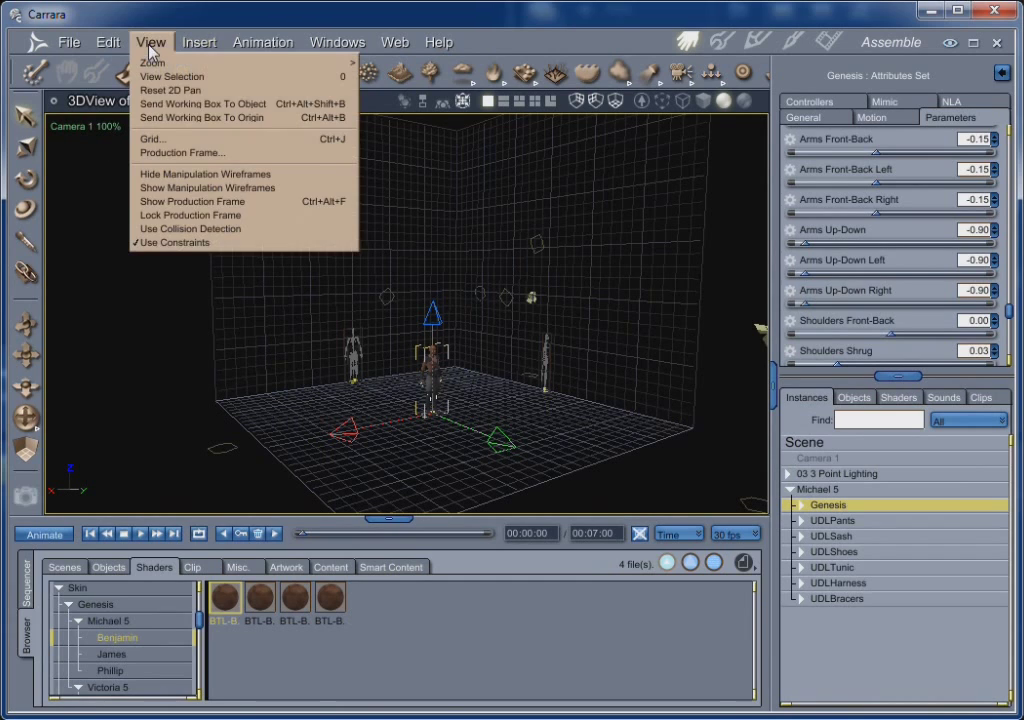
{"action": "left_click", "coordinate": [185, 201]}
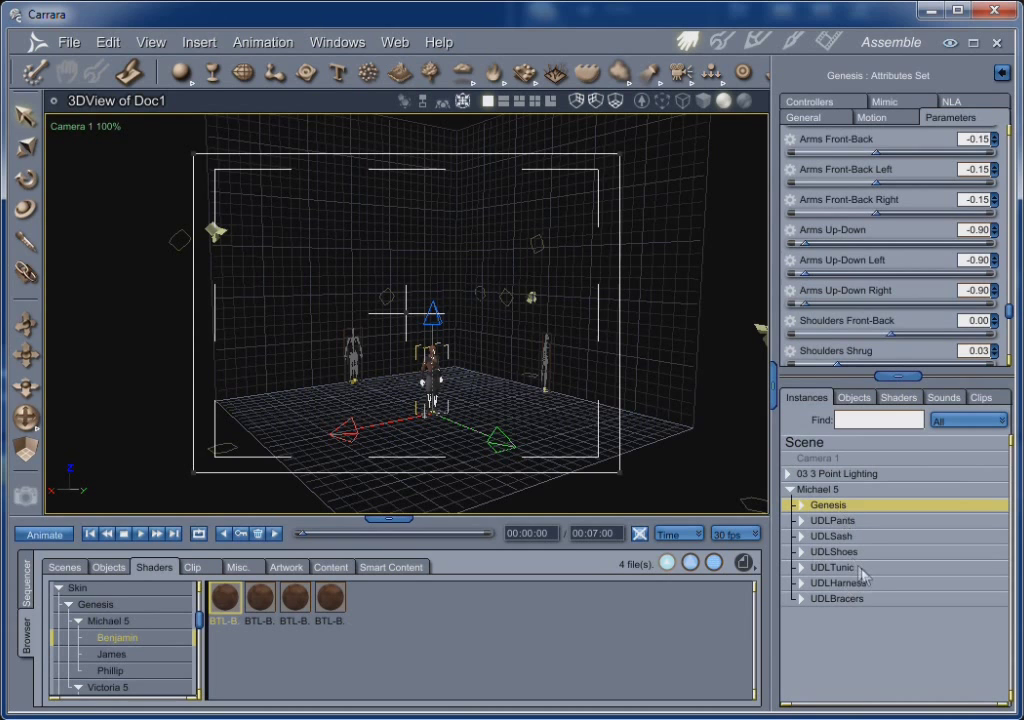
- Zoom and orbit Camera 1 to frame the figure close-up, then start the render
{"action": "key", "text": "ctrl+shift+c"}
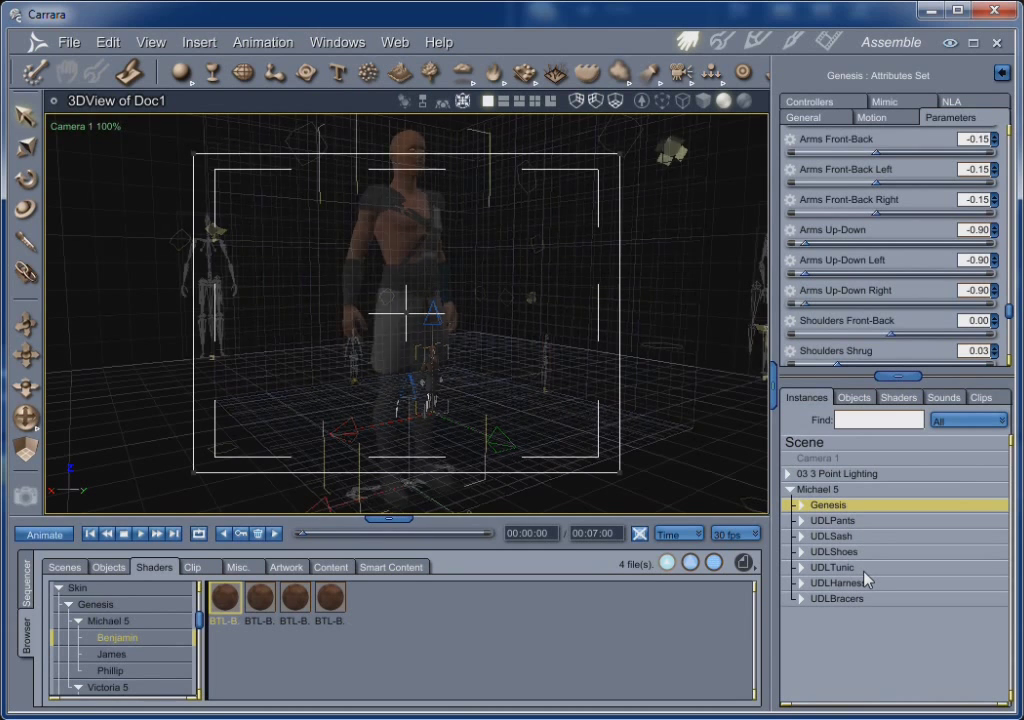
{"action": "scroll", "coordinate": [457, 366], "scroll_direction": "up", "scroll_amount": 5}
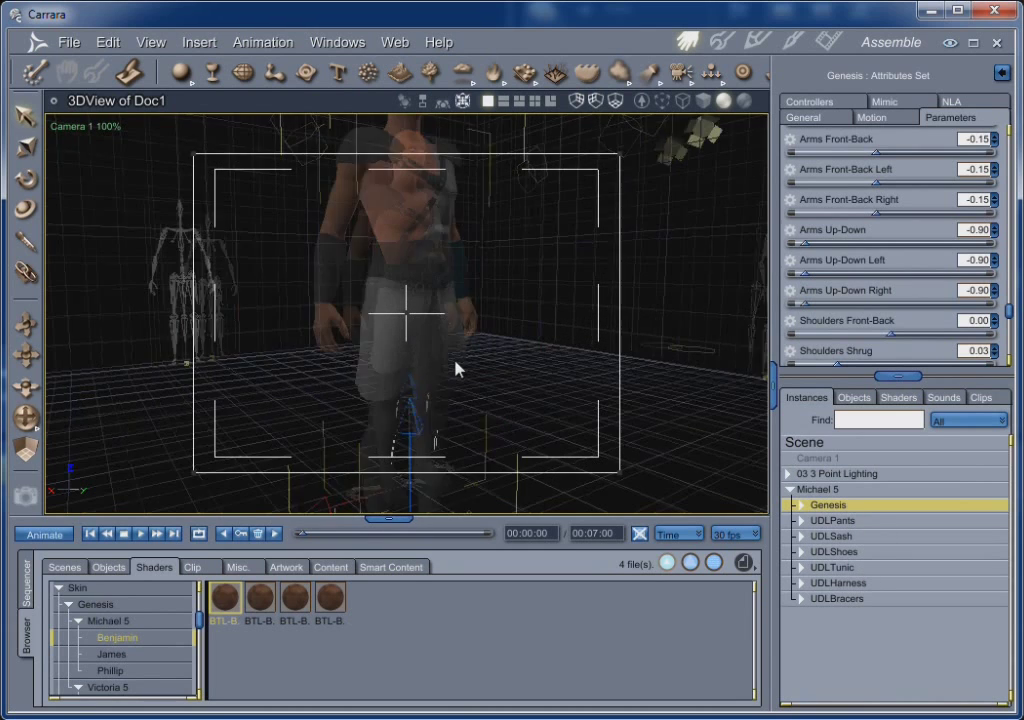
{"action": "scroll", "coordinate": [407, 313], "scroll_direction": "down", "scroll_amount": 5}
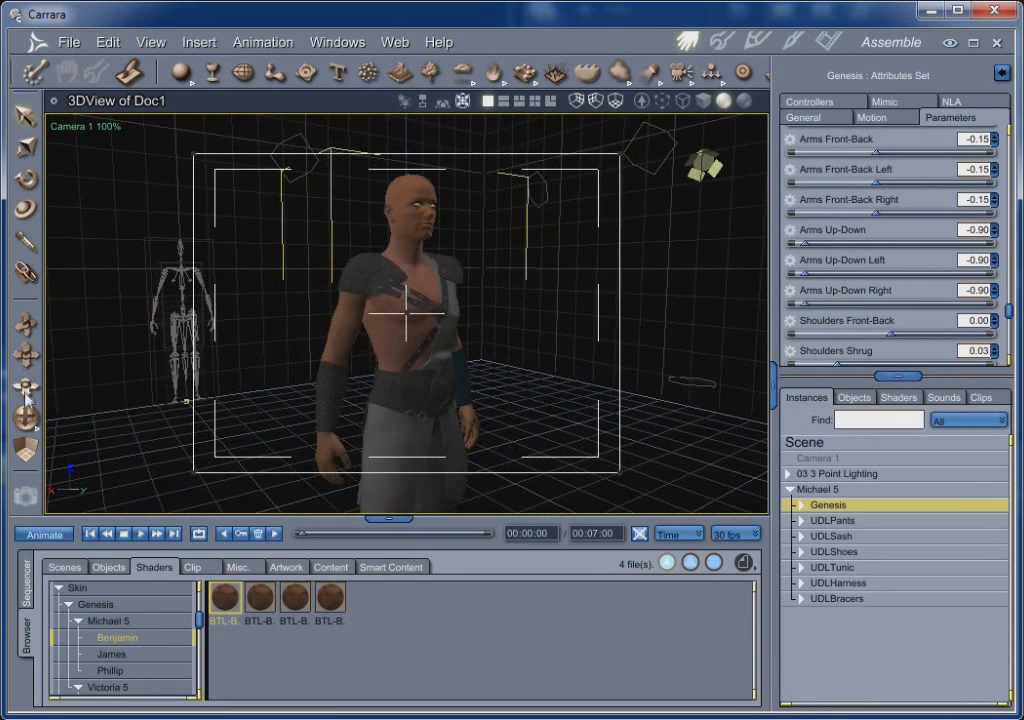
{"action": "left_click_drag", "start_coordinate": [28, 348], "coordinate": [66, 348]}
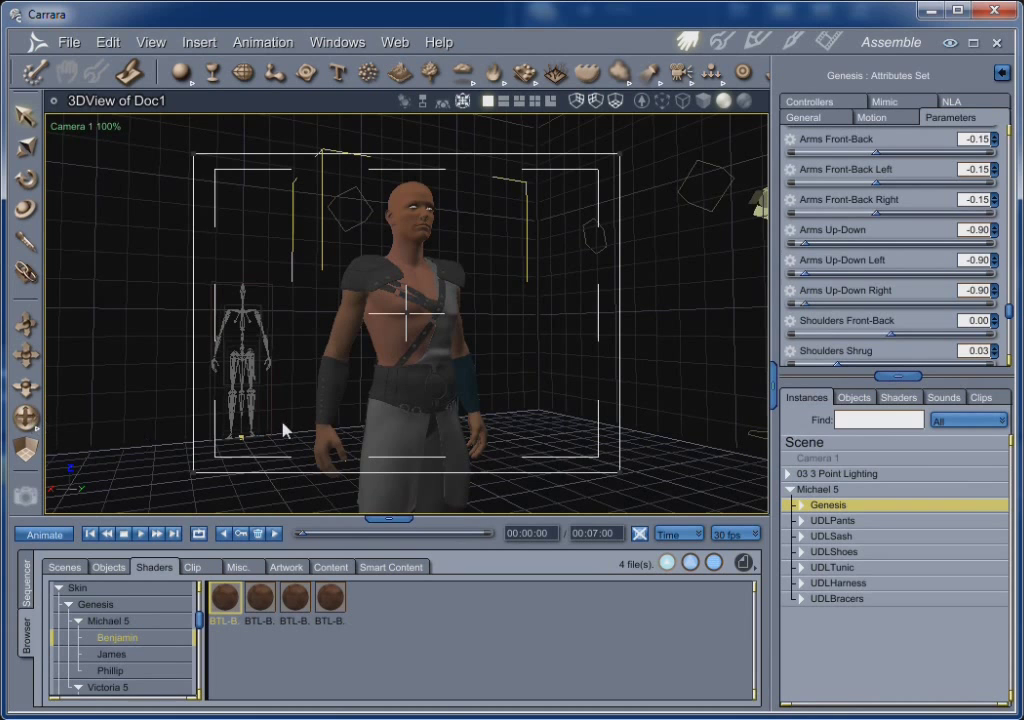
{"action": "key", "text": "ctrl+r"}
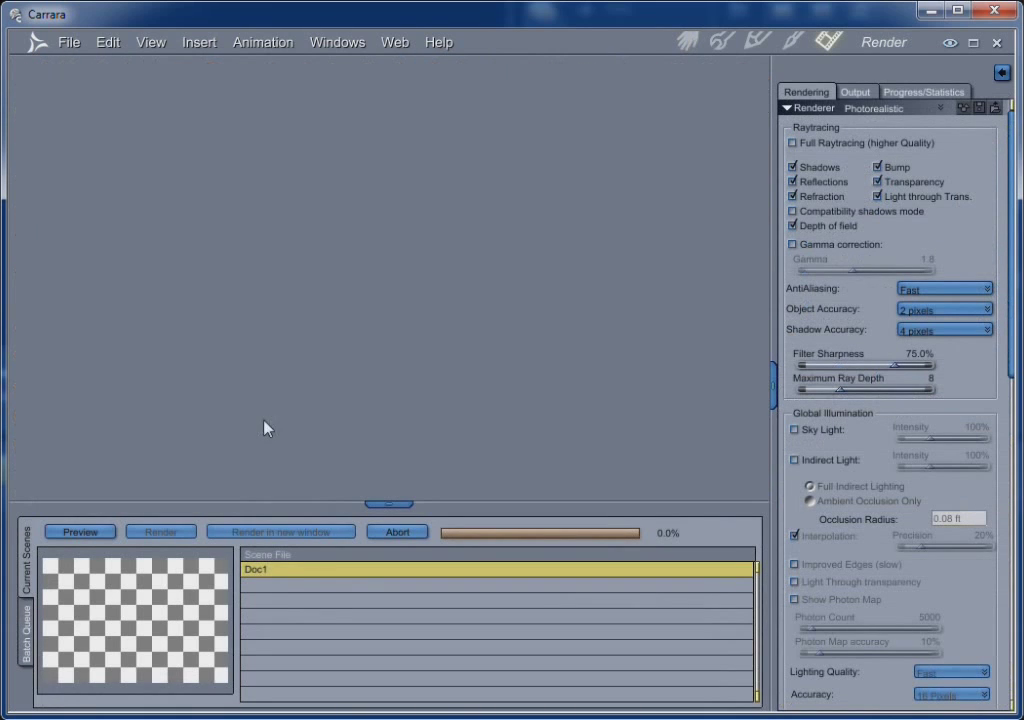
- Move the Doc2 render window to the top-left and enlarge it to show the whole figure
{"action": "left_click_drag", "start_coordinate": [389, 503], "coordinate": [397, 607]}
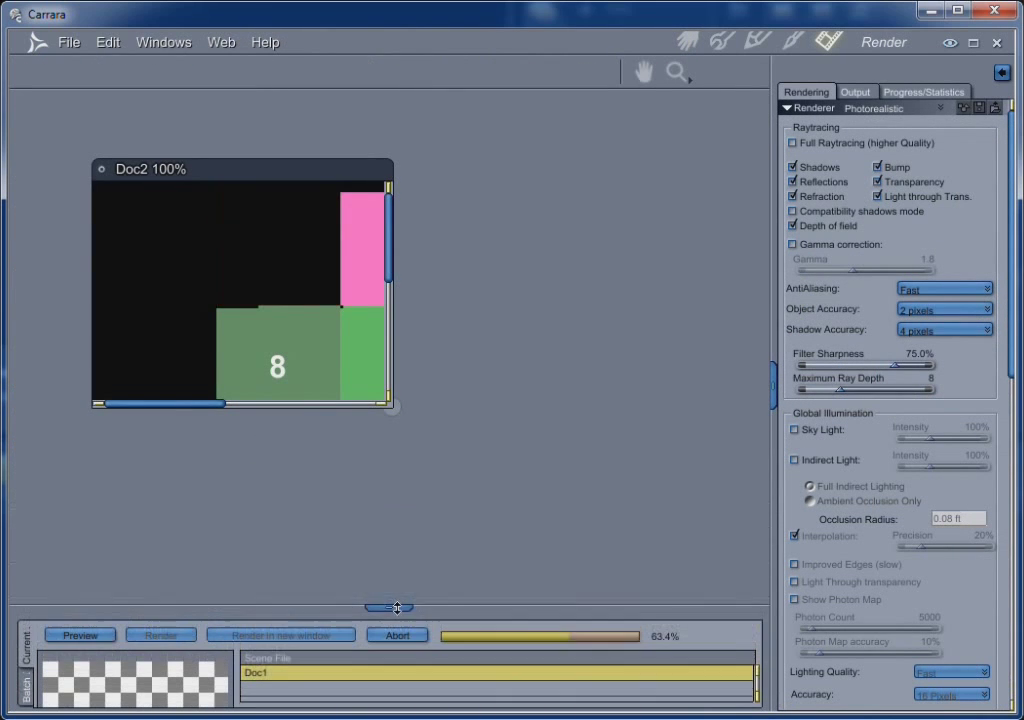
{"action": "left_click_drag", "start_coordinate": [237, 178], "coordinate": [190, 105]}
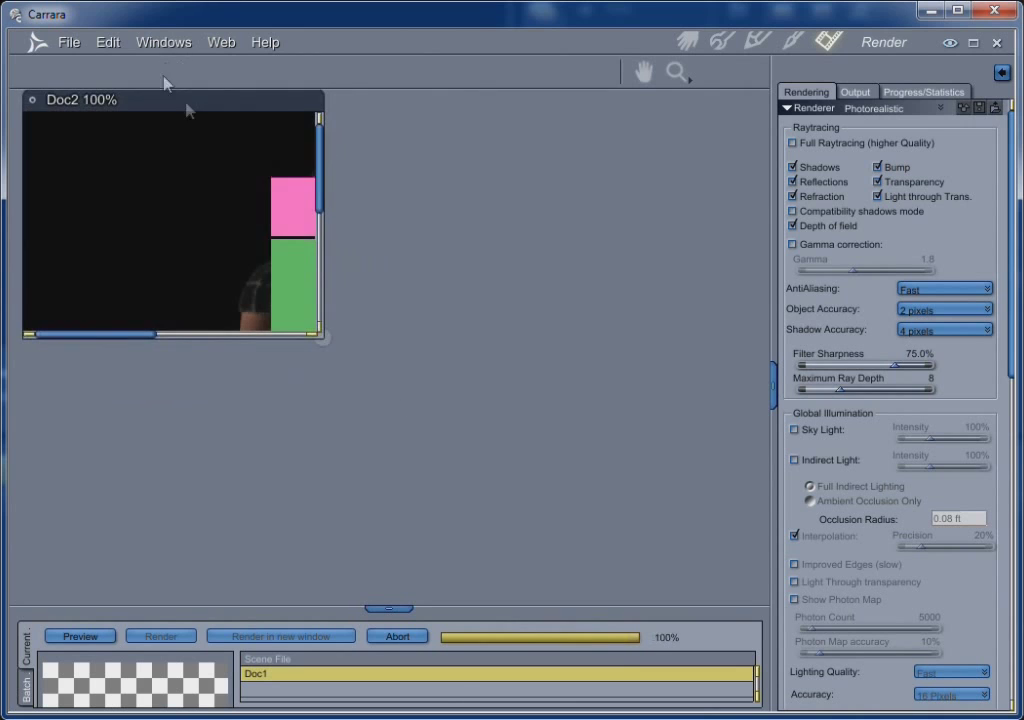
{"action": "left_click_drag", "start_coordinate": [324, 342], "coordinate": [735, 607]}
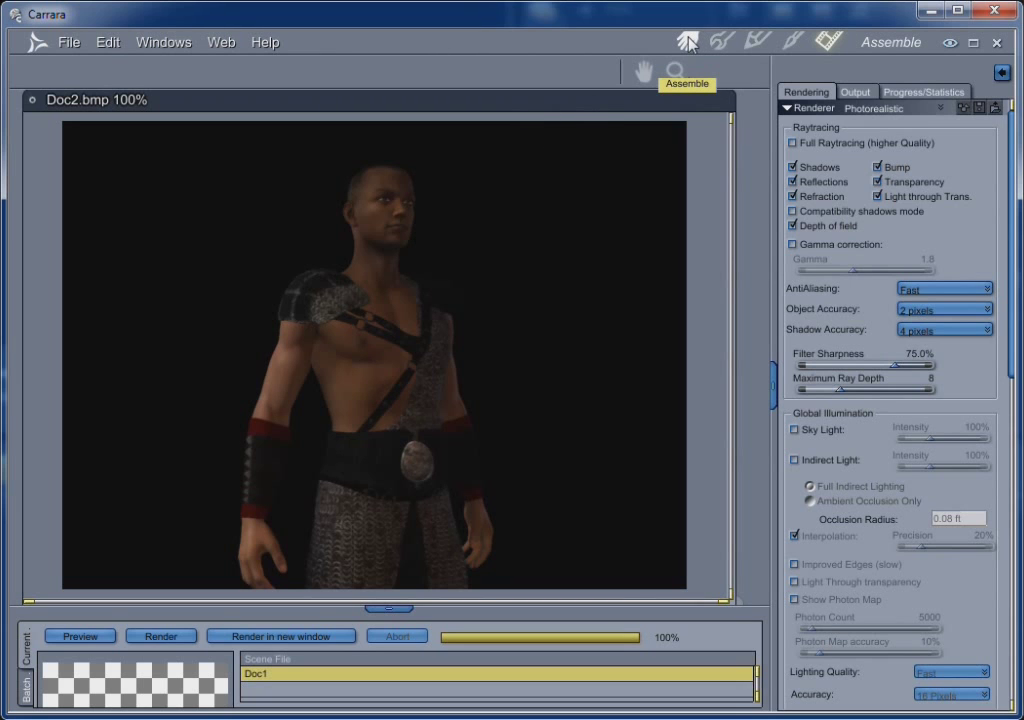
{"action": "left_click", "coordinate": [688, 42]}
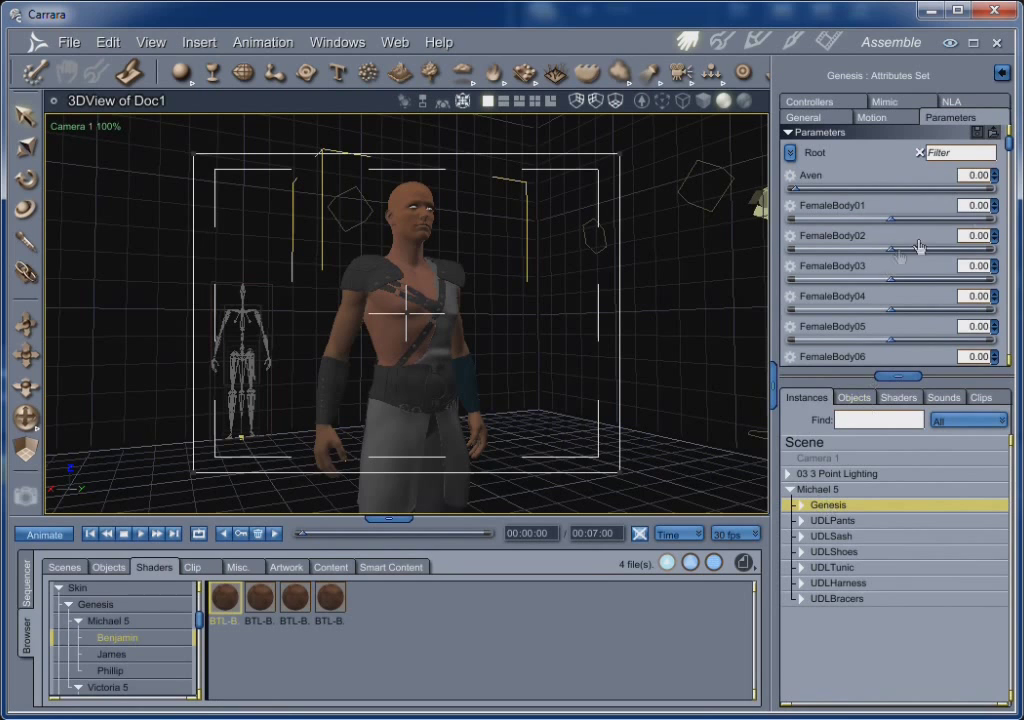
- Expand Genesis > Hip in the Instances tree, select the Neck and rotate it slightly
{"action": "scroll", "coordinate": [993, 287], "scroll_direction": "down", "scroll_amount": 10}
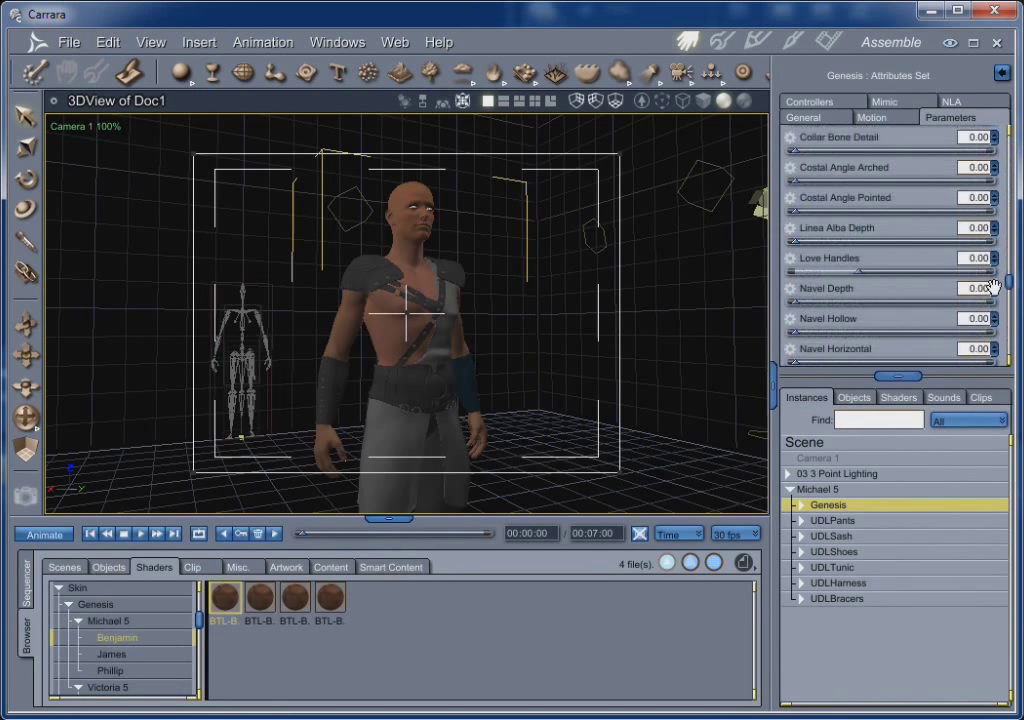
{"action": "scroll", "coordinate": [993, 287], "scroll_direction": "up", "scroll_amount": 12}
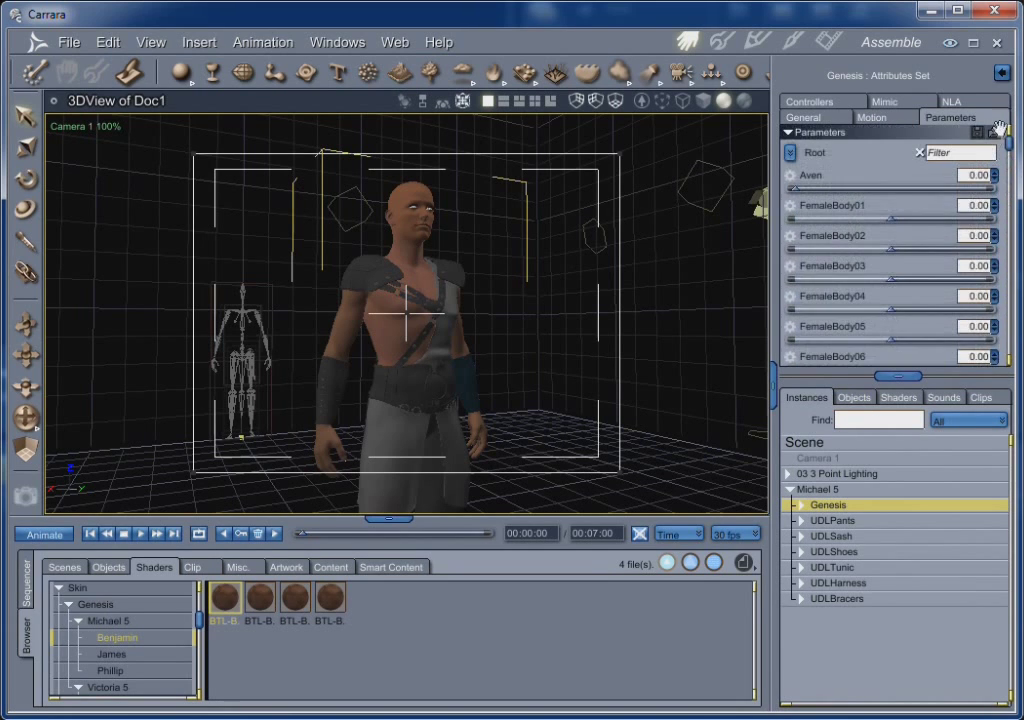
{"action": "left_click", "coordinate": [801, 505]}
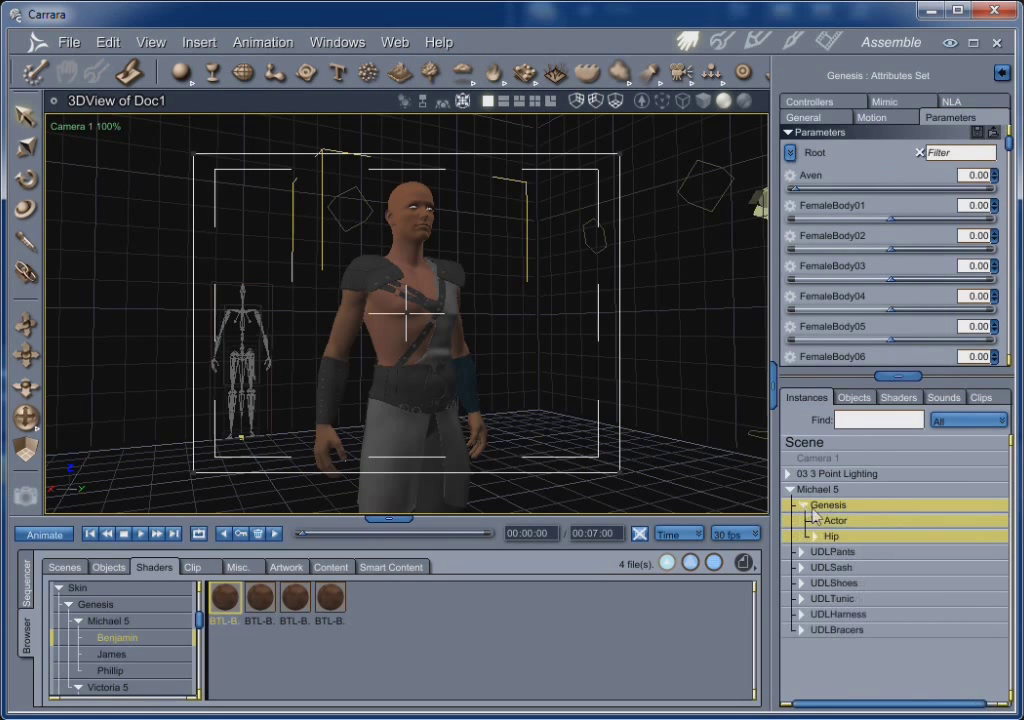
{"action": "left_click", "coordinate": [817, 539]}
{"action": "scroll", "coordinate": [898, 610], "scroll_direction": "down", "scroll_amount": 5}
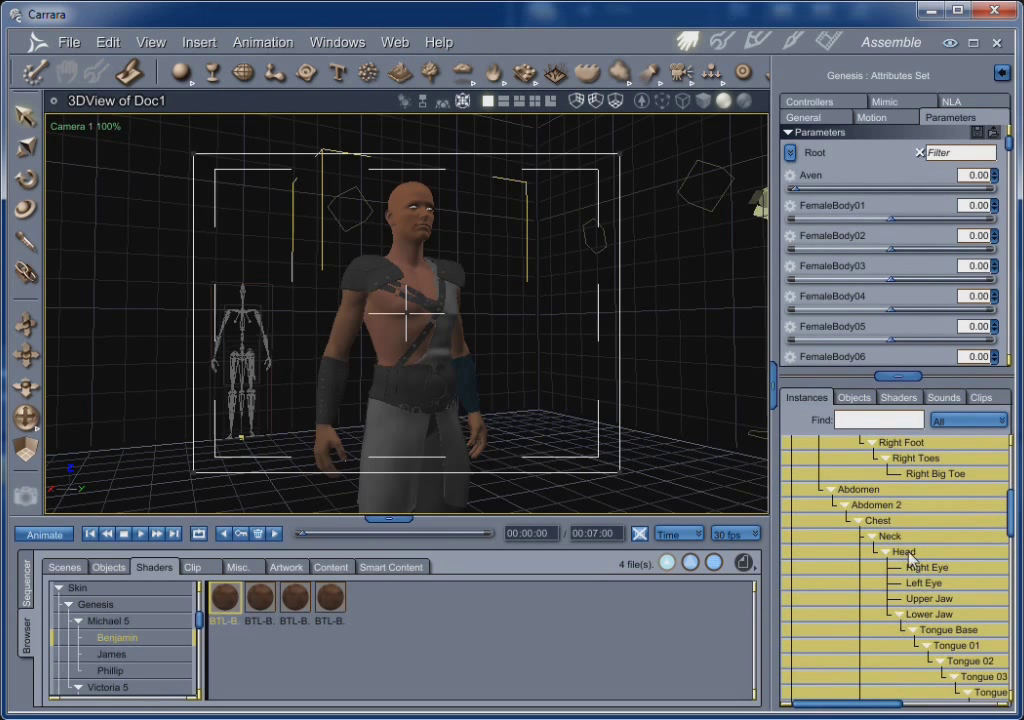
{"action": "left_click", "coordinate": [893, 537]}
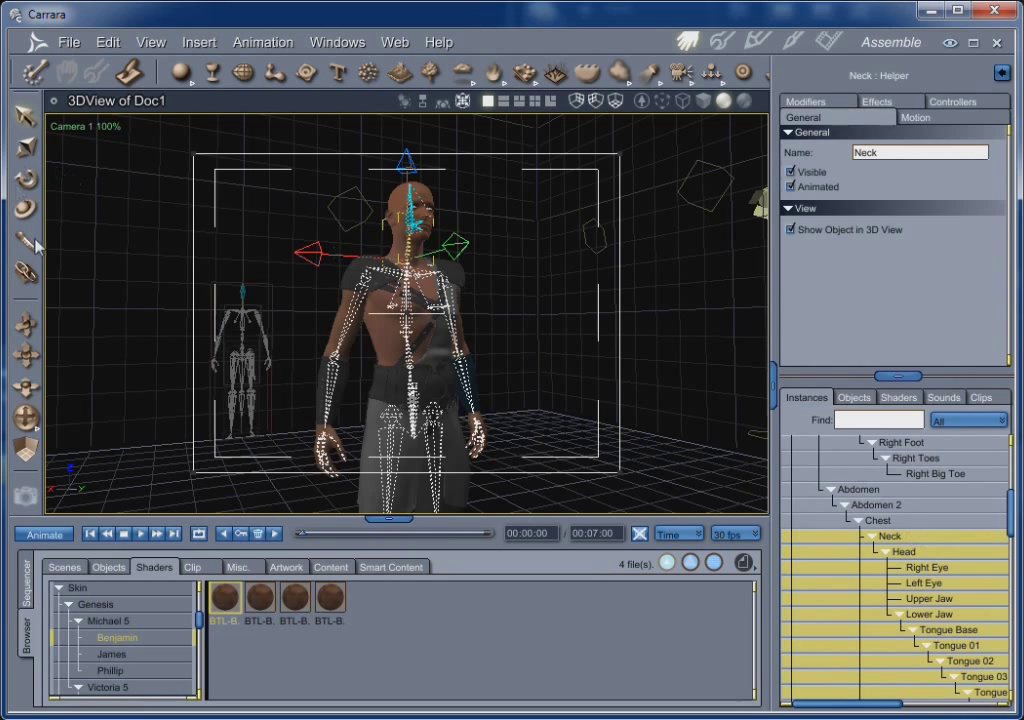
{"action": "left_click", "coordinate": [27, 180]}
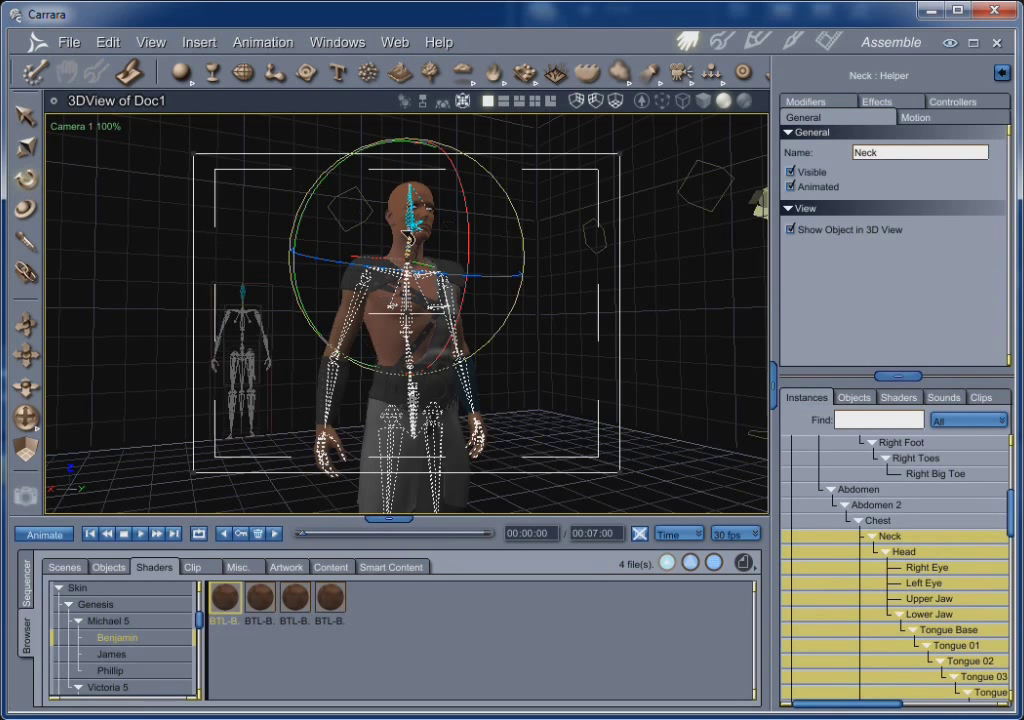
{"action": "left_click_drag", "start_coordinate": [409, 237], "coordinate": [424, 214]}
- Move the Director's Camera to Camera 1's position, then rotate neck and head to face forward
{"action": "left_click", "coordinate": [72, 126]}
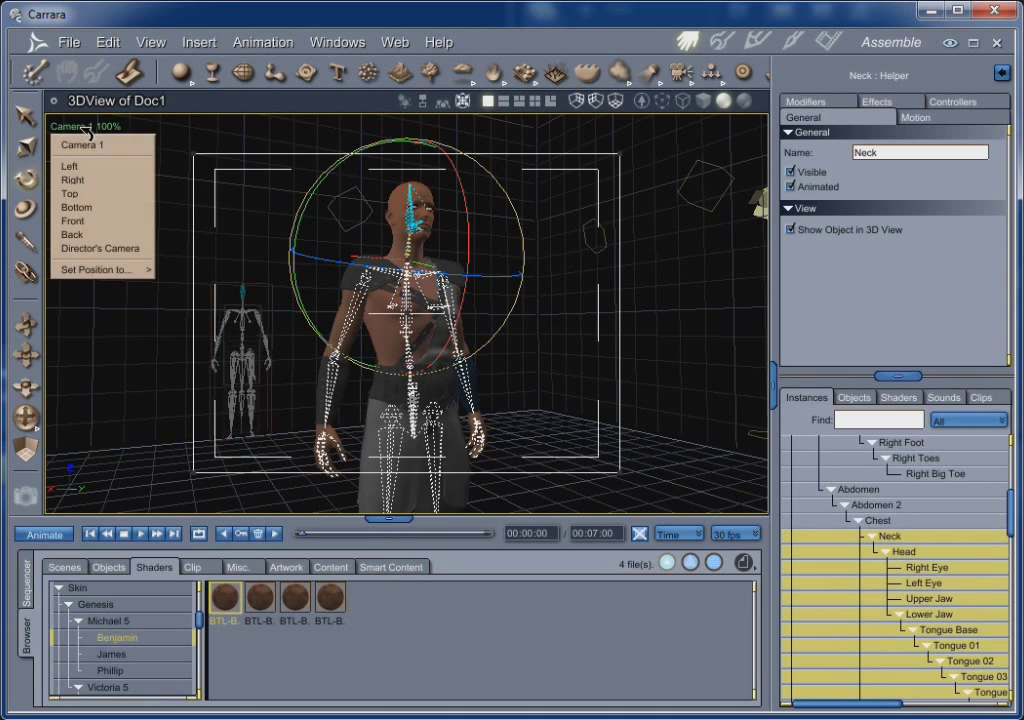
{"action": "left_click", "coordinate": [92, 248]}
{"action": "left_click", "coordinate": [80, 126]}
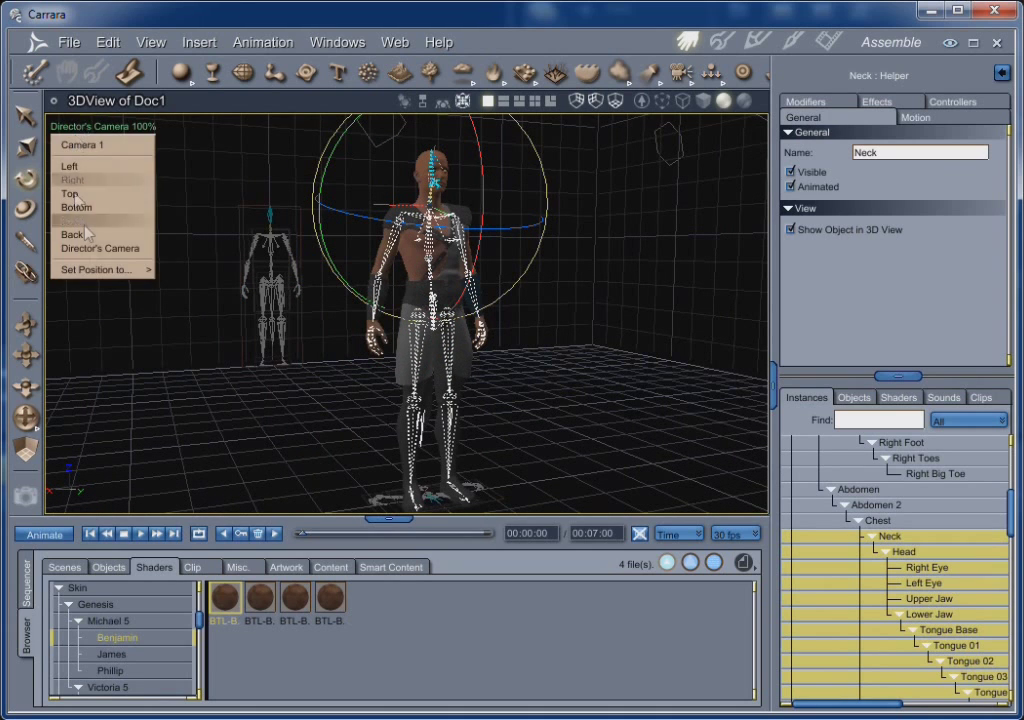
{"action": "mouse_move", "coordinate": [92, 270]}
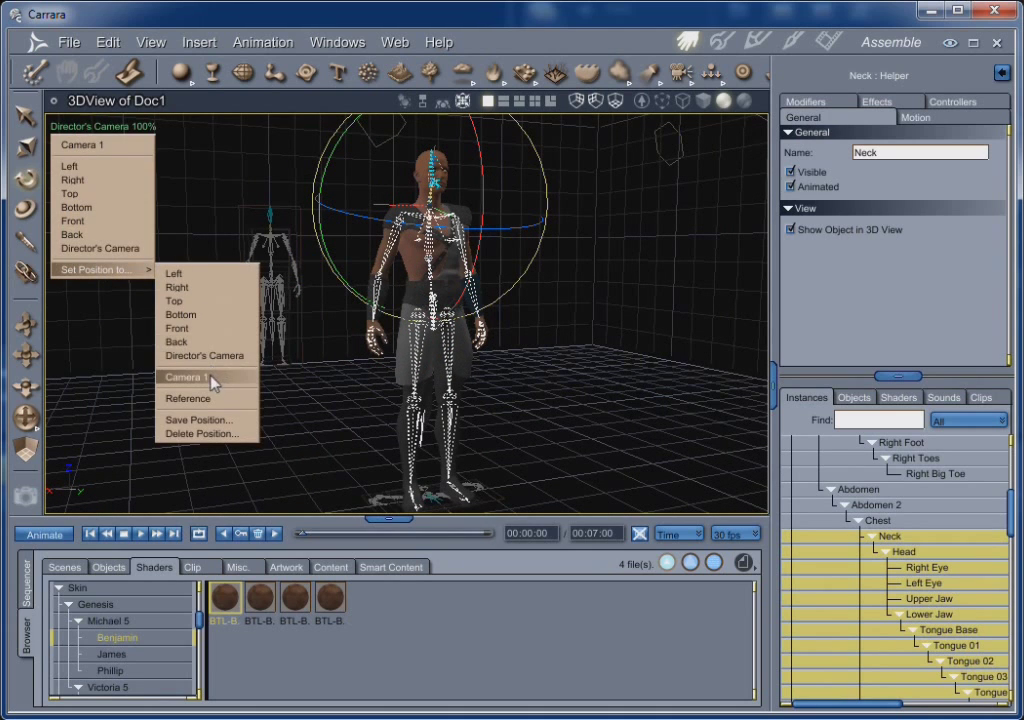
{"action": "left_click", "coordinate": [185, 377]}
{"action": "left_click_drag", "start_coordinate": [392, 176], "coordinate": [263, 208]}
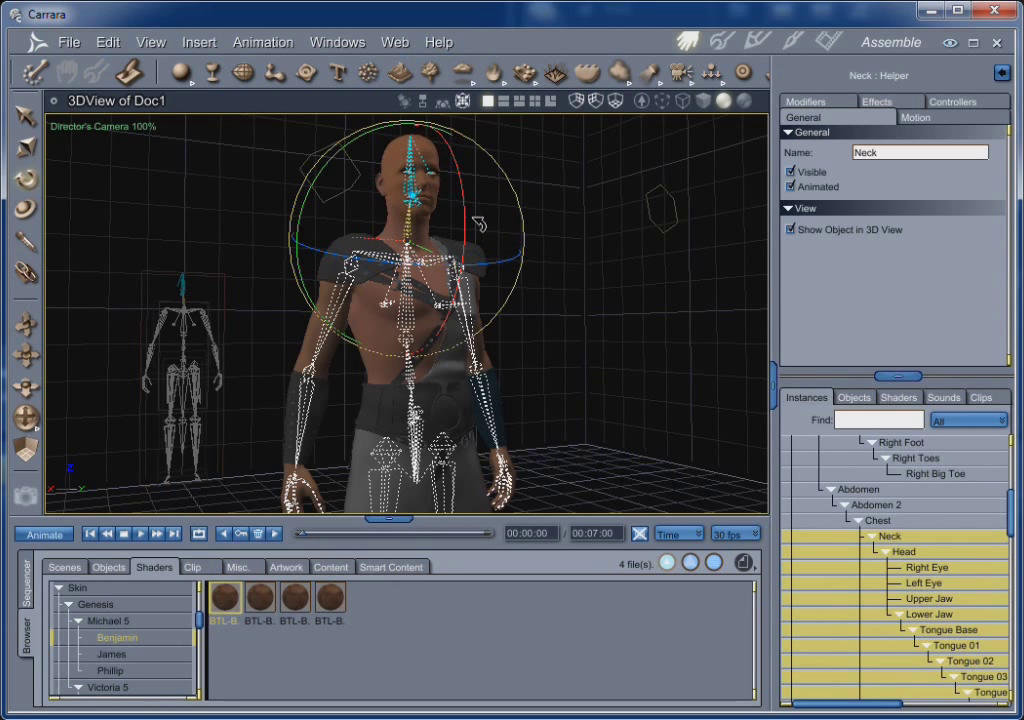
{"action": "left_click", "coordinate": [441, 172]}
{"action": "left_click_drag", "start_coordinate": [450, 240], "coordinate": [497, 228]}
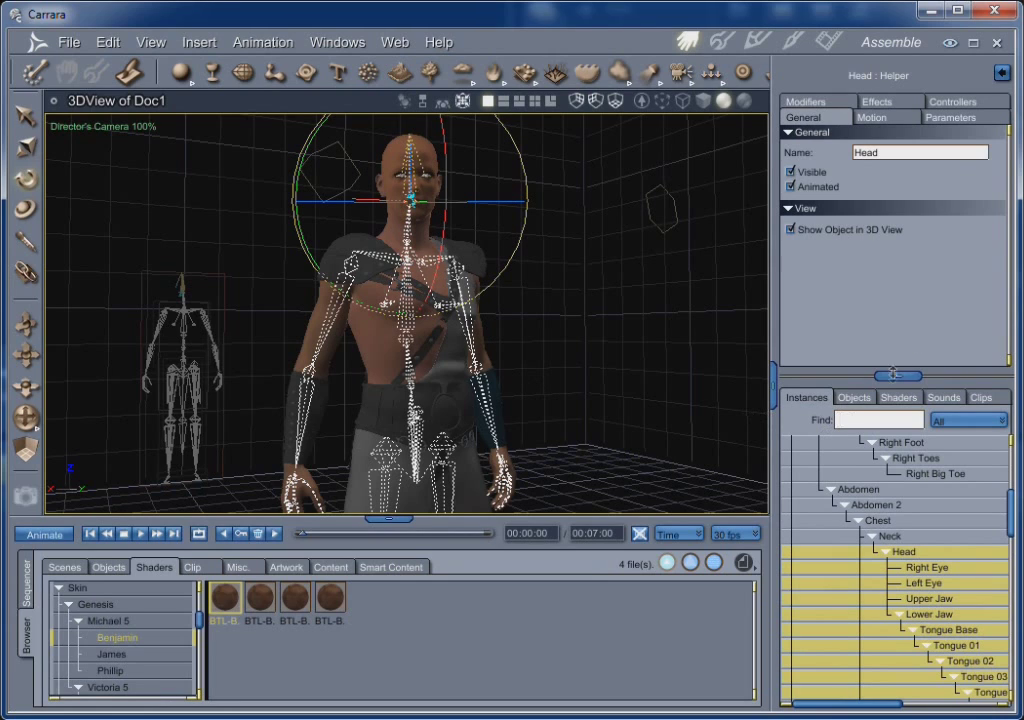
- Show the Head's Expressions parameter group in the Parameters tab
{"action": "left_click", "coordinate": [968, 118]}
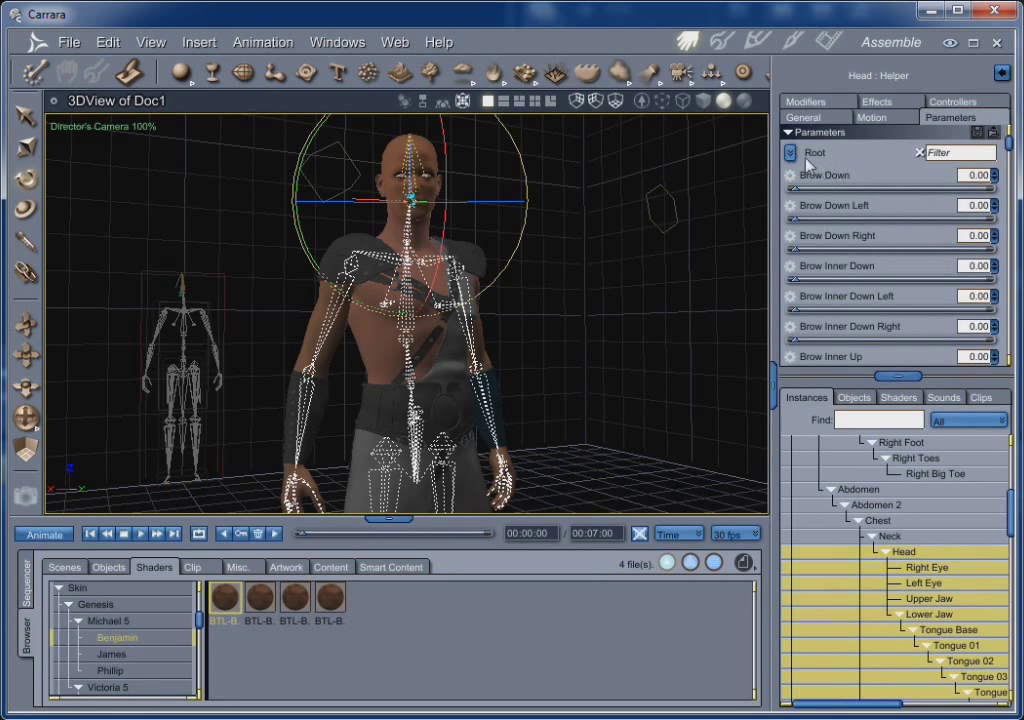
{"action": "left_click", "coordinate": [791, 153]}
{"action": "left_click", "coordinate": [816, 171]}
{"action": "left_click", "coordinate": [791, 153]}
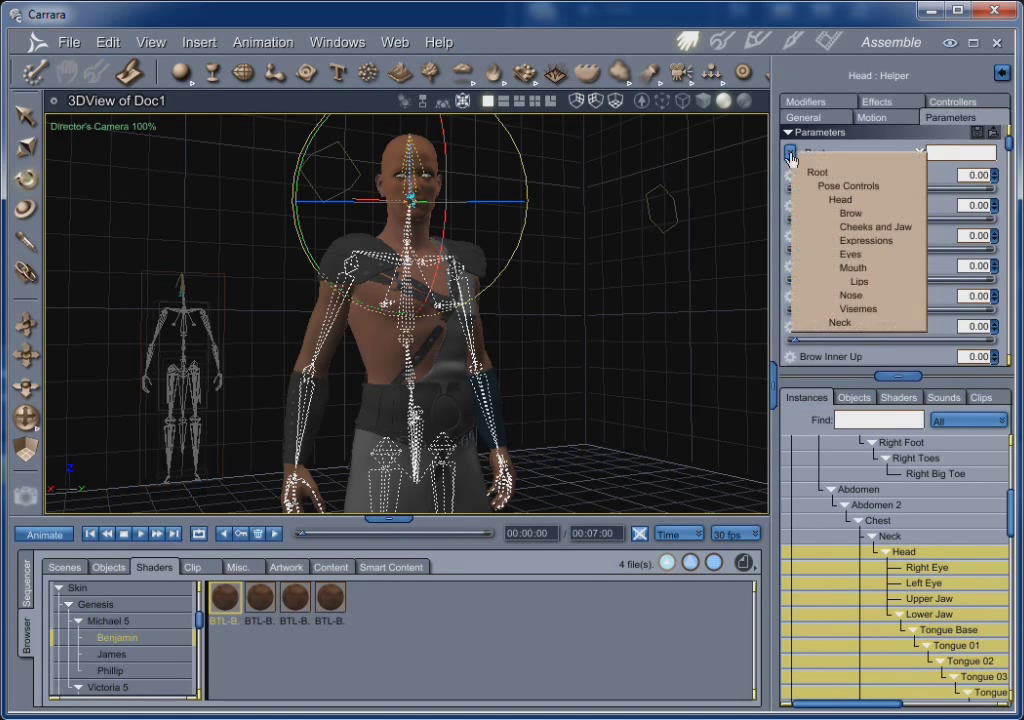
{"action": "left_click", "coordinate": [877, 241]}
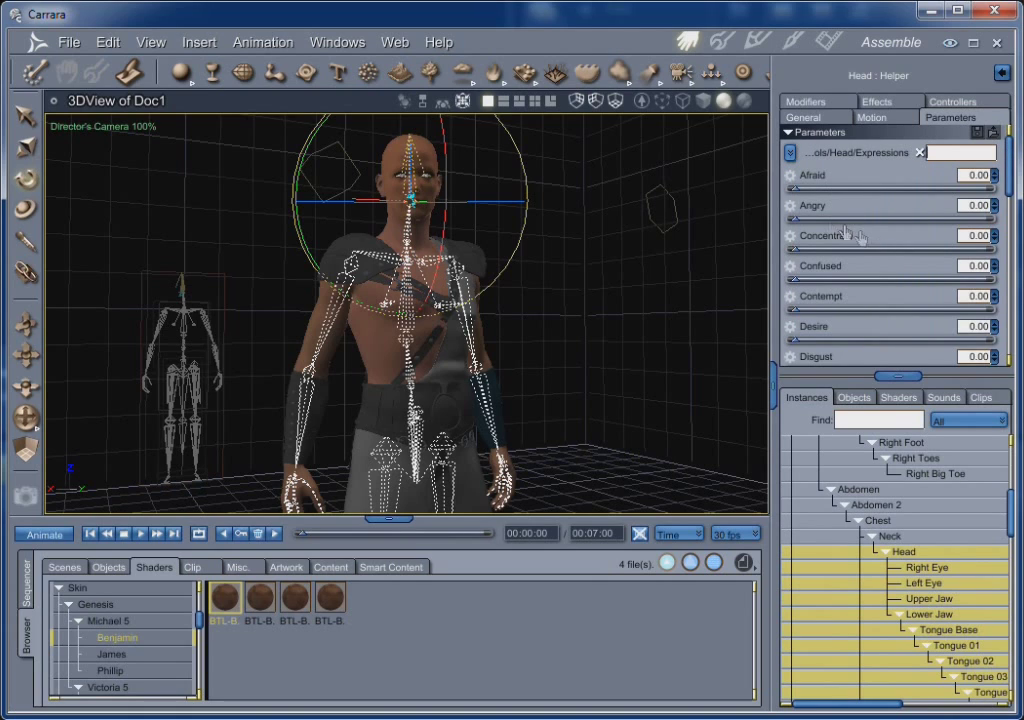
- Set the expression dials to Angry 0.26, Disgust 0.35 and Pain 0.18 for a scowl
{"action": "left_click_drag", "start_coordinate": [794, 219], "coordinate": [842, 224]}
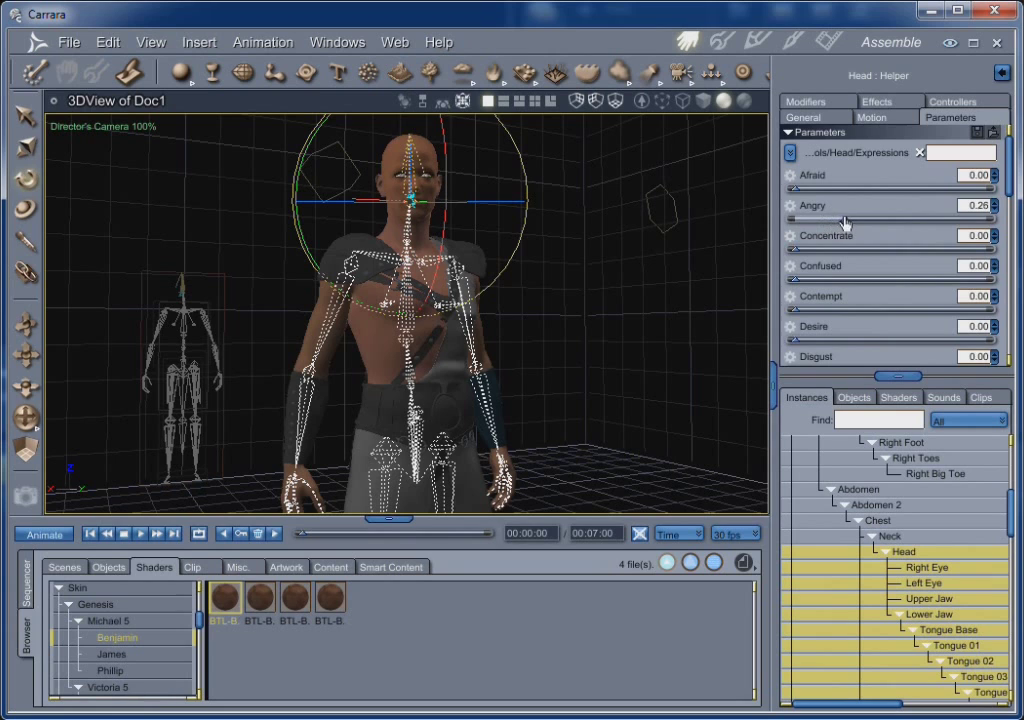
{"action": "scroll", "coordinate": [849, 290], "scroll_direction": "down", "scroll_amount": 1}
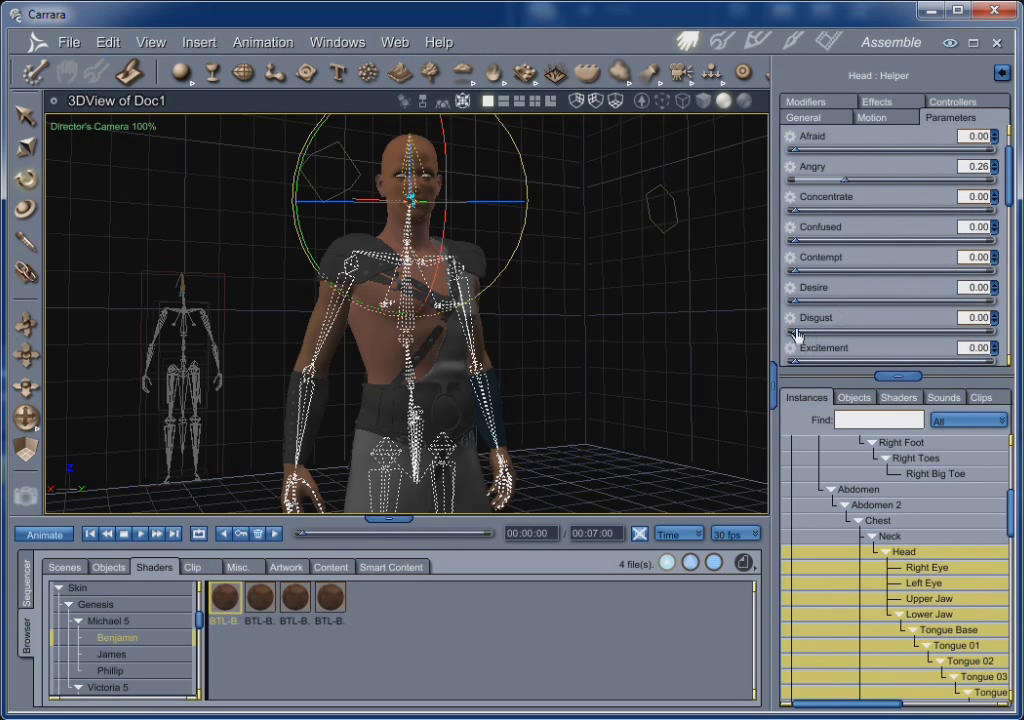
{"action": "left_click_drag", "start_coordinate": [796, 334], "coordinate": [866, 331]}
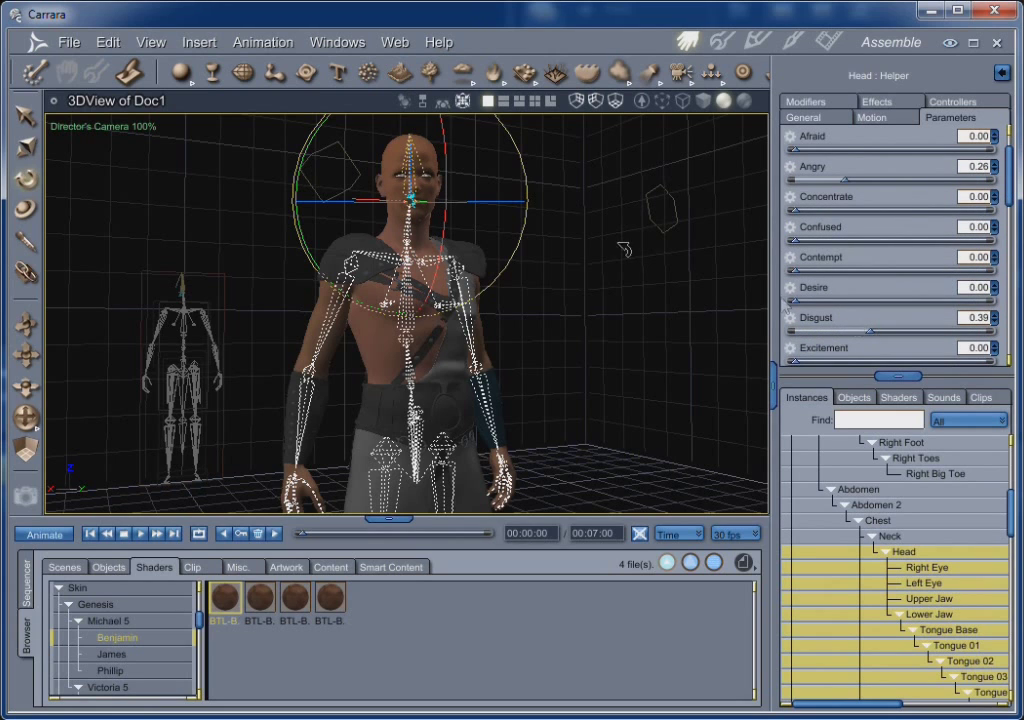
{"action": "scroll", "coordinate": [640, 225], "scroll_direction": "up", "scroll_amount": 2}
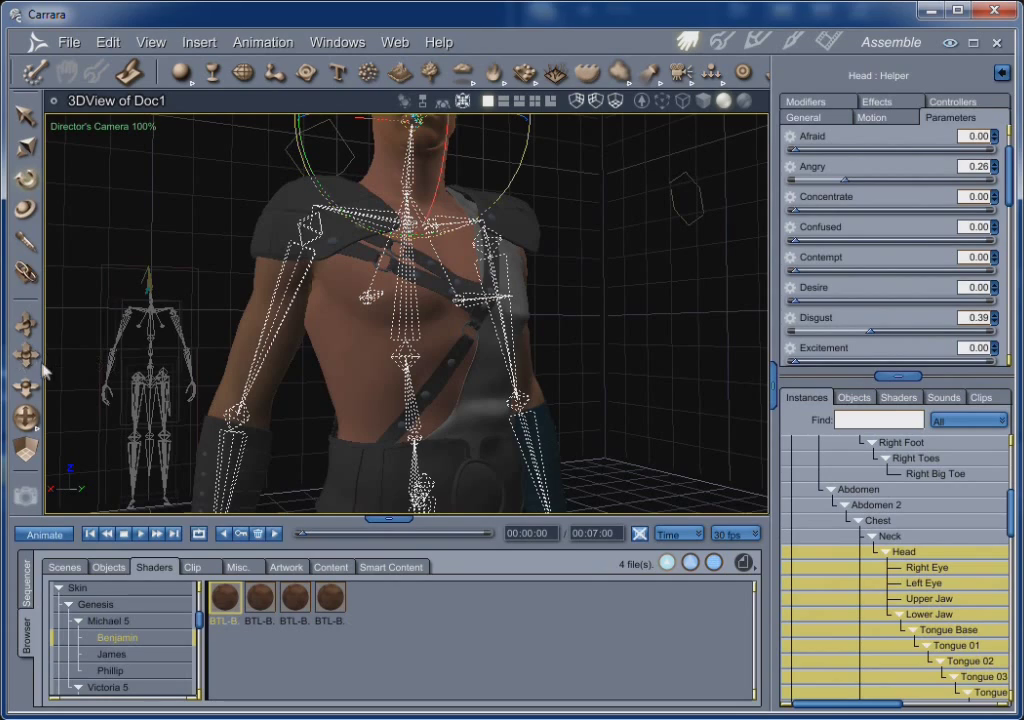
{"action": "key", "text": "ctrl+z"}
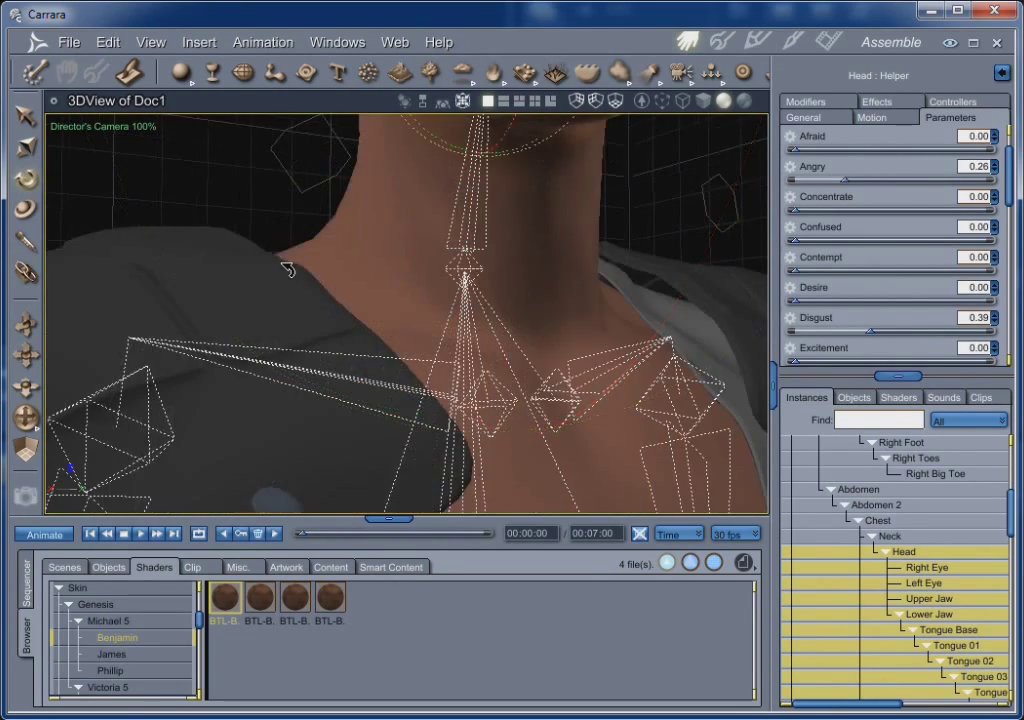
{"action": "left_click_drag", "start_coordinate": [52, 422], "coordinate": [62, 417]}
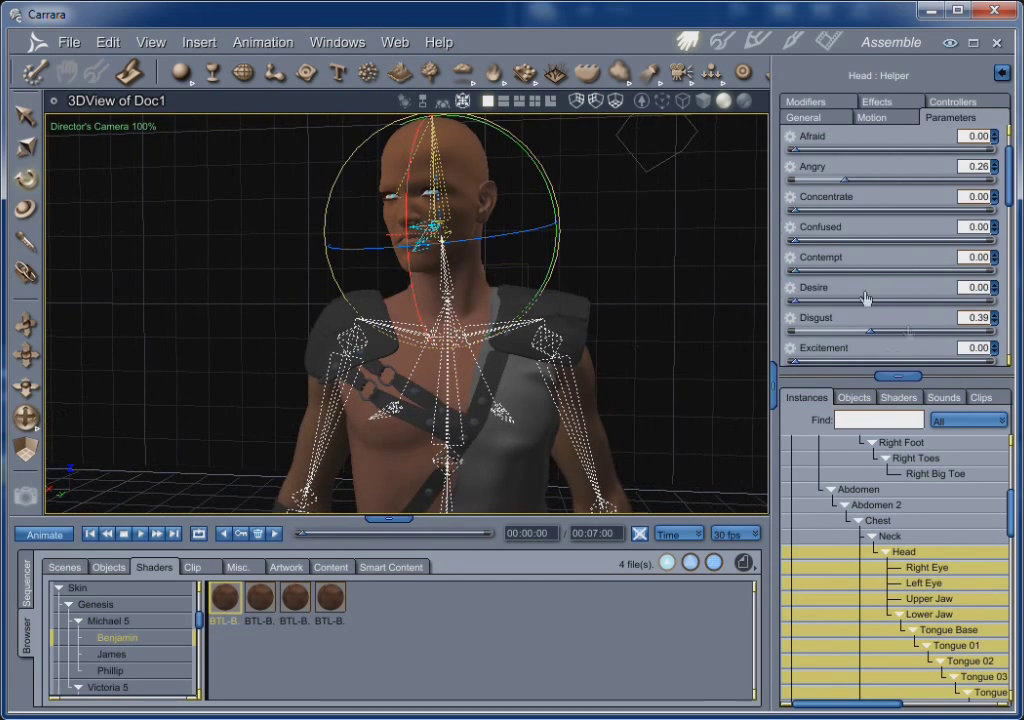
{"action": "left_click_drag", "start_coordinate": [870, 336], "coordinate": [870, 335]}
{"action": "scroll", "coordinate": [848, 230], "scroll_direction": "down", "scroll_amount": 5}
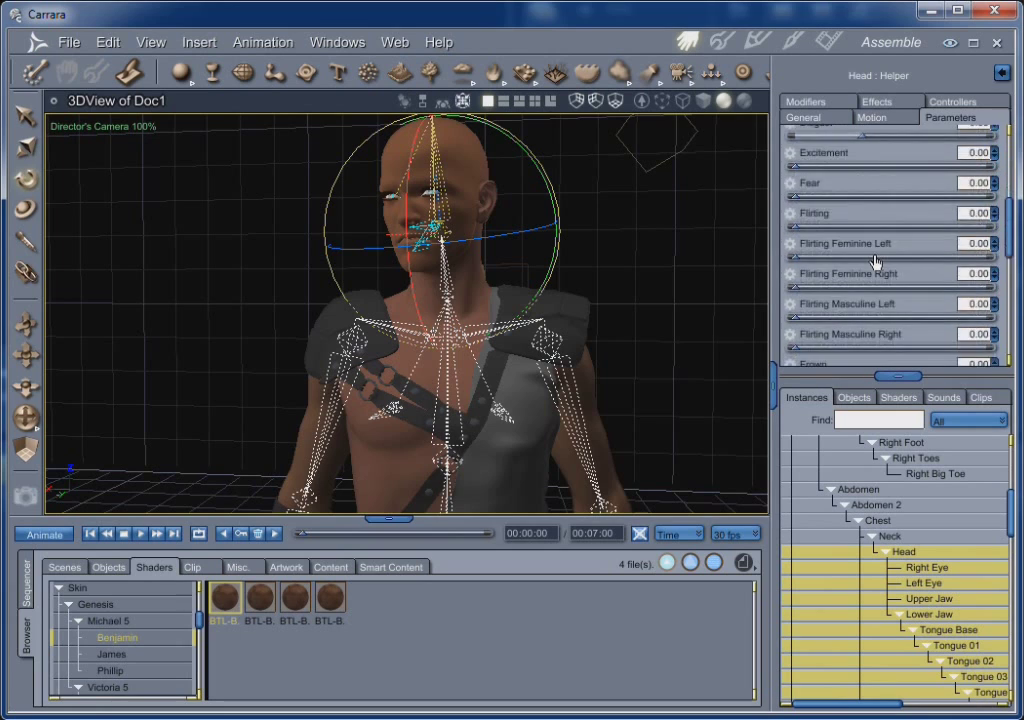
{"action": "scroll", "coordinate": [875, 262], "scroll_direction": "down", "scroll_amount": 2}
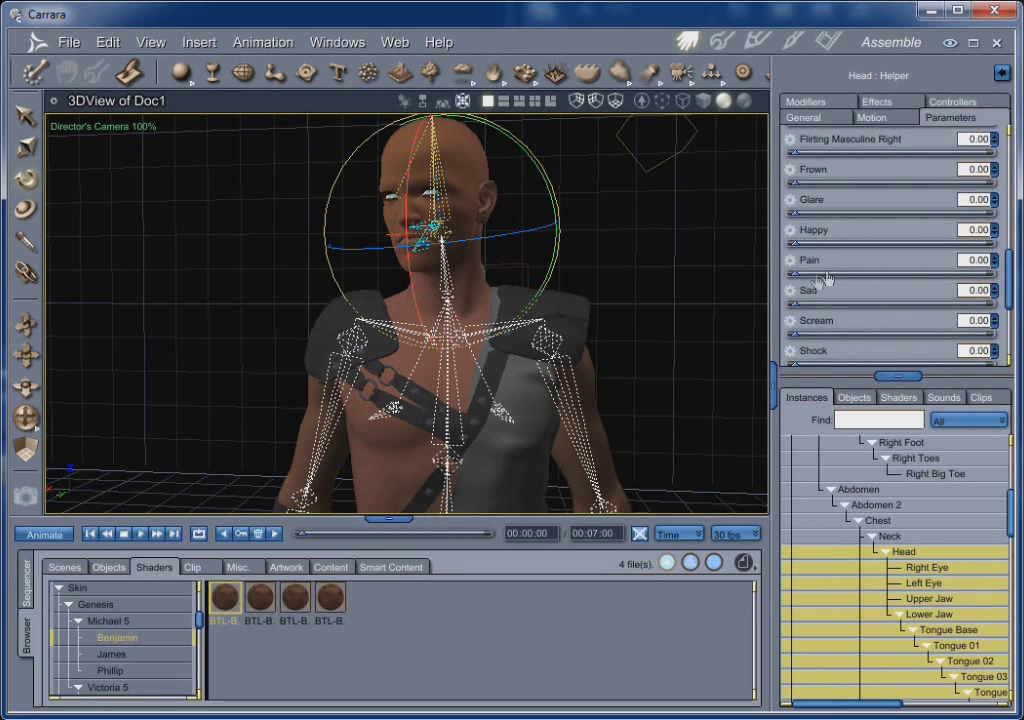
{"action": "left_click_drag", "start_coordinate": [791, 273], "coordinate": [828, 272]}
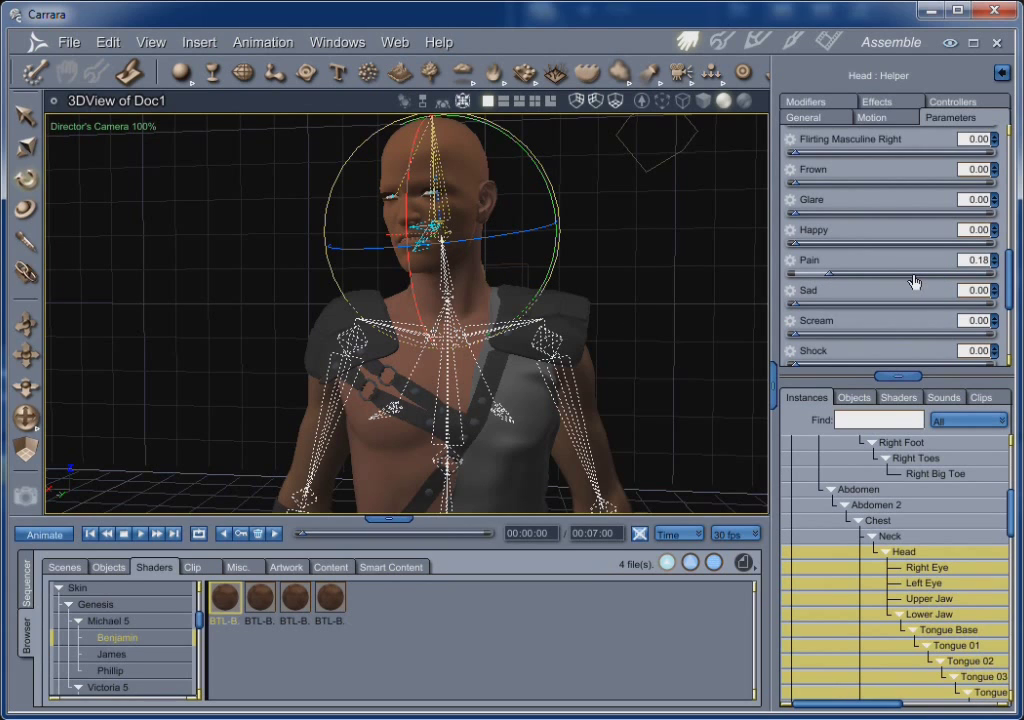
- Reframe Camera 1 for a close-up of the head, then view through the Director's Camera
{"action": "left_click", "coordinate": [80, 126]}
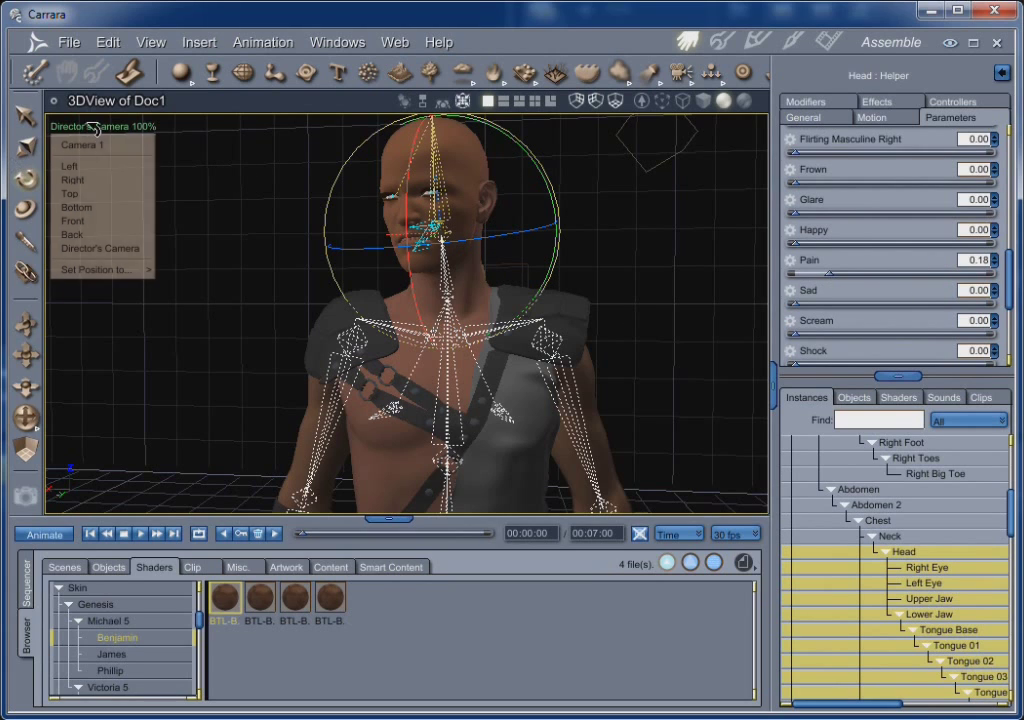
{"action": "left_click", "coordinate": [72, 142]}
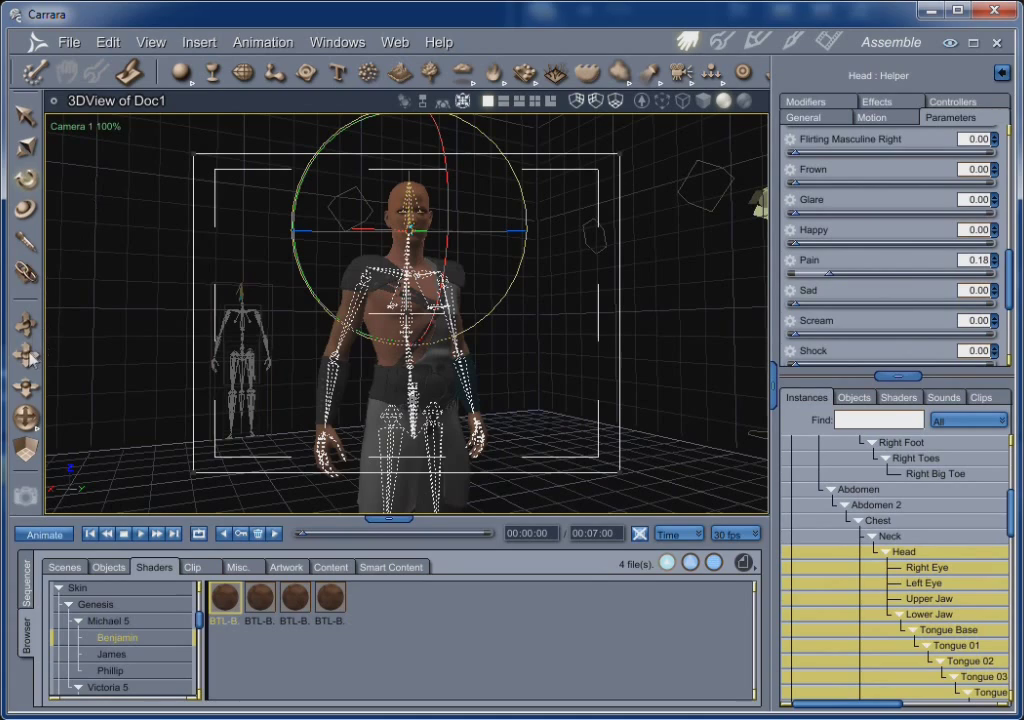
{"action": "left_click_drag", "start_coordinate": [28, 358], "coordinate": [28, 330]}
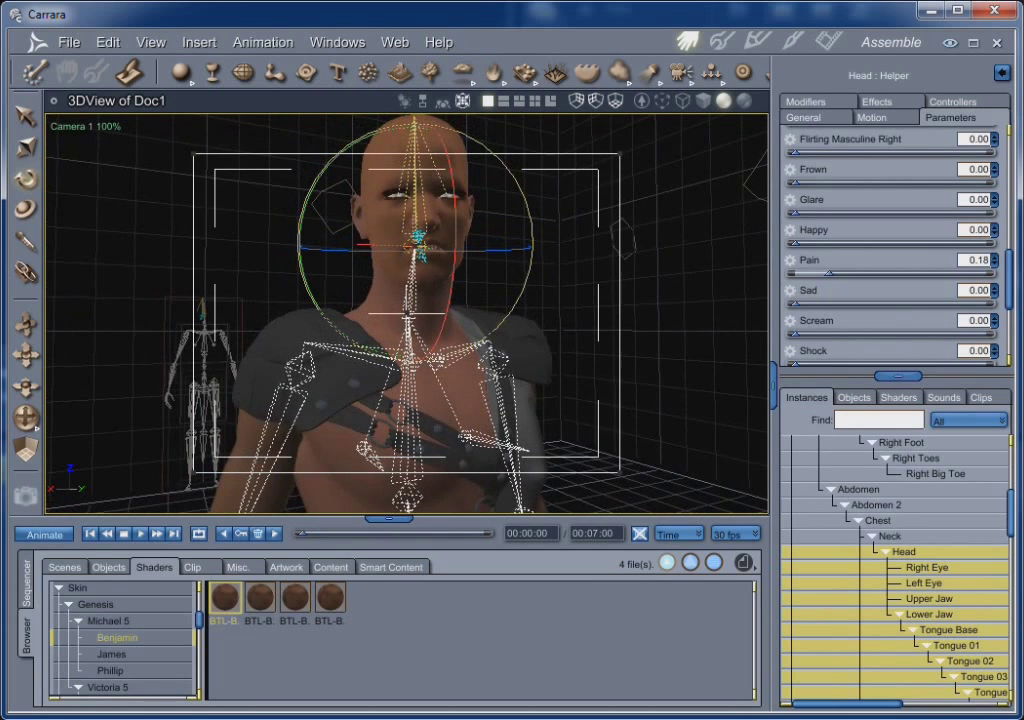
{"action": "left_click_drag", "start_coordinate": [28, 362], "coordinate": [28, 345]}
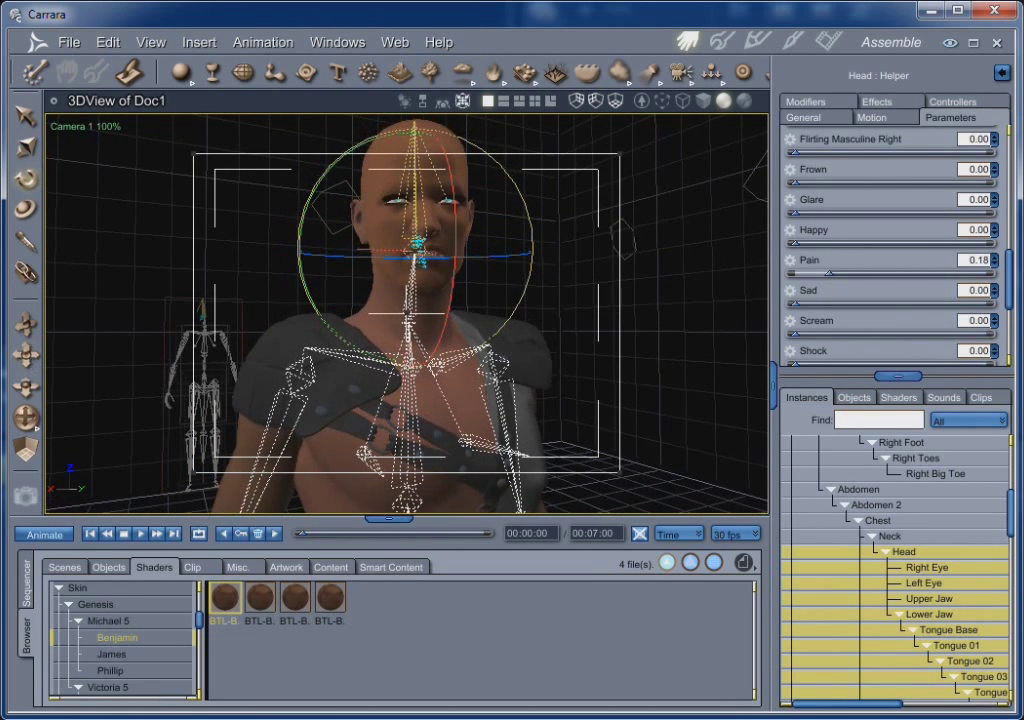
{"action": "left_click_drag", "start_coordinate": [26, 391], "coordinate": [26, 375]}
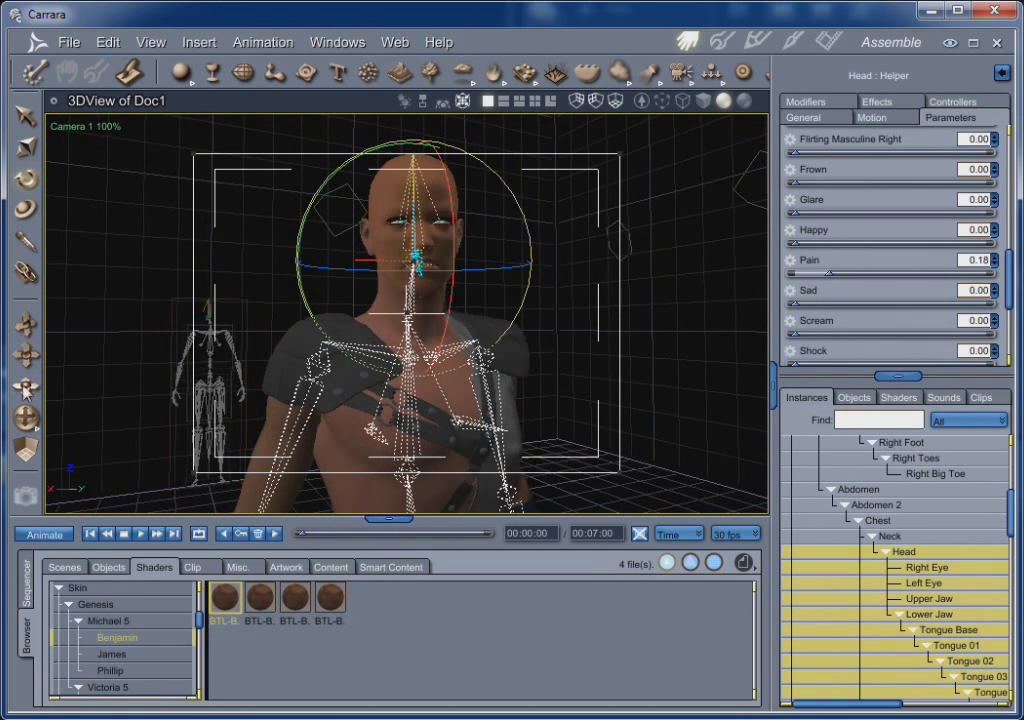
{"action": "left_click_drag", "start_coordinate": [26, 323], "coordinate": [26, 280]}
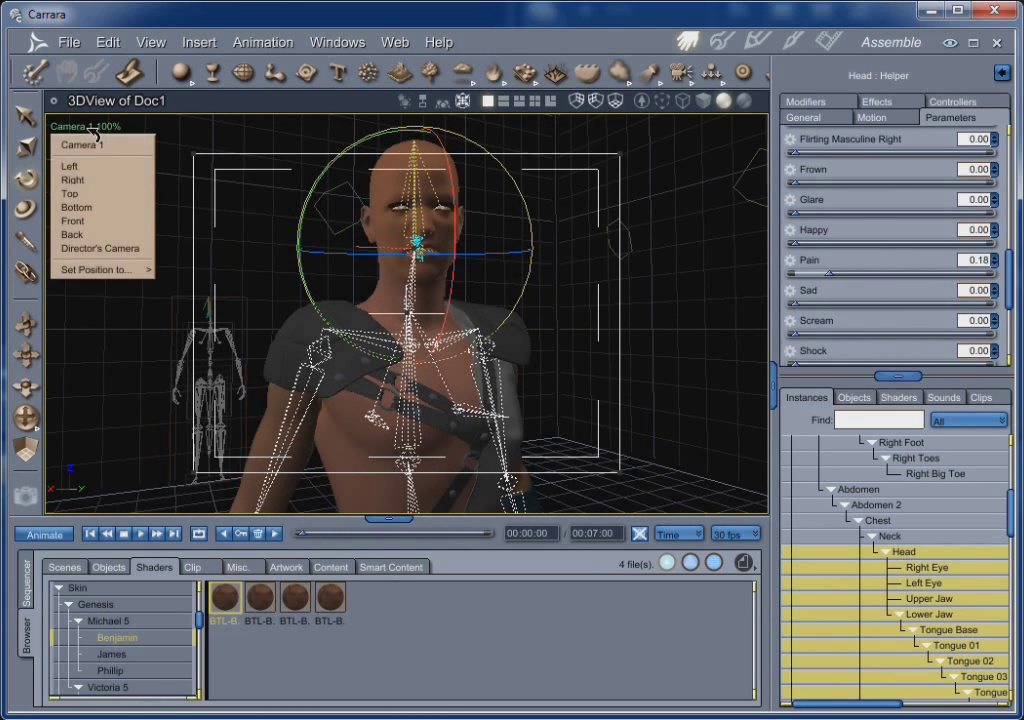
{"action": "left_click", "coordinate": [100, 248]}
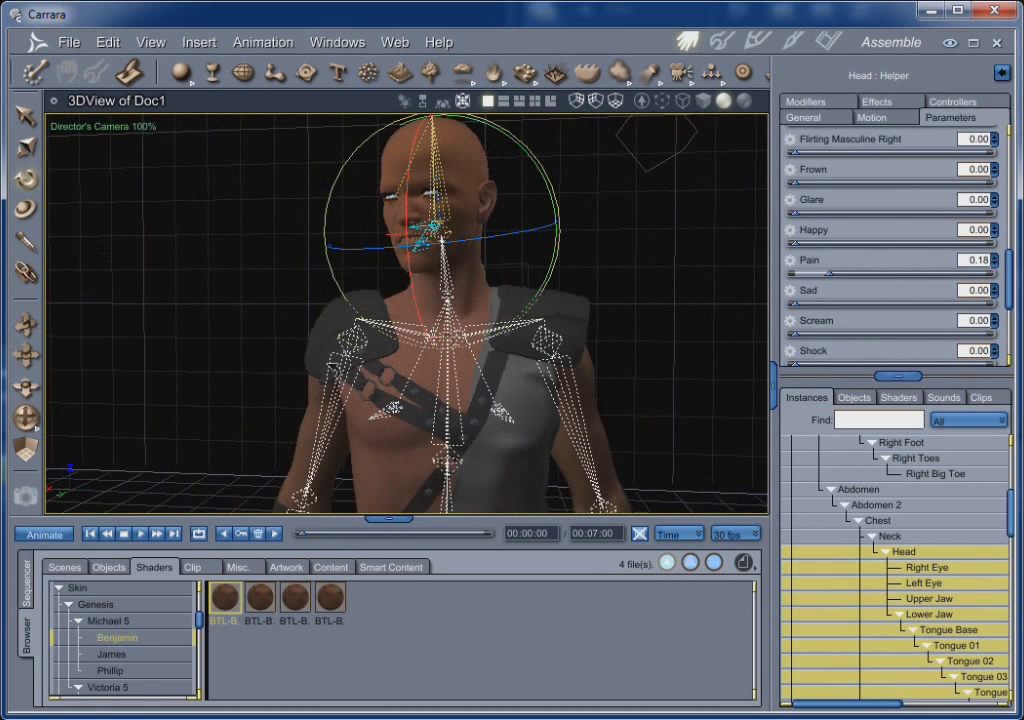
- Reset the Director's Camera to a wide preset view of the whole stage
{"action": "left_click", "coordinate": [110, 126]}
{"action": "mouse_move", "coordinate": [115, 270]}
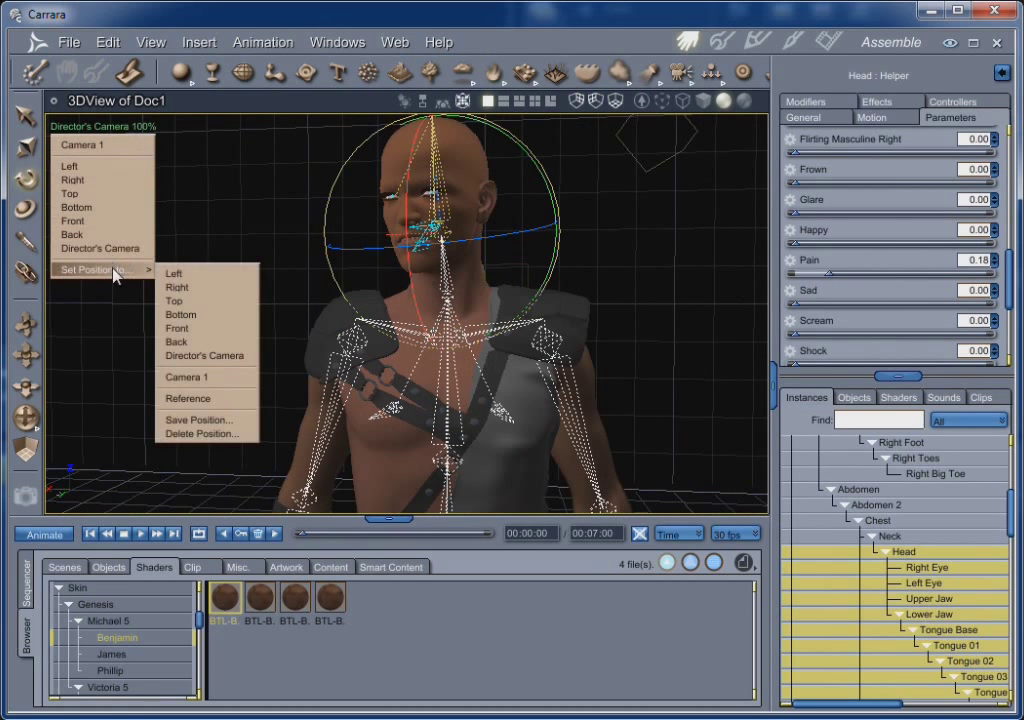
{"action": "left_click", "coordinate": [200, 377]}
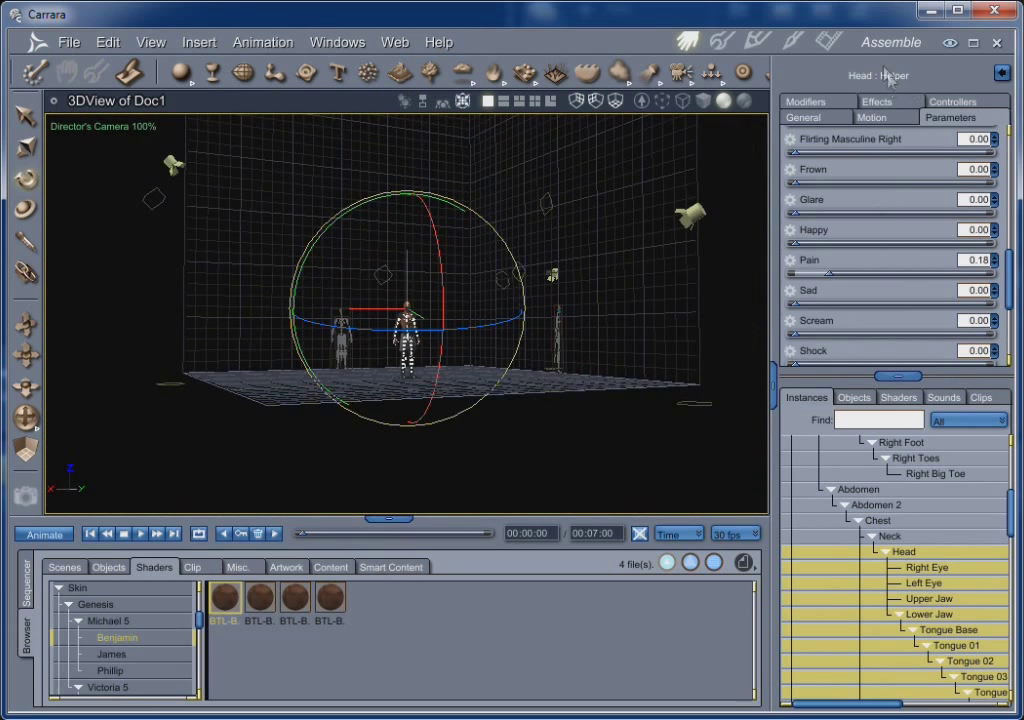
- Check the last render, then return to assembling and expand 03 3 Point Lighting to list its lights
{"action": "left_click", "coordinate": [829, 40]}
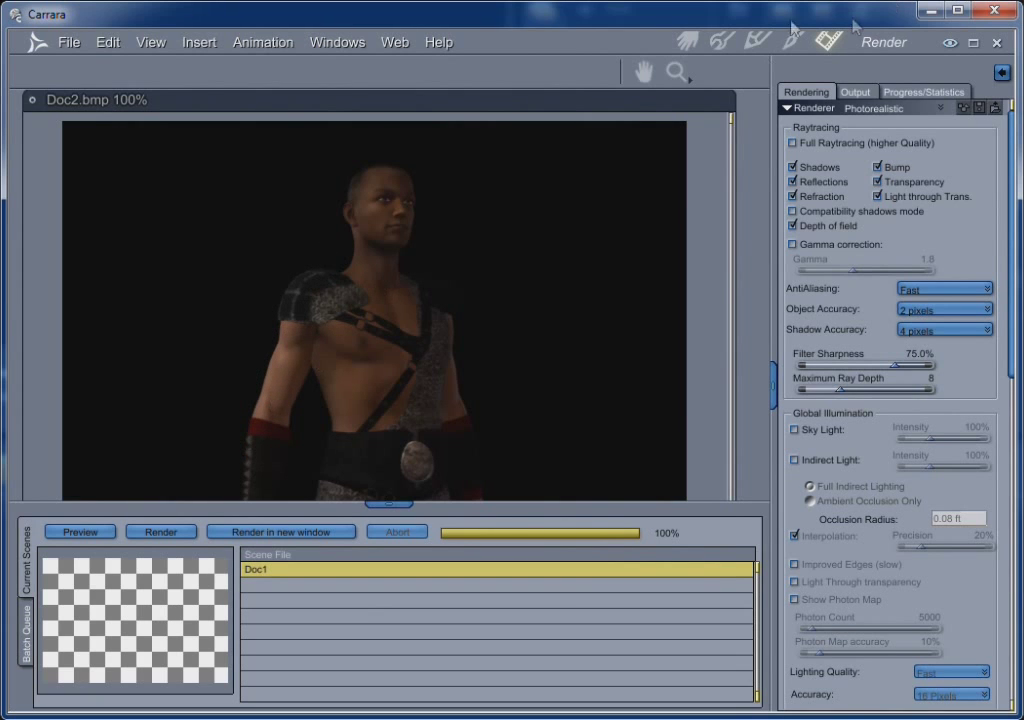
{"action": "left_click", "coordinate": [687, 40]}
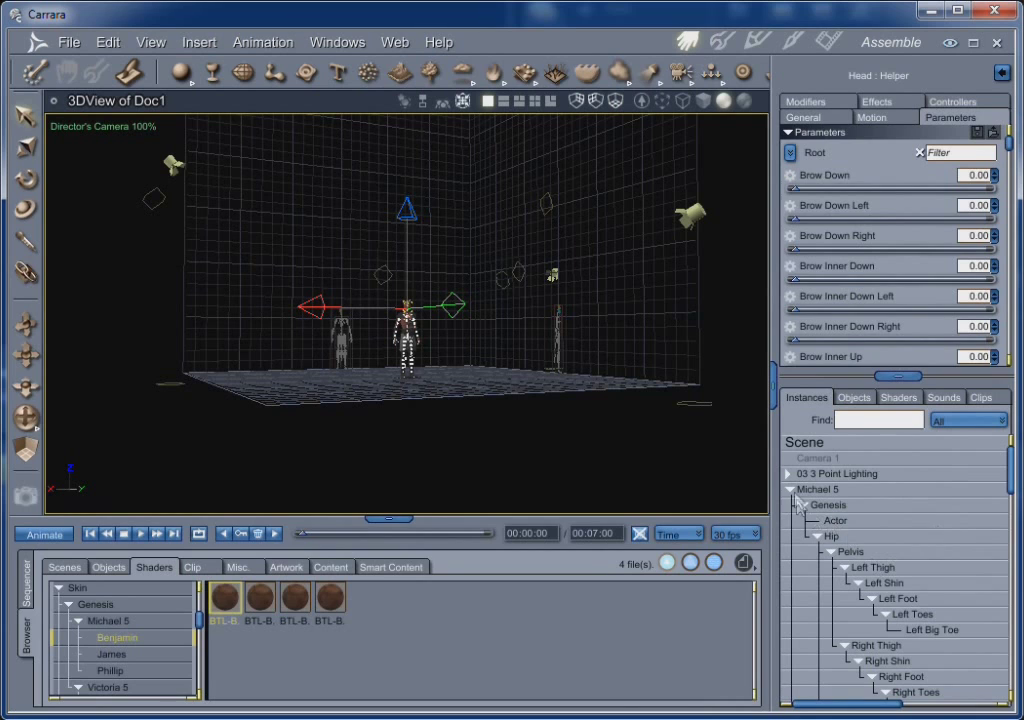
{"action": "left_click", "coordinate": [788, 474]}
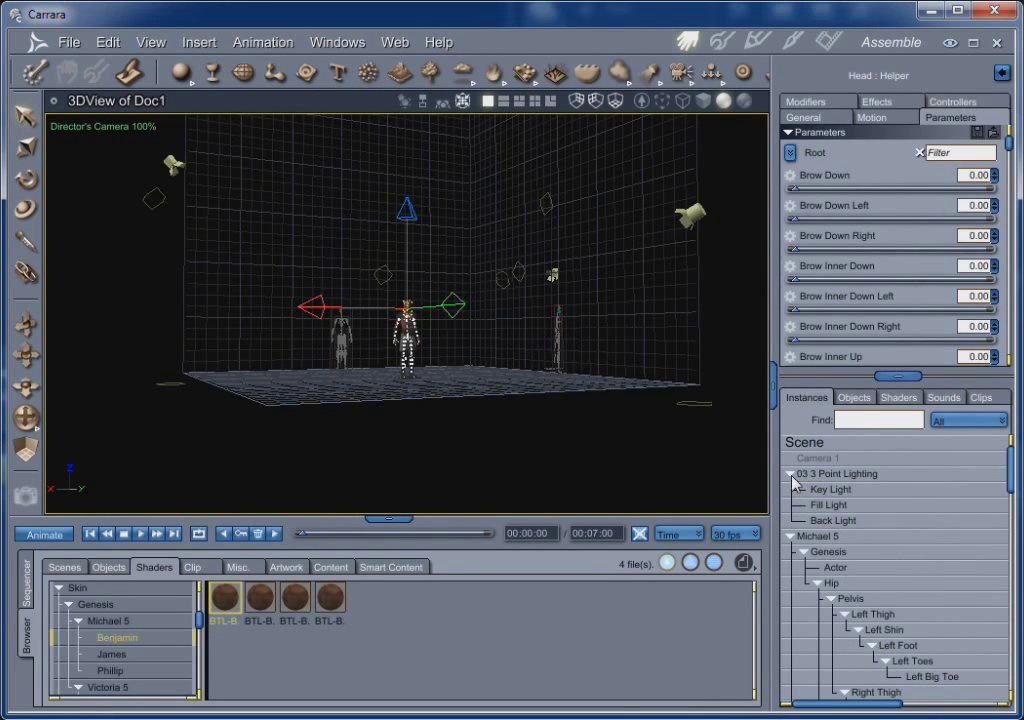
- Rotate the Key Light toward the figure and raise the Back Light higher above the stage
{"action": "left_click", "coordinate": [830, 491]}
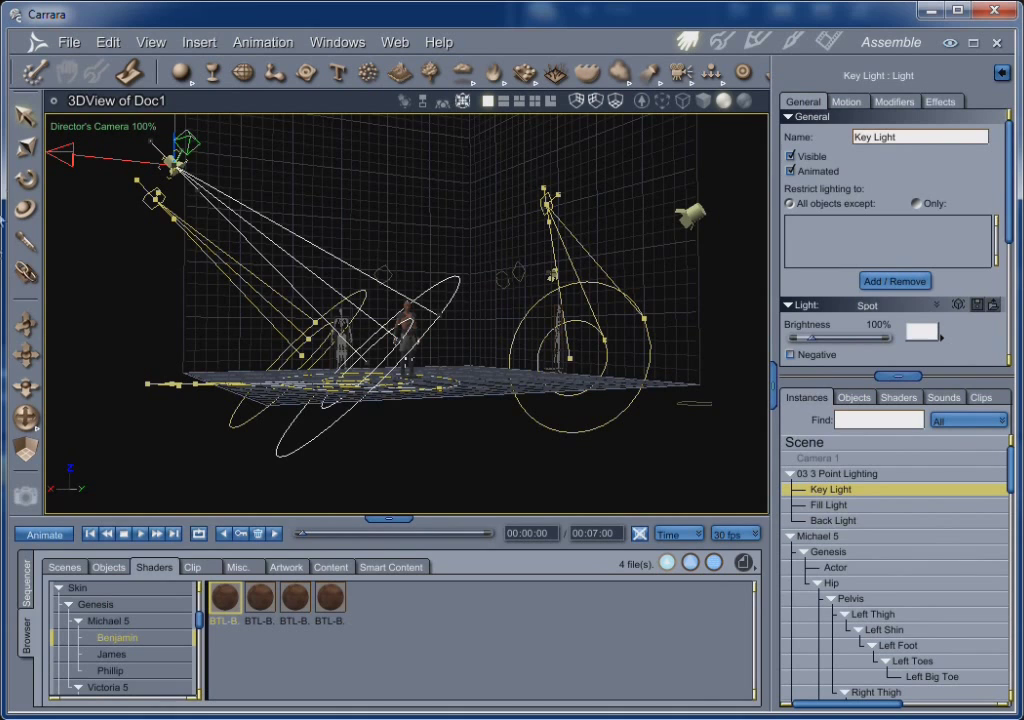
{"action": "left_click", "coordinate": [26, 147]}
{"action": "left_click_drag", "start_coordinate": [162, 230], "coordinate": [158, 255]}
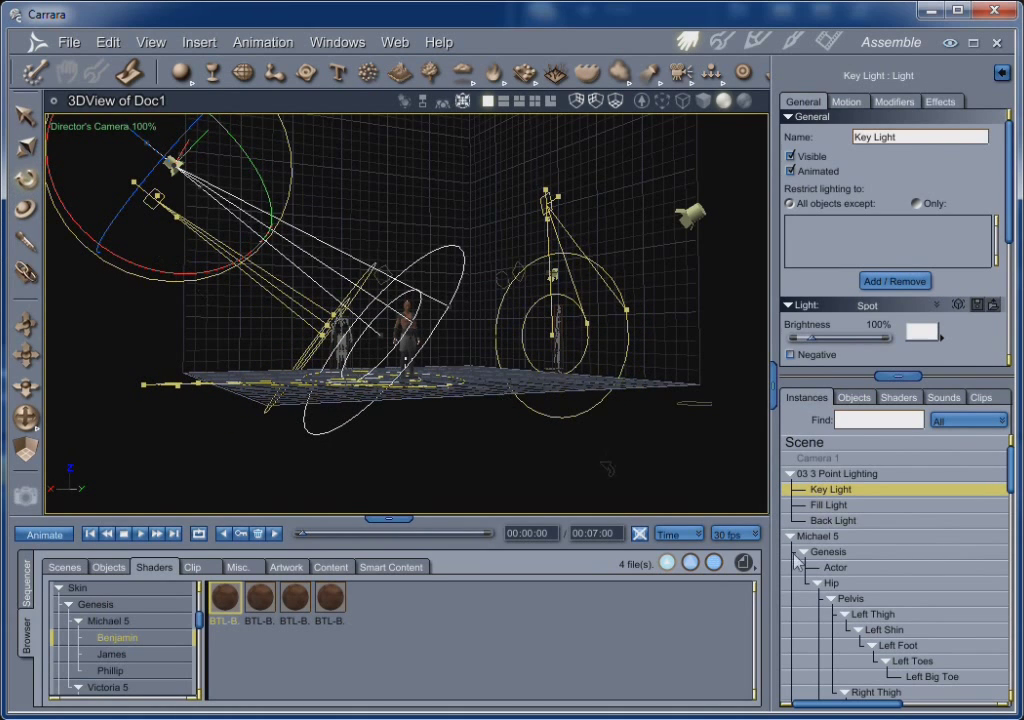
{"action": "left_click", "coordinate": [843, 521]}
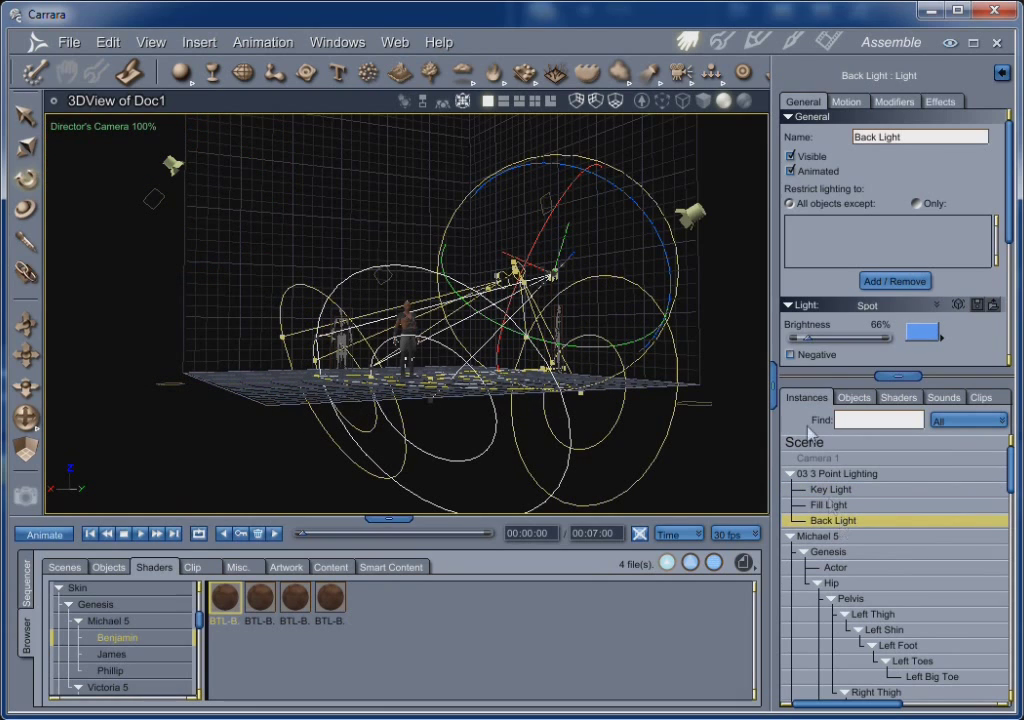
{"action": "left_click_drag", "start_coordinate": [20, 335], "coordinate": [125, 158]}
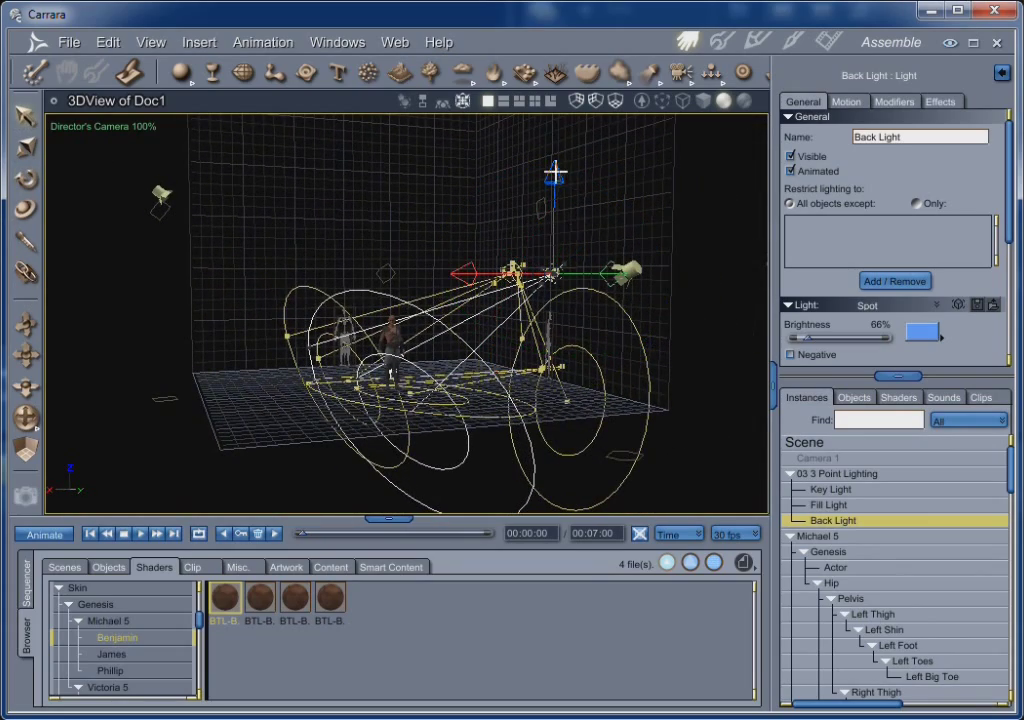
{"action": "left_click_drag", "start_coordinate": [555, 172], "coordinate": [555, 126]}
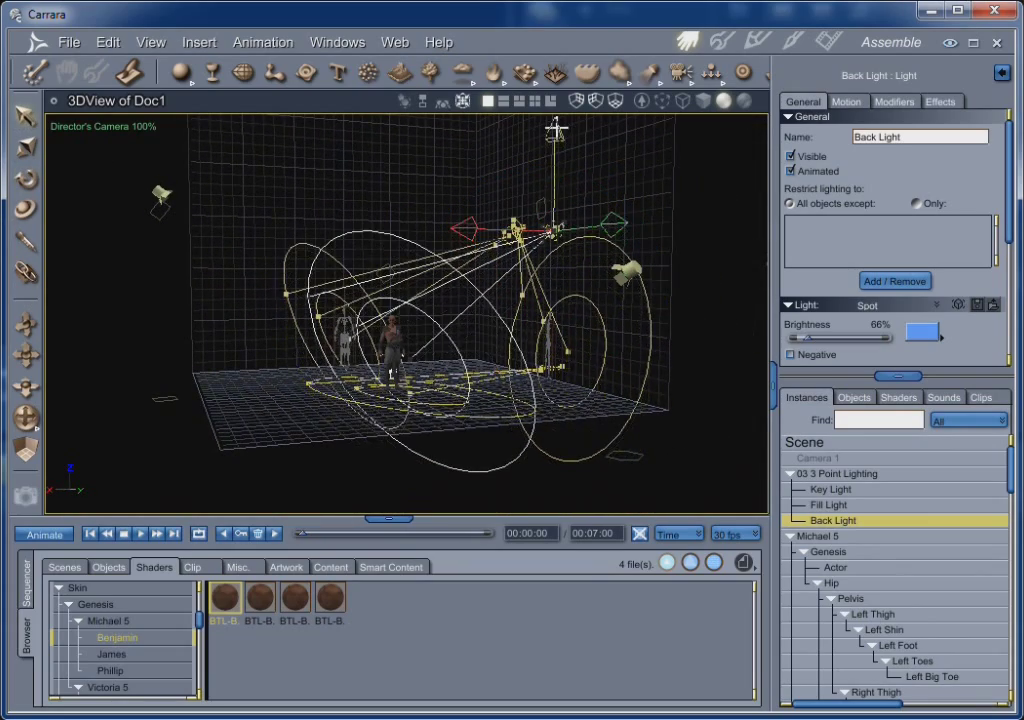
- Rotate the Fill Light to re-aim its beam and collapse the Genesis bone hierarchy
{"action": "left_click", "coordinate": [840, 505]}
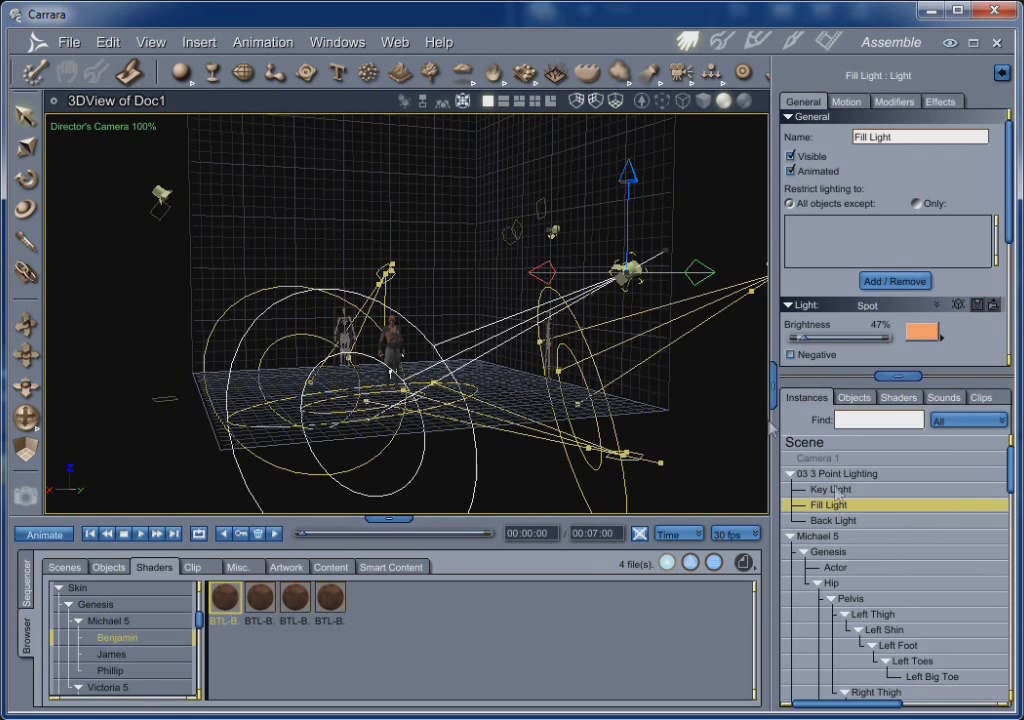
{"action": "left_click", "coordinate": [25, 147]}
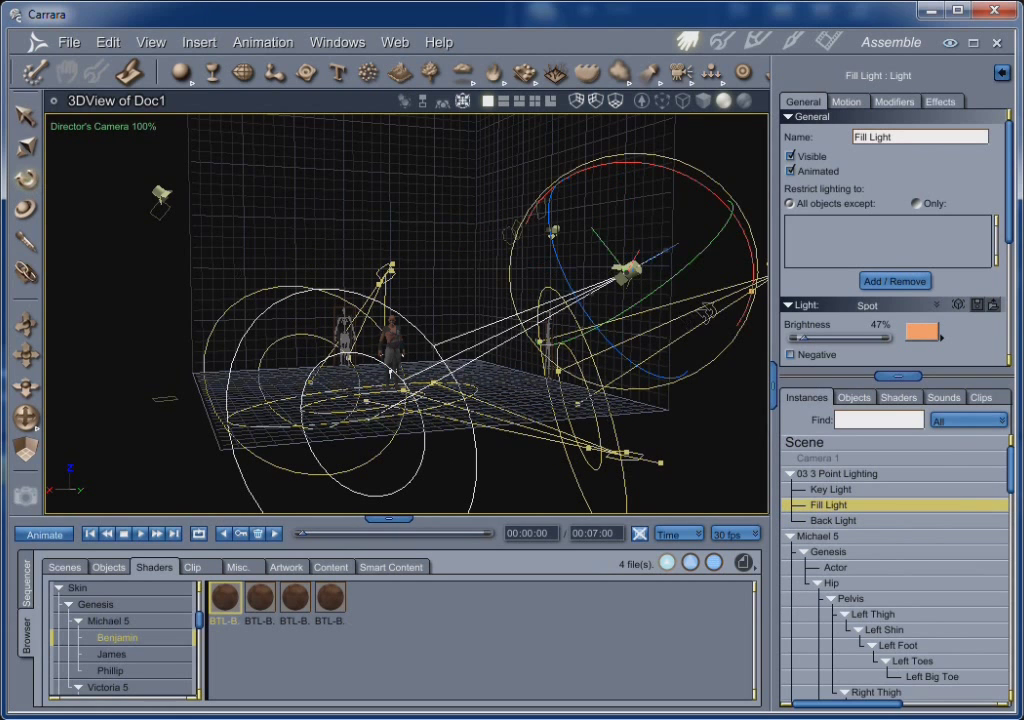
{"action": "left_click_drag", "start_coordinate": [562, 250], "coordinate": [703, 340]}
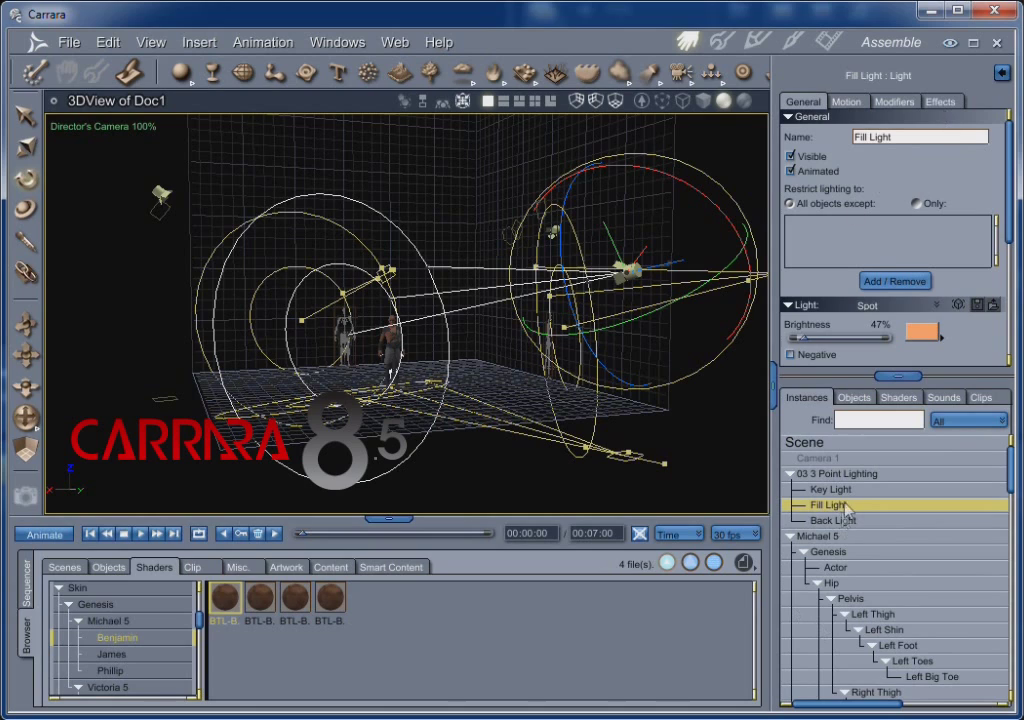
{"action": "left_click", "coordinate": [804, 553]}
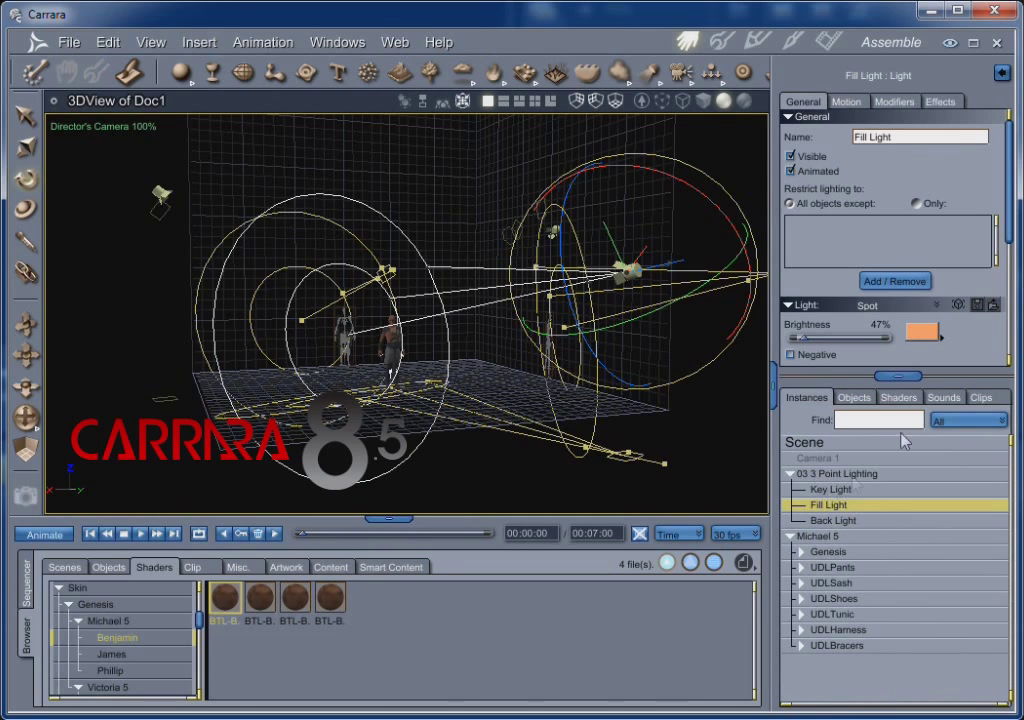
- Give the Key Light raytraced shadows with a 5.00 ft light radius
{"action": "left_click", "coordinate": [953, 104]}
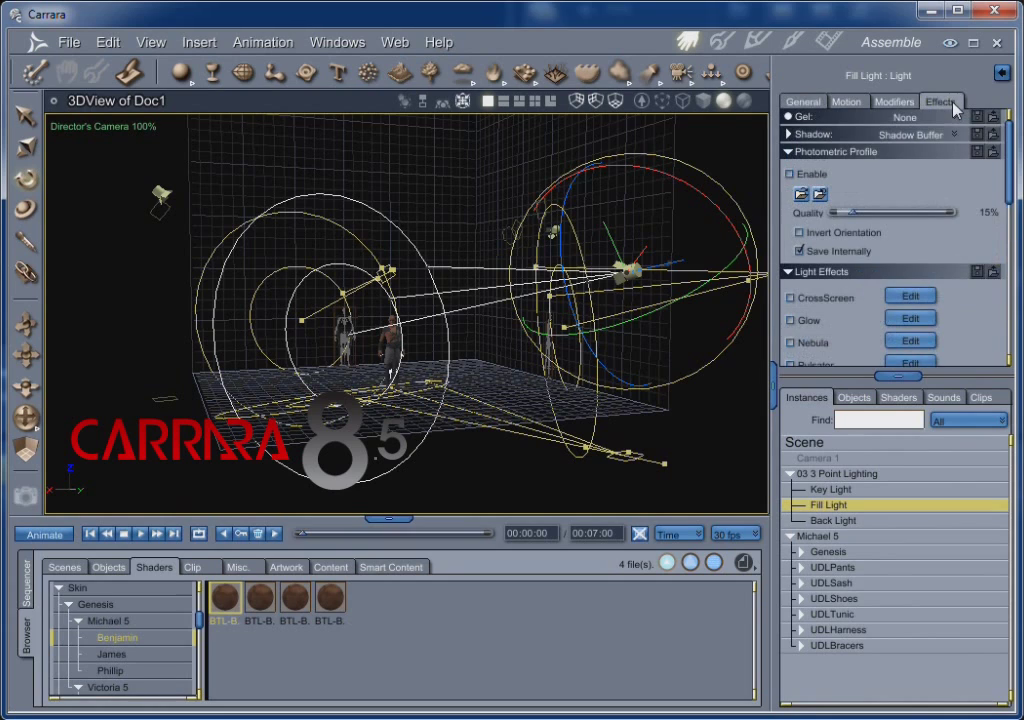
{"action": "left_click", "coordinate": [789, 134]}
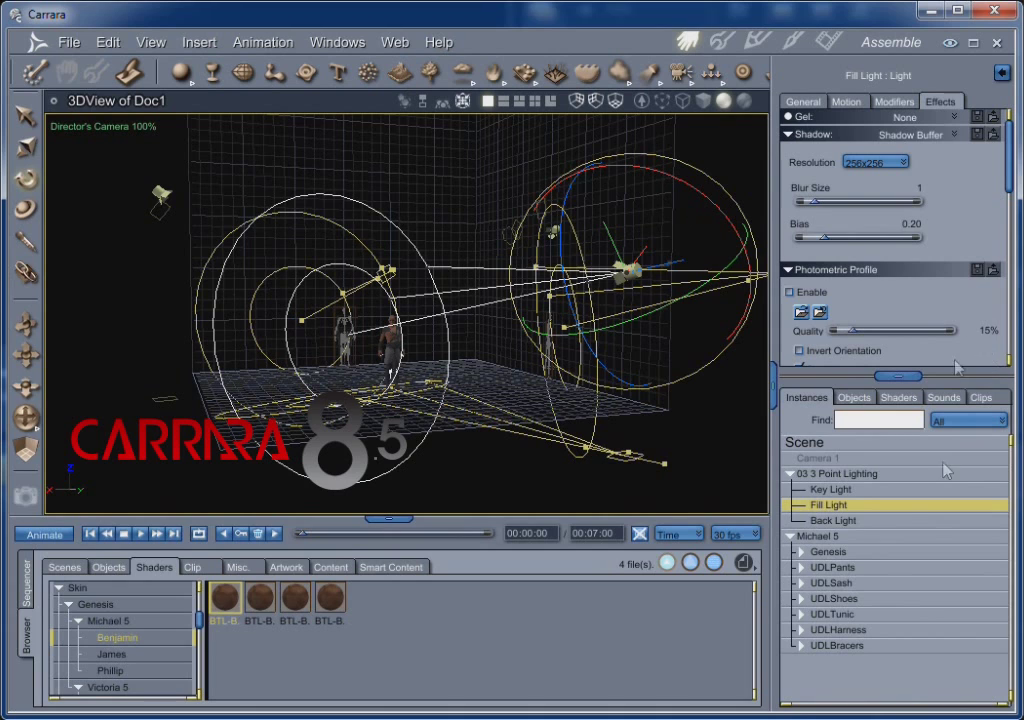
{"action": "left_click", "coordinate": [843, 490]}
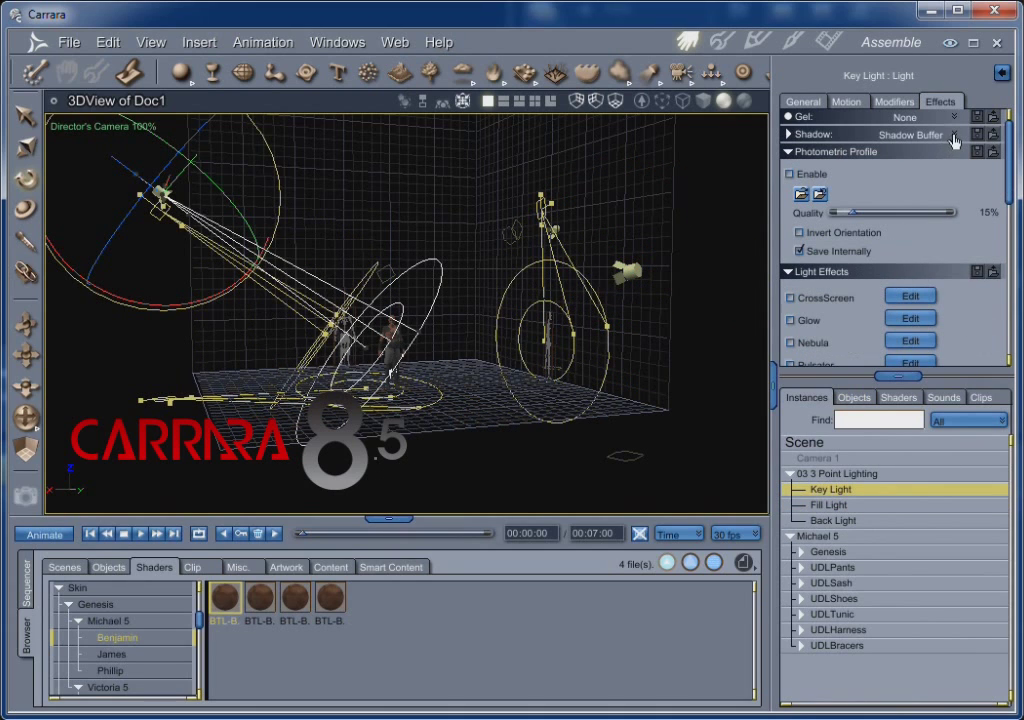
{"action": "left_click", "coordinate": [788, 152]}
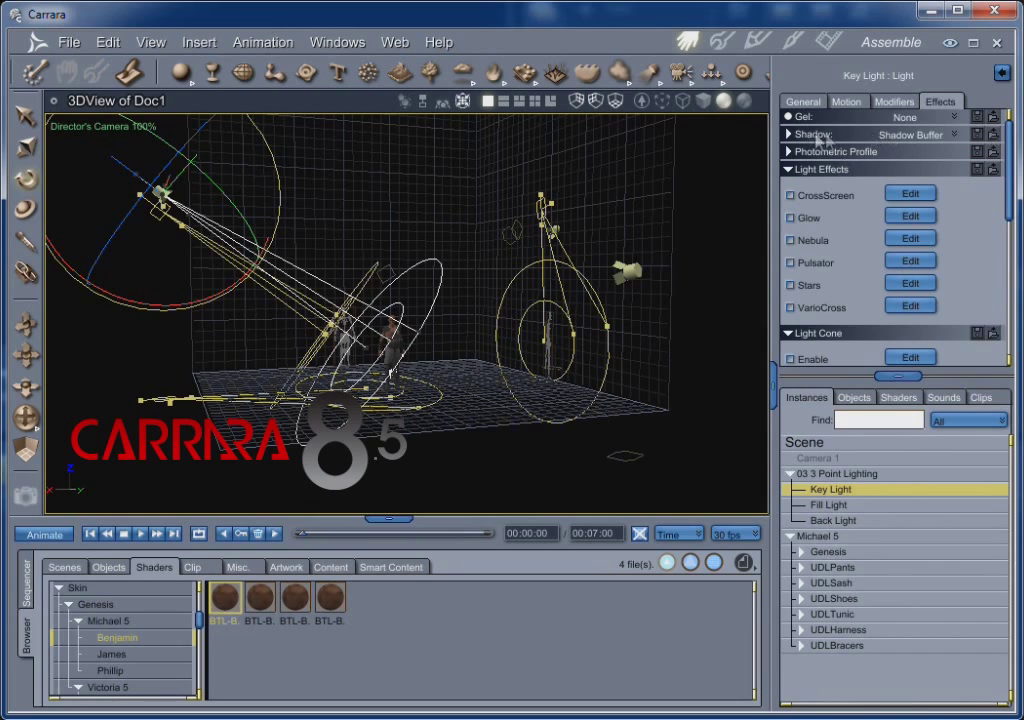
{"action": "left_click", "coordinate": [788, 134]}
{"action": "left_click", "coordinate": [946, 134]}
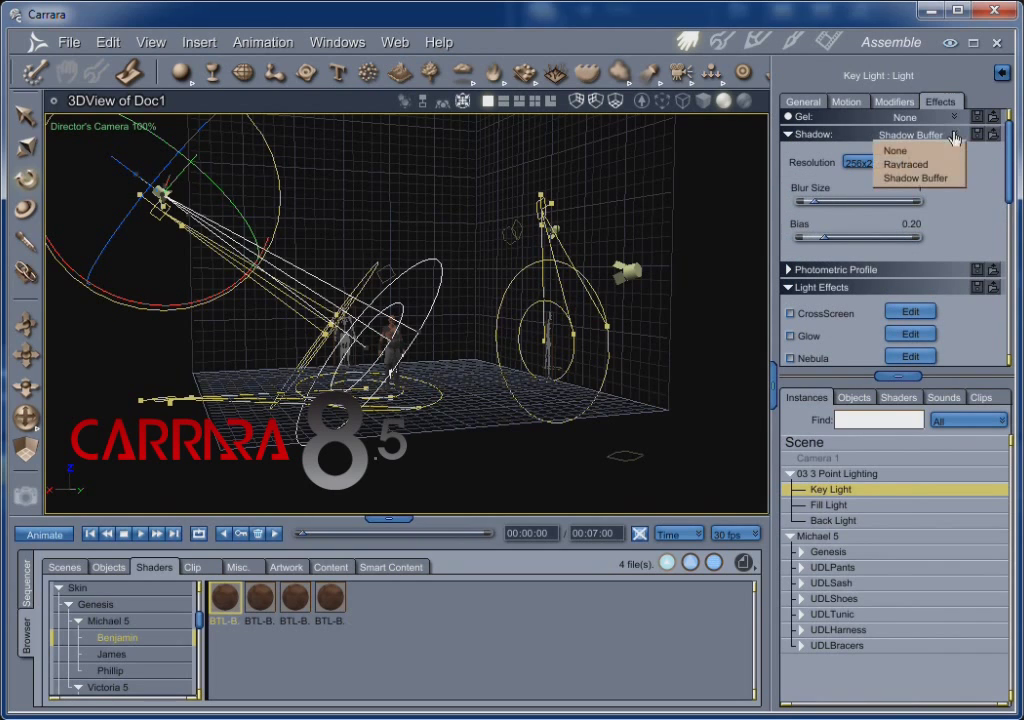
{"action": "left_click", "coordinate": [905, 162]}
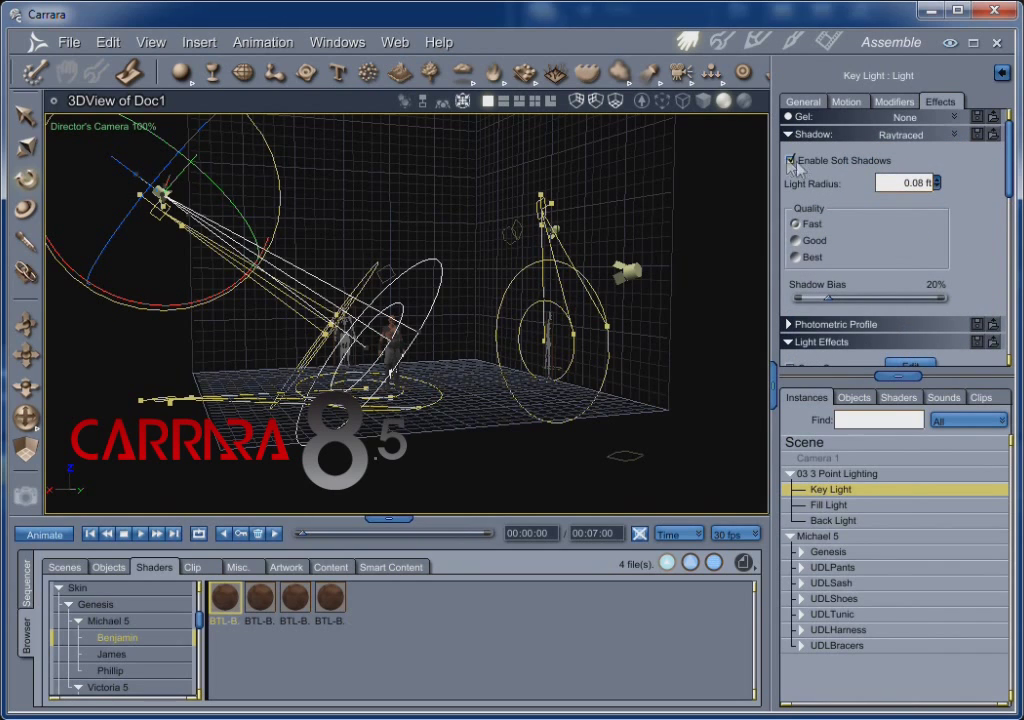
{"action": "left_click", "coordinate": [899, 183]}
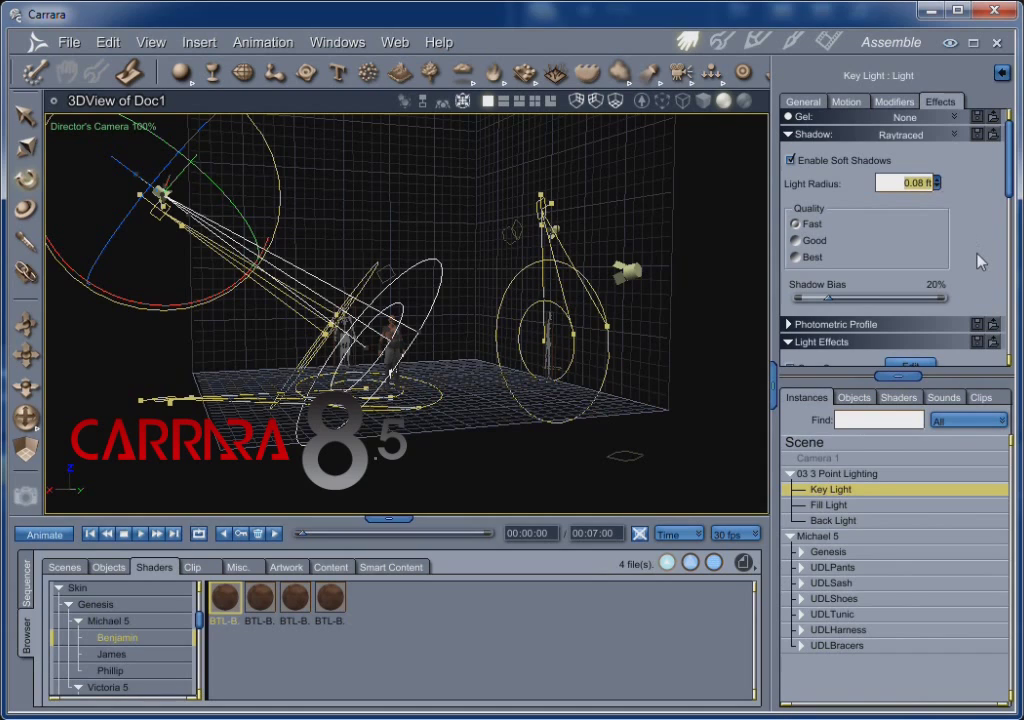
{"action": "type", "text": "5"}
{"action": "key", "text": "Return"}
- Re-aim the Key Light slightly toward the figure
{"action": "left_click_drag", "start_coordinate": [187, 145], "coordinate": [245, 178]}
{"action": "left_click_drag", "start_coordinate": [82, 168], "coordinate": [91, 210]}
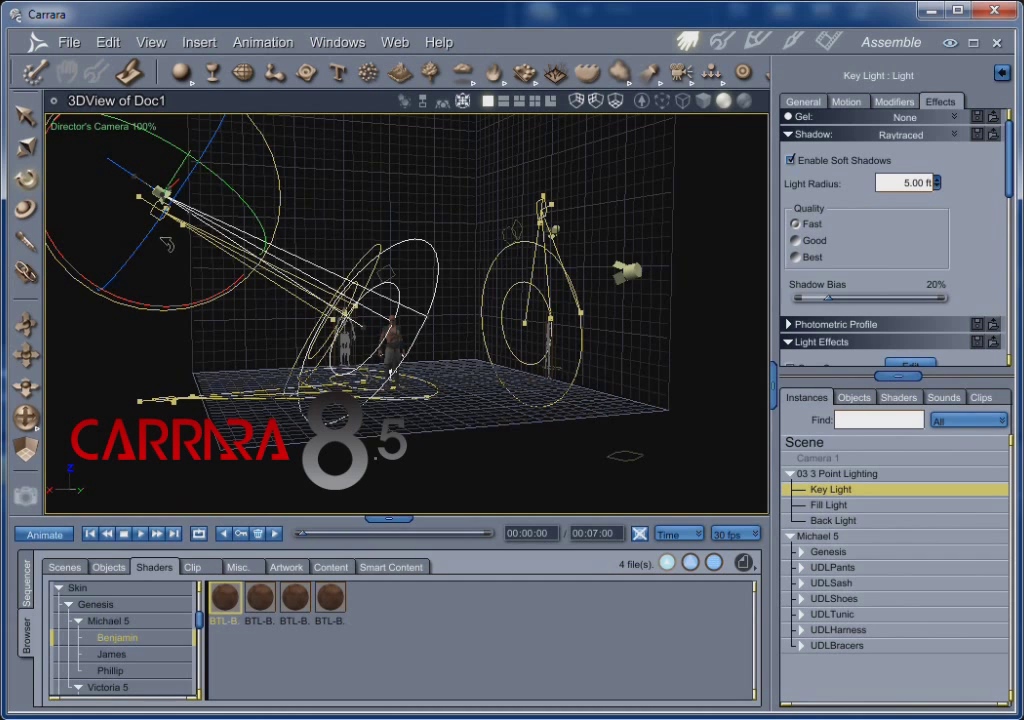
{"action": "left_click", "coordinate": [828, 505]}
- Set the Back Light's brightness to 190% and render the scene
{"action": "left_click", "coordinate": [834, 520]}
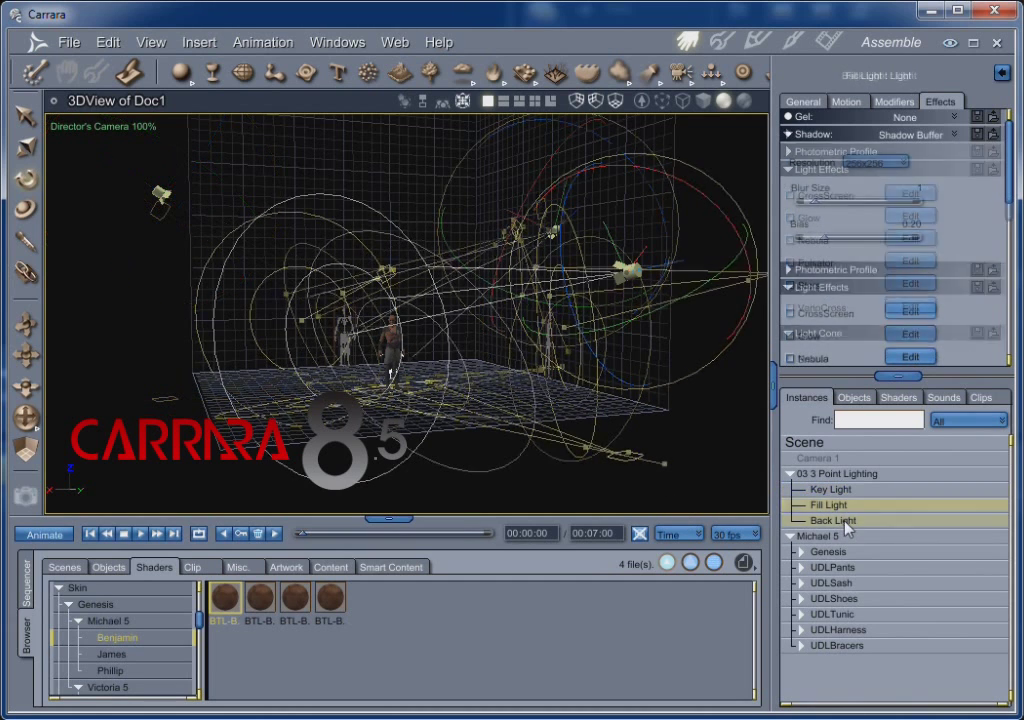
{"action": "left_click", "coordinate": [814, 103]}
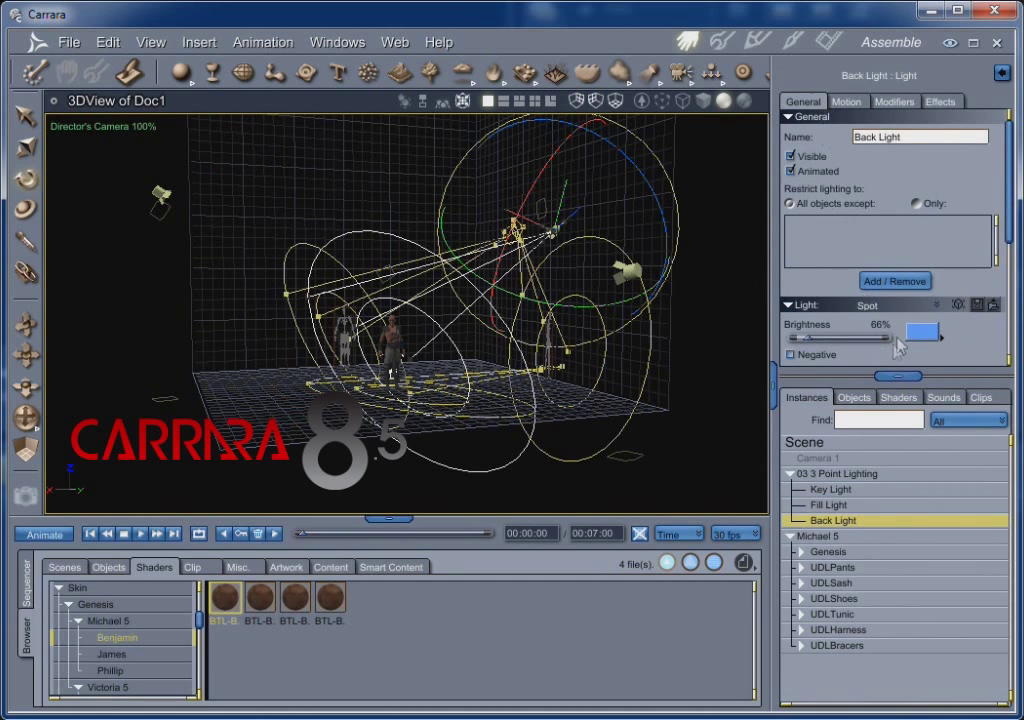
{"action": "left_click_drag", "start_coordinate": [820, 341], "coordinate": [817, 340]}
{"action": "left_click_drag", "start_coordinate": [510, 190], "coordinate": [634, 220]}
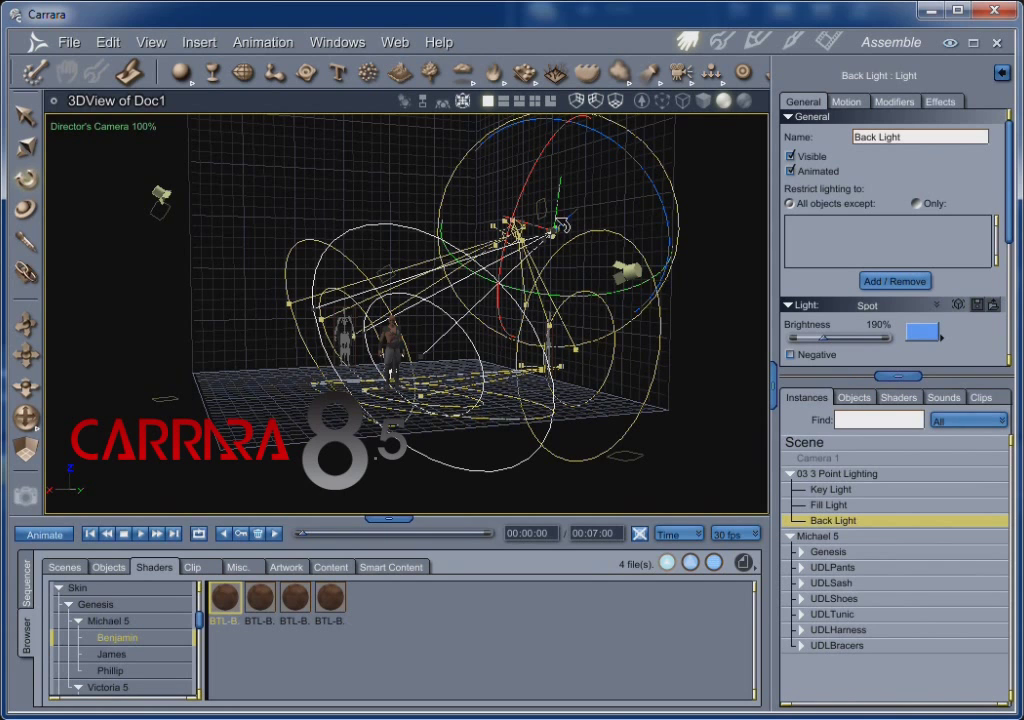
{"action": "key", "text": "ctrl+r"}
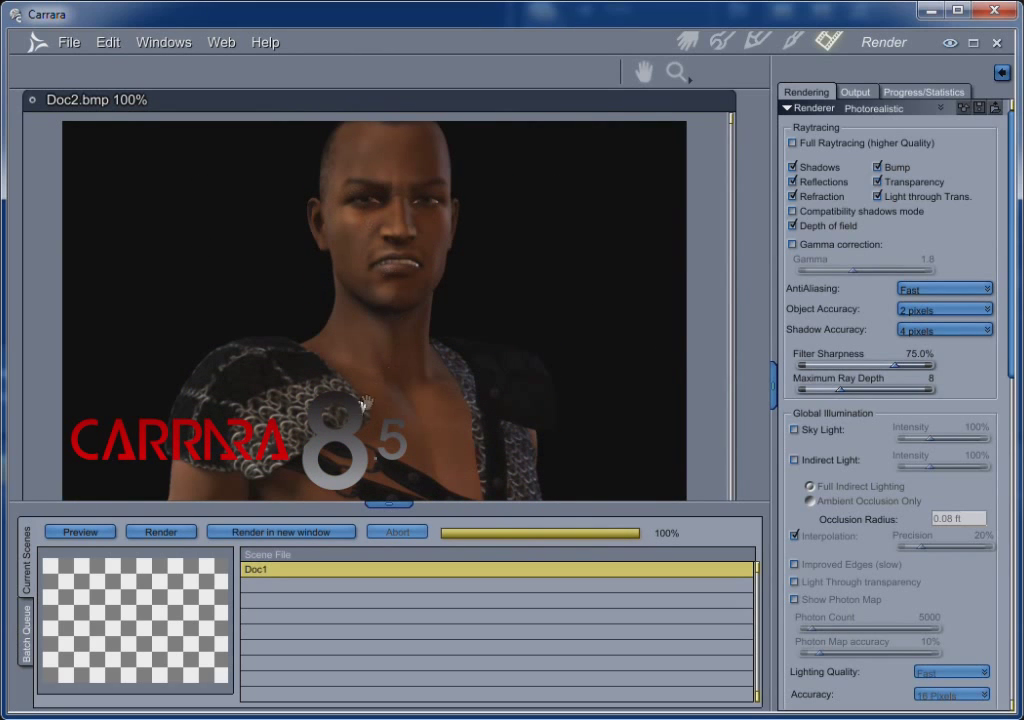
- Enlarge the rendered image area to inspect the new close-up, then return to the Assemble room
{"action": "left_click_drag", "start_coordinate": [390, 501], "coordinate": [396, 646]}
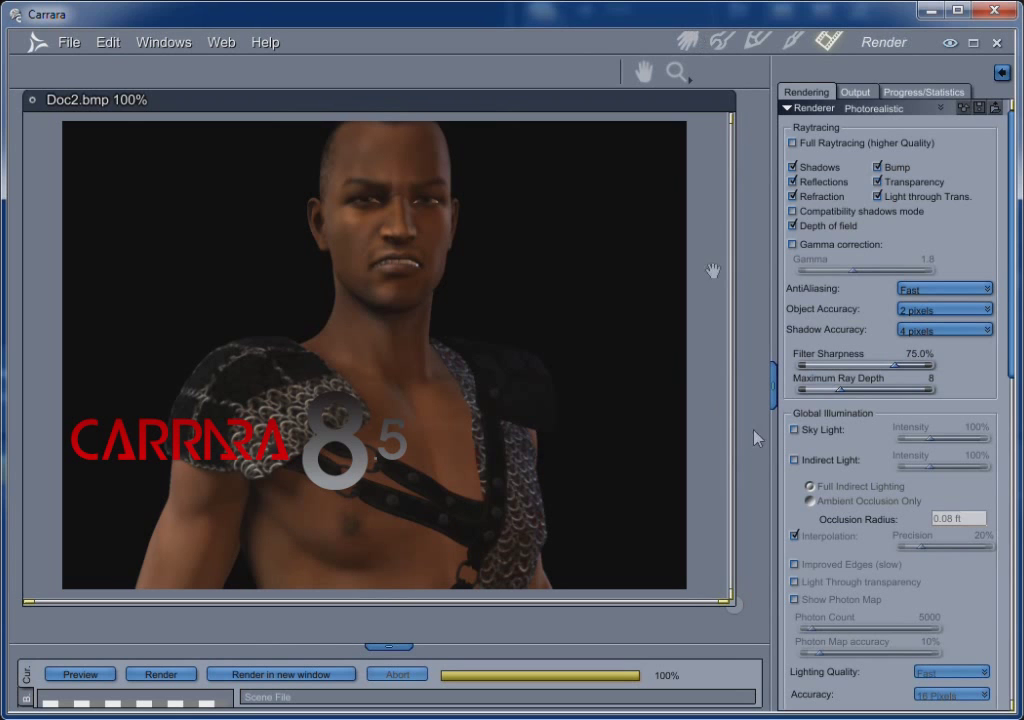
{"action": "left_click", "coordinate": [689, 42]}
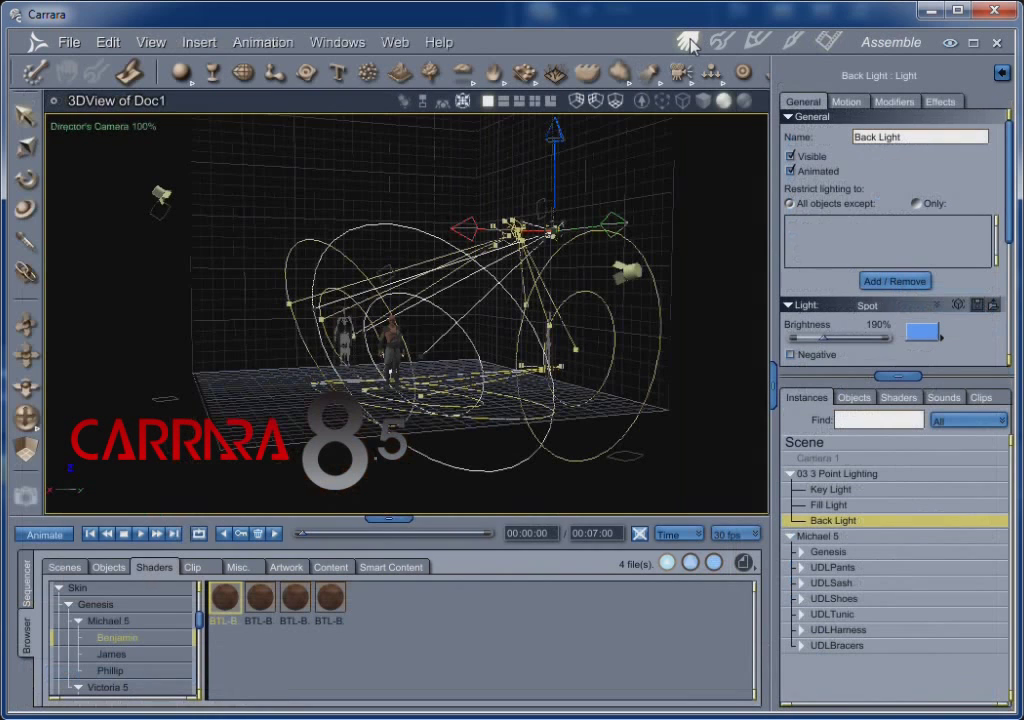
- Select the Fill Light and view the Doc2.bmp close-up in the Render room
{"action": "left_click", "coordinate": [836, 506]}
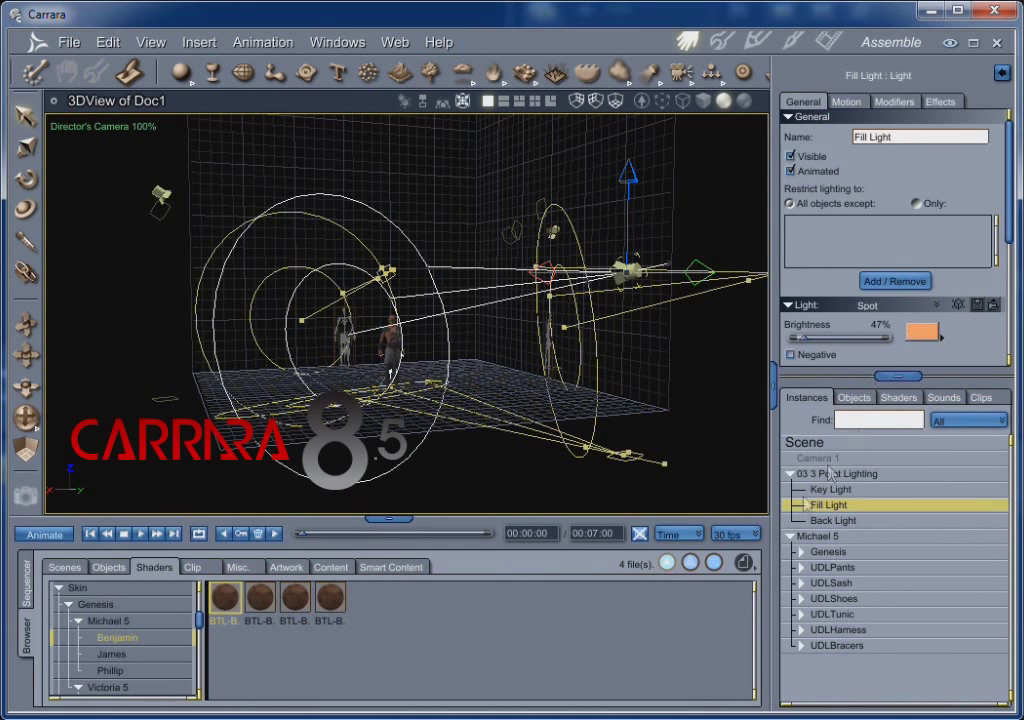
{"action": "left_click", "coordinate": [832, 489]}
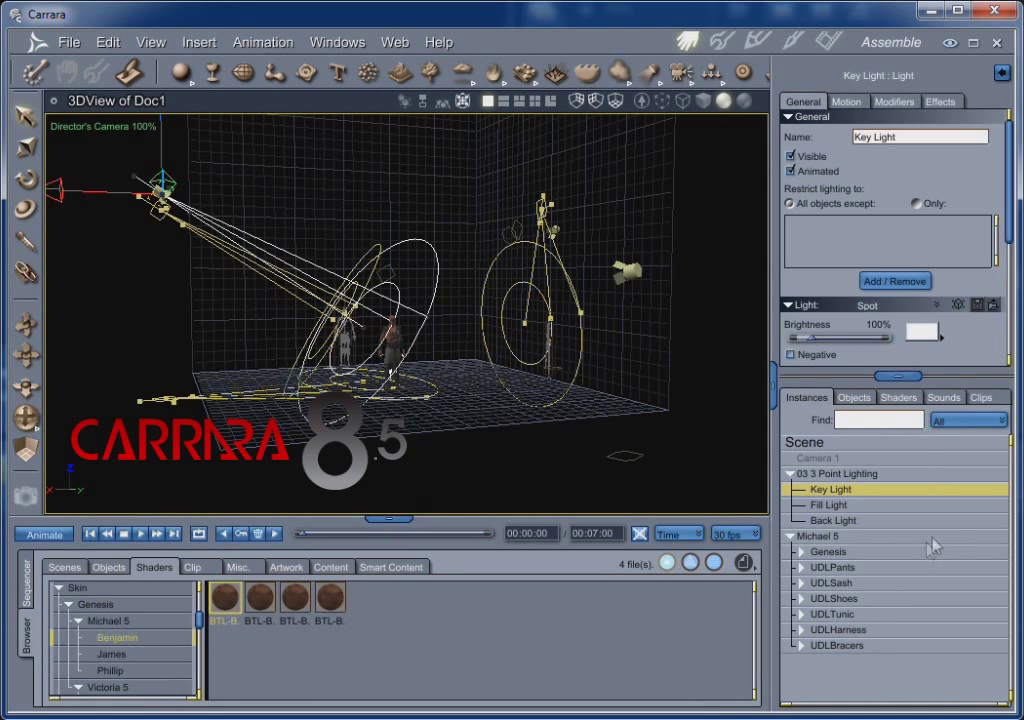
{"action": "left_click", "coordinate": [829, 505]}
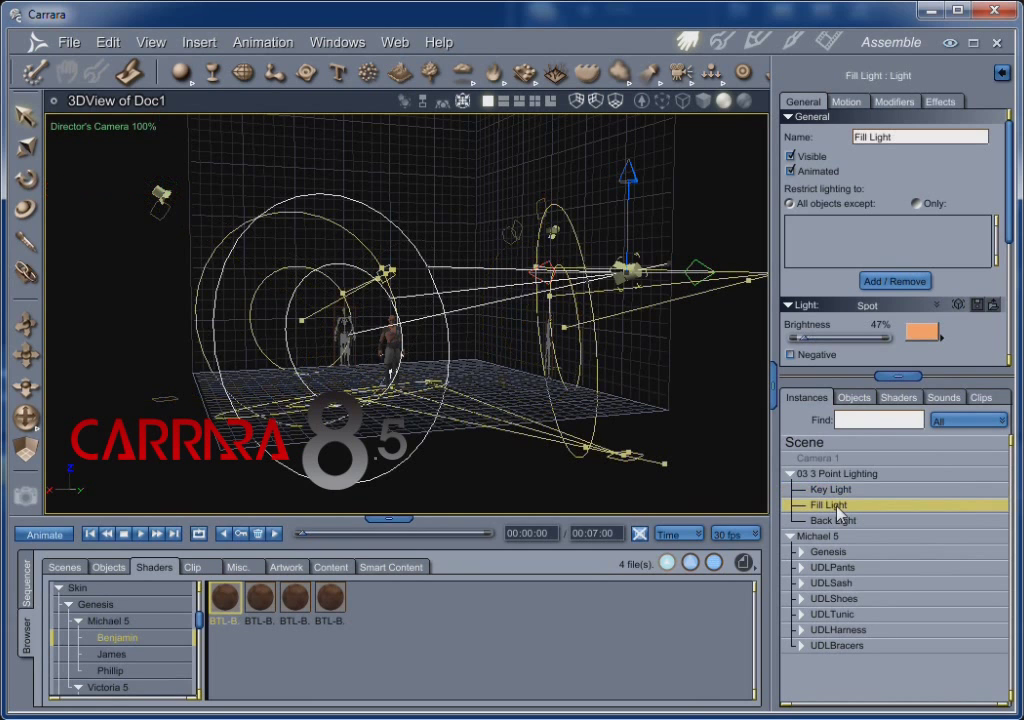
{"action": "left_click", "coordinate": [827, 42]}
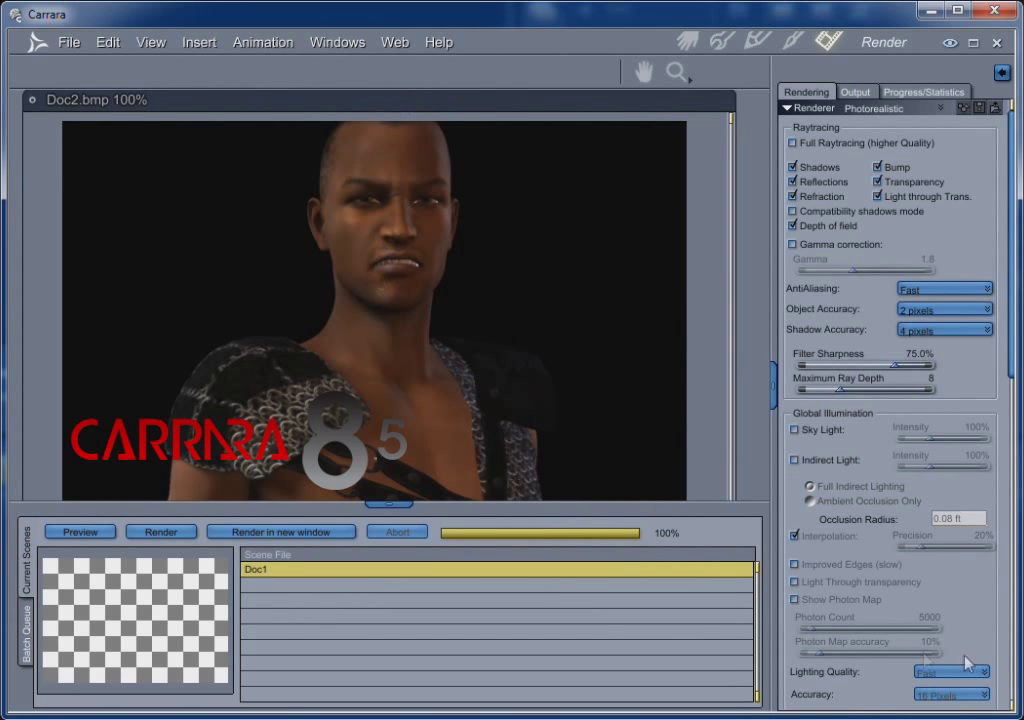
- Back in the 3D scene, reposition and rotate the Key Light, then turn the Fill Light
{"action": "left_click", "coordinate": [687, 42]}
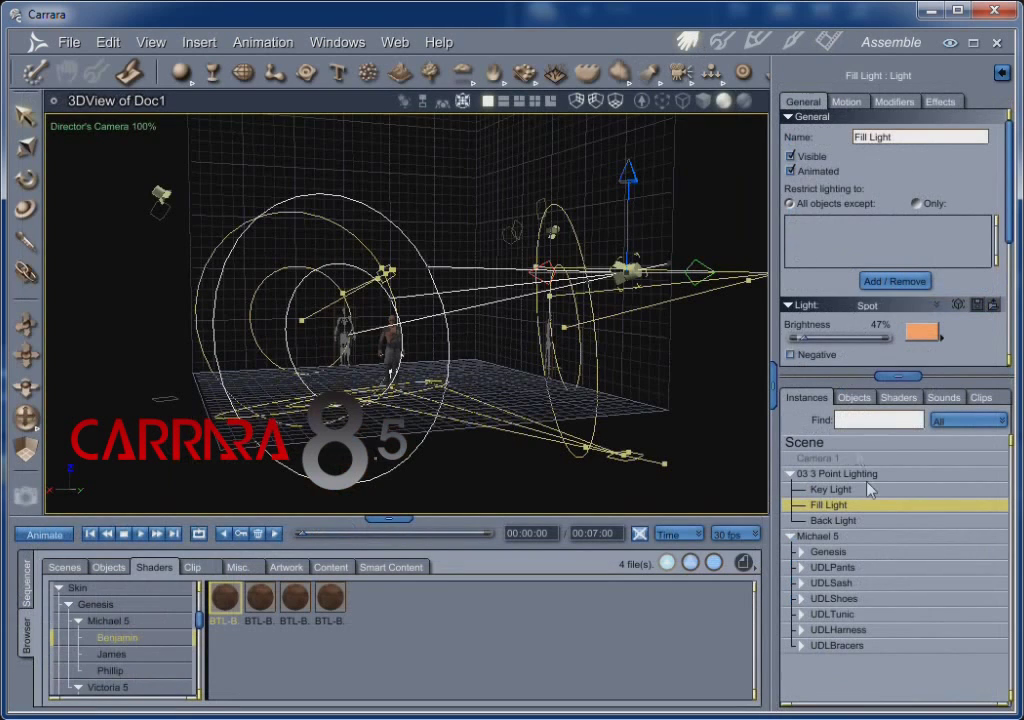
{"action": "left_click", "coordinate": [830, 490]}
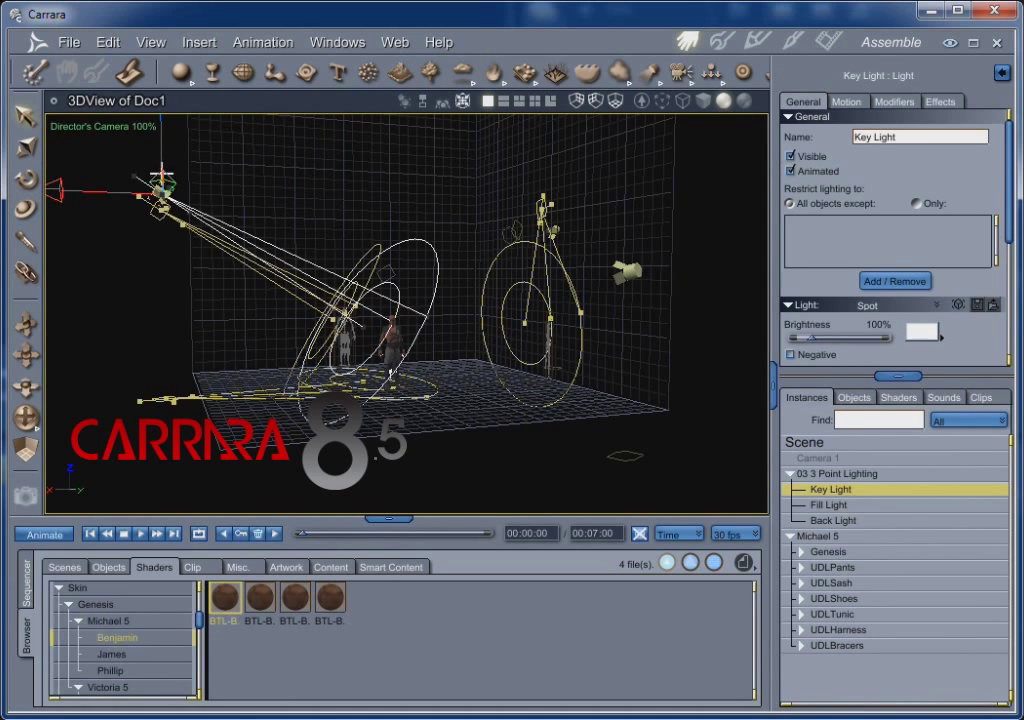
{"action": "left_click_drag", "start_coordinate": [162, 170], "coordinate": [237, 218]}
{"action": "left_click", "coordinate": [26, 178]}
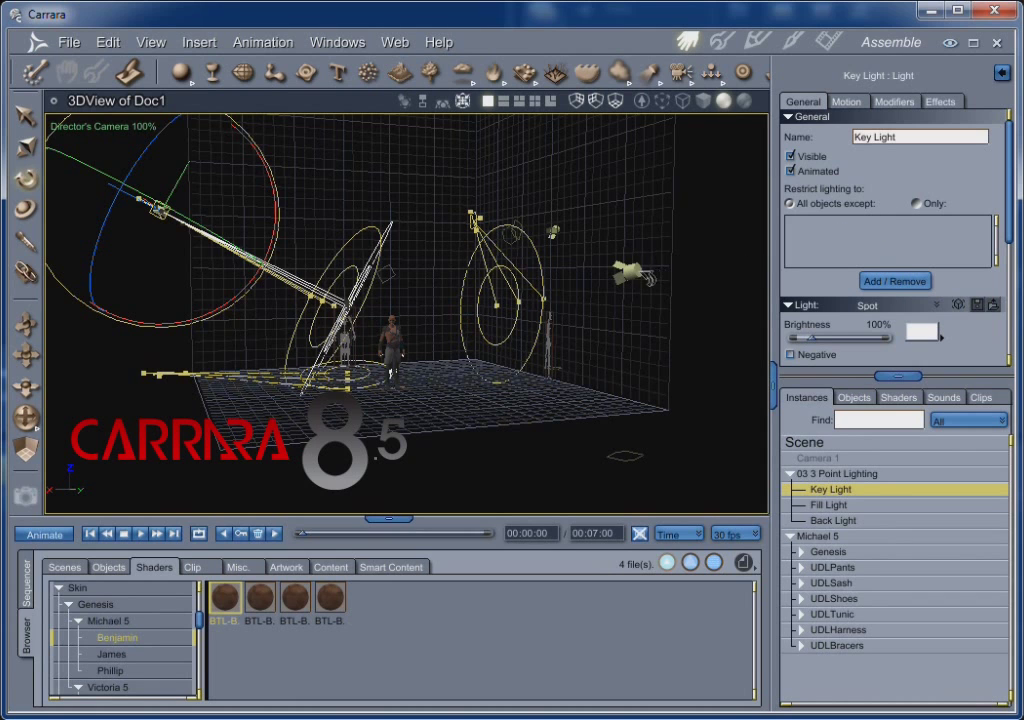
{"action": "left_click", "coordinate": [627, 270]}
{"action": "mouse_move", "coordinate": [672, 244]}
{"action": "left_mouse_down"}
{"action": "mouse_move", "coordinate": [633, 238]}
{"action": "mouse_move", "coordinate": [640, 271]}
{"action": "mouse_move", "coordinate": [679, 268]}
{"action": "left_mouse_up"}
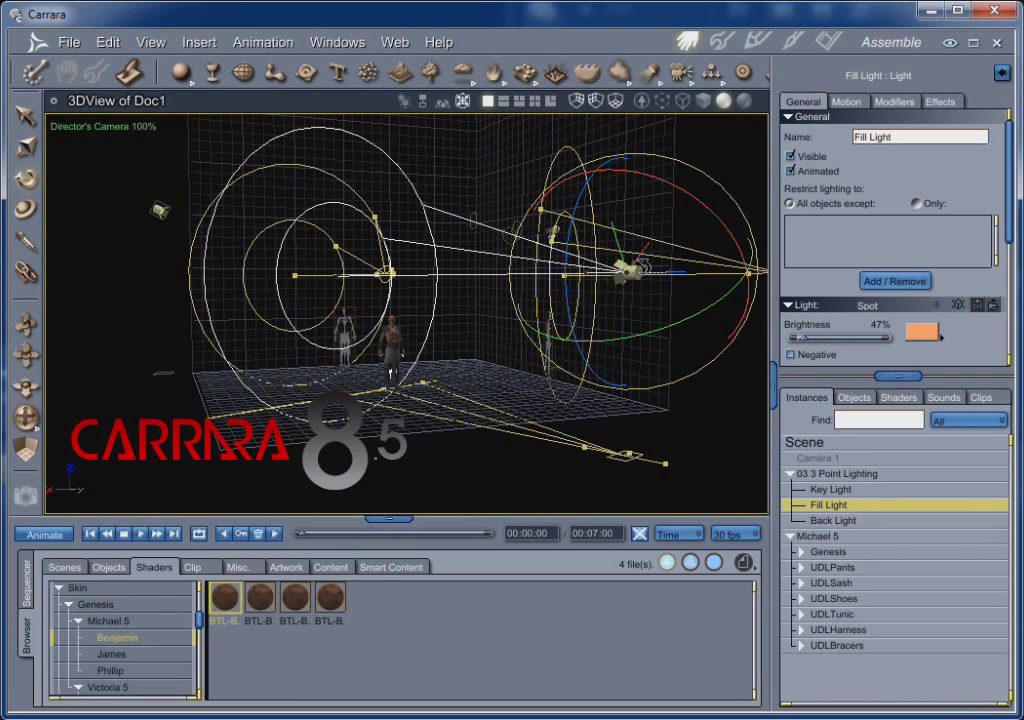
- Set the Fill Light's angular falloff to 58%
{"action": "left_click", "coordinate": [863, 372]}
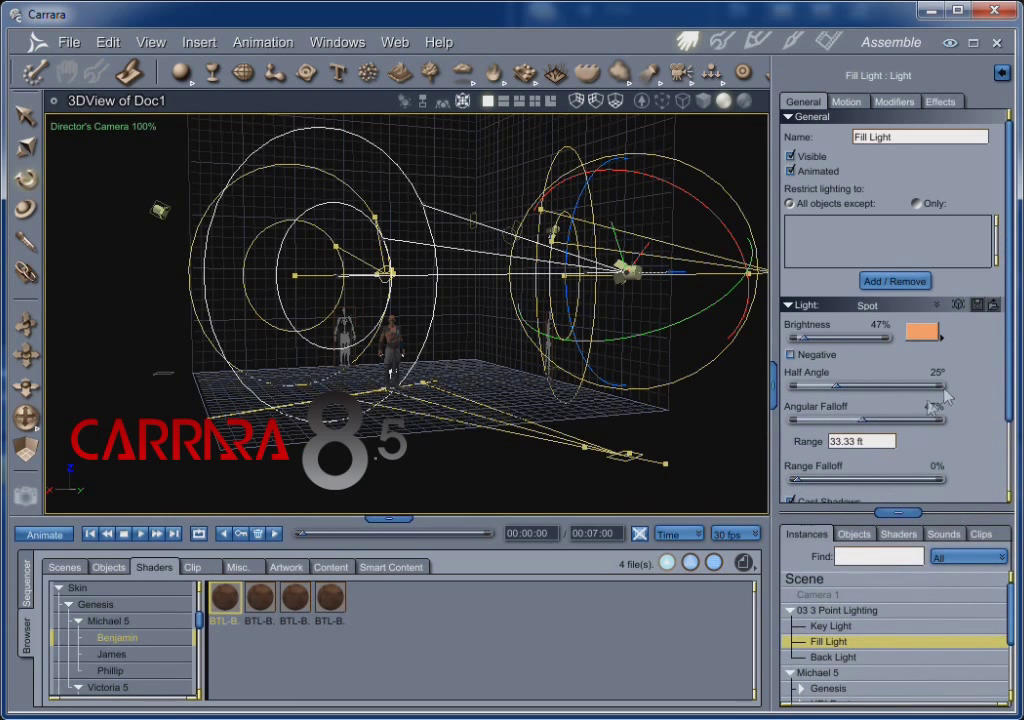
{"action": "left_click_drag", "start_coordinate": [863, 421], "coordinate": [878, 421]}
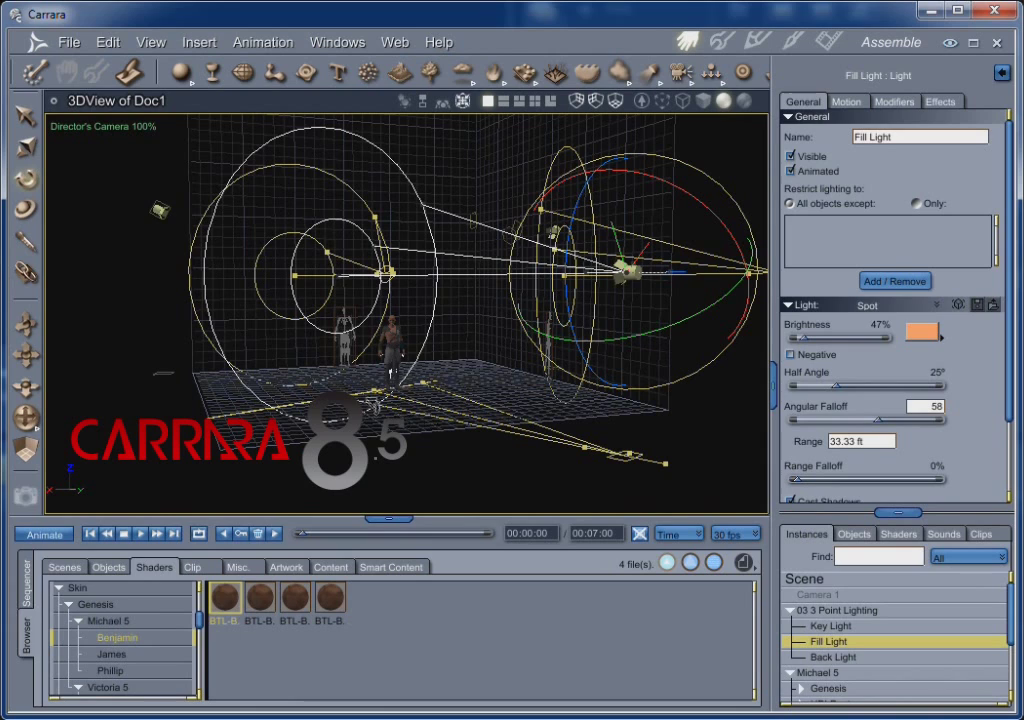
{"action": "key", "text": "Return"}
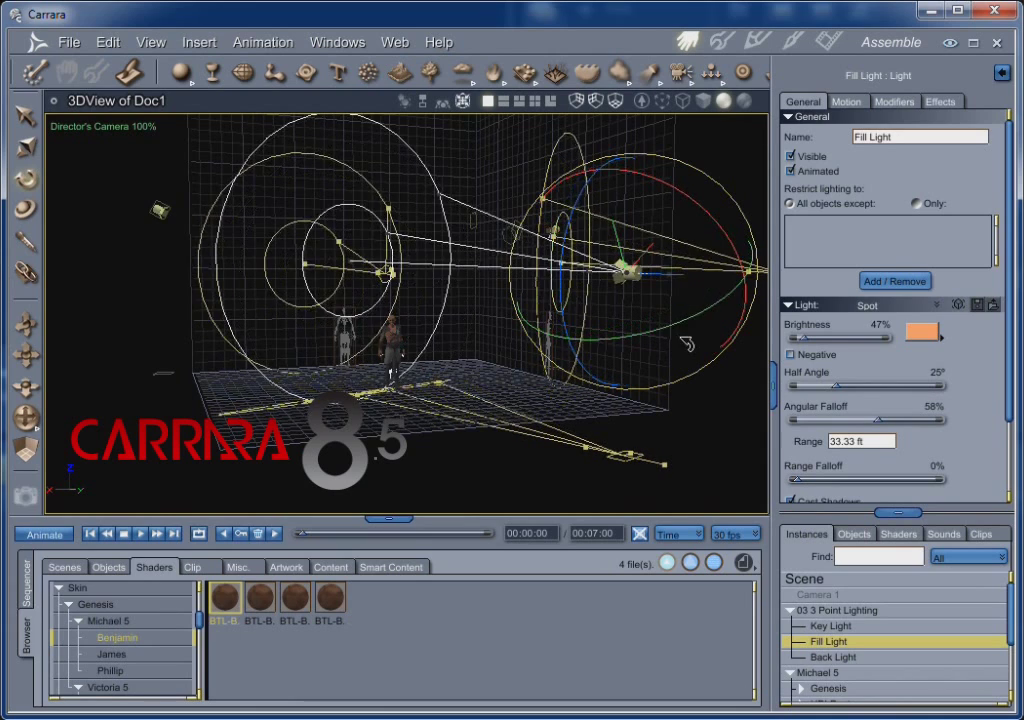
- Rotate the Fill Light to a new aim and render a test image of the figure
{"action": "left_click_drag", "start_coordinate": [687, 343], "coordinate": [296, 325]}
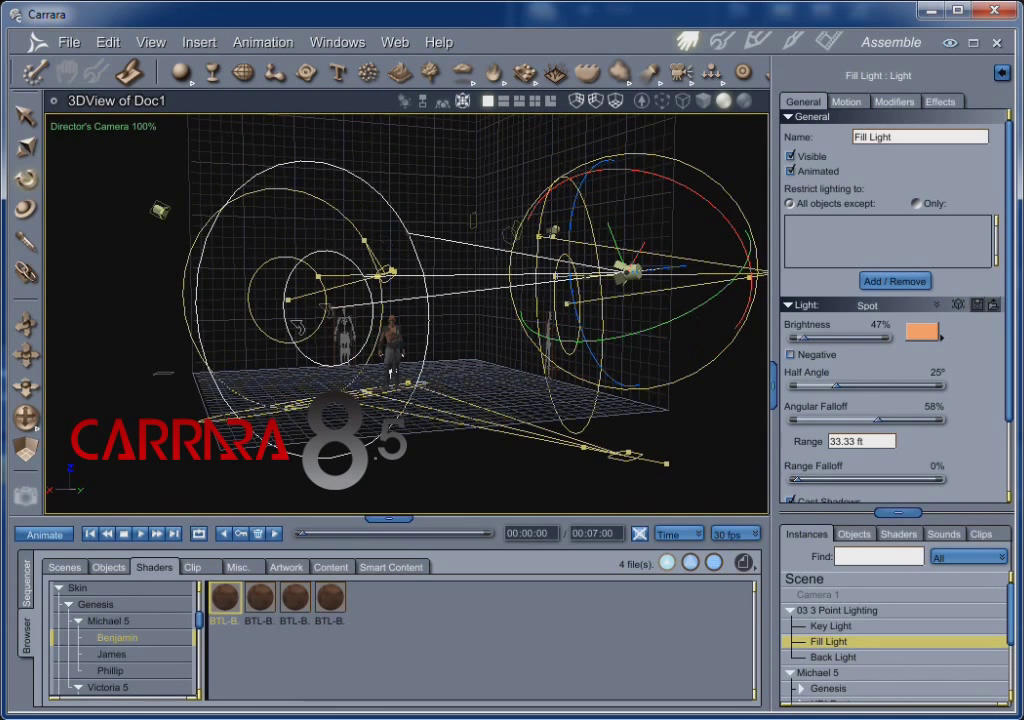
{"action": "left_click_drag", "start_coordinate": [662, 347], "coordinate": [425, 296]}
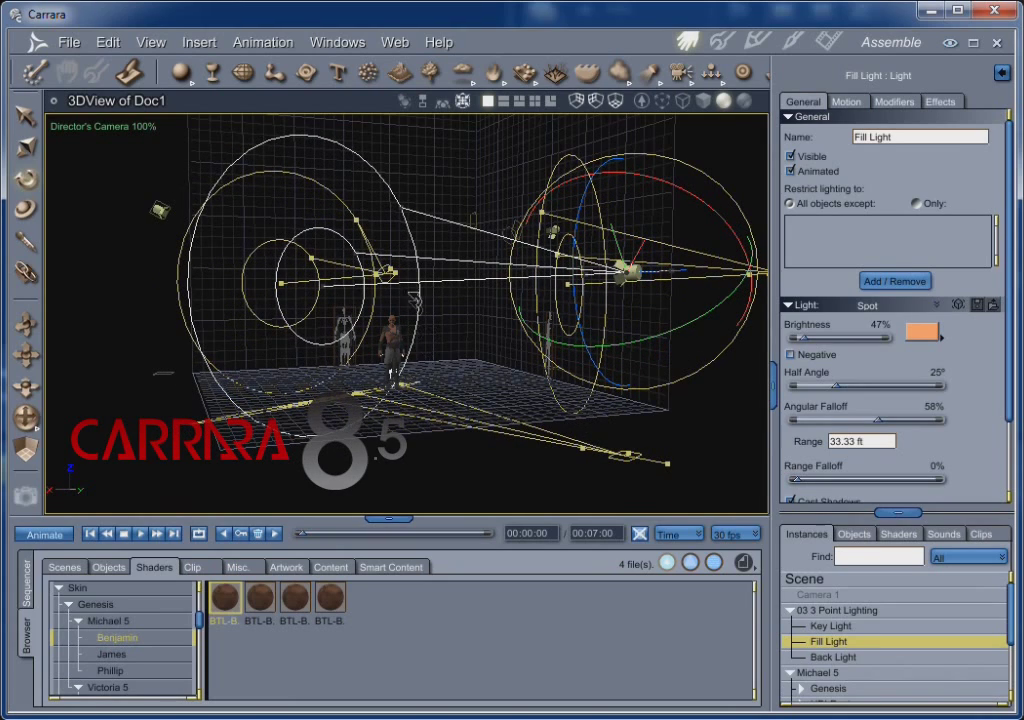
{"action": "left_click_drag", "start_coordinate": [552, 290], "coordinate": [679, 358]}
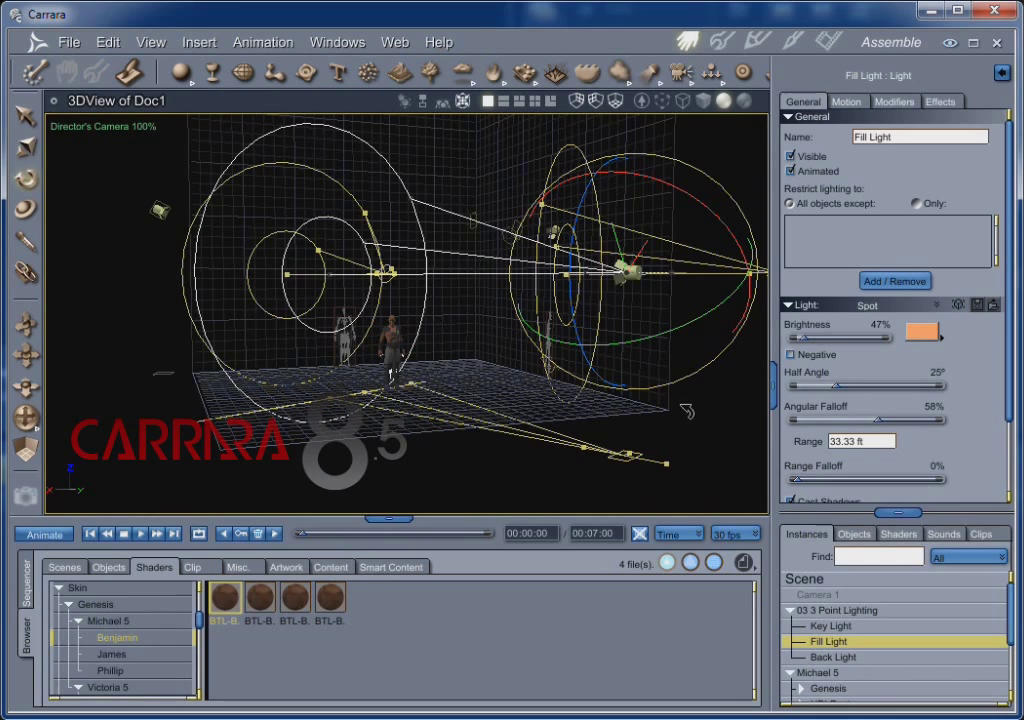
{"action": "left_click_drag", "start_coordinate": [568, 285], "coordinate": [723, 303]}
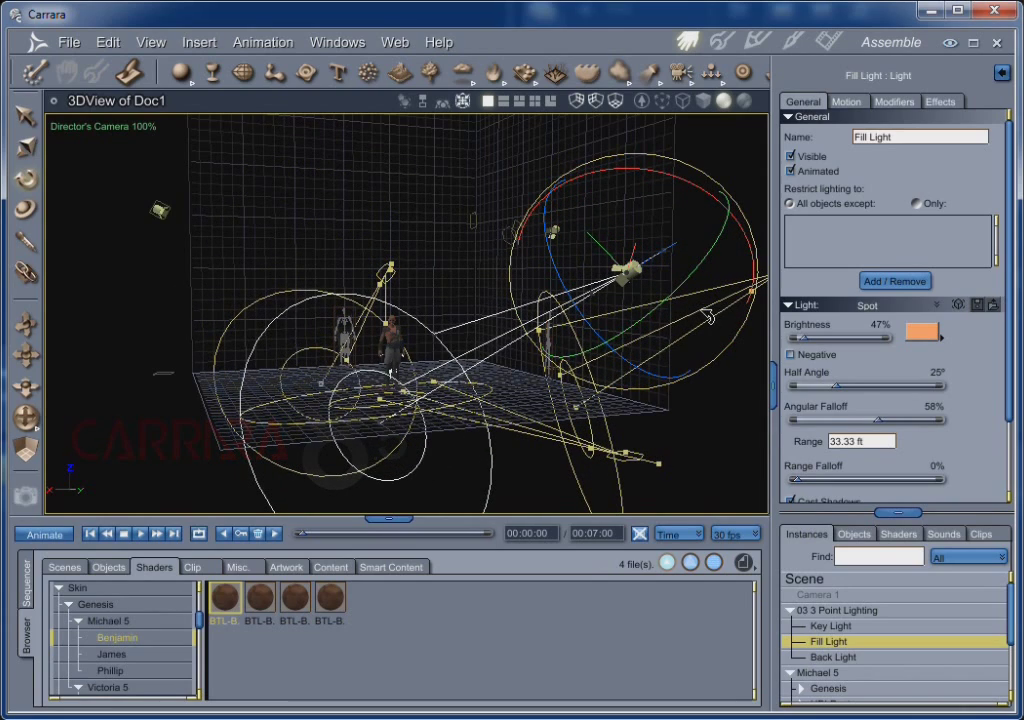
{"action": "key", "text": "ctrl+r"}
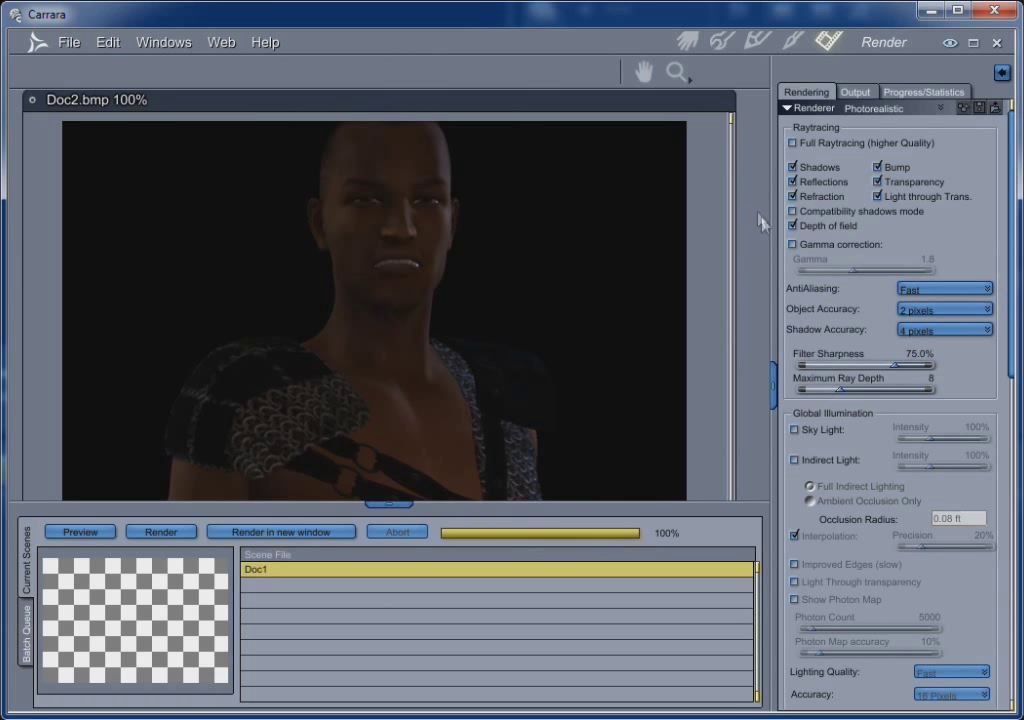
{"action": "left_click", "coordinate": [687, 41]}
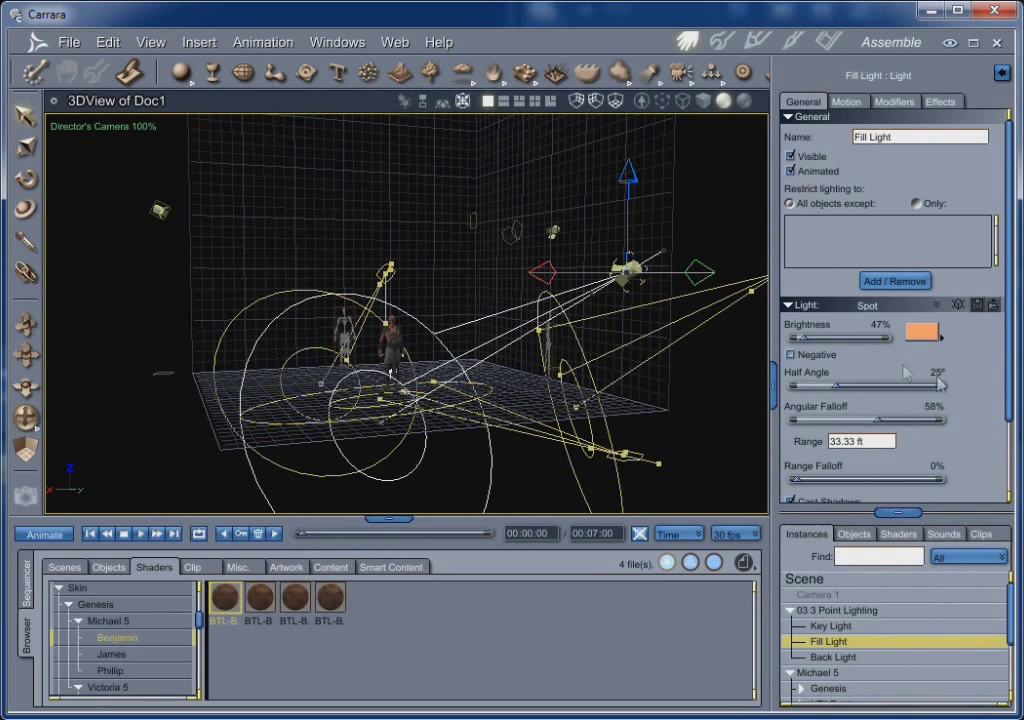
- Set the Scene's atmosphere to Realistic Sky and open its Edit settings
{"action": "left_click", "coordinate": [804, 579]}
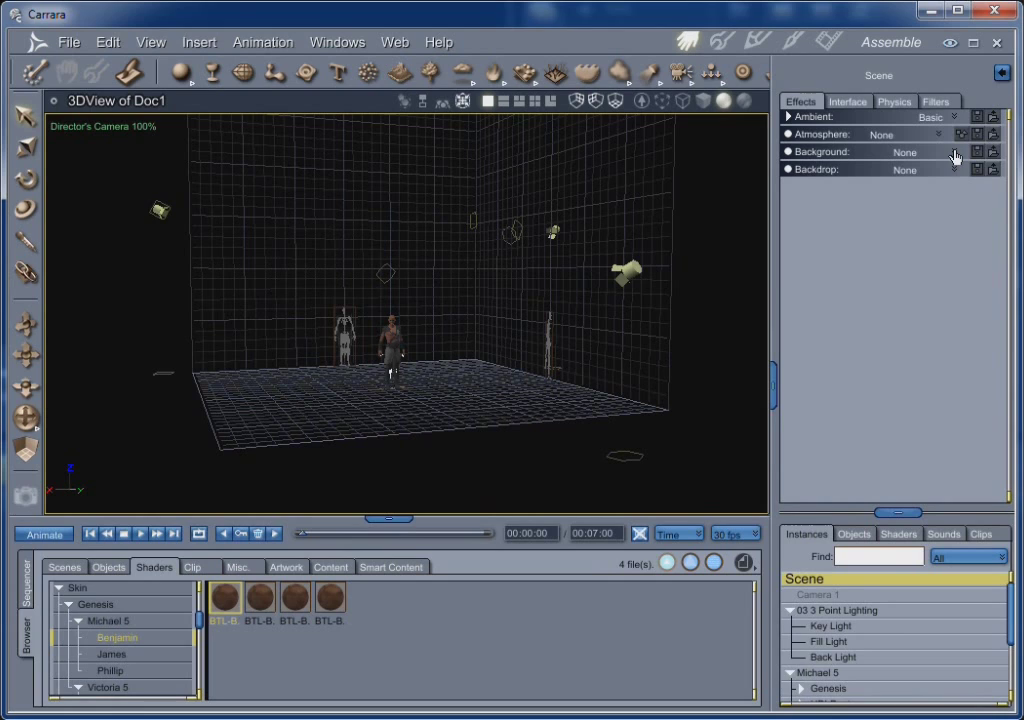
{"action": "left_click", "coordinate": [939, 134]}
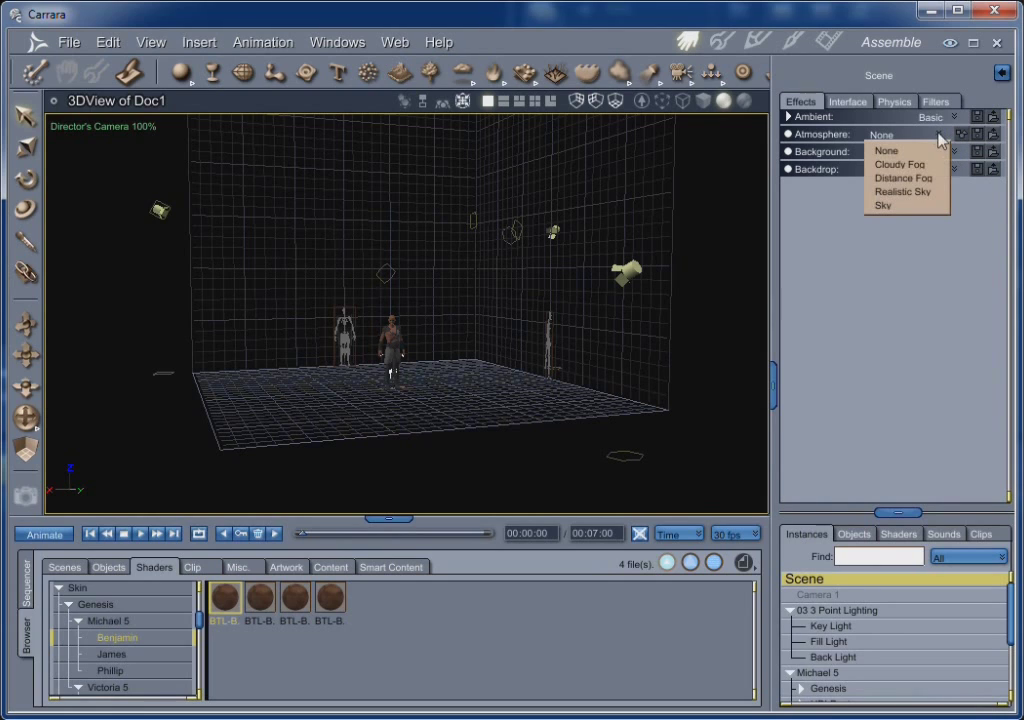
{"action": "left_click", "coordinate": [923, 192]}
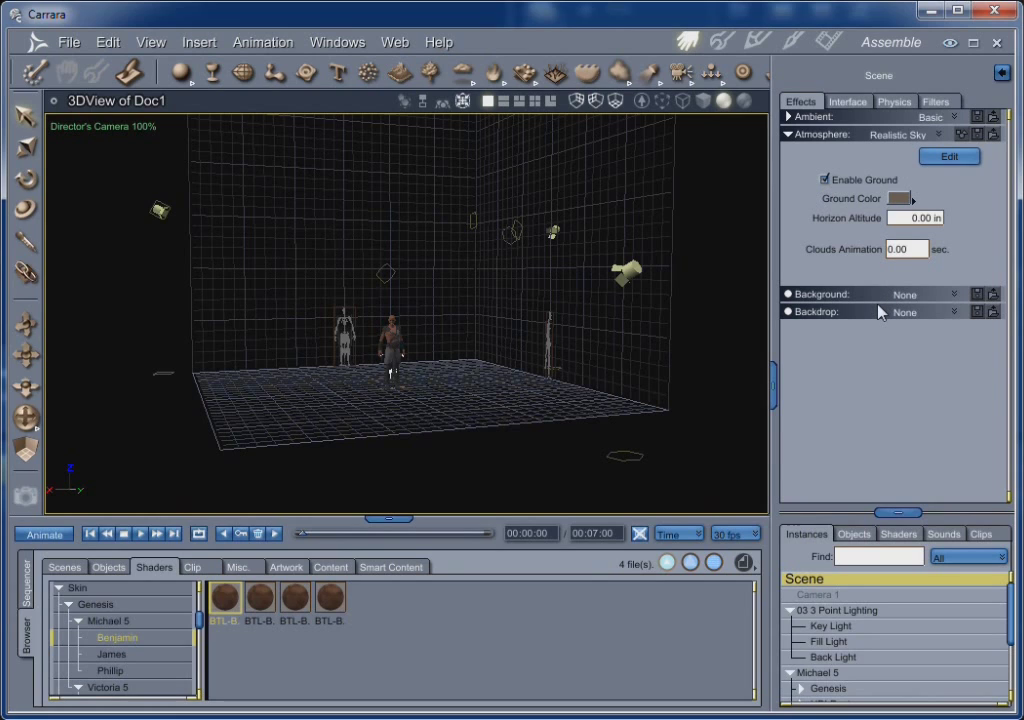
{"action": "left_click", "coordinate": [947, 157]}
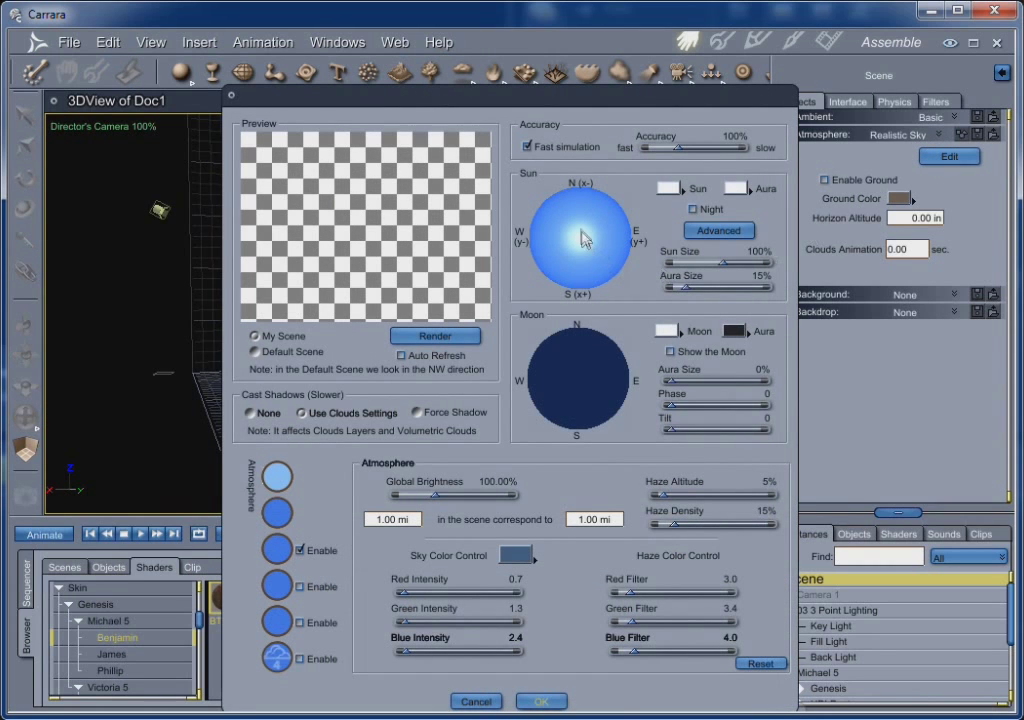
- Move the sun south-east and make cloud layer 1 Cirrus and layer 2 Cirrostratus
{"action": "left_click_drag", "start_coordinate": [580, 238], "coordinate": [622, 250]}
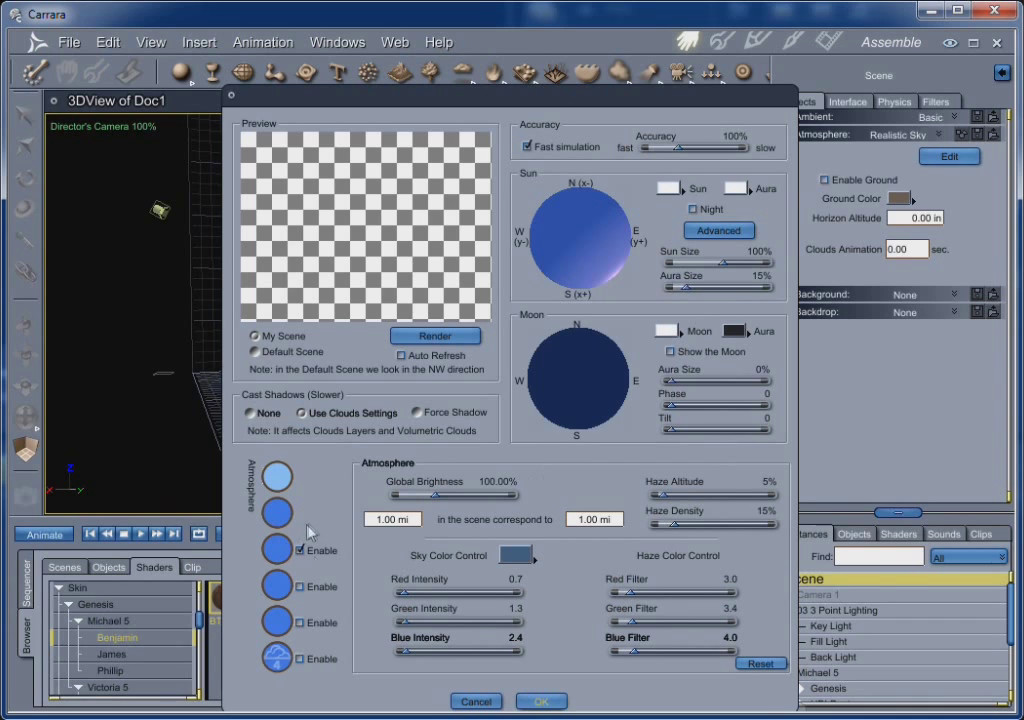
{"action": "left_click", "coordinate": [277, 550]}
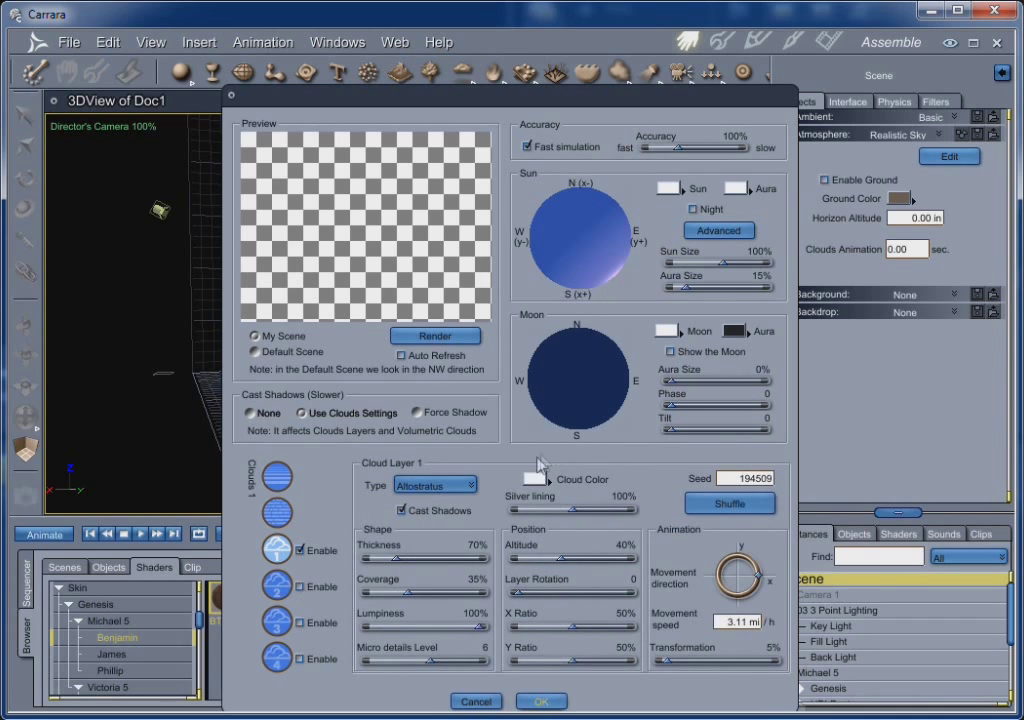
{"action": "left_click", "coordinate": [435, 485]}
{"action": "left_click", "coordinate": [425, 515]}
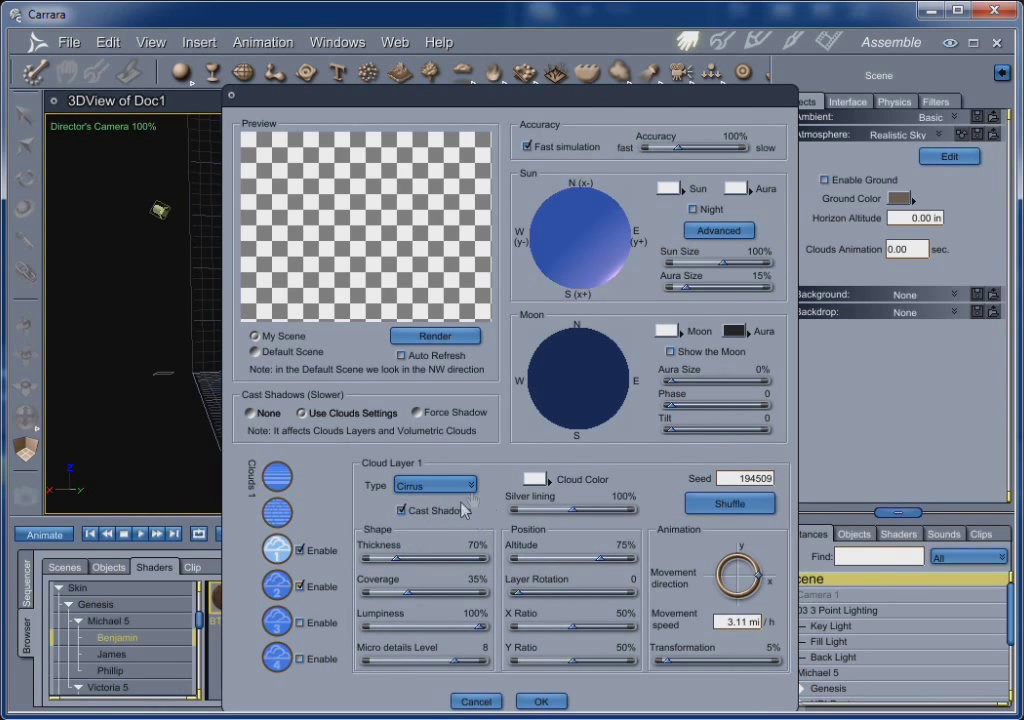
{"action": "left_click", "coordinate": [277, 585]}
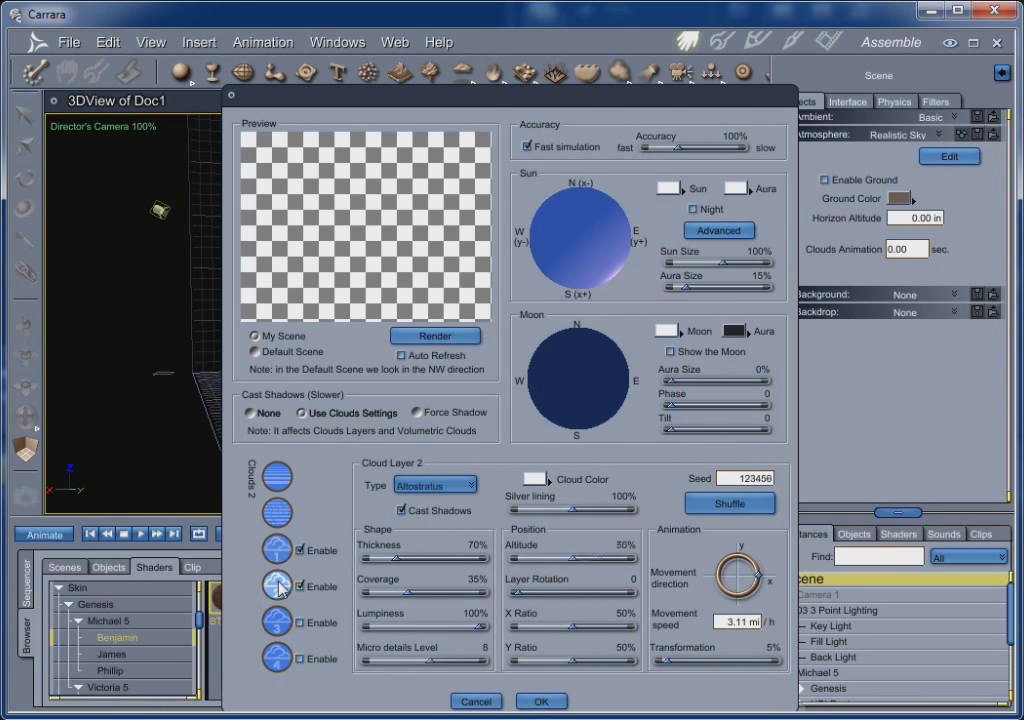
{"action": "left_click", "coordinate": [455, 485]}
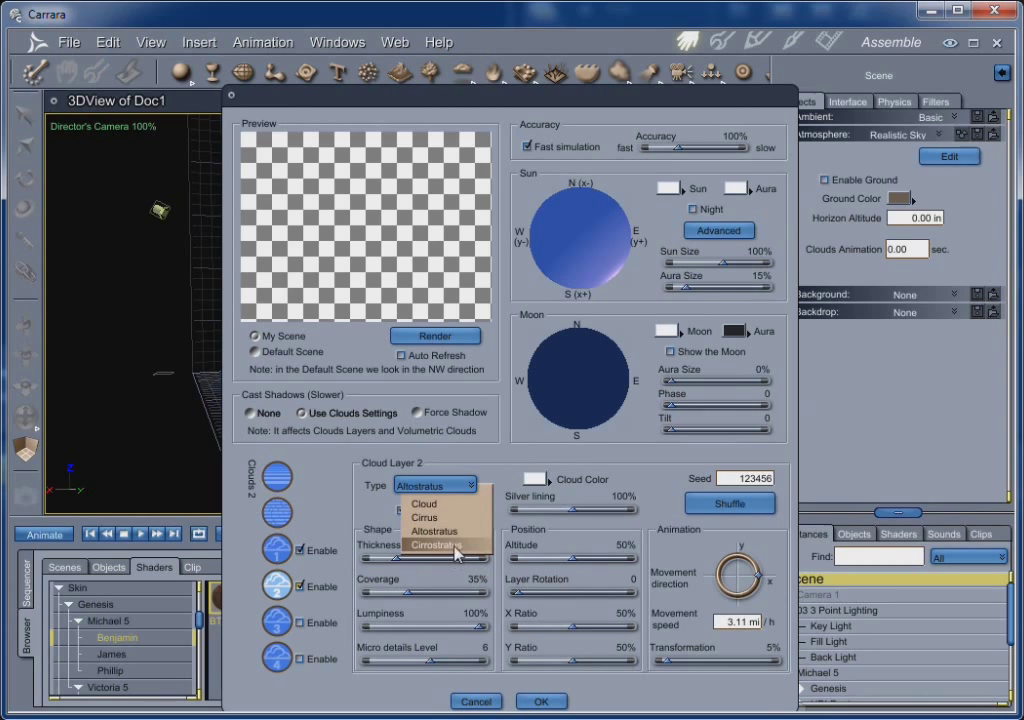
{"action": "left_click", "coordinate": [453, 545]}
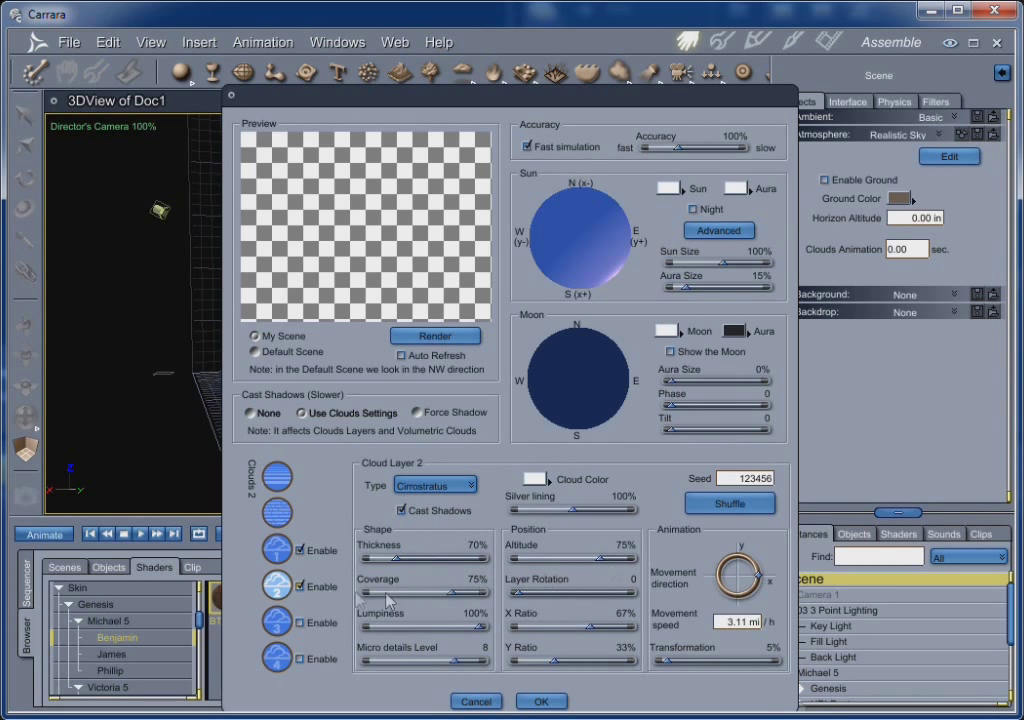
- Raise cloud layer 1's altitude and lower cloud layer 2's altitude to about 51
{"action": "left_click", "coordinate": [279, 548]}
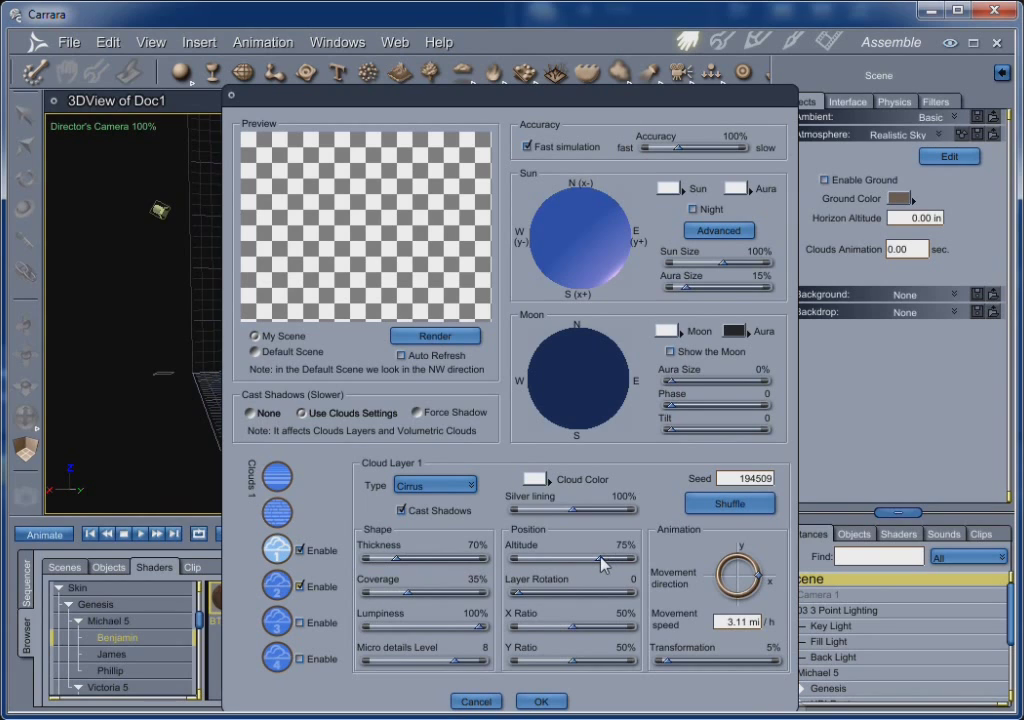
{"action": "left_click_drag", "start_coordinate": [600, 557], "coordinate": [610, 558]}
{"action": "left_click", "coordinate": [279, 587]}
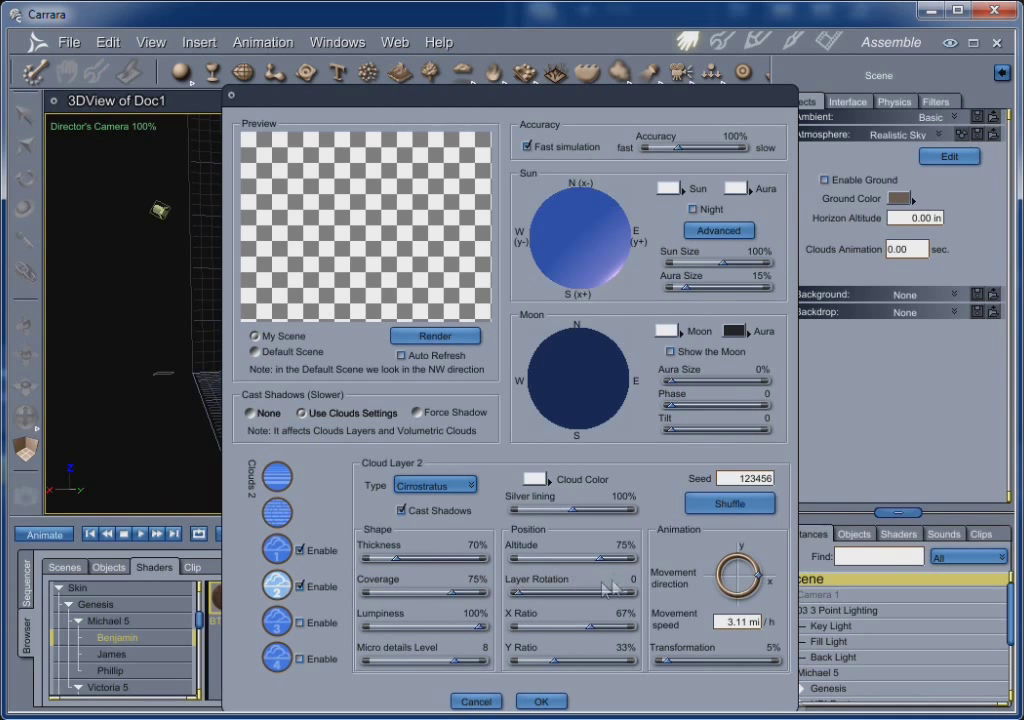
{"action": "left_click_drag", "start_coordinate": [600, 557], "coordinate": [575, 603]}
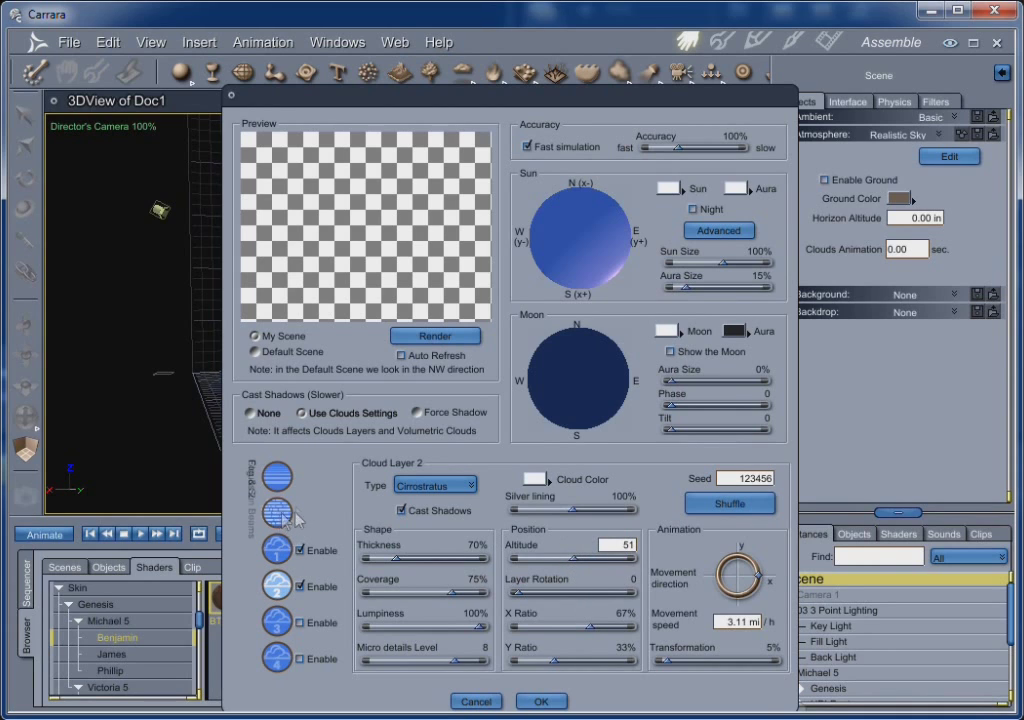
- Turn on fog in the sky and accept the Realistic Sky settings
{"action": "left_click", "coordinate": [277, 477]}
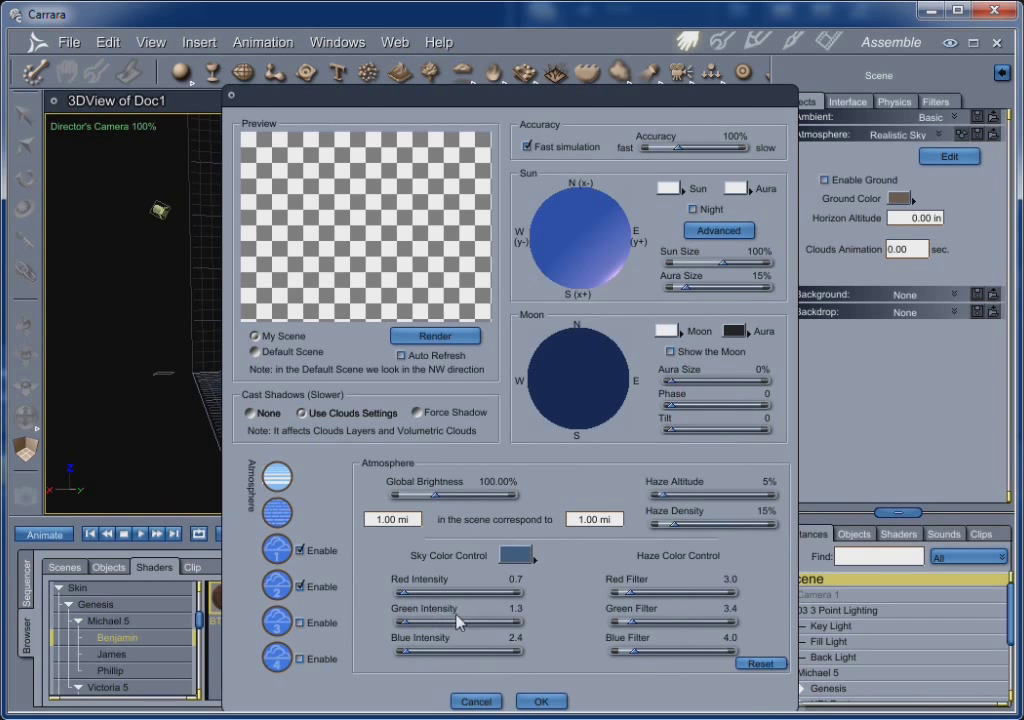
{"action": "left_click", "coordinate": [277, 513]}
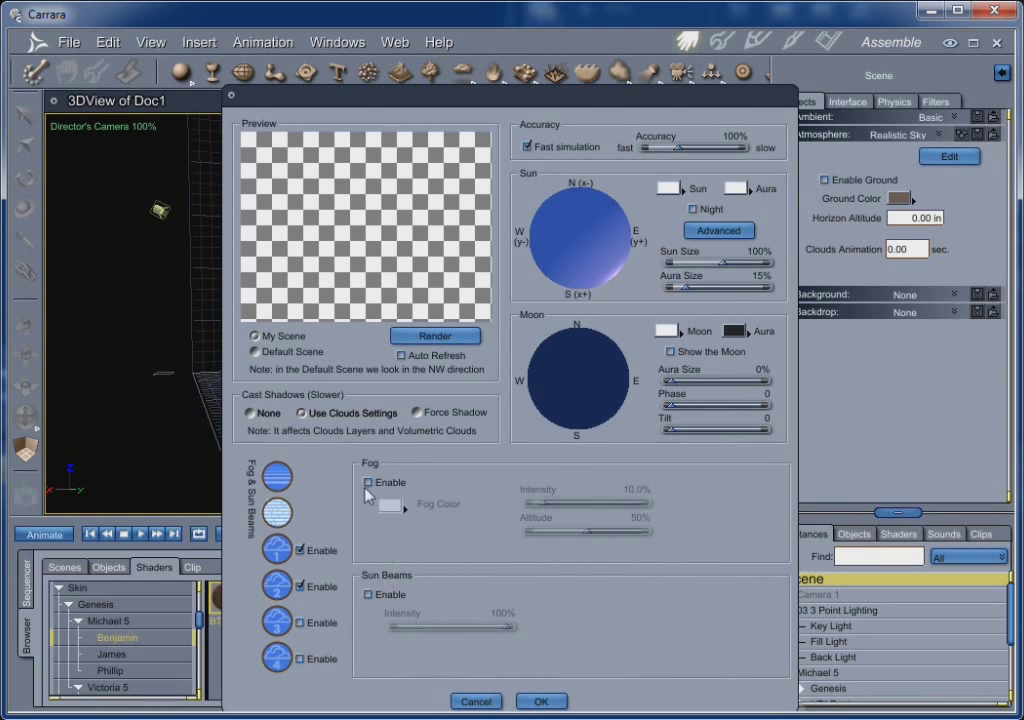
{"action": "left_click", "coordinate": [368, 482]}
{"action": "left_click", "coordinate": [277, 477]}
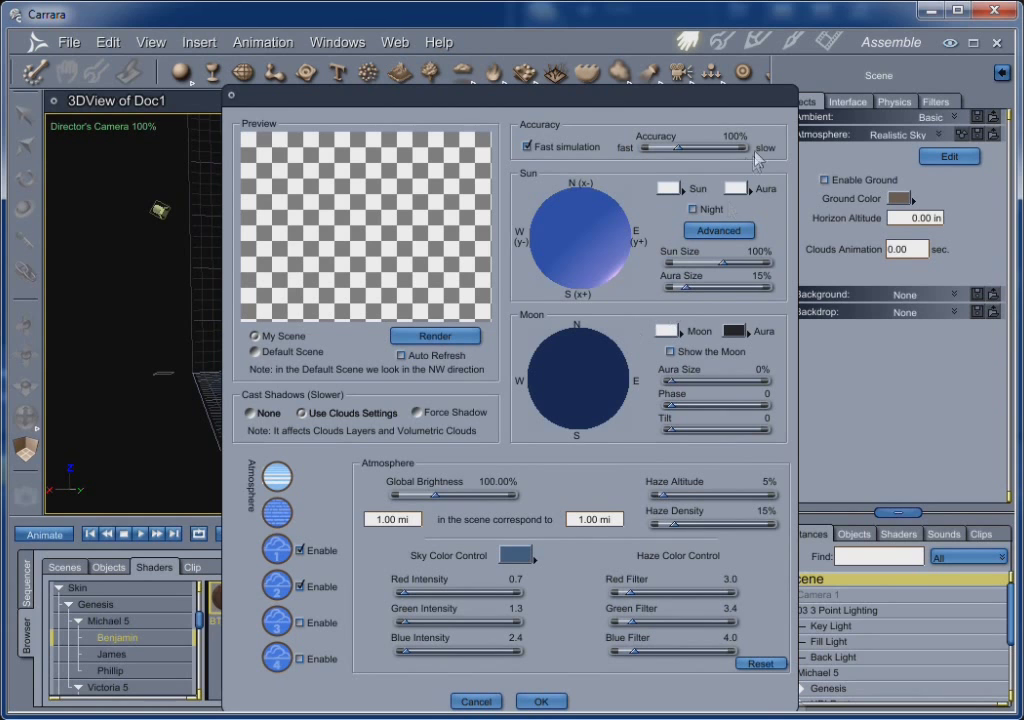
{"action": "left_click", "coordinate": [548, 703]}
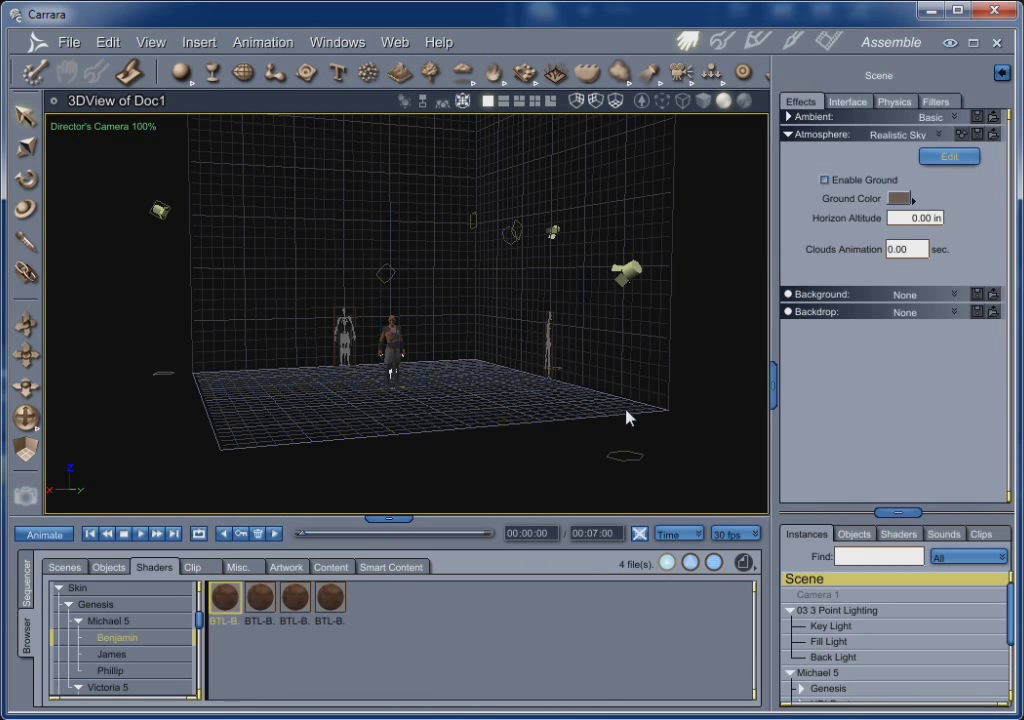
- Add a sun light to the scene and raise it high above the figure
{"action": "left_click", "coordinate": [199, 42]}
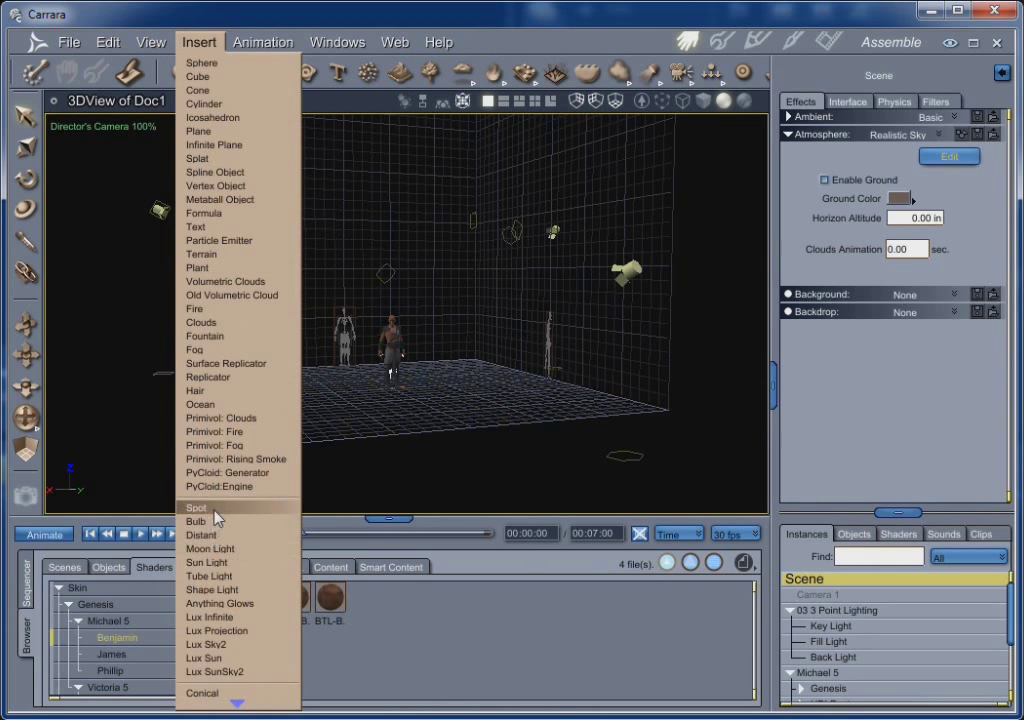
{"action": "left_click", "coordinate": [210, 562]}
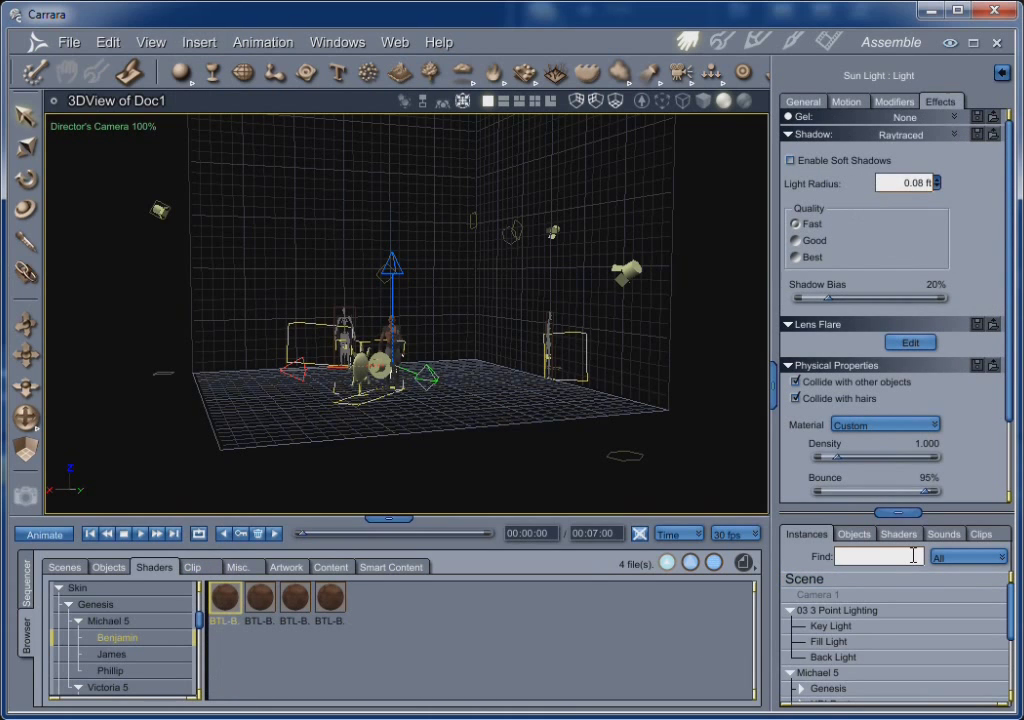
{"action": "left_click_drag", "start_coordinate": [391, 240], "coordinate": [389, 98]}
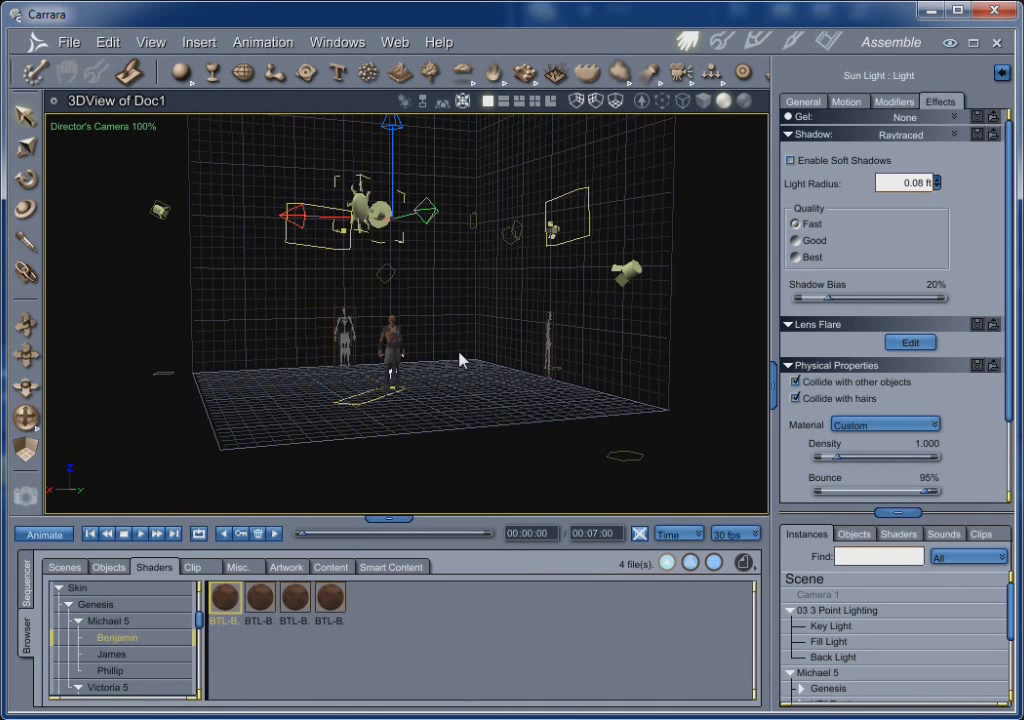
- Check the sun light's placement from a closer view, then render the close-up shot
{"action": "key", "text": "ctrl+shift+f"}
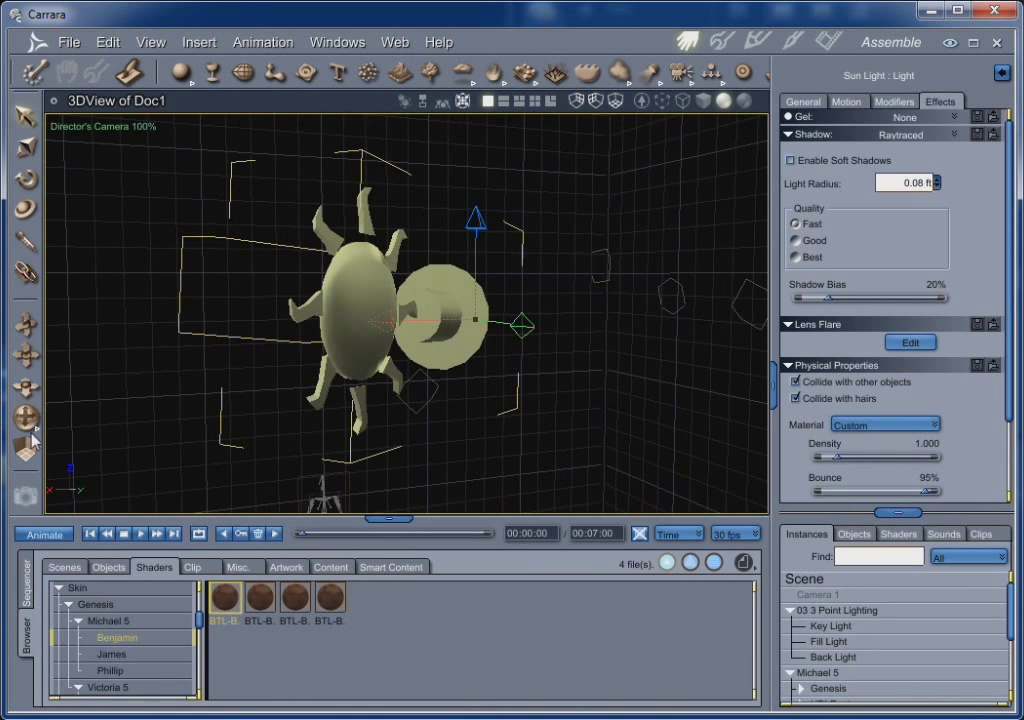
{"action": "left_click_drag", "start_coordinate": [32, 433], "coordinate": [603, 455]}
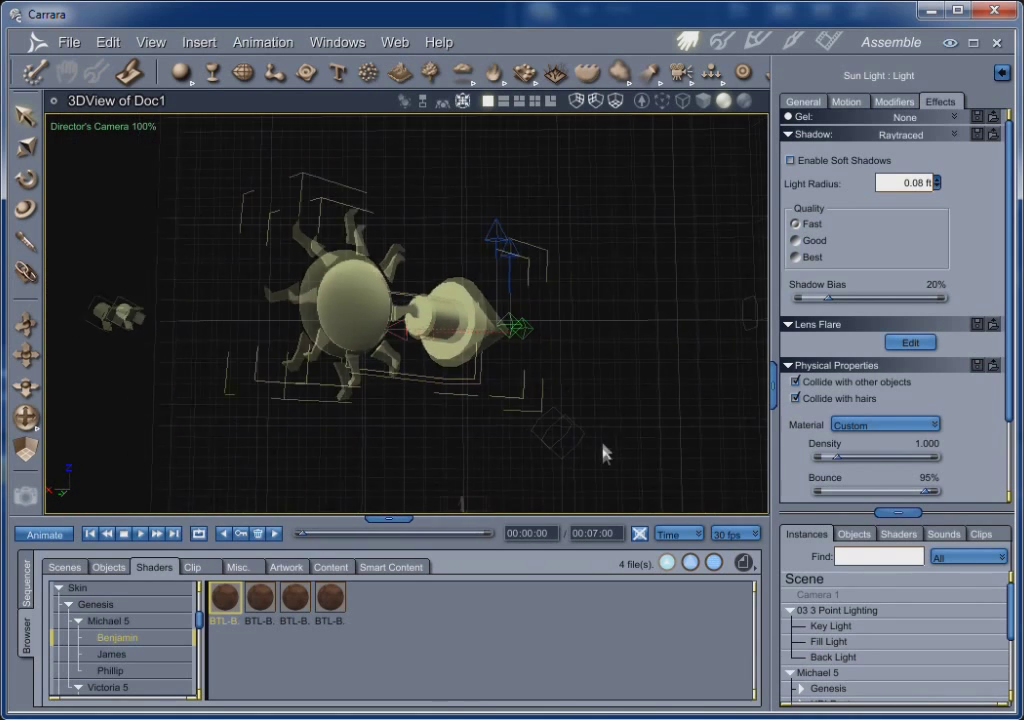
{"action": "key", "text": "ctrl+z"}
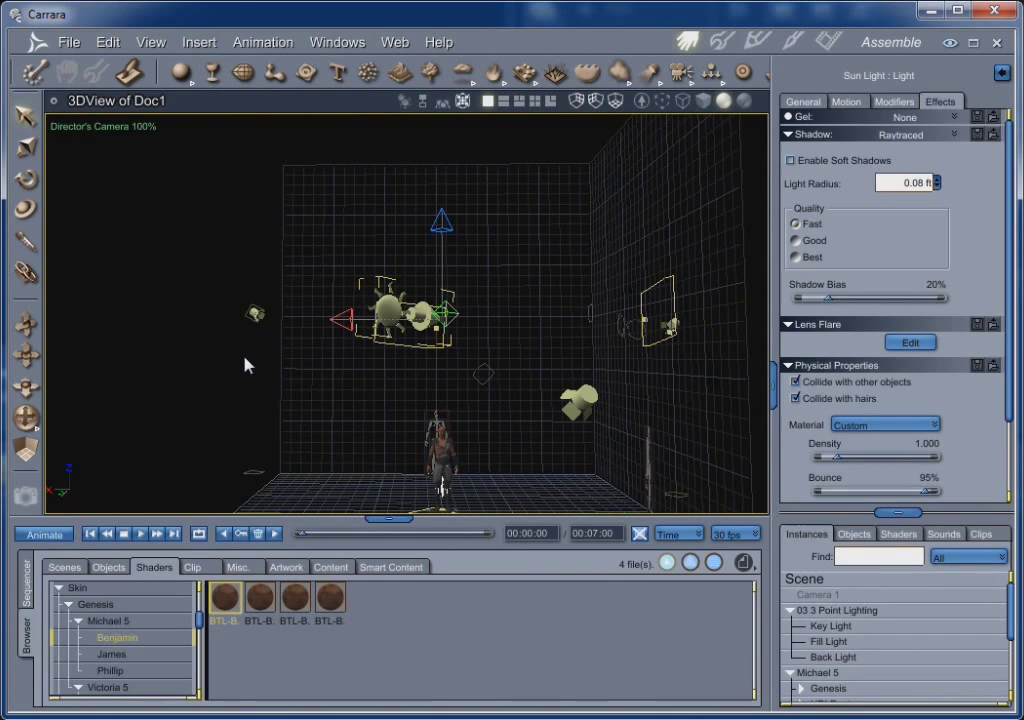
{"action": "key", "text": "ctrl+r"}
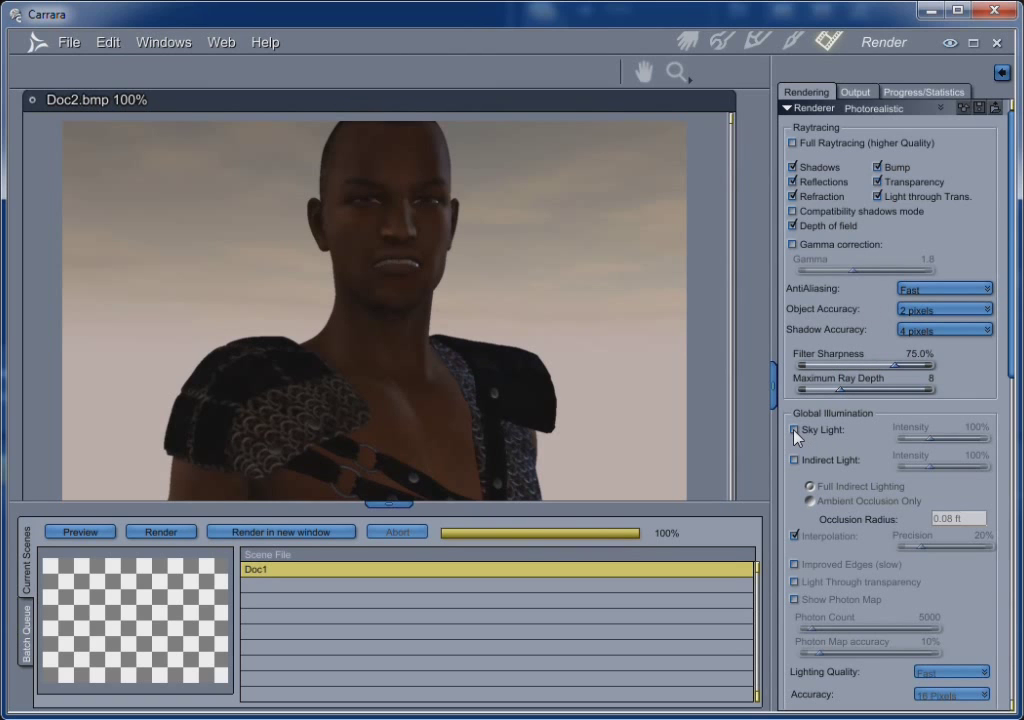
- Enlarge the render view and turn on gamma correction with a value of 2.2
{"action": "left_click_drag", "start_coordinate": [418, 503], "coordinate": [427, 630]}
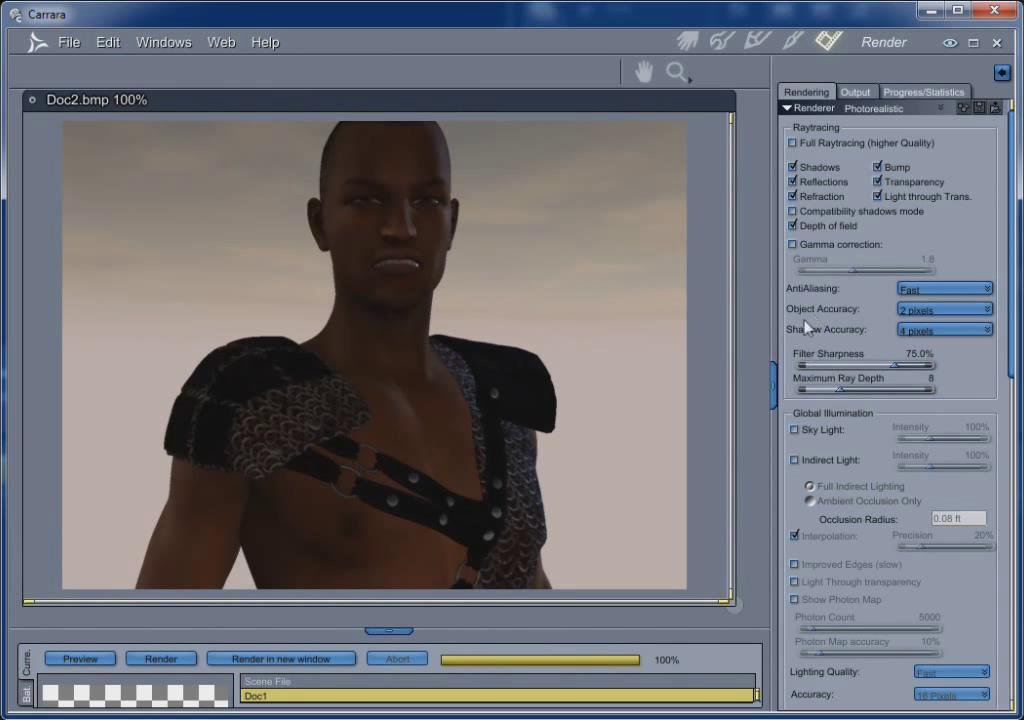
{"action": "left_click", "coordinate": [793, 244]}
{"action": "left_click", "coordinate": [922, 259]}
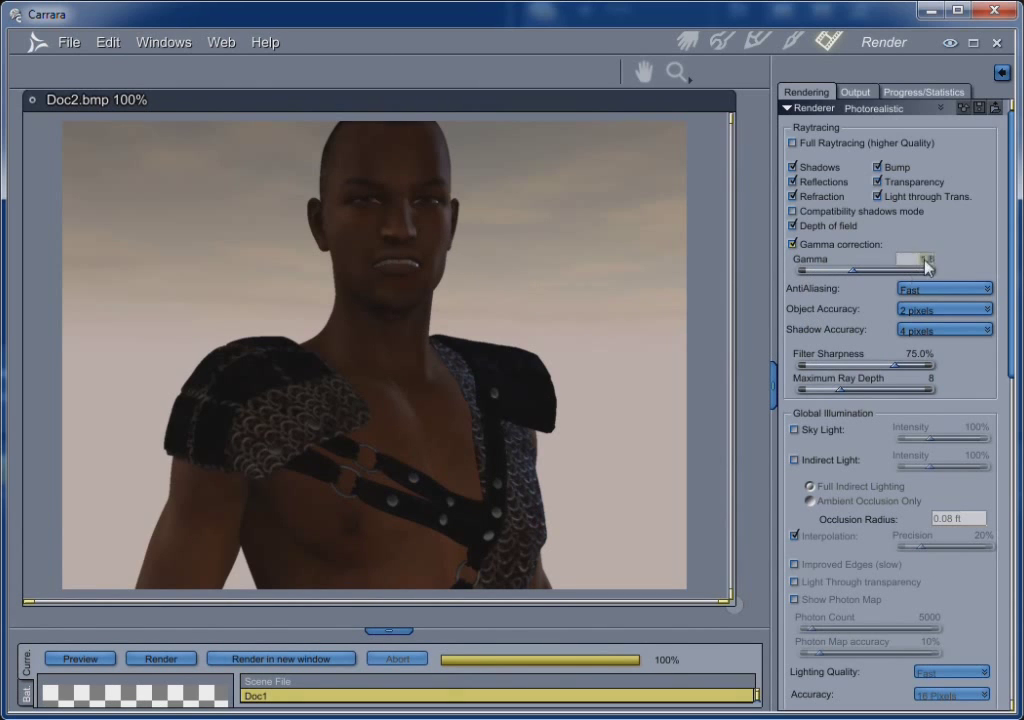
{"action": "type", "text": "2.2"}
- Enable Sky Light and Indirect Light global illumination and render the scene
{"action": "left_click", "coordinate": [794, 430]}
{"action": "left_click", "coordinate": [795, 460]}
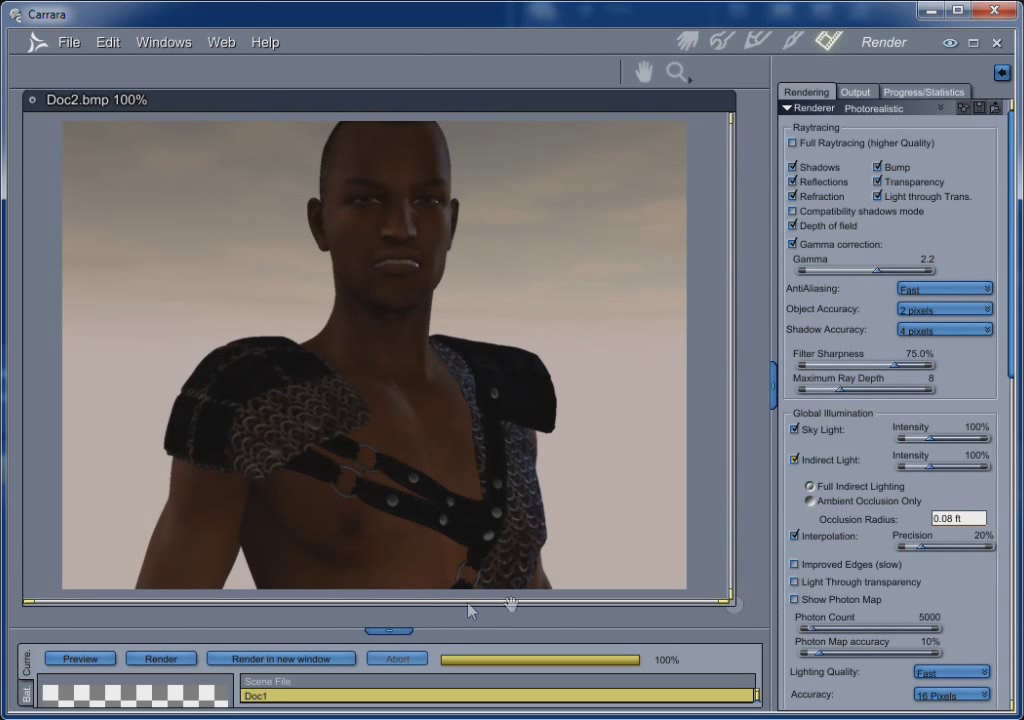
{"action": "left_click", "coordinate": [163, 659]}
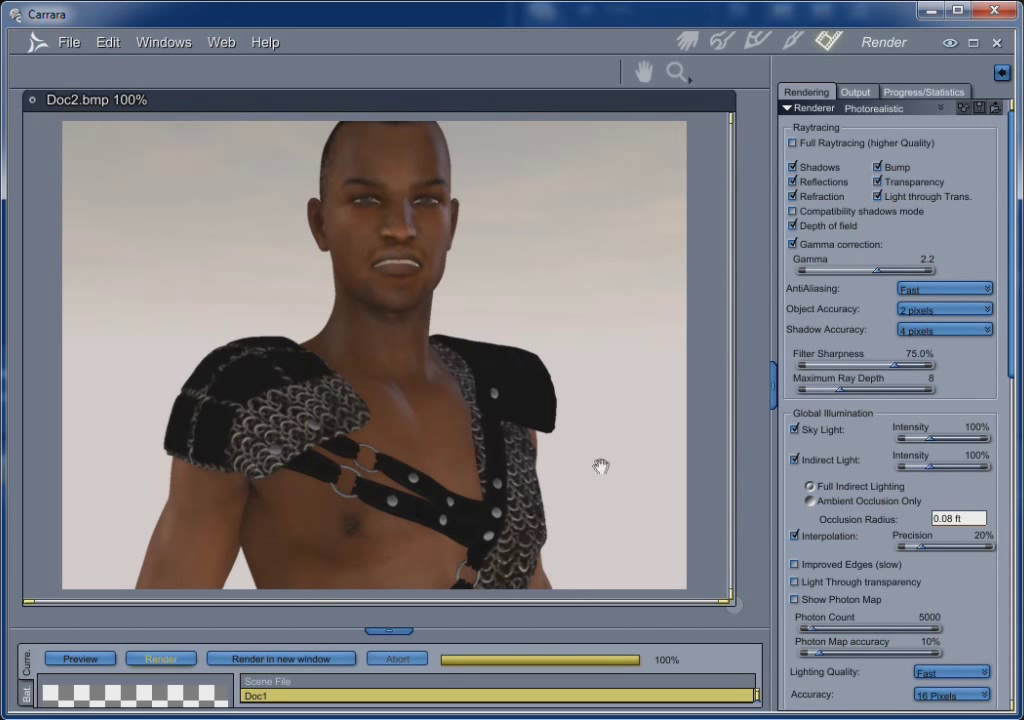
- Return to the Assemble room and select Michael 5's Genesis Actor to show its morph parameters
{"action": "left_click", "coordinate": [687, 40]}
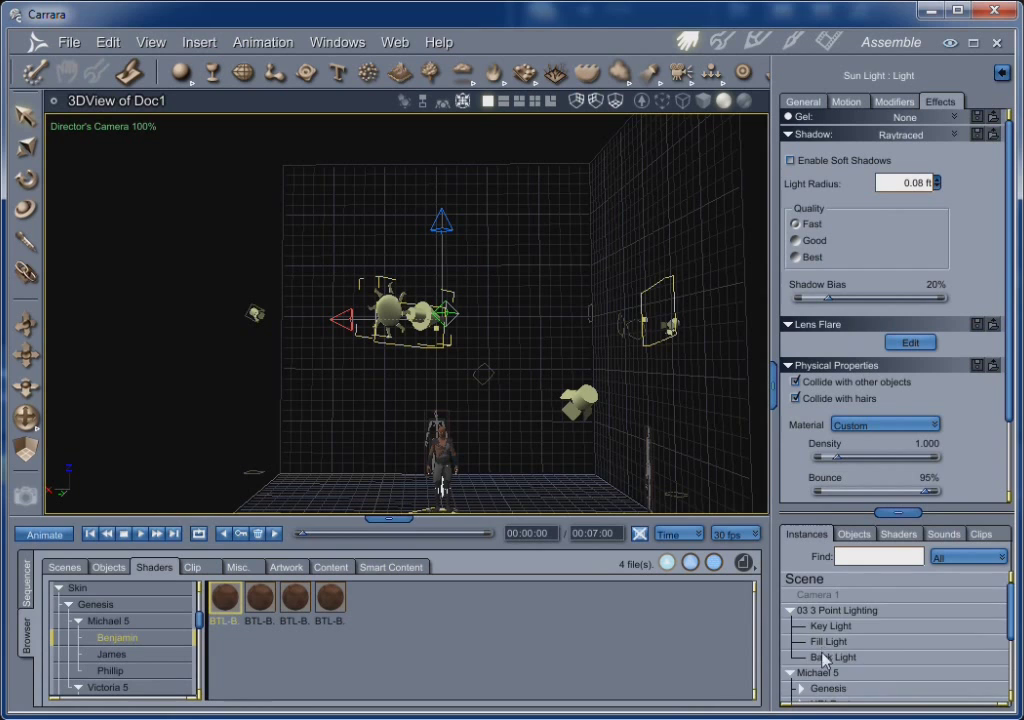
{"action": "scroll", "coordinate": [822, 657], "scroll_direction": "down", "scroll_amount": 2}
{"action": "left_click", "coordinate": [801, 611]}
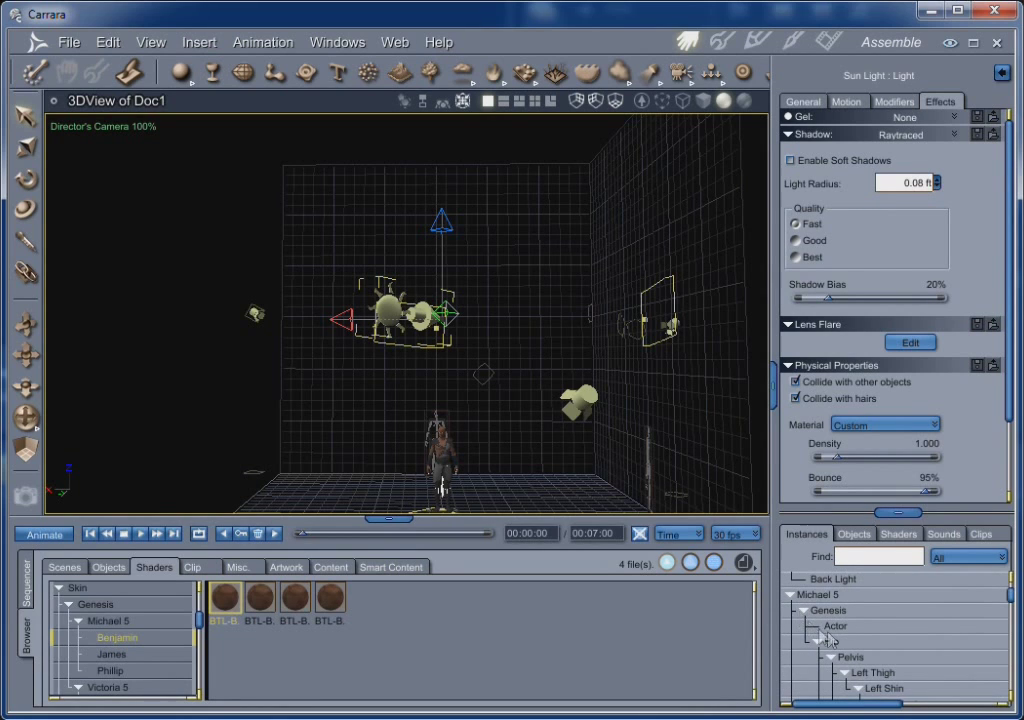
{"action": "left_click", "coordinate": [834, 627]}
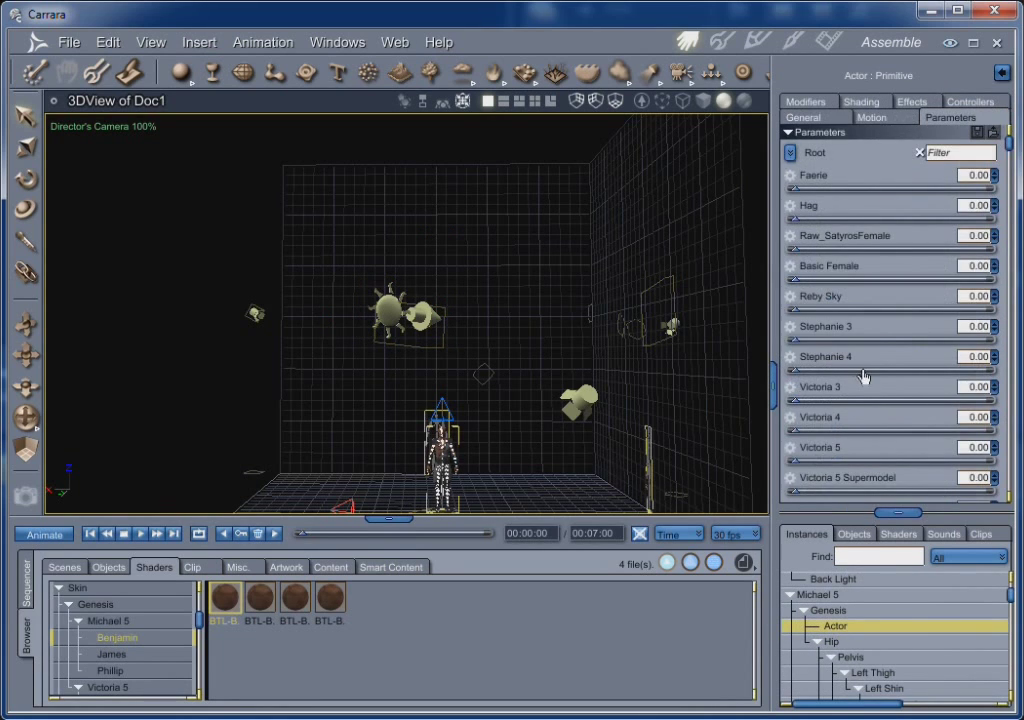
{"action": "scroll", "coordinate": [864, 376], "scroll_direction": "down", "scroll_amount": 1}
{"action": "scroll", "coordinate": [866, 354], "scroll_direction": "down", "scroll_amount": 9}
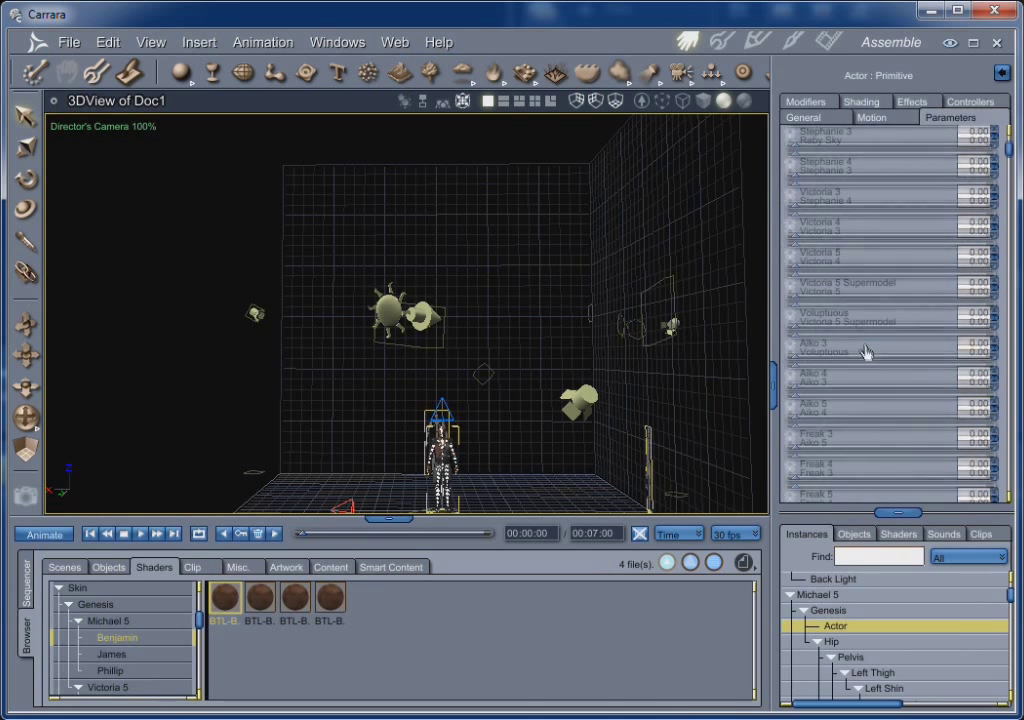
{"action": "scroll", "coordinate": [866, 354], "scroll_direction": "down", "scroll_amount": 3}
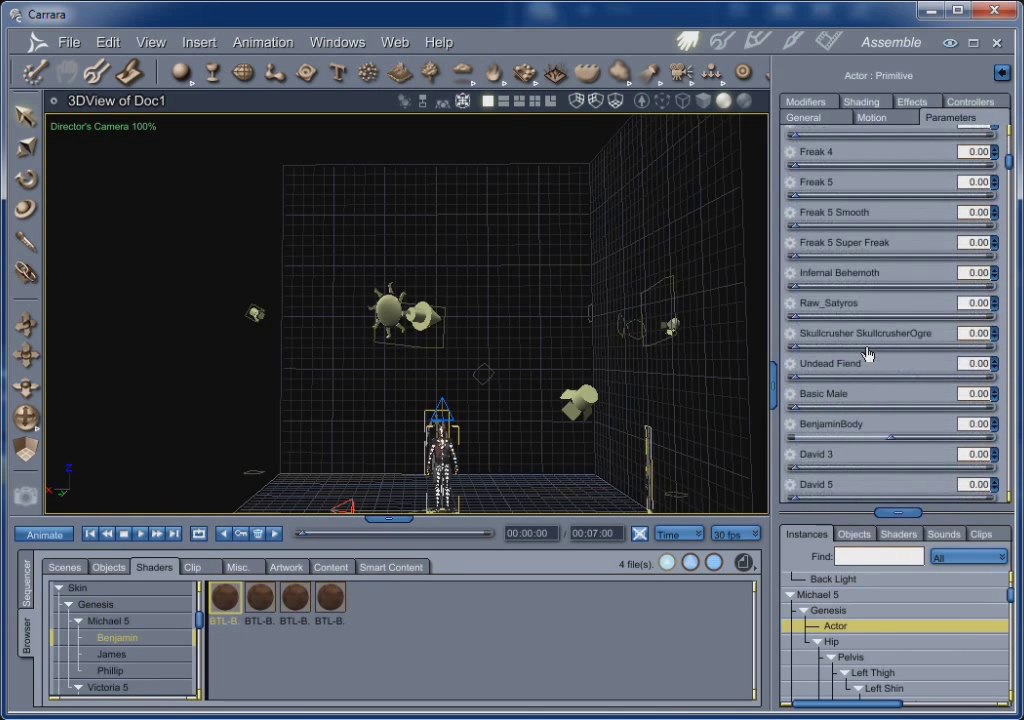
{"action": "scroll", "coordinate": [866, 364], "scroll_direction": "down", "scroll_amount": 7}
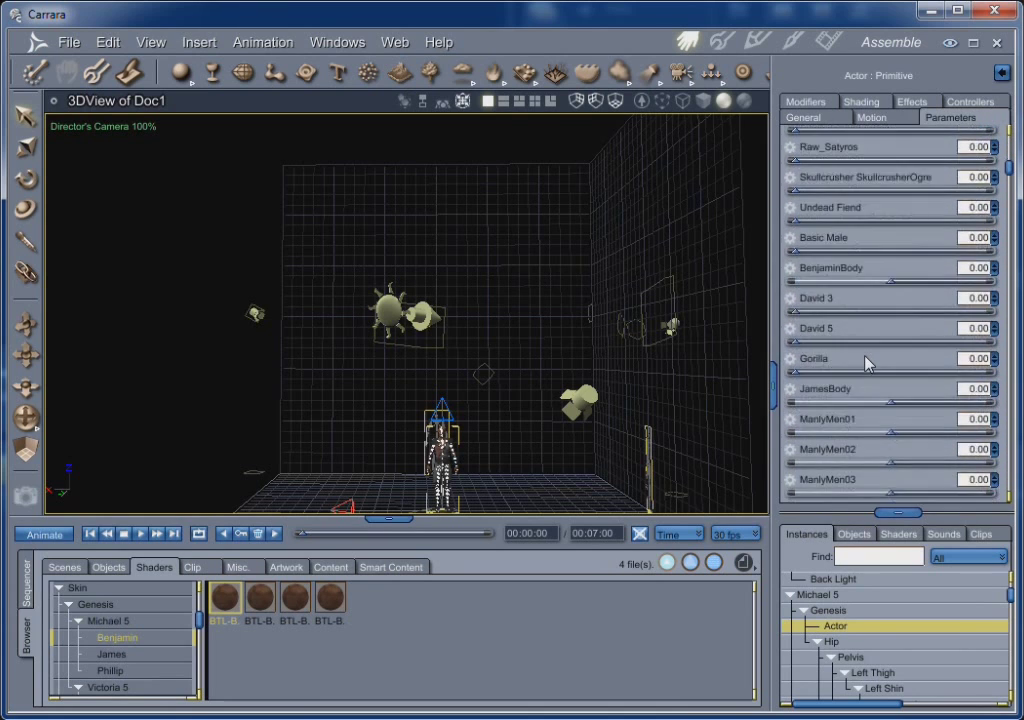
{"action": "scroll", "coordinate": [866, 364], "scroll_direction": "down", "scroll_amount": 10}
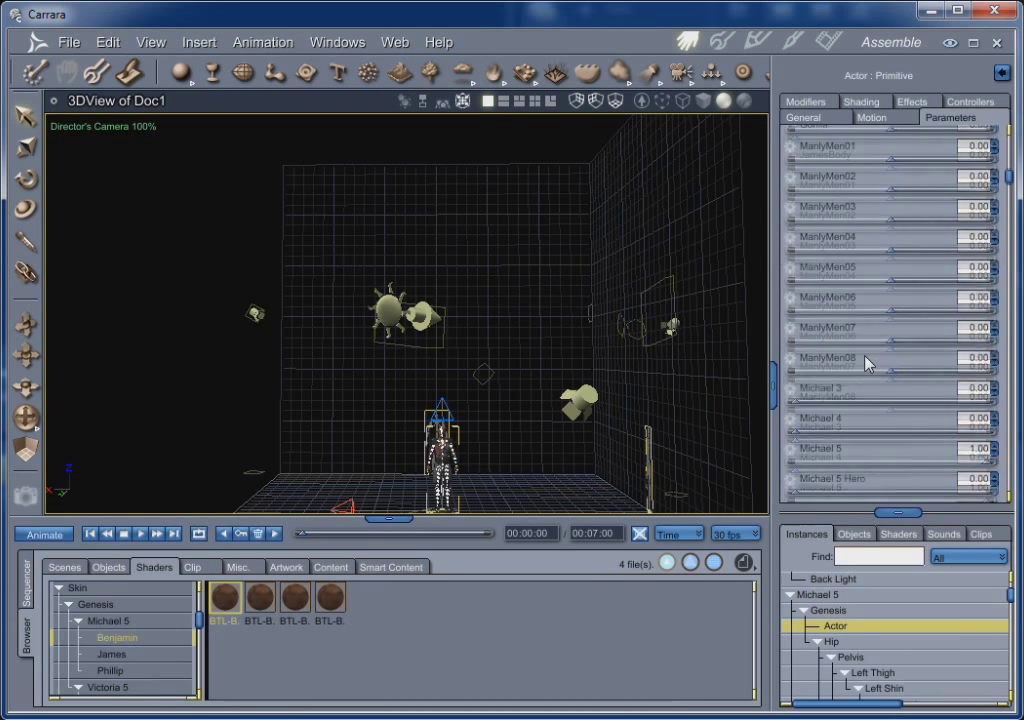
{"action": "scroll", "coordinate": [866, 364], "scroll_direction": "down", "scroll_amount": 8}
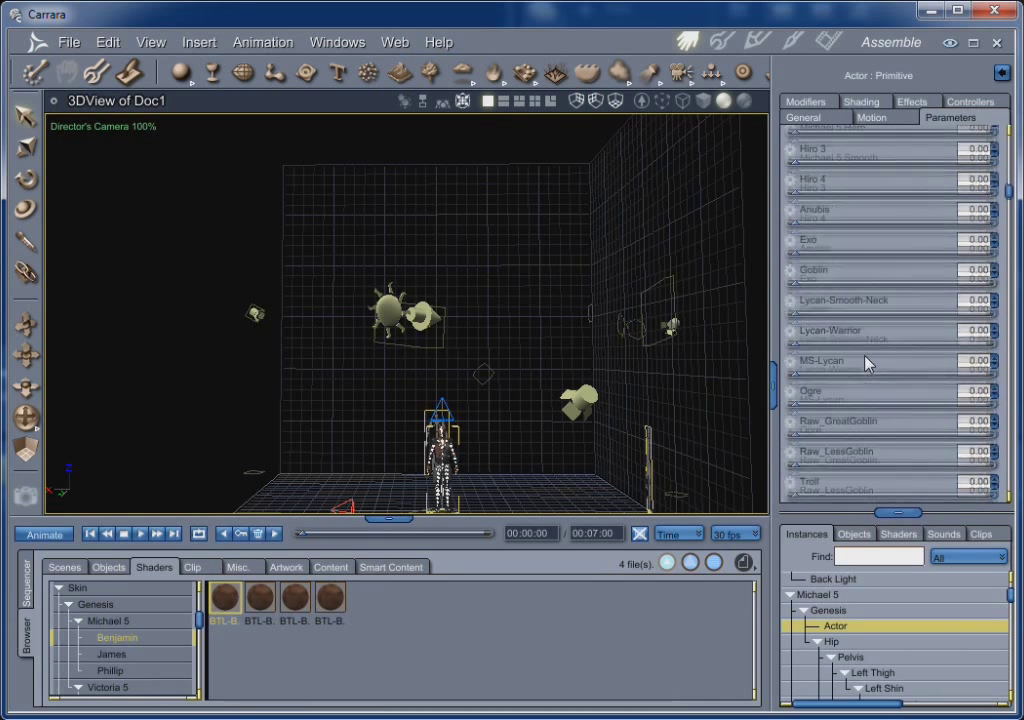
{"action": "scroll", "coordinate": [866, 364], "scroll_direction": "down", "scroll_amount": 3}
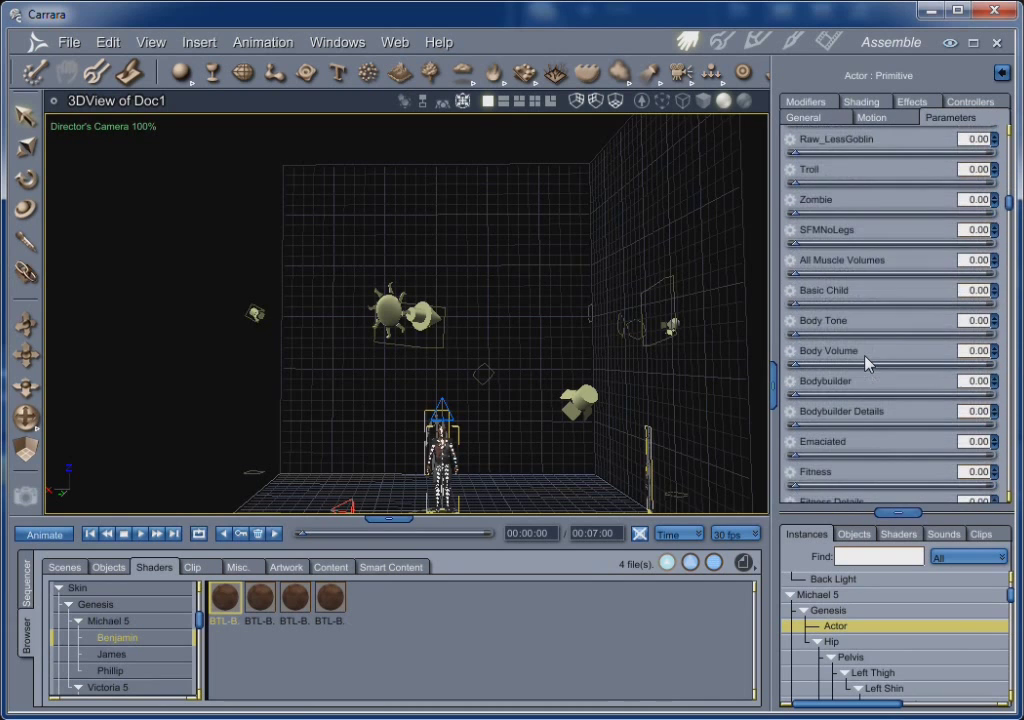
{"action": "scroll", "coordinate": [866, 364], "scroll_direction": "down", "scroll_amount": 9}
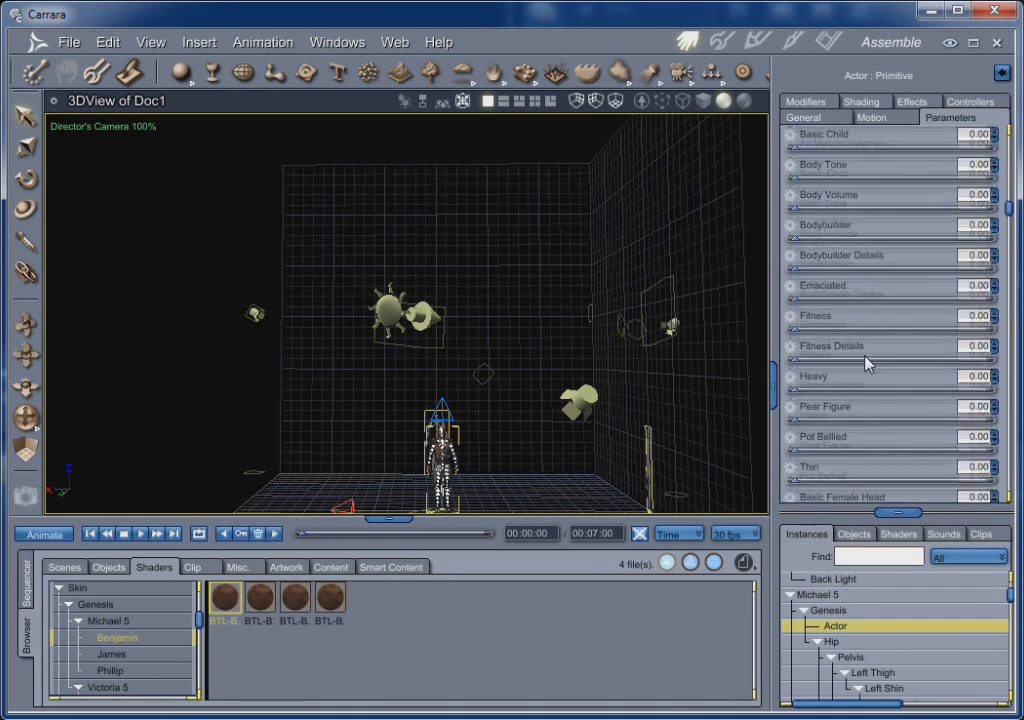
{"action": "scroll", "coordinate": [866, 364], "scroll_direction": "down", "scroll_amount": 9}
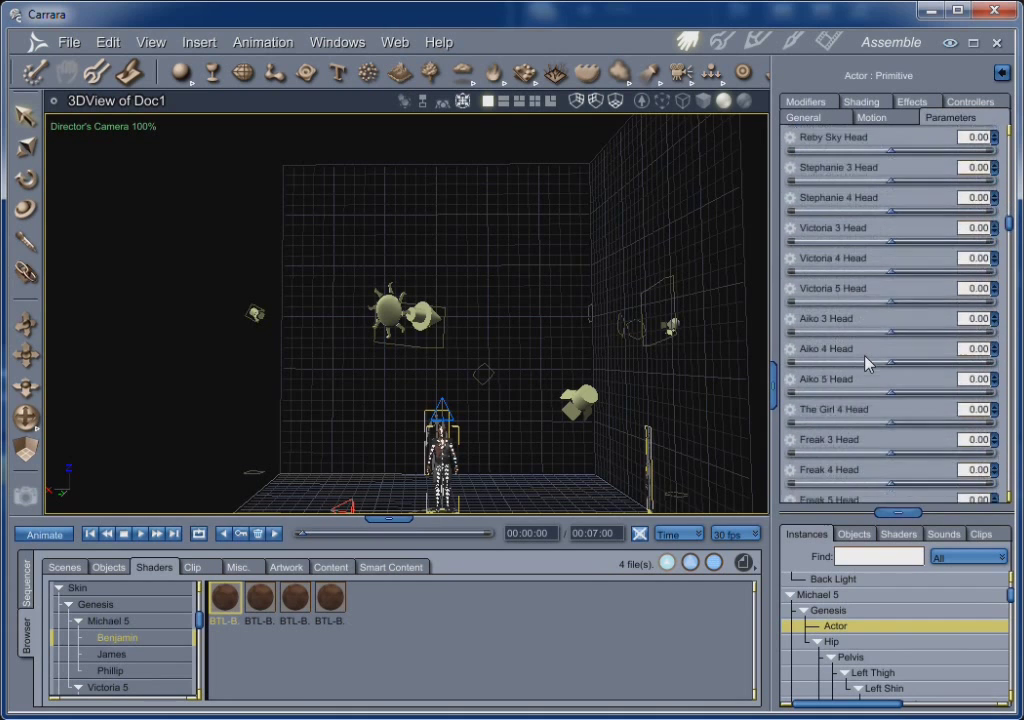
{"action": "scroll", "coordinate": [866, 364], "scroll_direction": "down", "scroll_amount": 5}
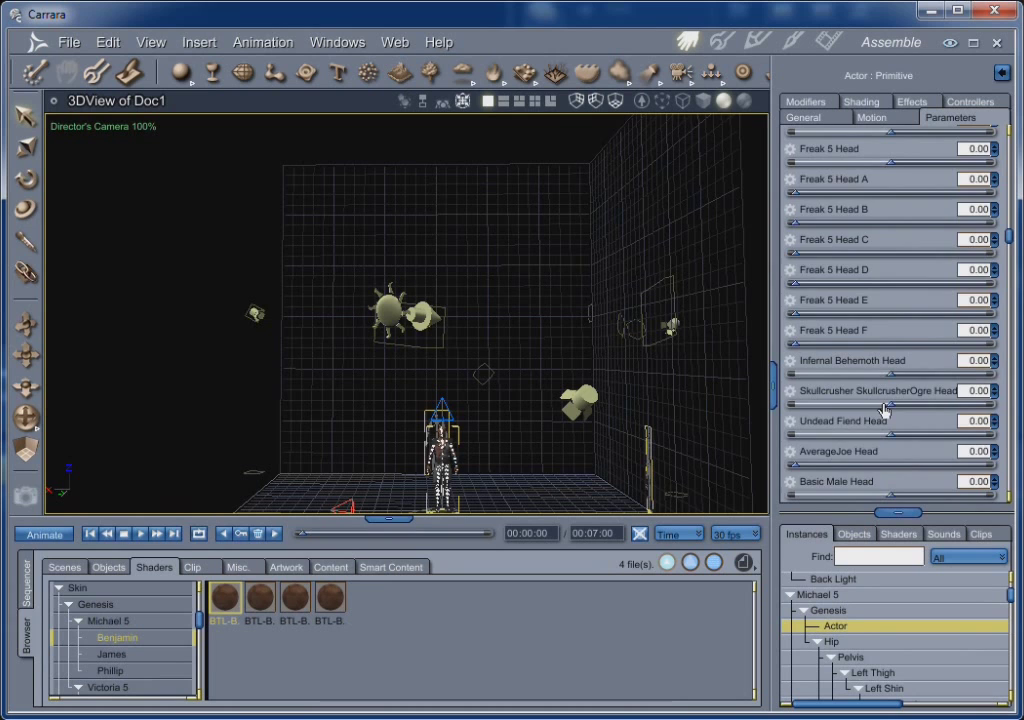
{"action": "scroll", "coordinate": [884, 410], "scroll_direction": "up", "scroll_amount": 10}
{"action": "scroll", "coordinate": [884, 410], "scroll_direction": "up", "scroll_amount": 9}
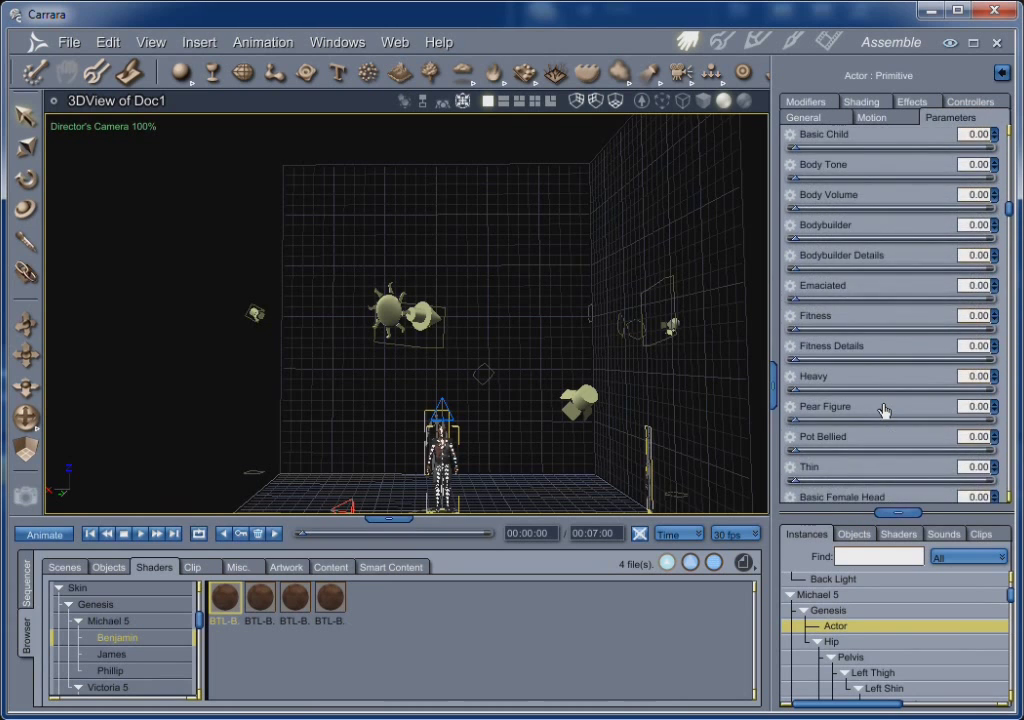
{"action": "scroll", "coordinate": [884, 410], "scroll_direction": "up", "scroll_amount": 8}
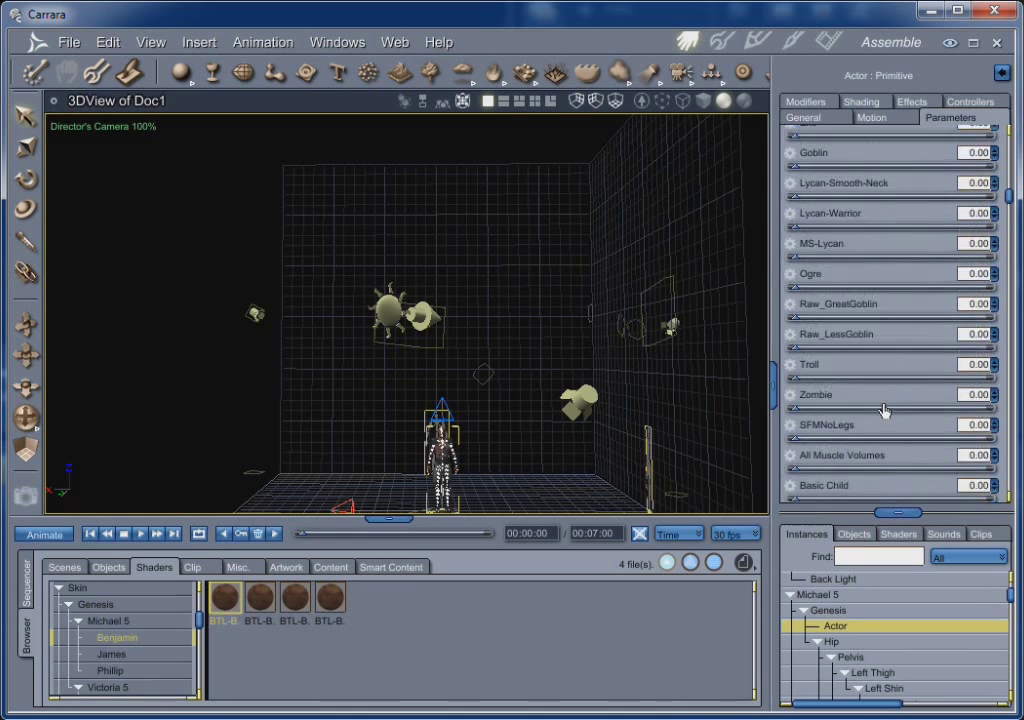
{"action": "scroll", "coordinate": [884, 410], "scroll_direction": "up", "scroll_amount": 11}
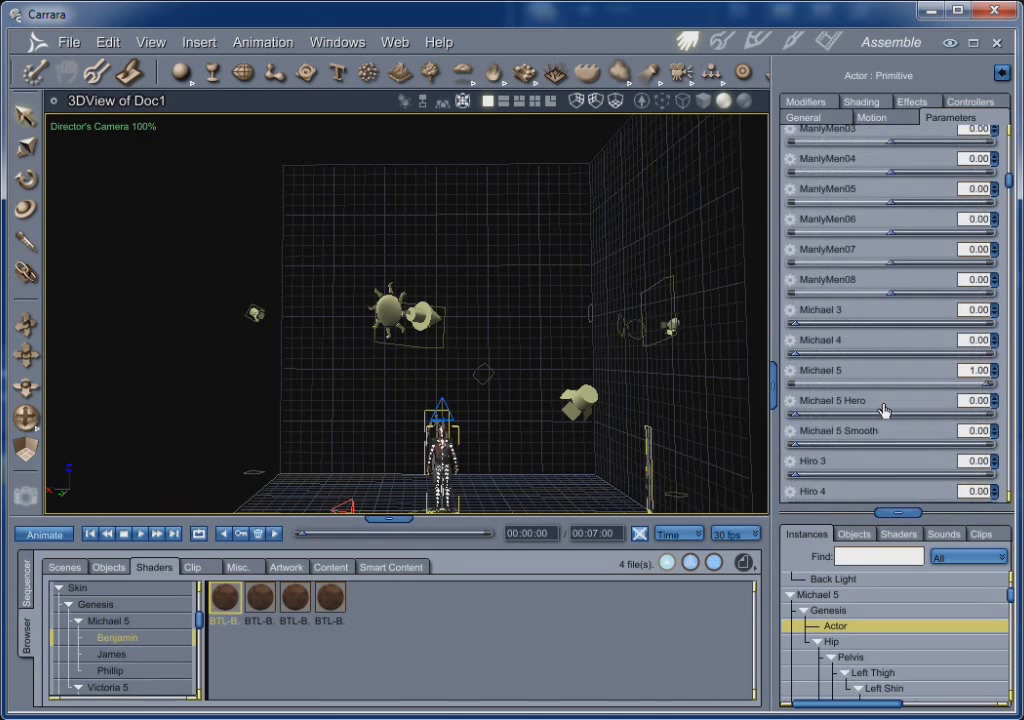
{"action": "scroll", "coordinate": [884, 410], "scroll_direction": "up", "scroll_amount": 7}
{"action": "scroll", "coordinate": [884, 410], "scroll_direction": "up", "scroll_amount": 2}
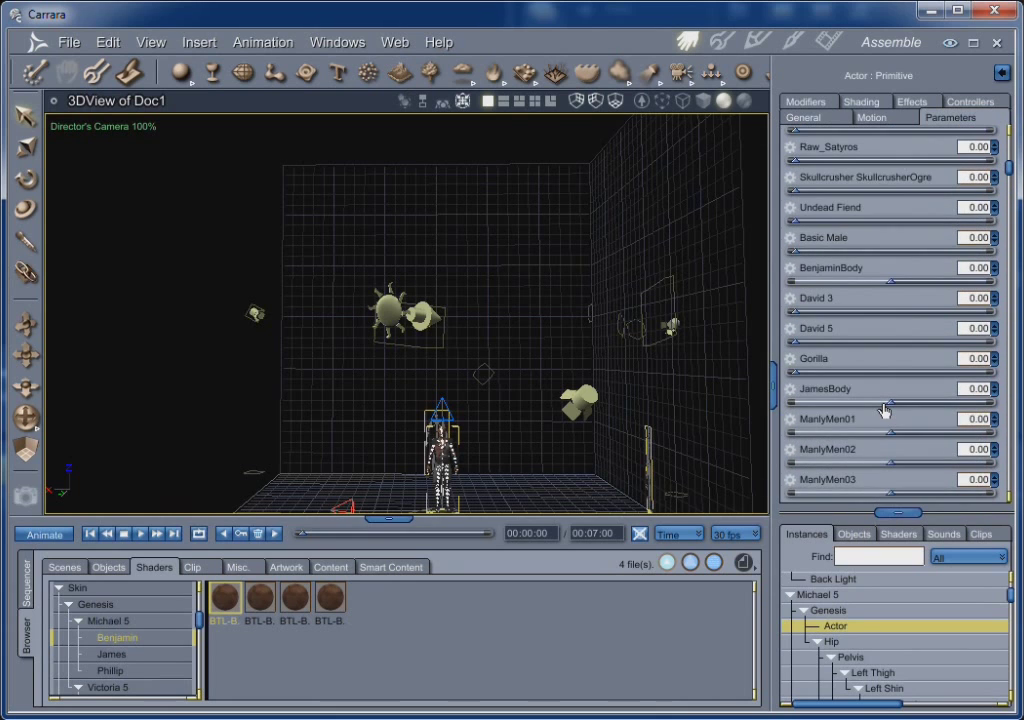
{"action": "scroll", "coordinate": [884, 410], "scroll_direction": "up", "scroll_amount": 3}
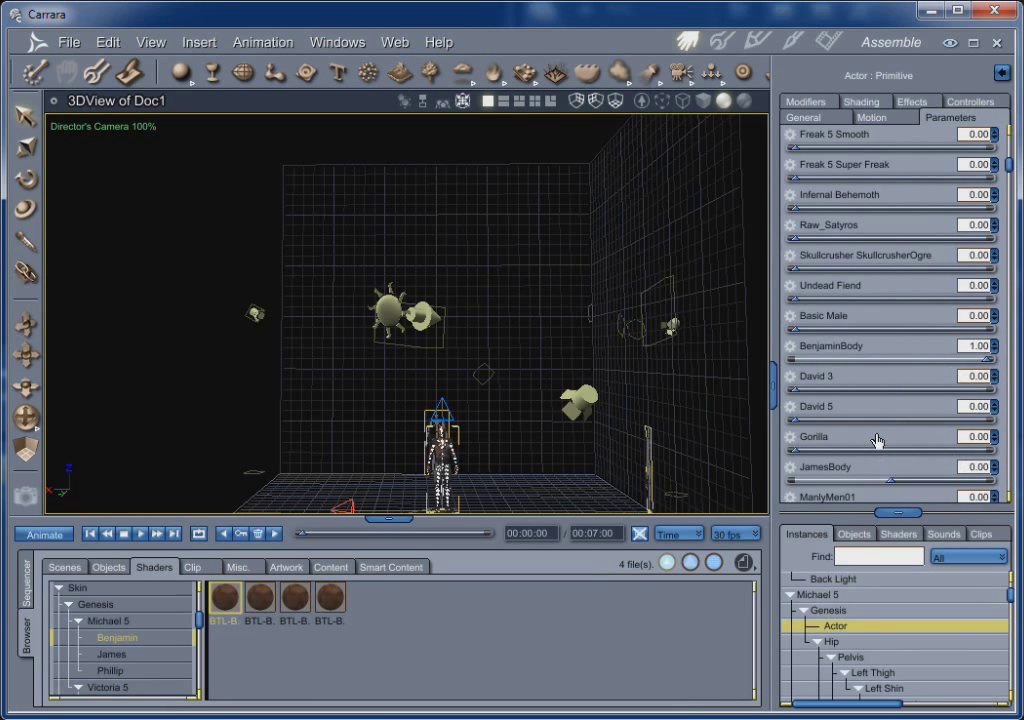
{"action": "scroll", "coordinate": [876, 440], "scroll_direction": "down", "scroll_amount": 18}
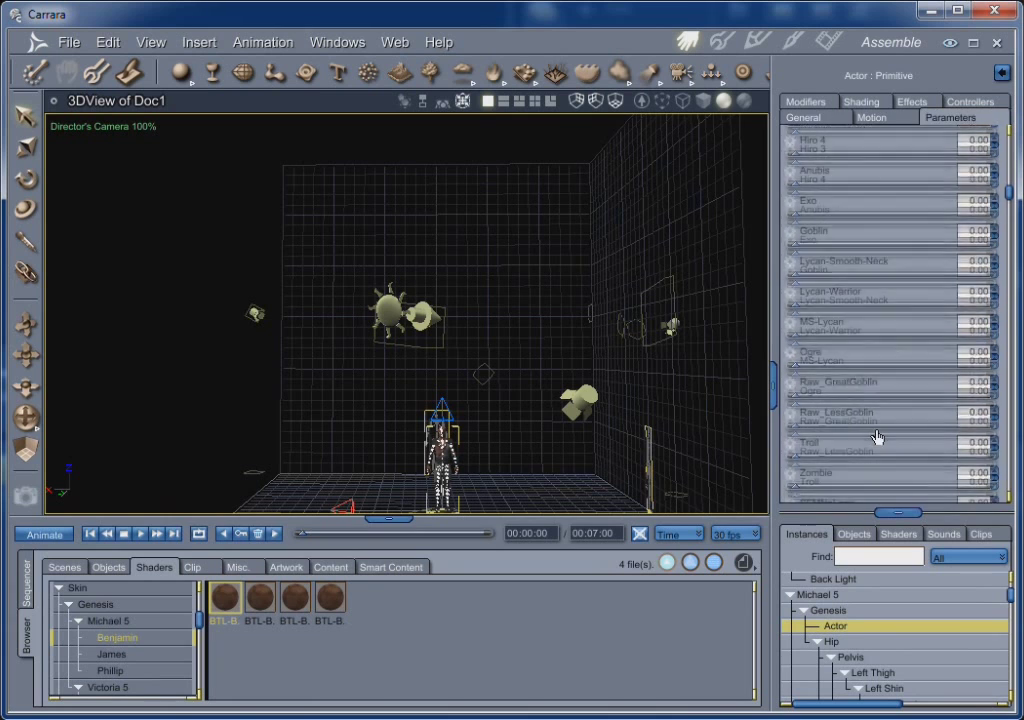
{"action": "scroll", "coordinate": [876, 437], "scroll_direction": "down", "scroll_amount": 6}
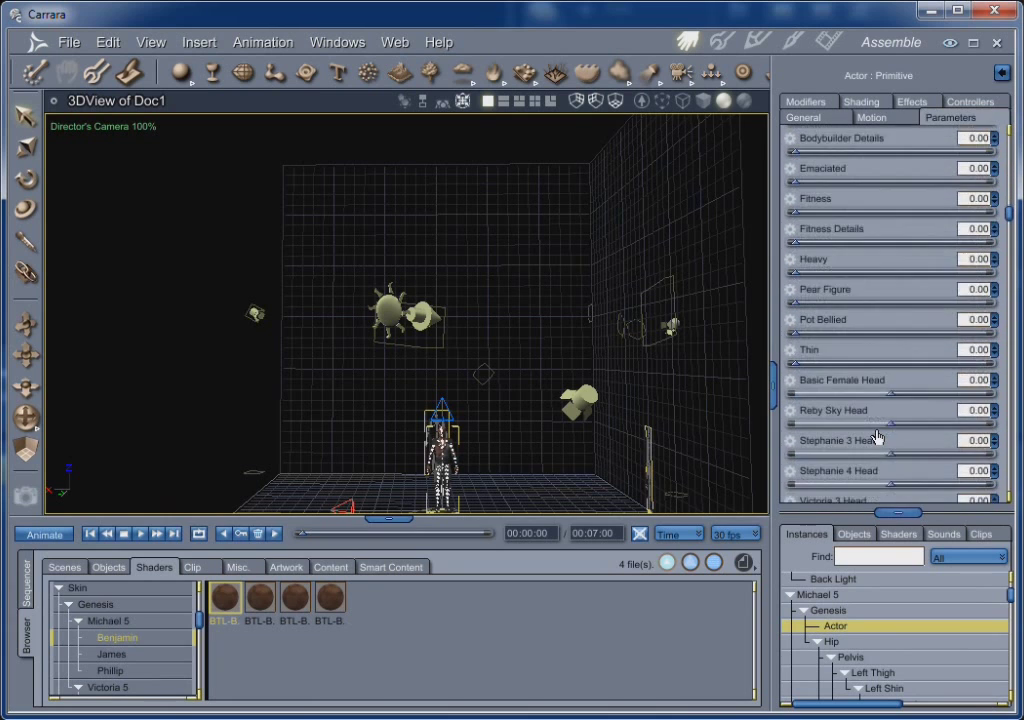
{"action": "scroll", "coordinate": [876, 437], "scroll_direction": "down", "scroll_amount": 1}
{"action": "scroll", "coordinate": [876, 437], "scroll_direction": "down", "scroll_amount": 5}
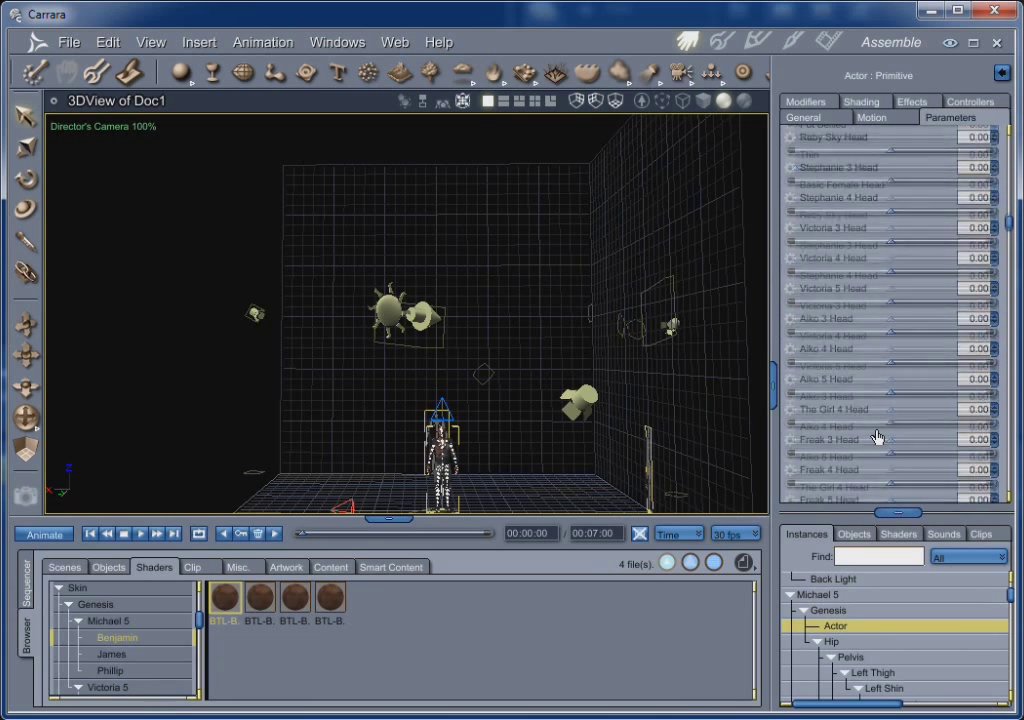
{"action": "scroll", "coordinate": [876, 437], "scroll_direction": "down", "scroll_amount": 4}
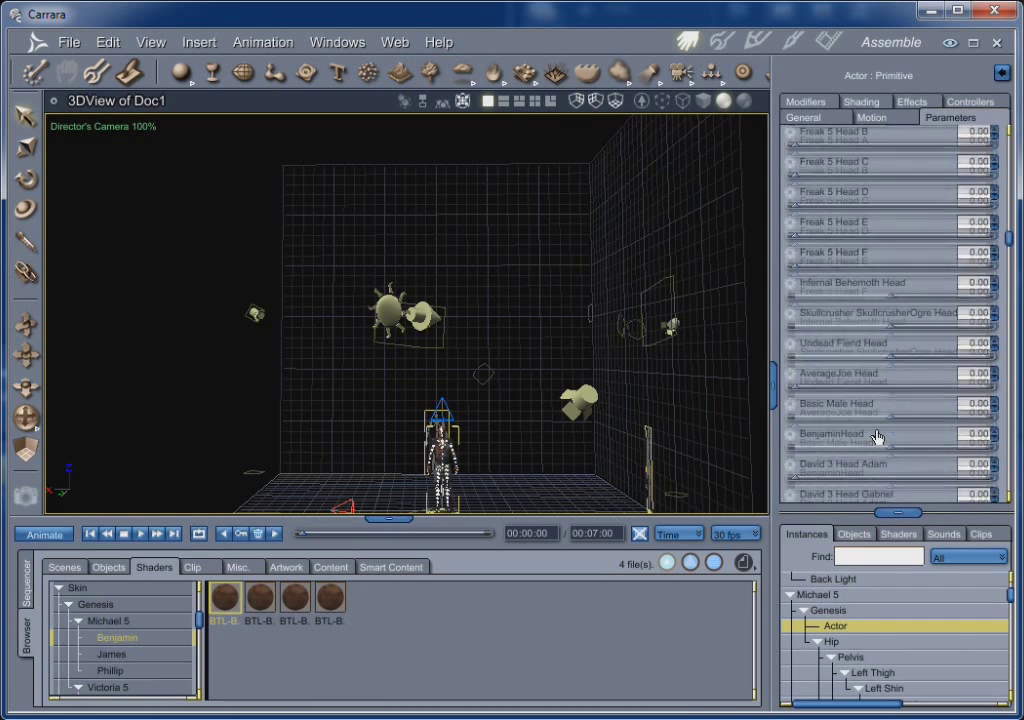
{"action": "scroll", "coordinate": [876, 437], "scroll_direction": "down", "scroll_amount": 6}
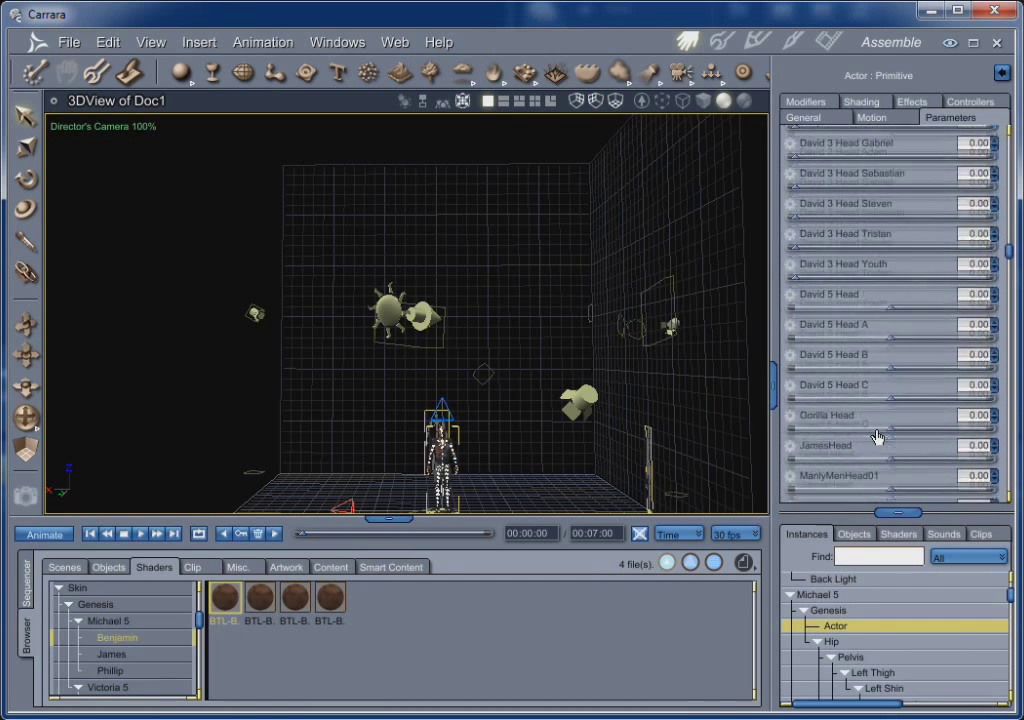
{"action": "scroll", "coordinate": [876, 437], "scroll_direction": "down", "scroll_amount": 2}
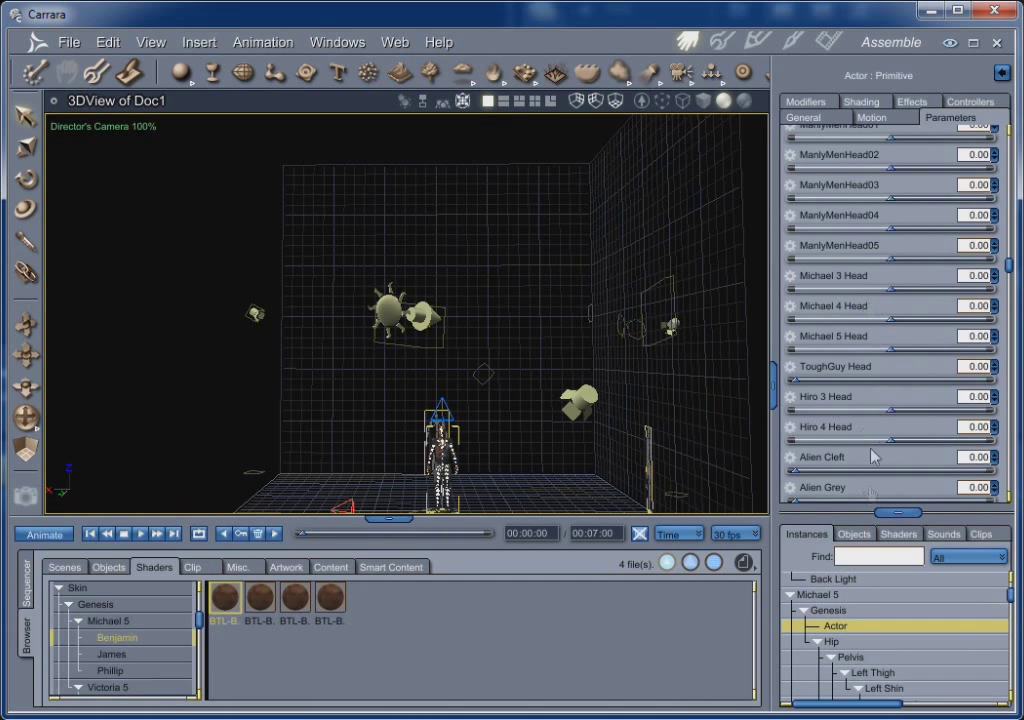
{"action": "scroll", "coordinate": [872, 416], "scroll_direction": "down", "scroll_amount": 3}
{"action": "scroll", "coordinate": [872, 416], "scroll_direction": "down", "scroll_amount": 5}
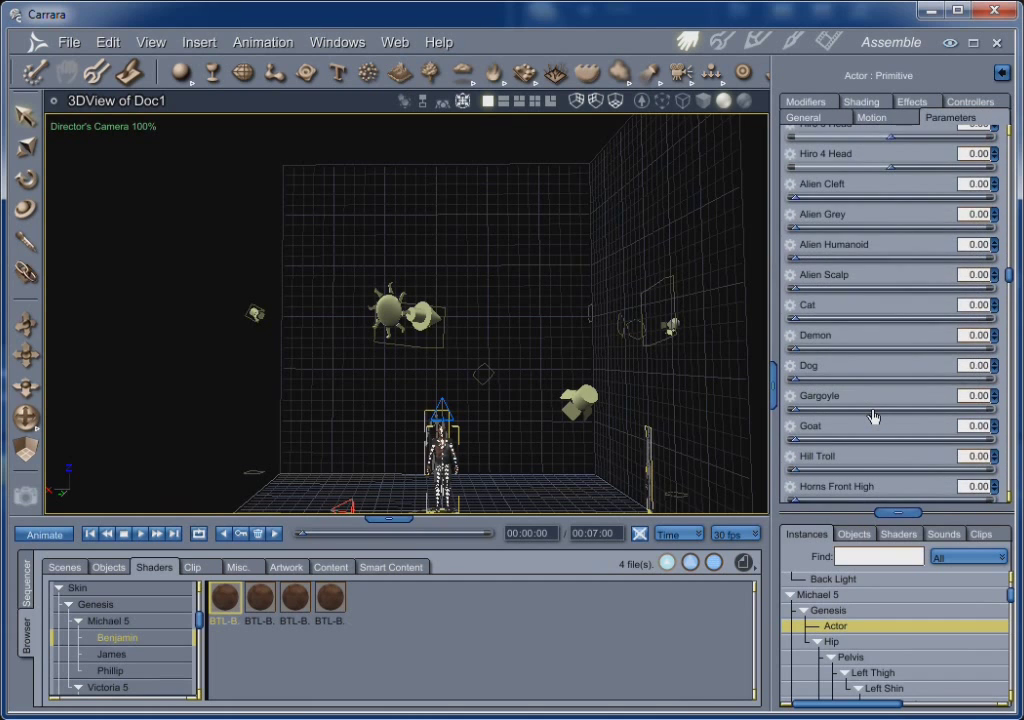
{"action": "scroll", "coordinate": [872, 416], "scroll_direction": "down", "scroll_amount": 5}
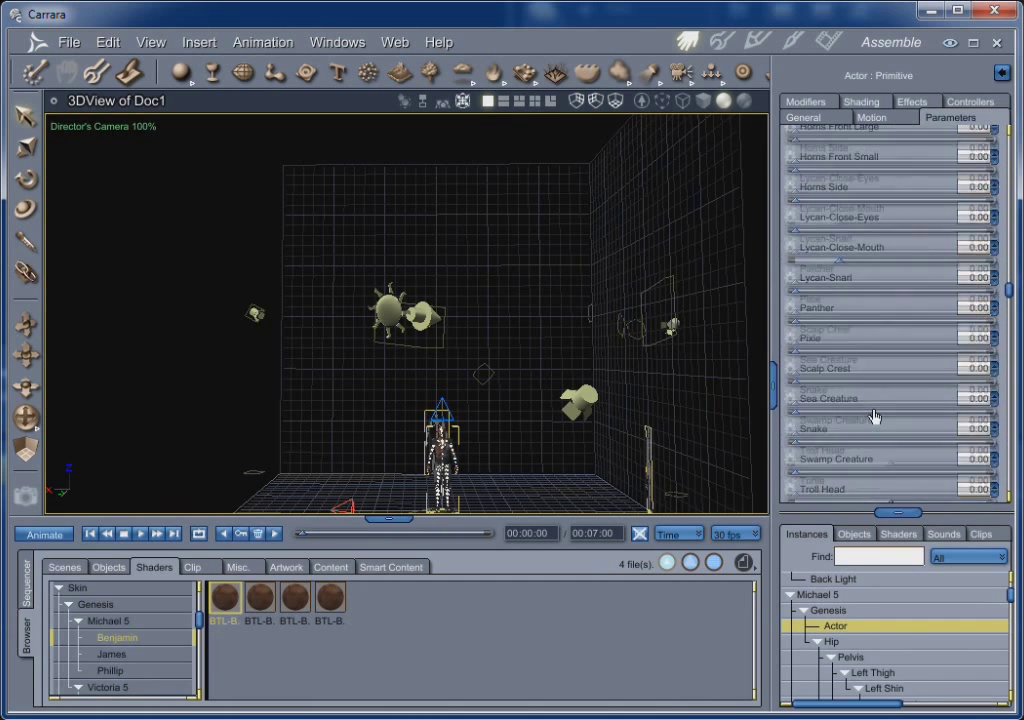
{"action": "scroll", "coordinate": [872, 416], "scroll_direction": "down", "scroll_amount": 4}
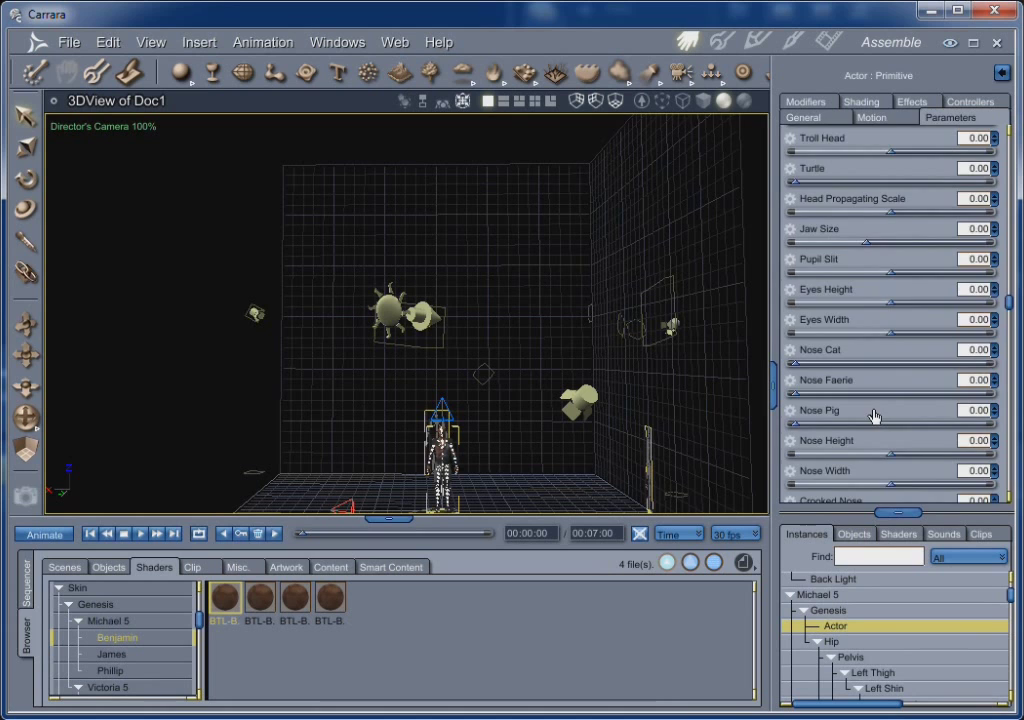
{"action": "scroll", "coordinate": [872, 416], "scroll_direction": "up", "scroll_amount": 9}
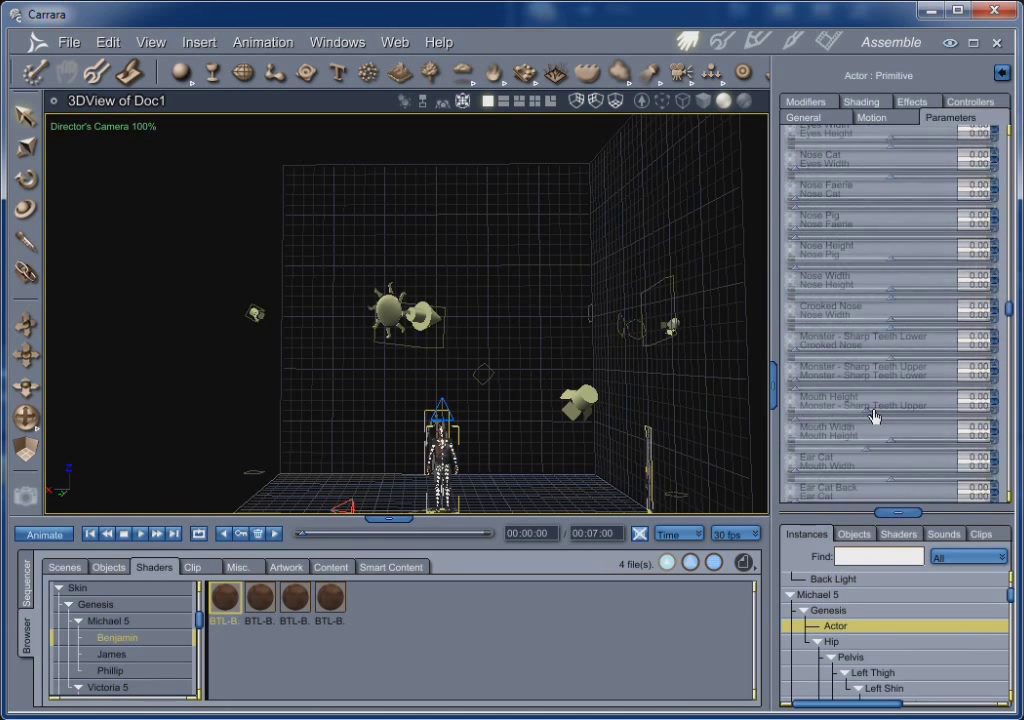
{"action": "scroll", "coordinate": [874, 415], "scroll_direction": "up", "scroll_amount": 9}
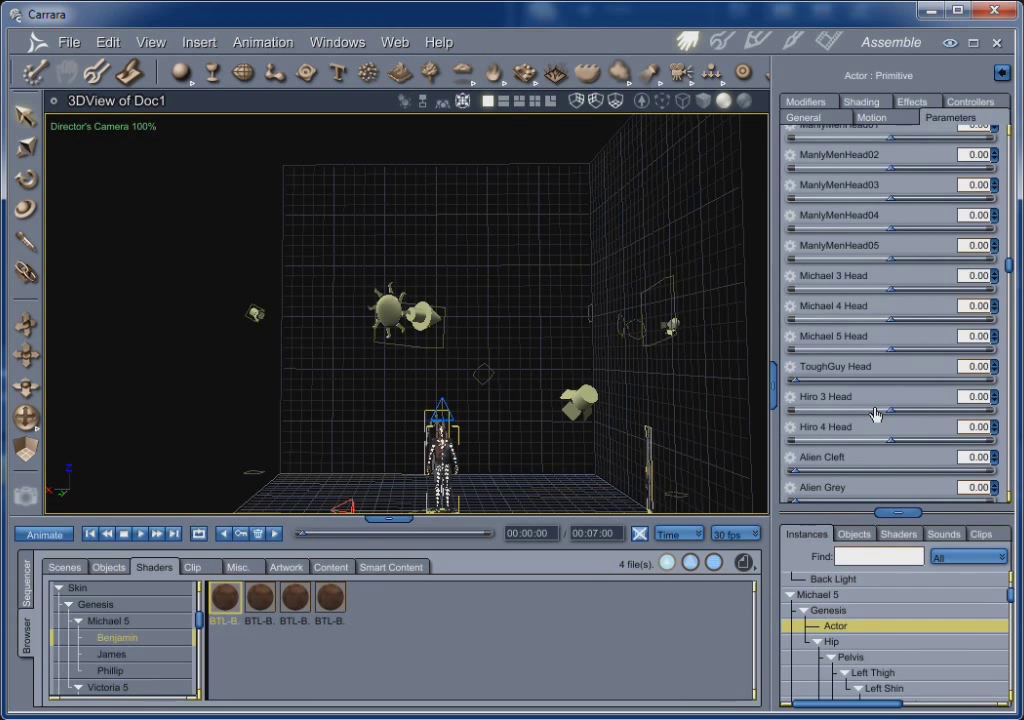
{"action": "scroll", "coordinate": [874, 414], "scroll_direction": "up", "scroll_amount": 4}
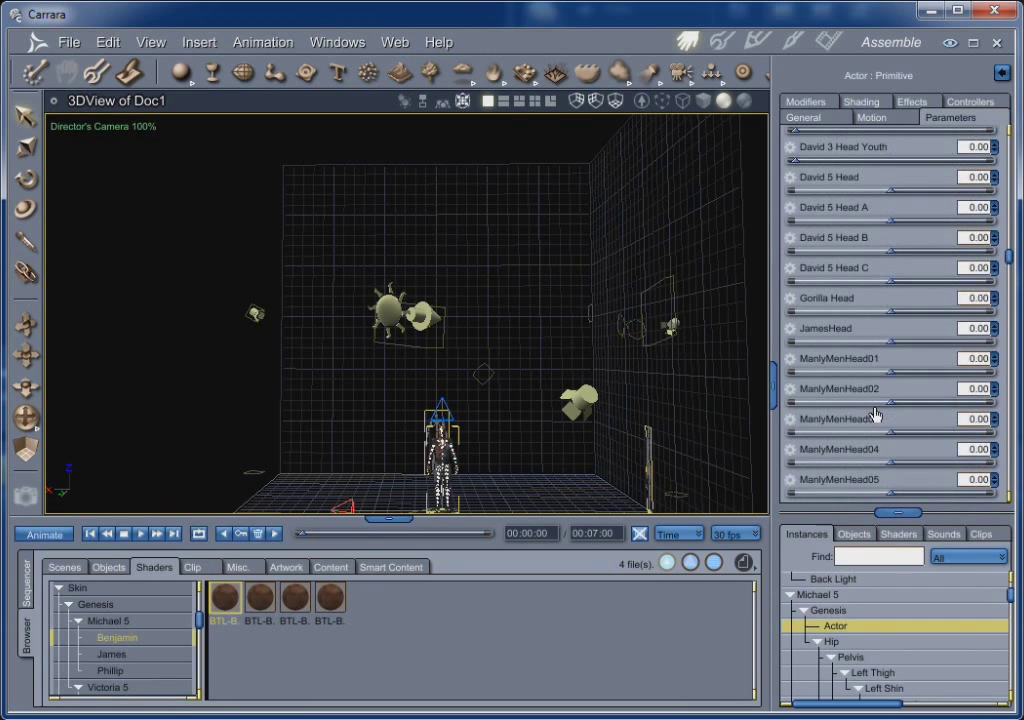
{"action": "scroll", "coordinate": [874, 414], "scroll_direction": "up", "scroll_amount": 5}
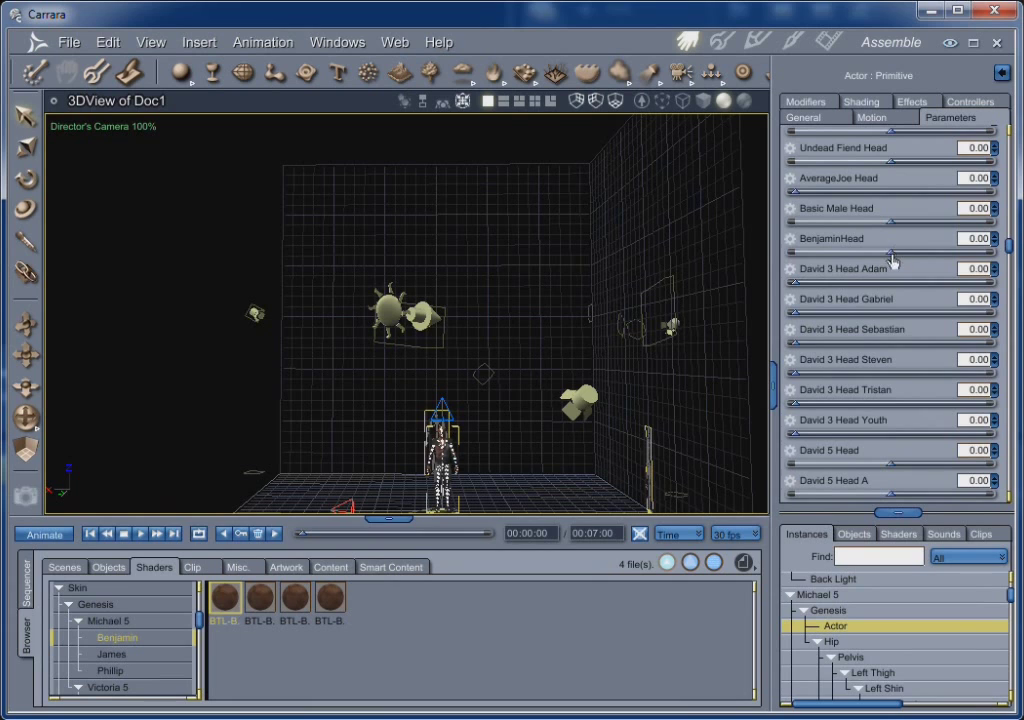
{"action": "left_click_drag", "start_coordinate": [794, 252], "coordinate": [1010, 283]}
- Frame the Benjamin-headed figure's head and chest, glance at the Render room, and return to Assemble
{"action": "key", "text": "ctrl+shift+f"}
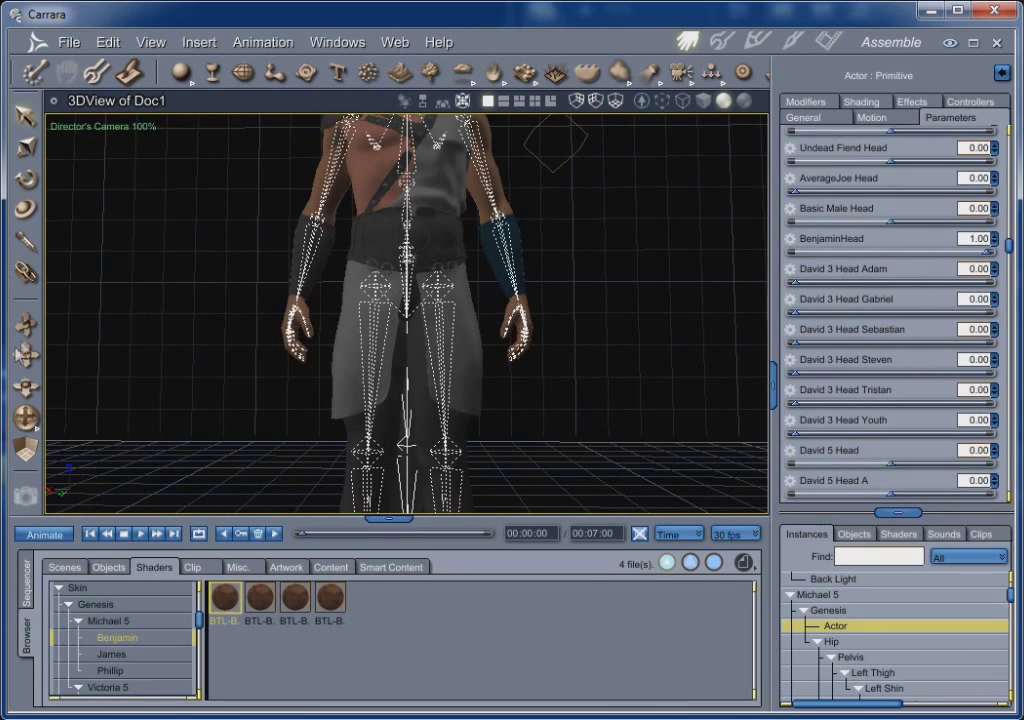
{"action": "mouse_move", "coordinate": [26, 357]}
{"action": "left_mouse_down"}
{"action": "mouse_move", "coordinate": [140, 313]}
{"action": "mouse_move", "coordinate": [245, 307]}
{"action": "left_mouse_up"}
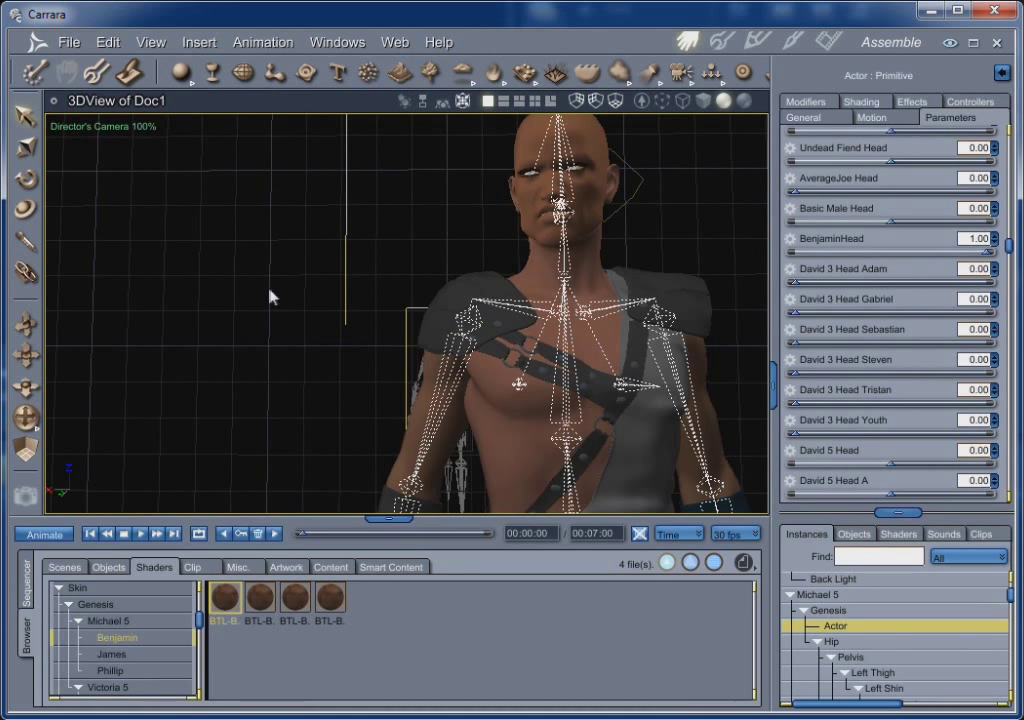
{"action": "left_click", "coordinate": [828, 40]}
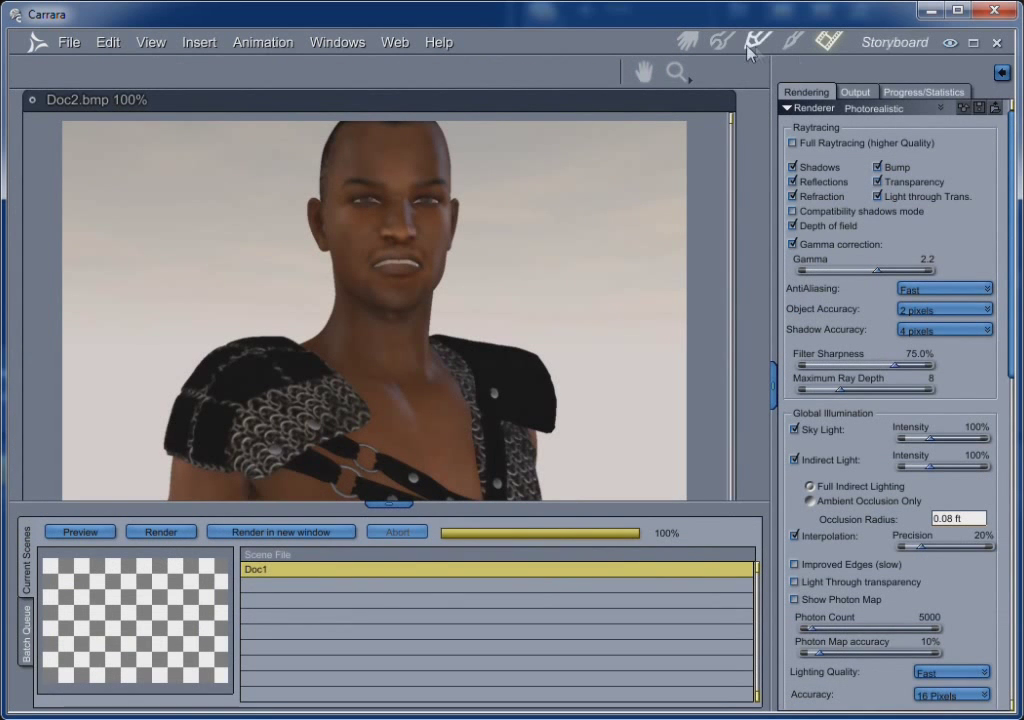
{"action": "left_click", "coordinate": [688, 40]}
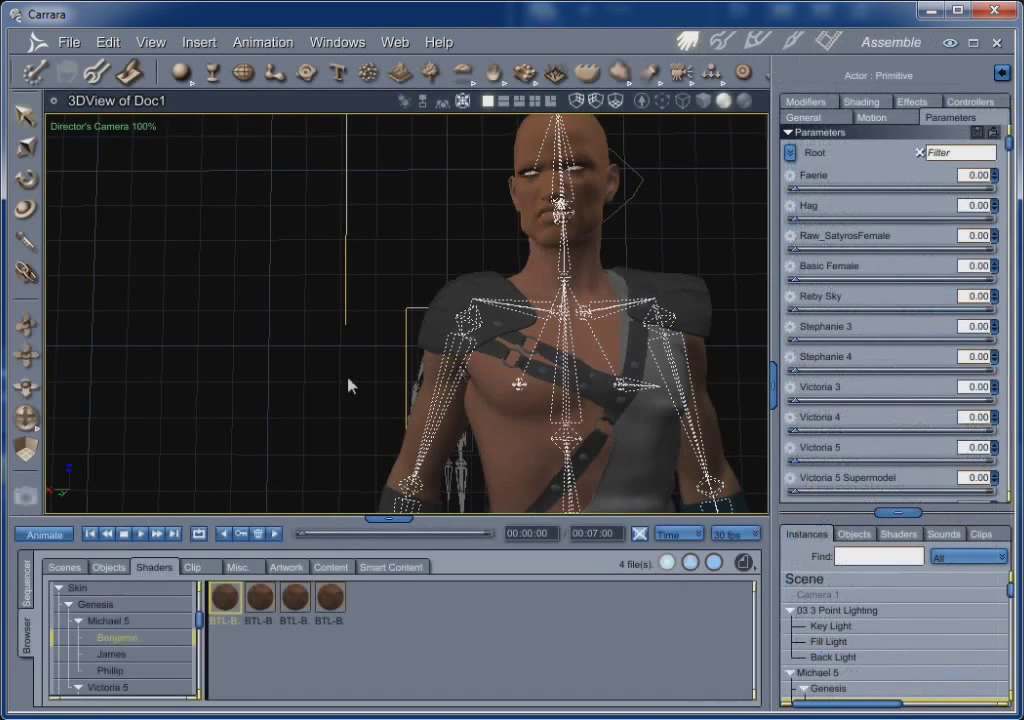
{"action": "left_click", "coordinate": [102, 126]}
- View through Camera 1 and dolly it back to frame the figure
{"action": "left_click", "coordinate": [82, 144]}
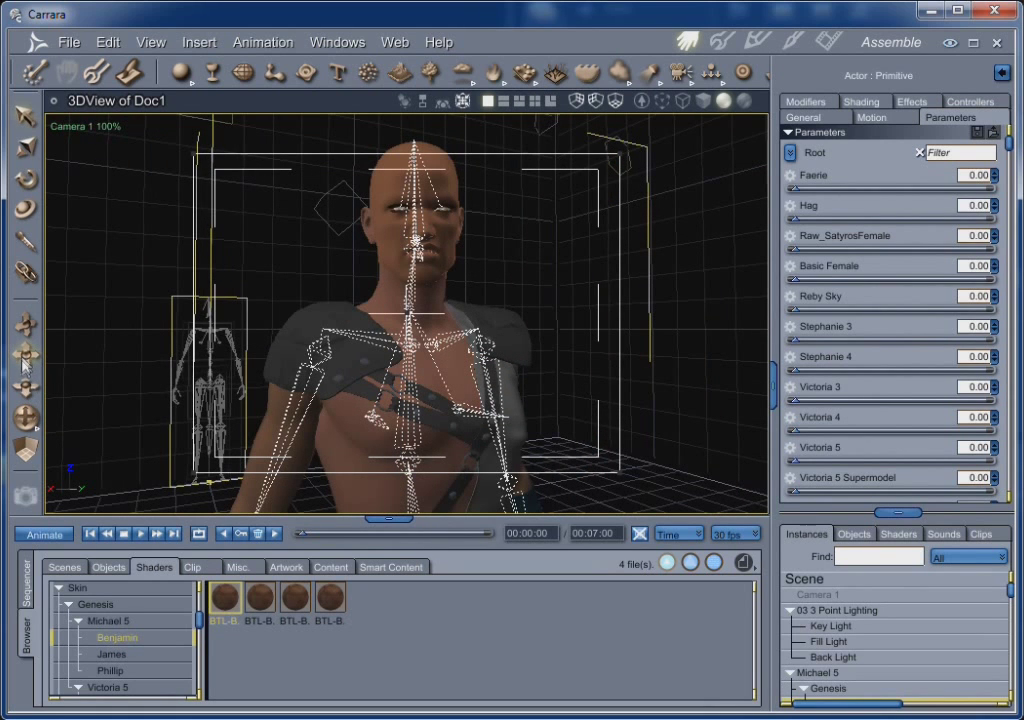
{"action": "left_click_drag", "start_coordinate": [26, 389], "coordinate": [42, 292]}
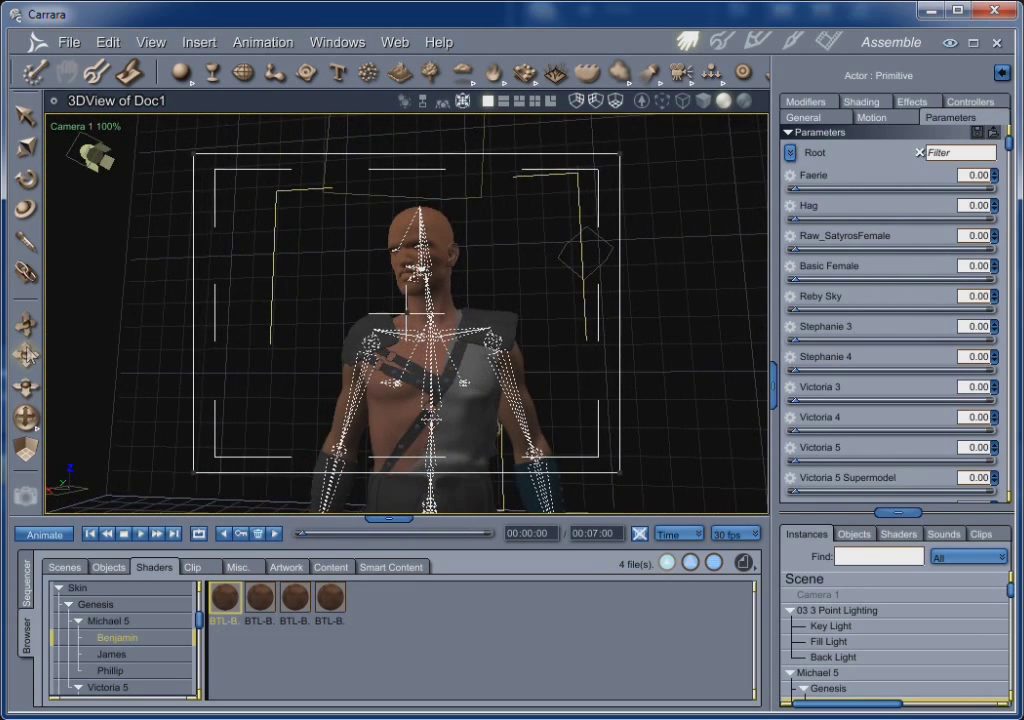
{"action": "left_click_drag", "start_coordinate": [26, 350], "coordinate": [28, 400]}
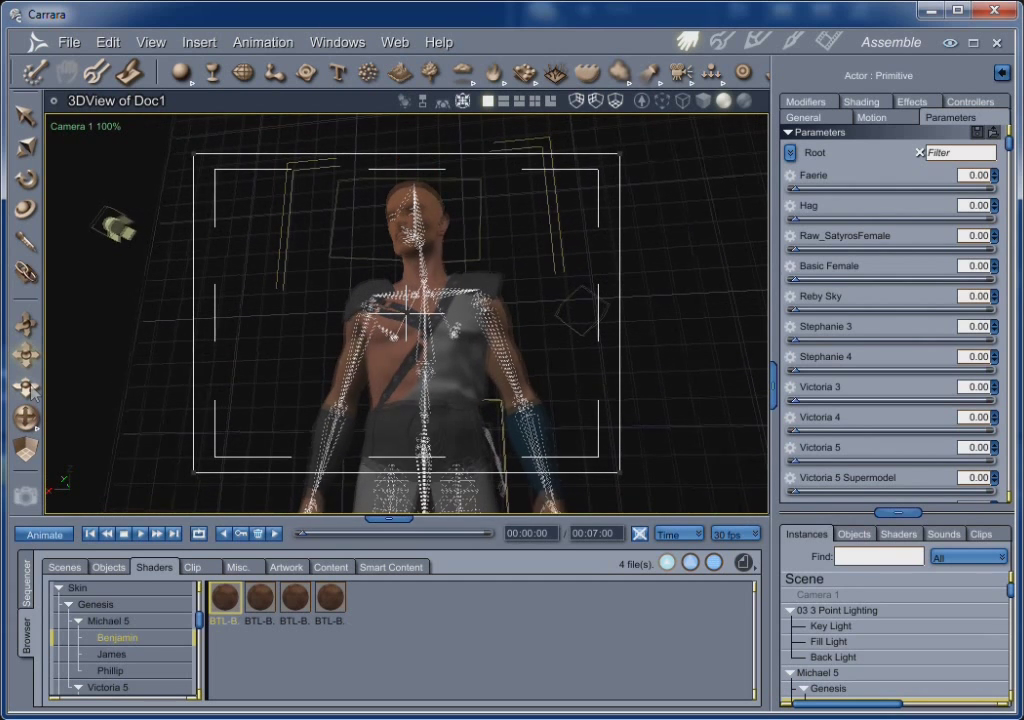
{"action": "left_click_drag", "start_coordinate": [26, 322], "coordinate": [25, 408]}
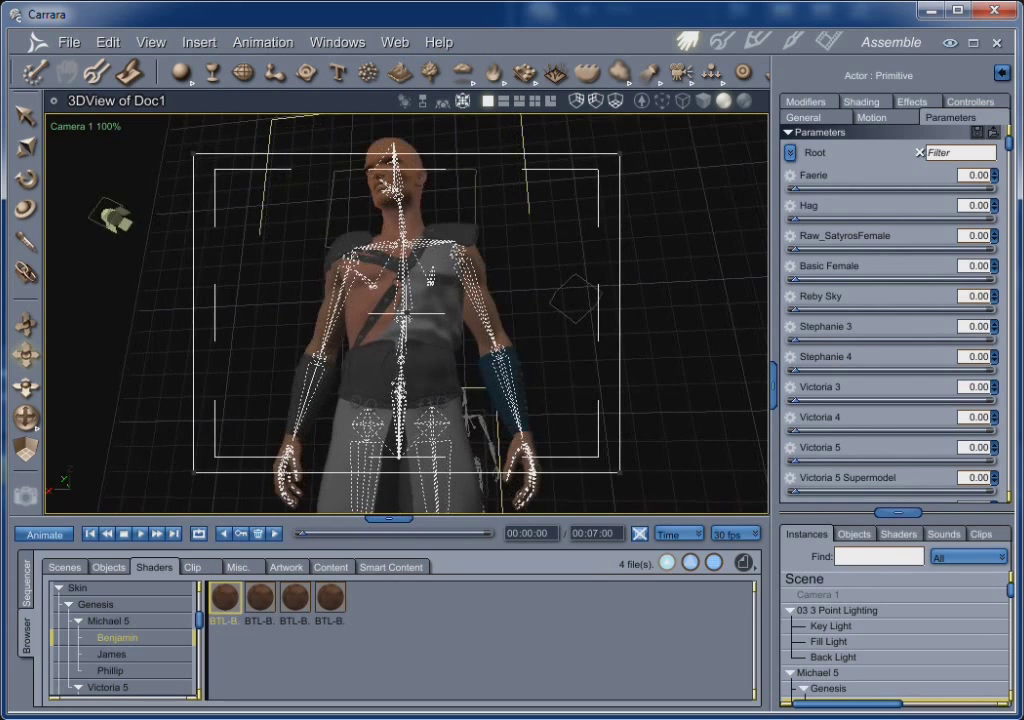
{"action": "left_click_drag", "start_coordinate": [30, 353], "coordinate": [30, 380]}
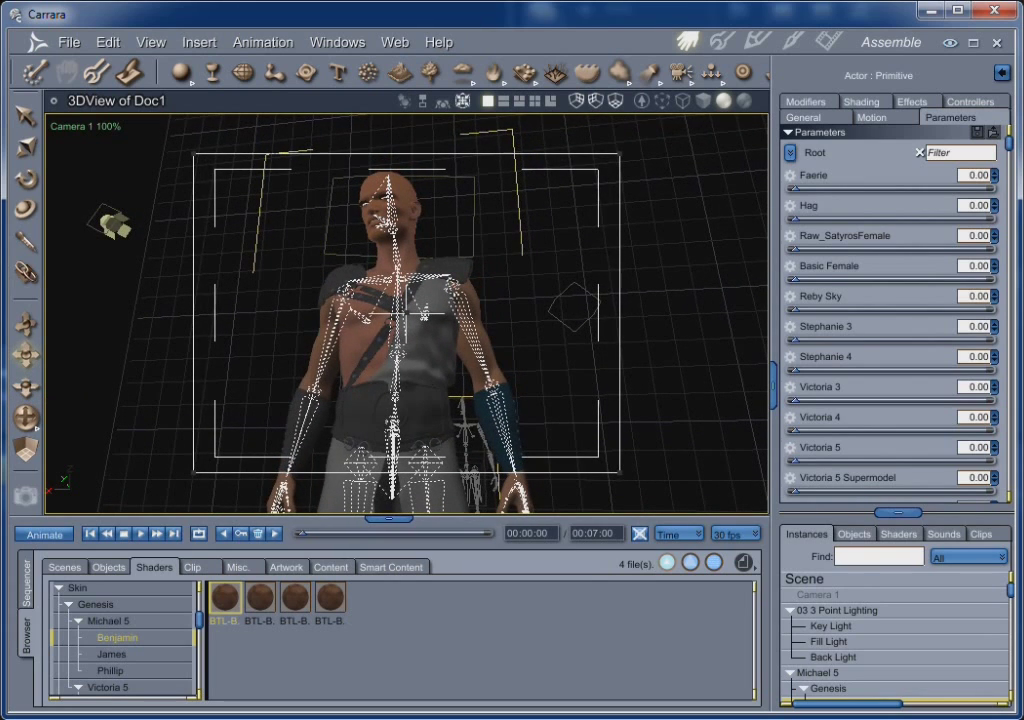
{"action": "left_click_drag", "start_coordinate": [22, 328], "coordinate": [22, 360]}
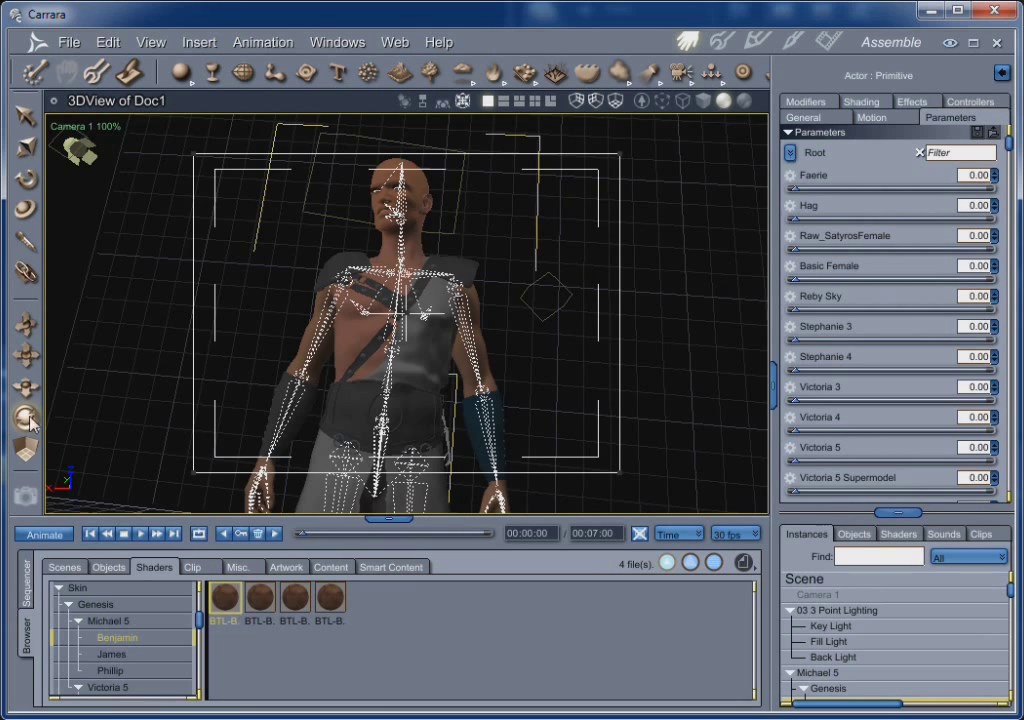
- Orbit Camera 1 around the figure, turn his head and twist his torso, then enlarge the render preview
{"action": "left_click_drag", "start_coordinate": [29, 424], "coordinate": [29, 430]}
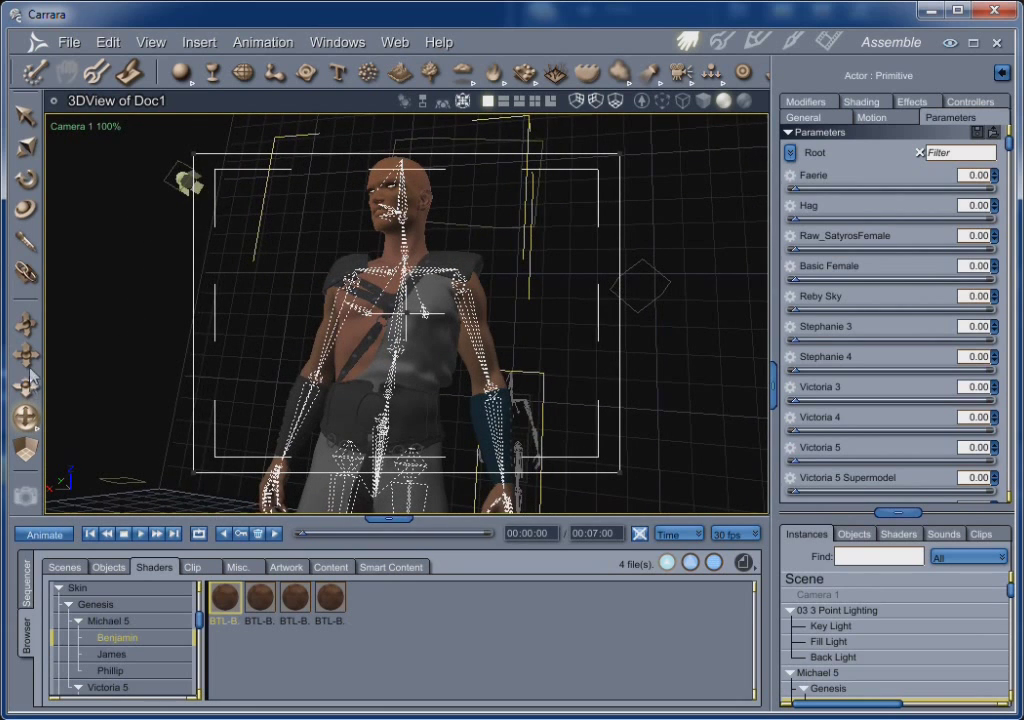
{"action": "left_click_drag", "start_coordinate": [27, 395], "coordinate": [27, 399]}
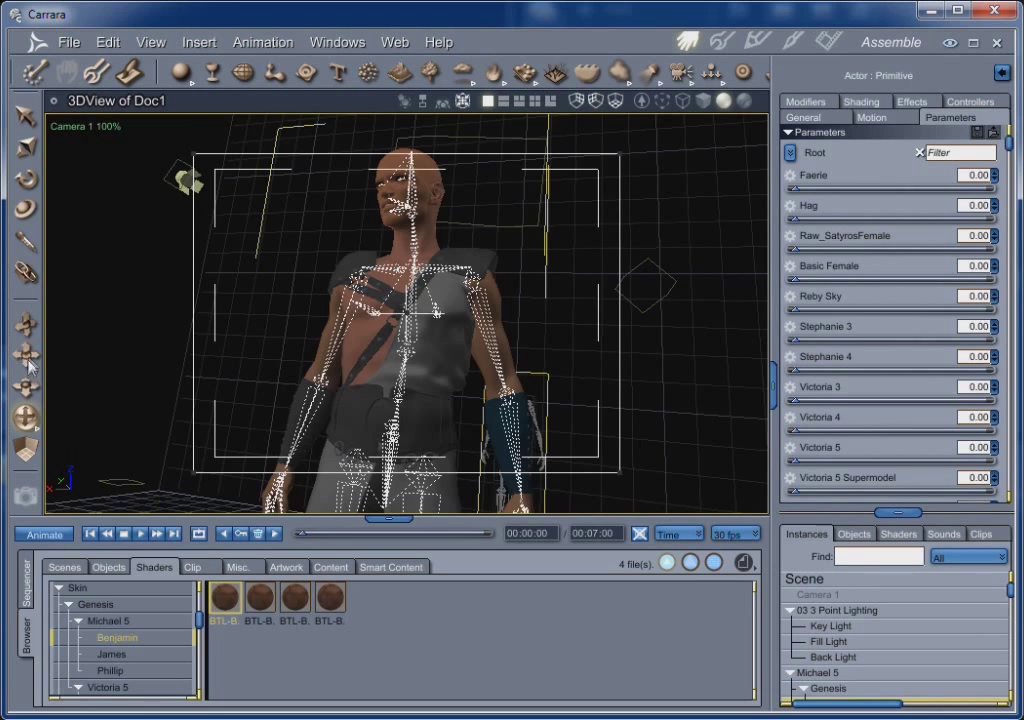
{"action": "left_click_drag", "start_coordinate": [437, 317], "coordinate": [437, 322]}
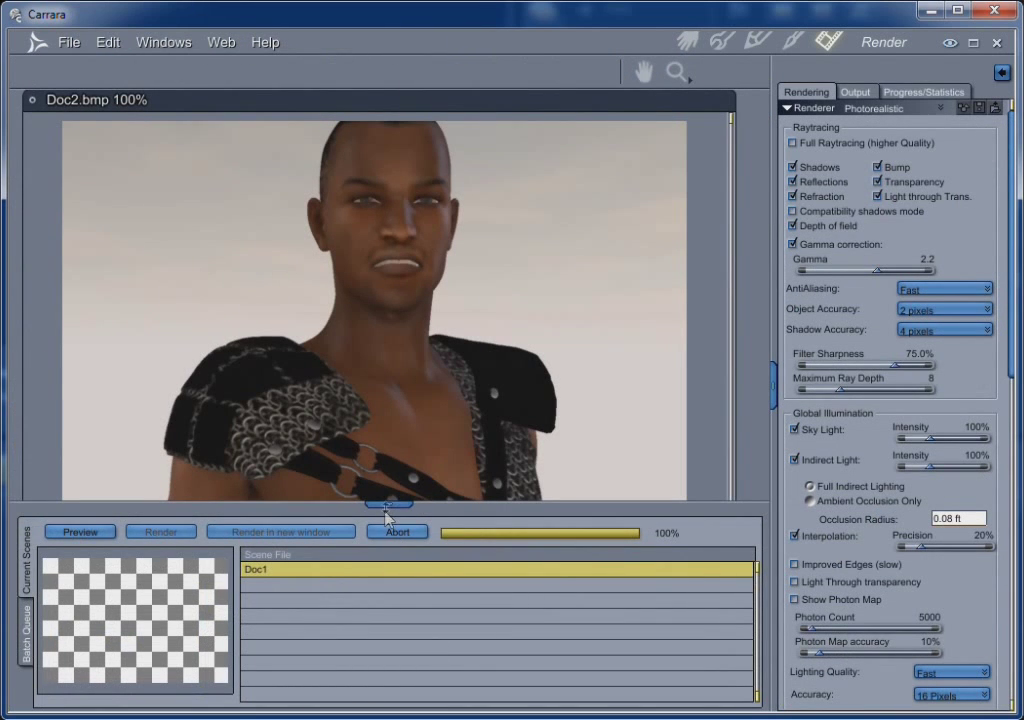
{"action": "left_click_drag", "start_coordinate": [390, 503], "coordinate": [390, 614]}
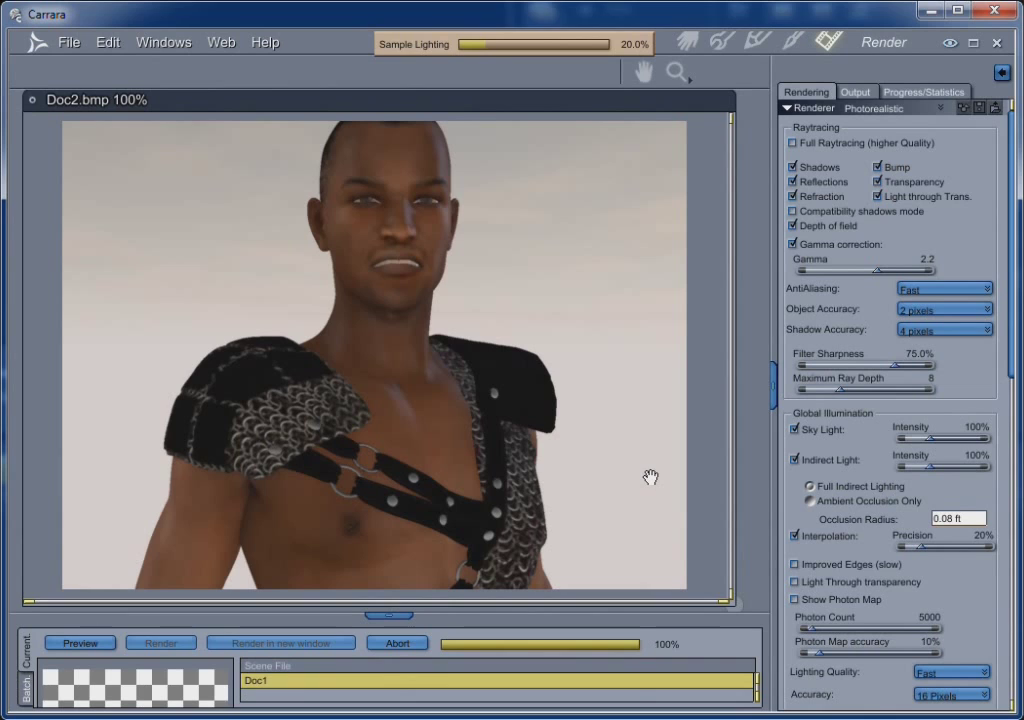